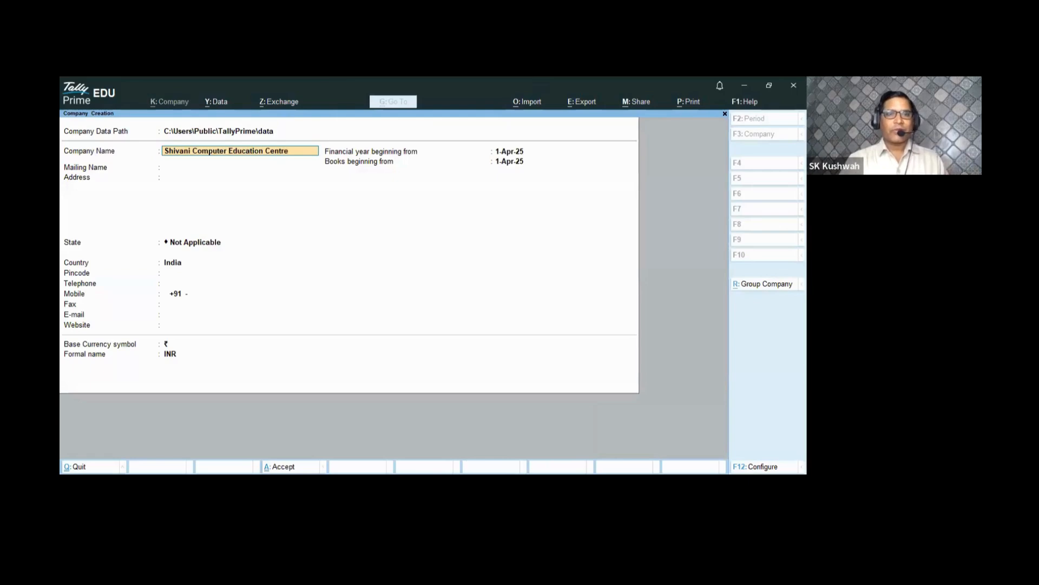
- Accept the company name as the mailing name and enter the two-line company street address
{"action": "key", "text": "Return"}
{"action": "key", "text": "Return"}
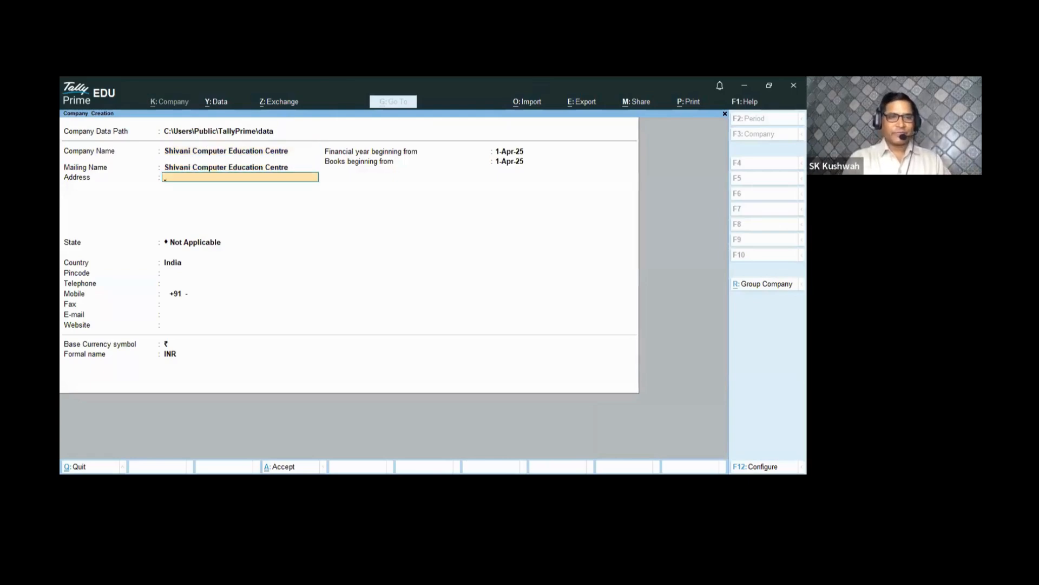
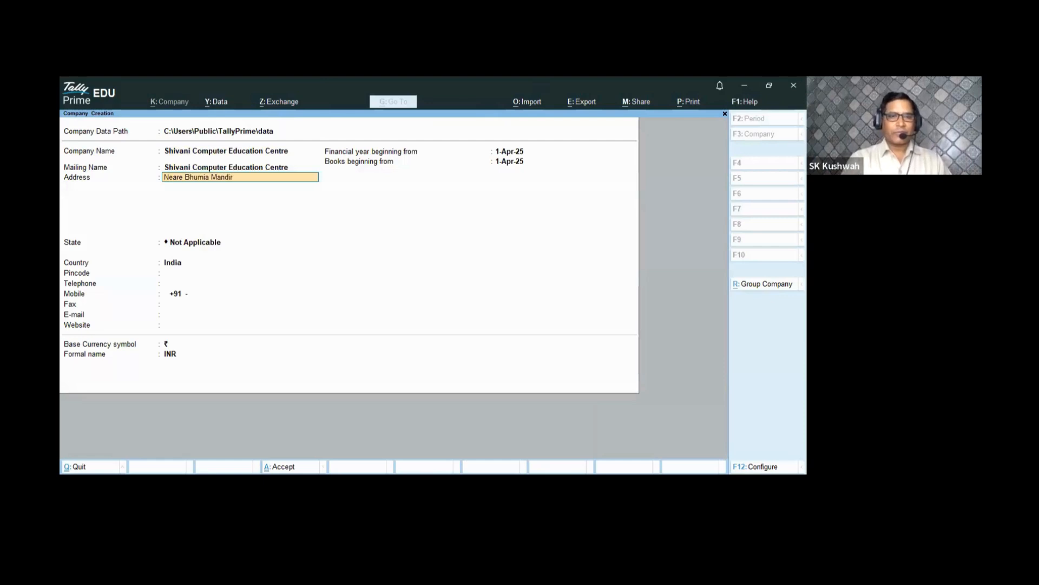
{"action": "key", "text": "Return"}
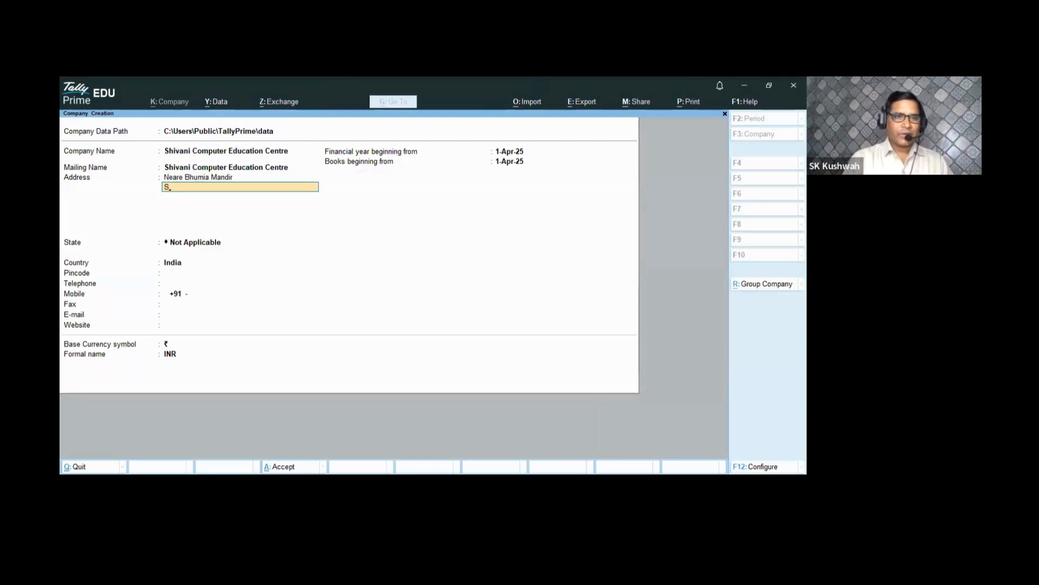
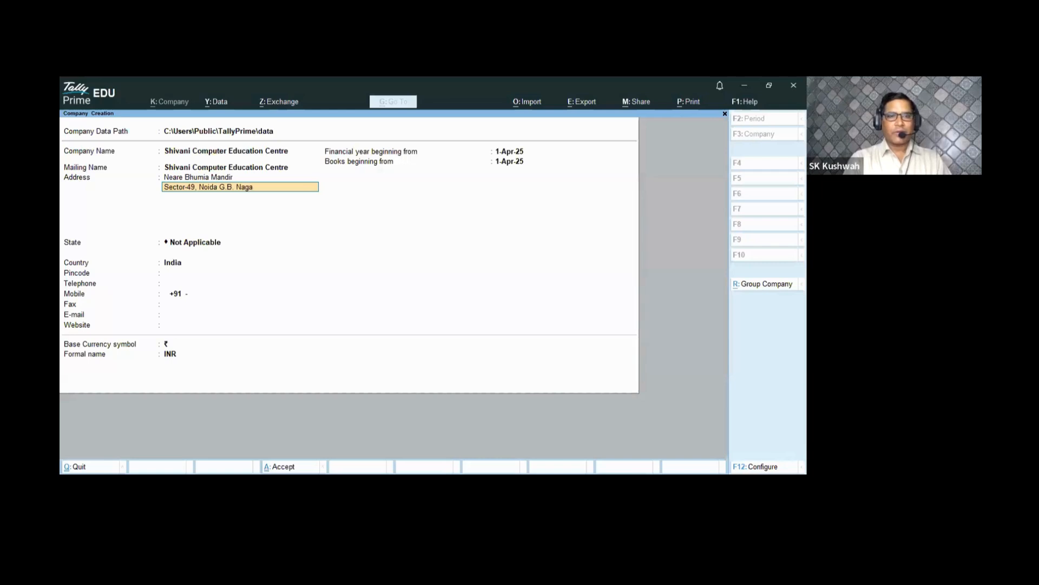
- Set the company state to Uttar Pradesh and fill in the pincode
{"action": "key", "text": "Return"}
{"action": "key", "text": "Return"}
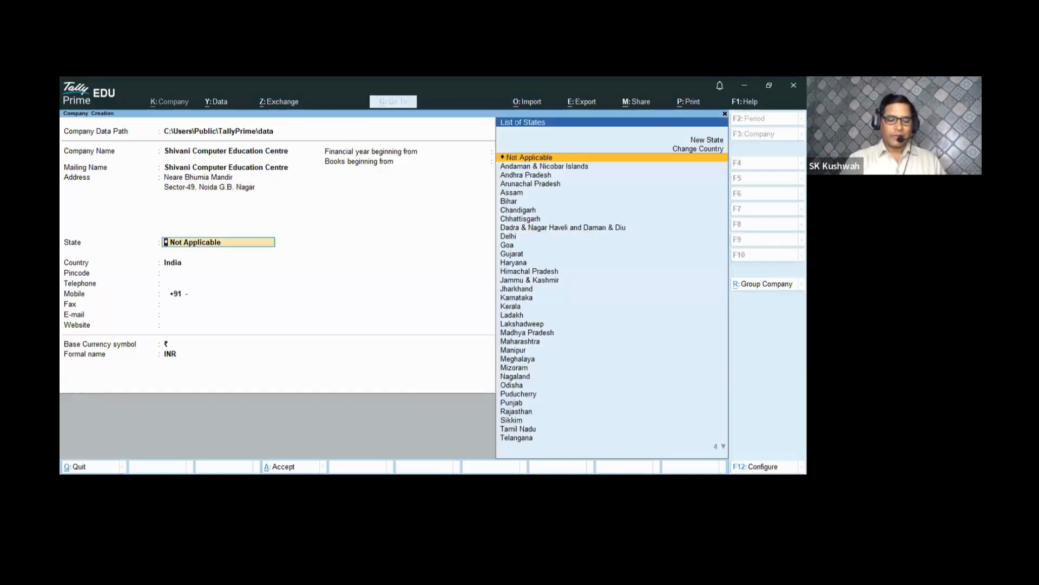
{"action": "type", "text": "U"}
{"action": "key", "text": "Down"}
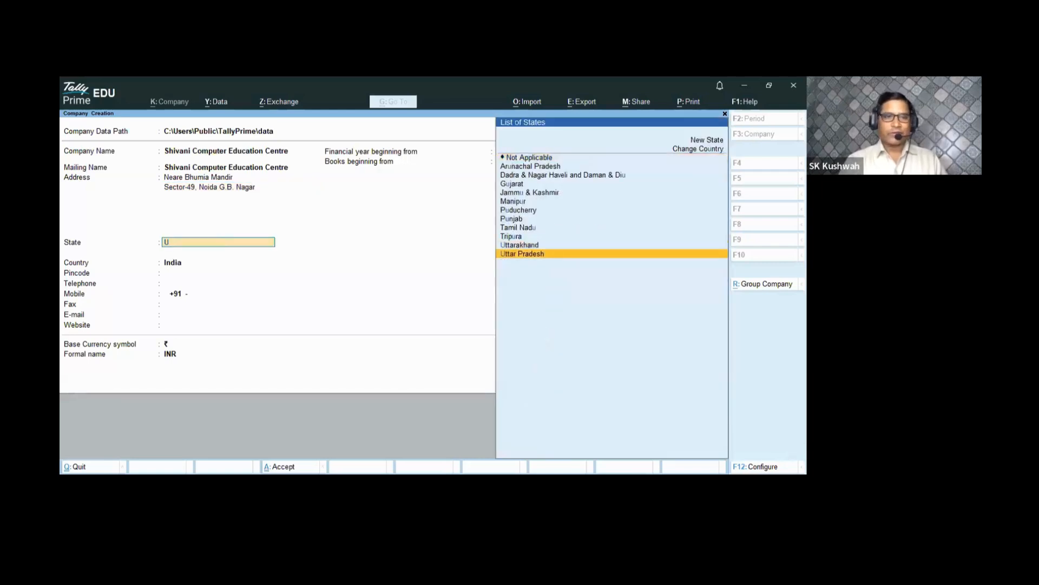
{"action": "key", "text": "Return"}
{"action": "type", "text": "201304"}
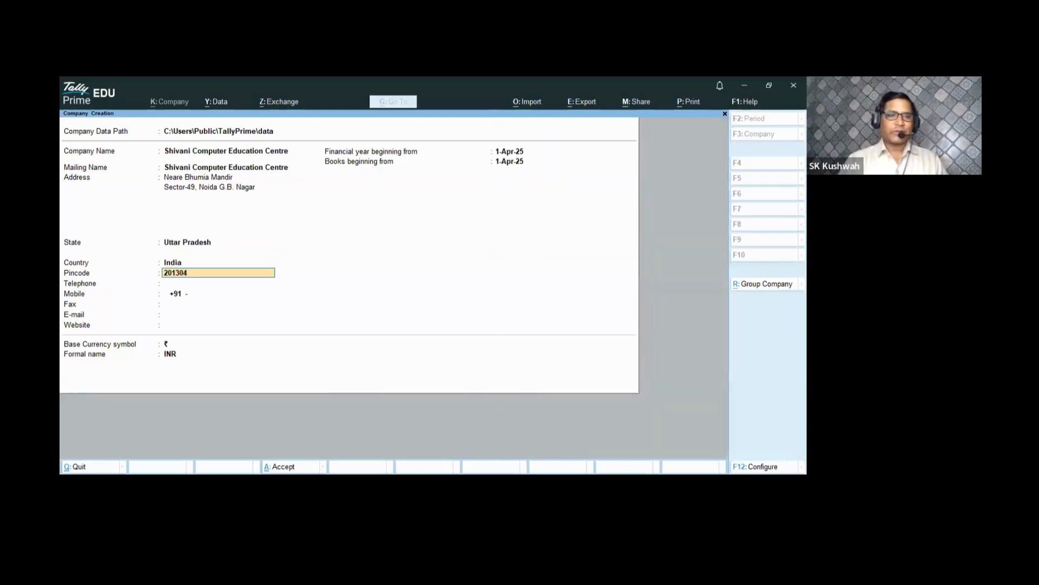
{"action": "key", "text": "Return"}
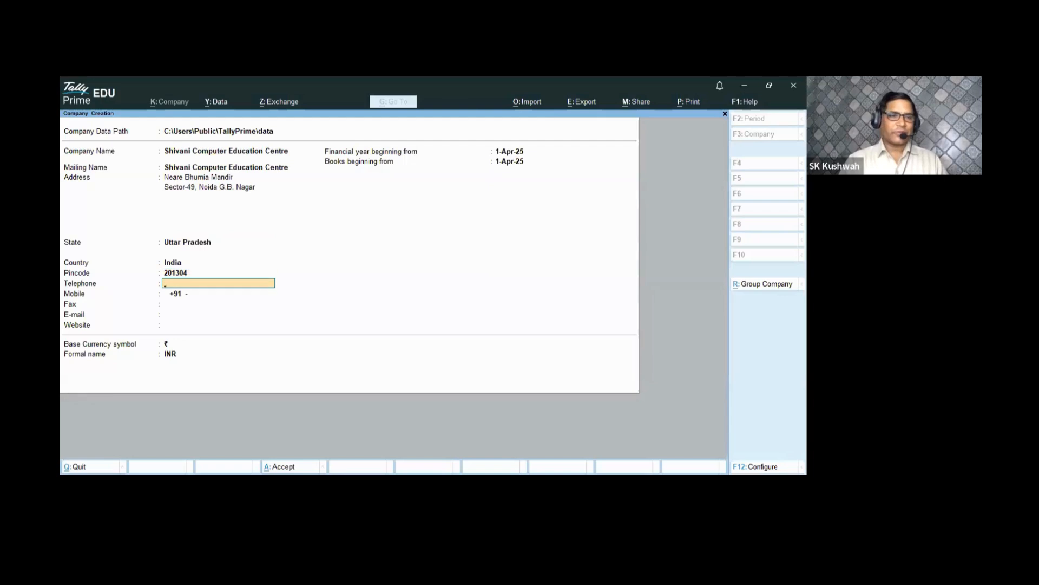
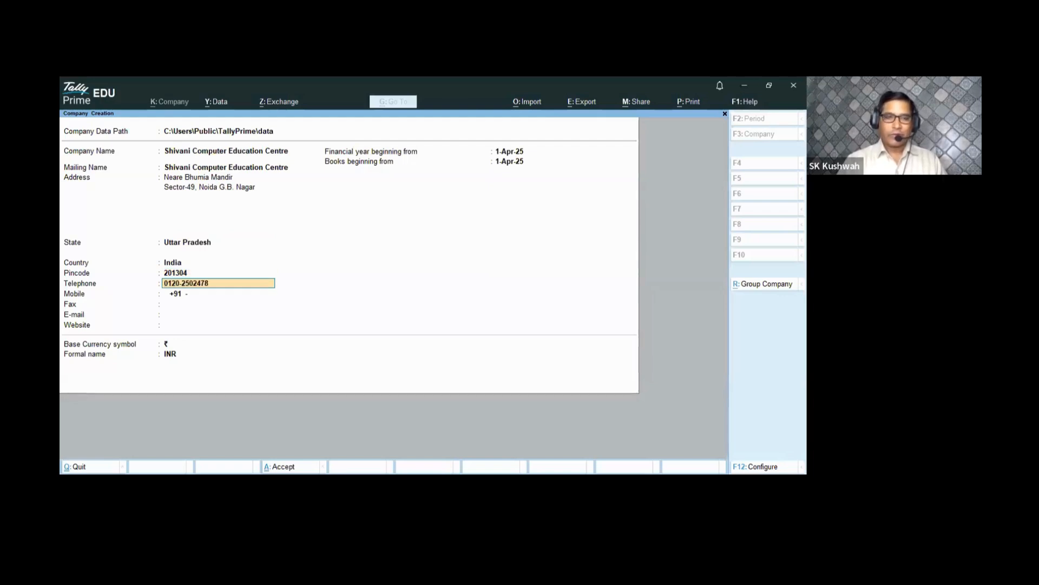
- Fill in the company telephone, mobile number and e-mail address, leaving fax blank
{"action": "key", "text": "Return"}
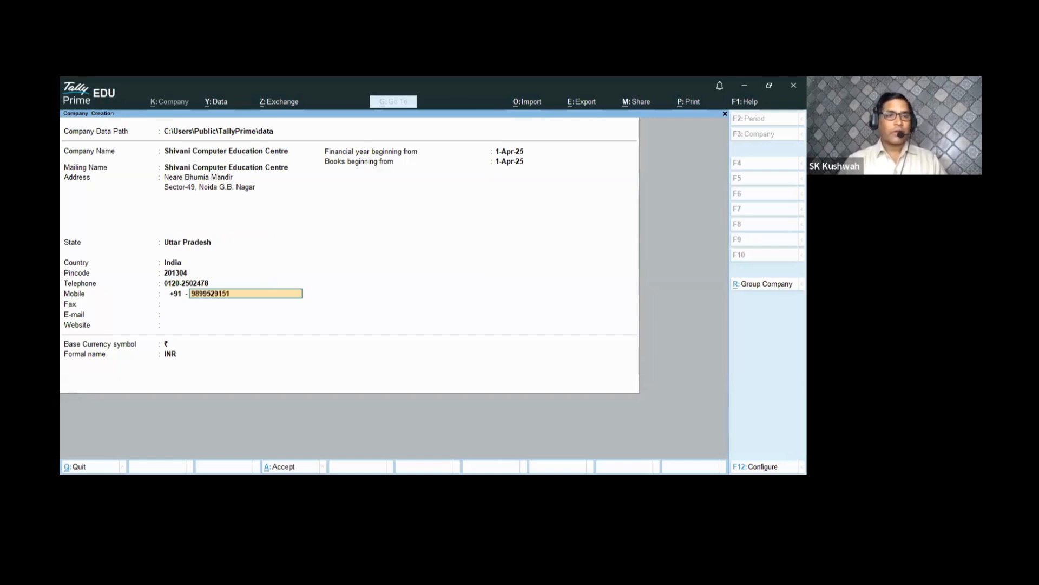
{"action": "key", "text": "Return"}
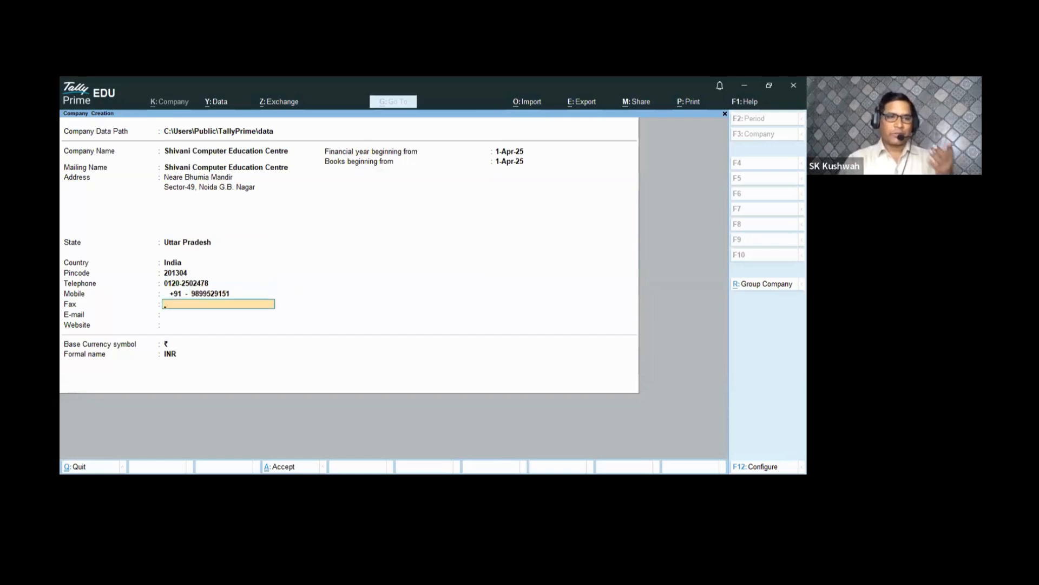
{"action": "key", "text": "Return"}
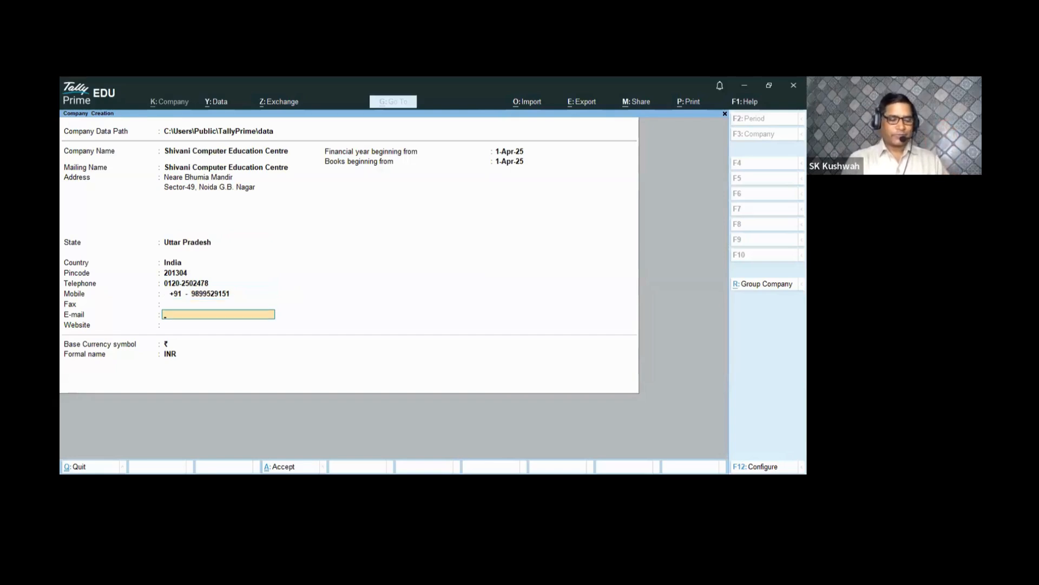
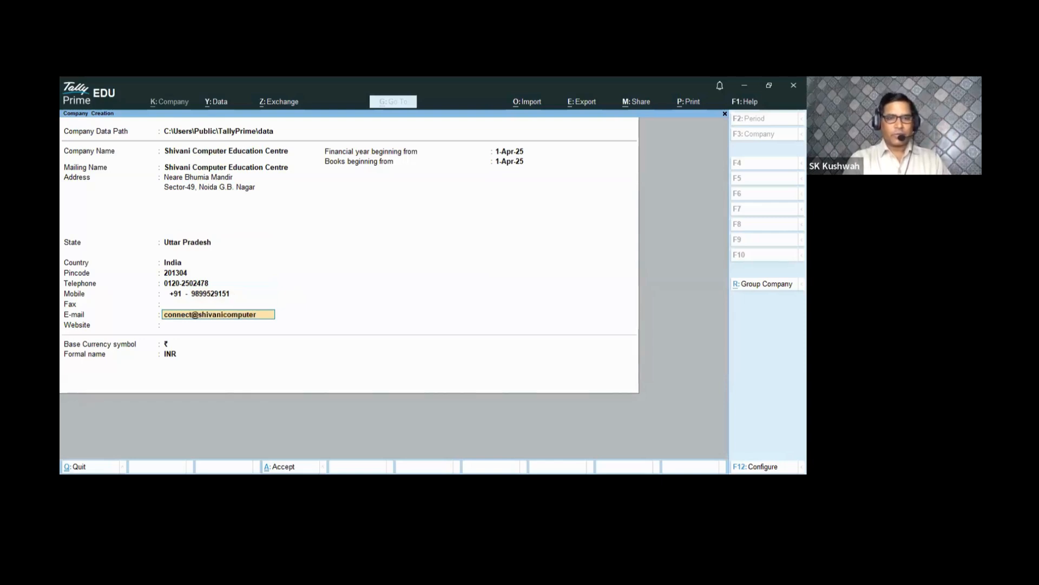
{"action": "key", "text": "Return"}
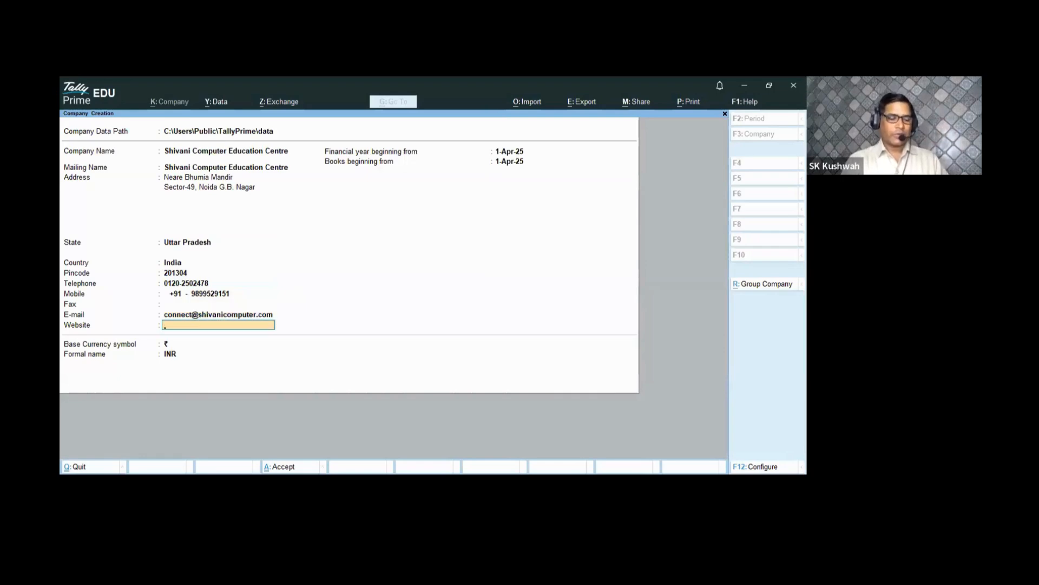
{"action": "type", "text": "www.sbui"}
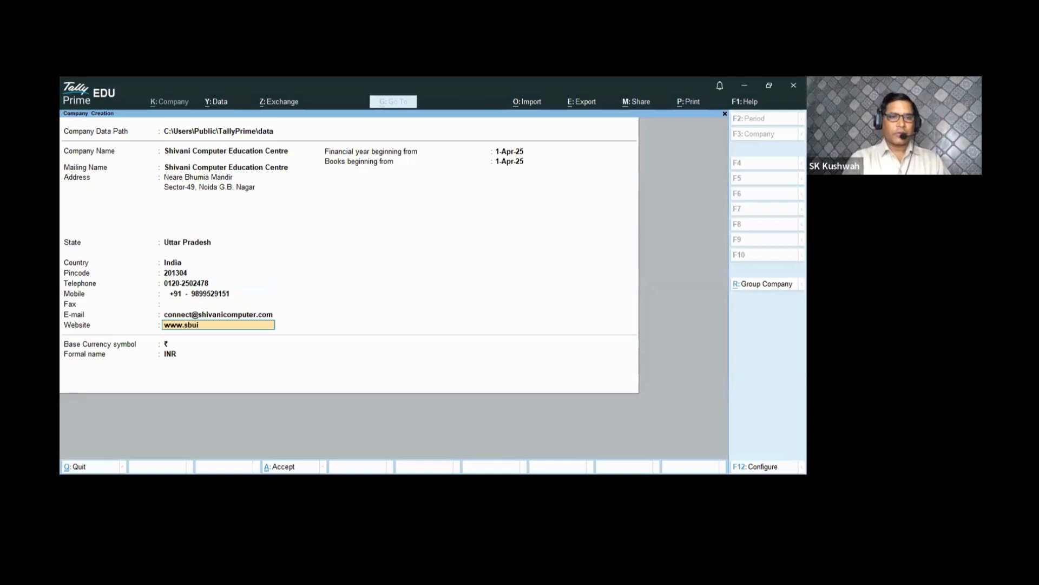
{"action": "key", "text": "BackSpace"}
{"action": "key", "text": "BackSpace"}
{"action": "key", "text": "BackSpace"}
{"action": "type", "text": "hivanic"}
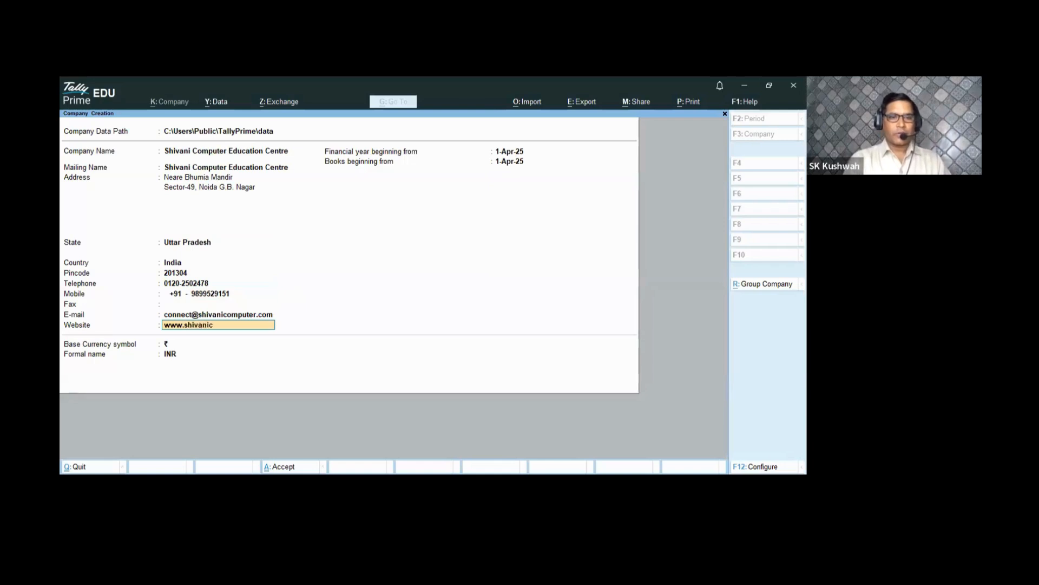
{"action": "type", "text": "omputer.co"}
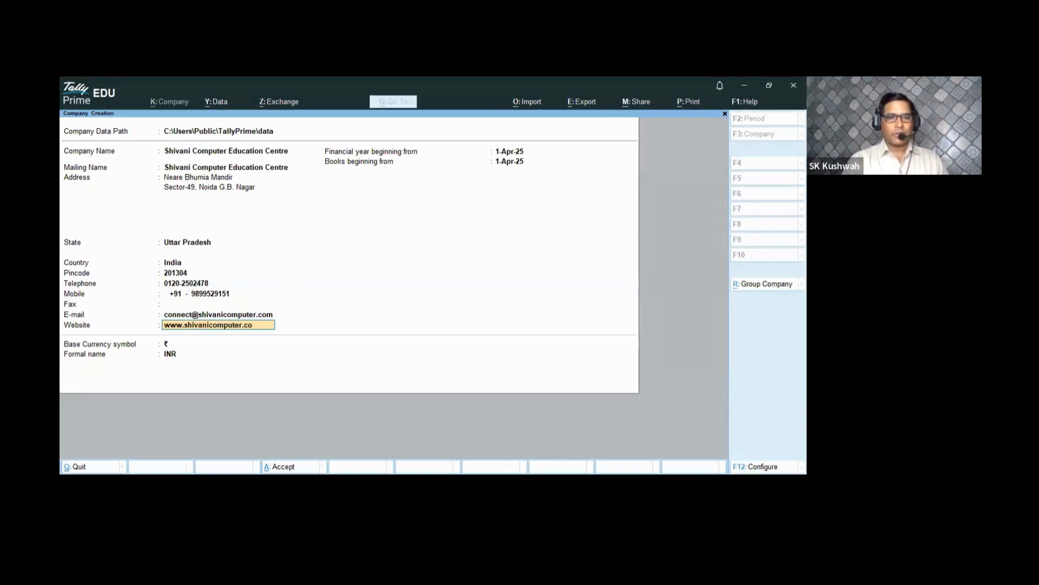
{"action": "type", "text": "m"}
{"action": "key", "text": "Return"}
{"action": "key", "text": "Return"}
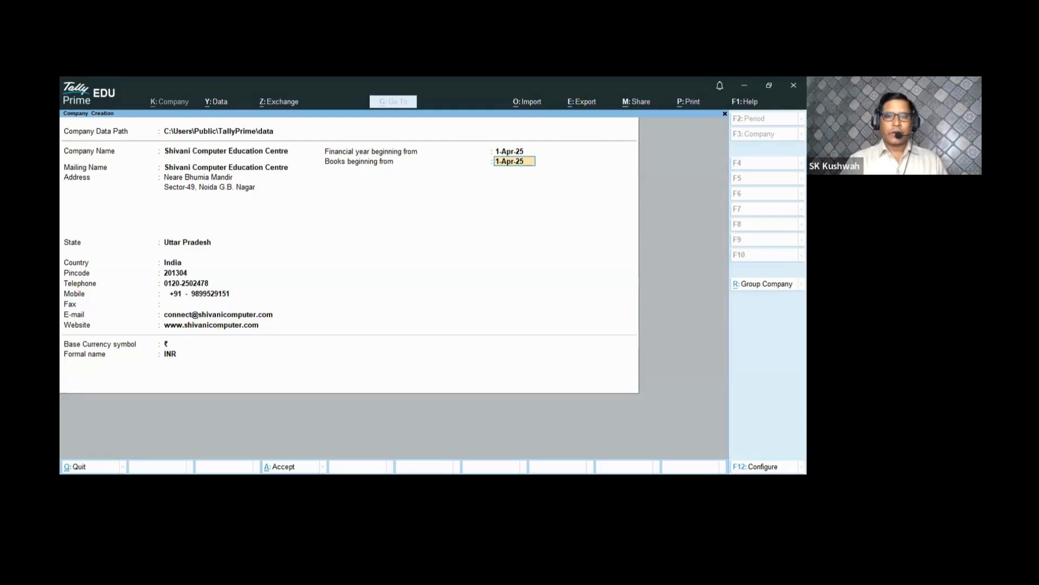
{"action": "key", "text": "Return"}
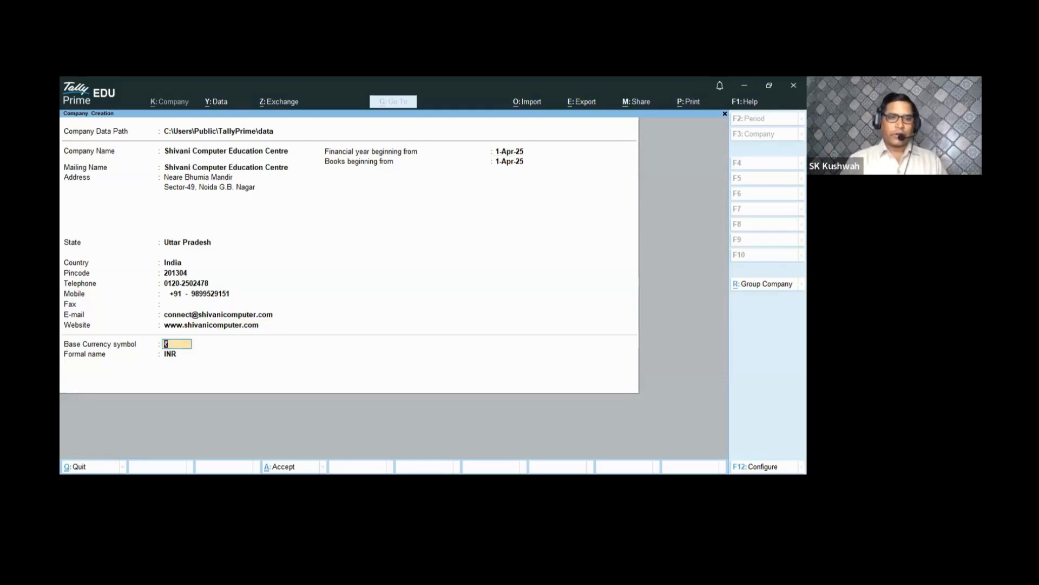
{"action": "key", "text": "Return"}
{"action": "key", "text": "Return"}
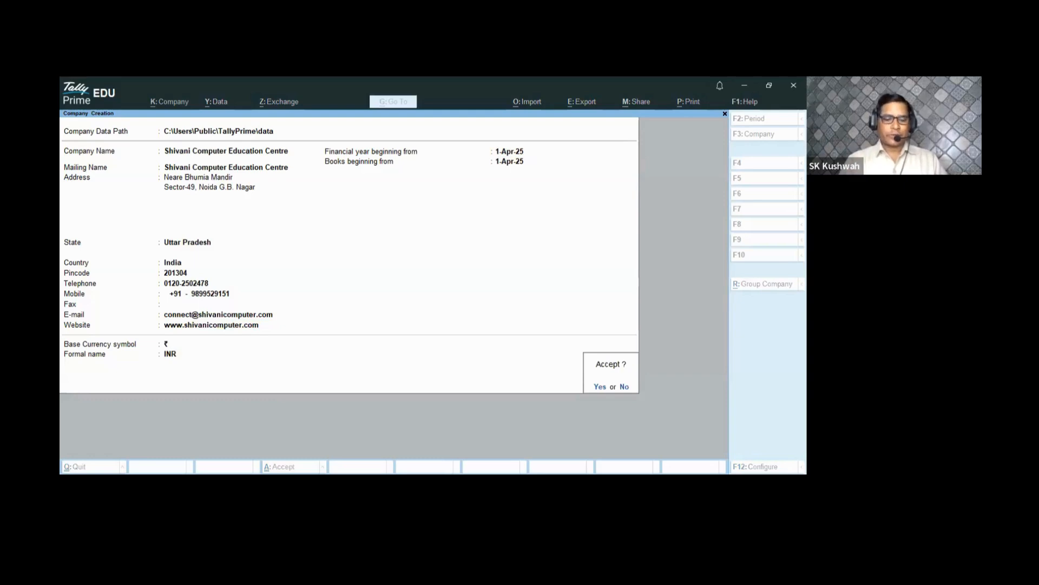
- Accept the company features with Maintain Accounts on and GST turned off
{"action": "type", "text": "y"}
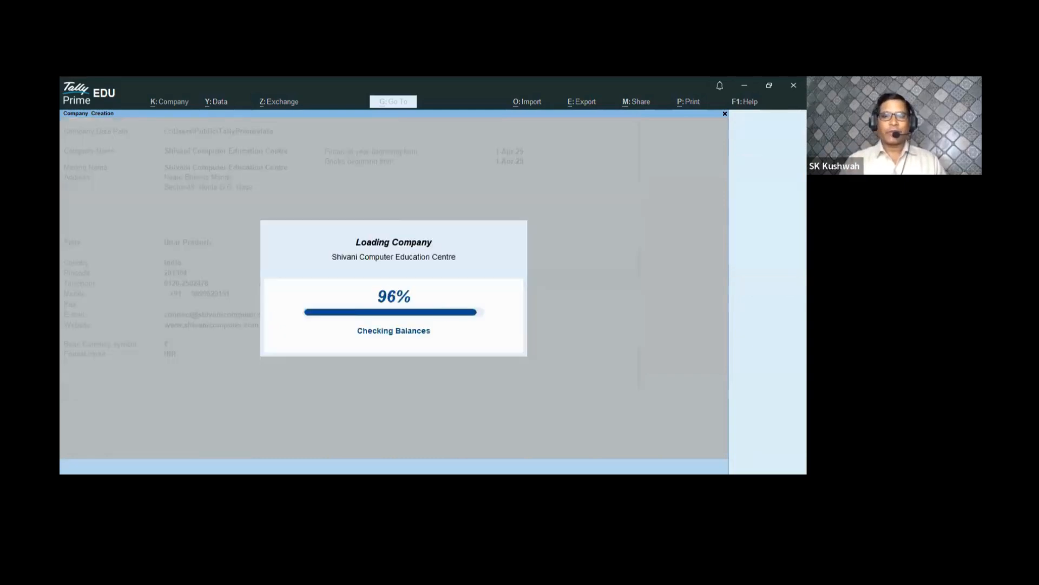
{"action": "type", "text": "y"}
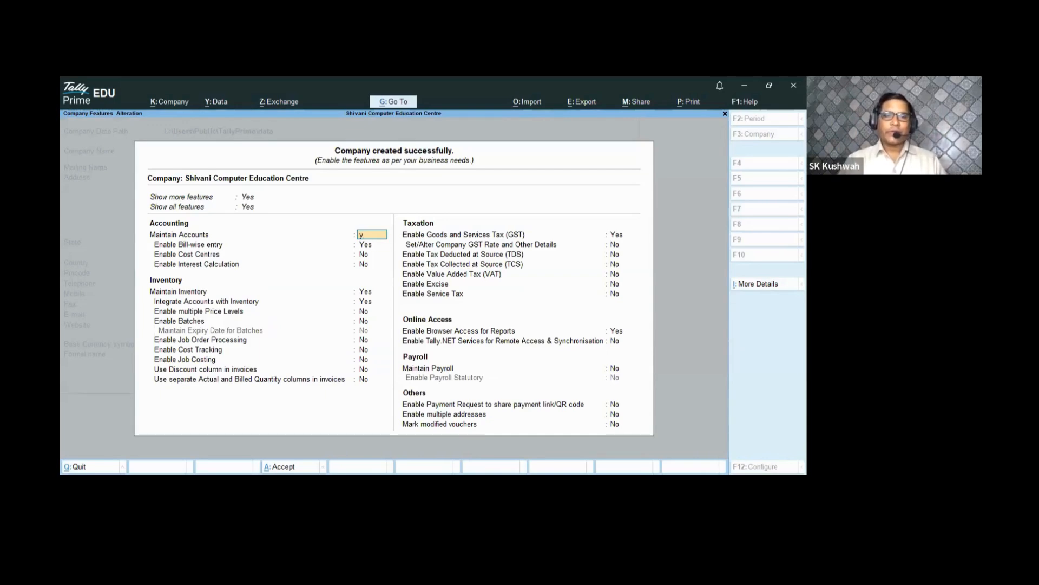
{"action": "key", "text": "Return"}
{"action": "key", "text": "Return"}
{"action": "key", "text": "Return"}
{"action": "key", "text": "Return"}
{"action": "key", "text": "Return"}
{"action": "key", "text": "Return"}
{"action": "key", "text": "Return"}
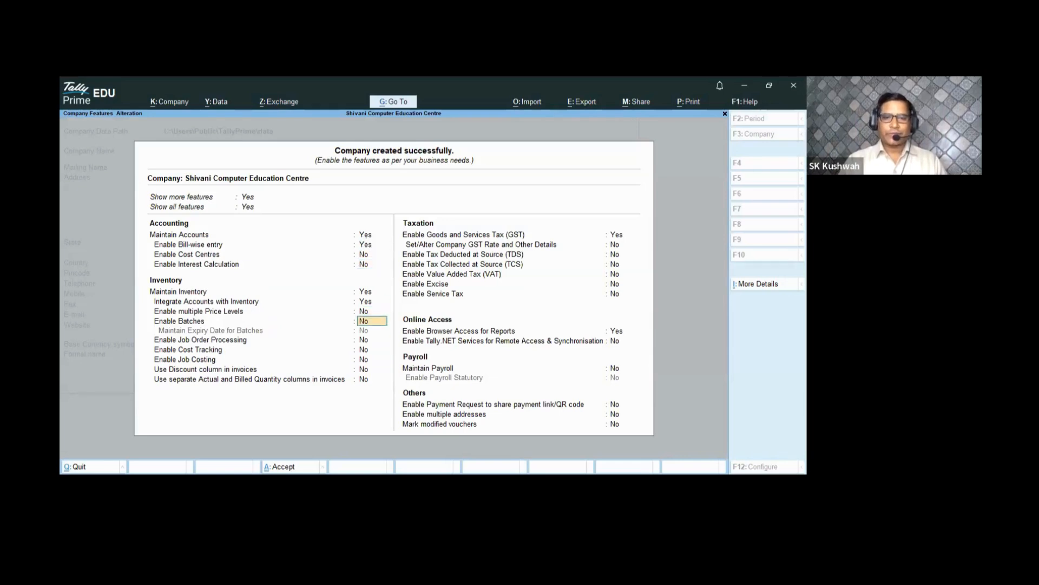
{"action": "key", "text": "Return"}
{"action": "key", "text": "Return"}
{"action": "key", "text": "Return"}
{"action": "key", "text": "Return"}
{"action": "key", "text": "Return"}
{"action": "key", "text": "Return"}
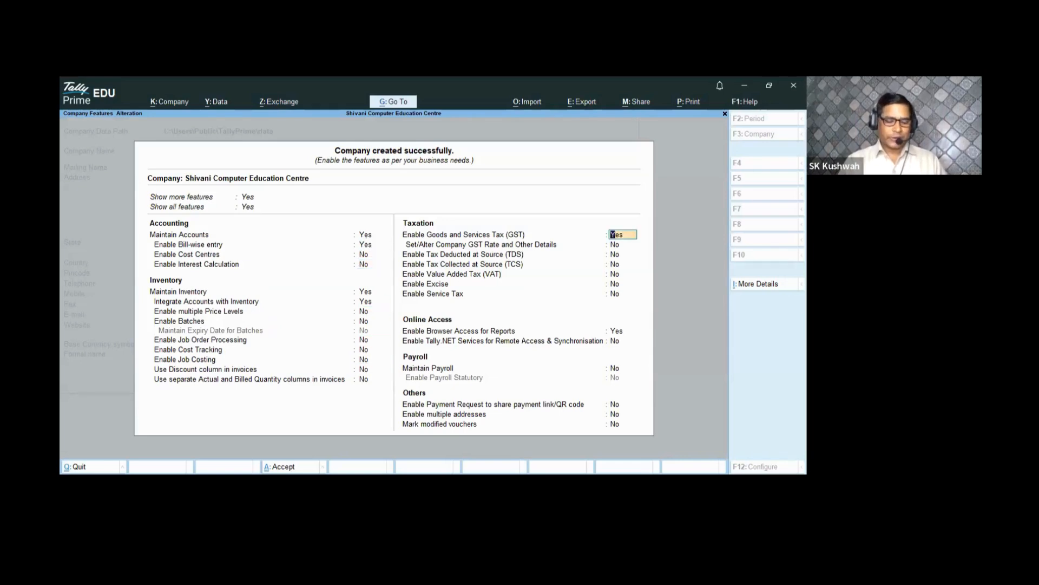
{"action": "key", "text": "n"}
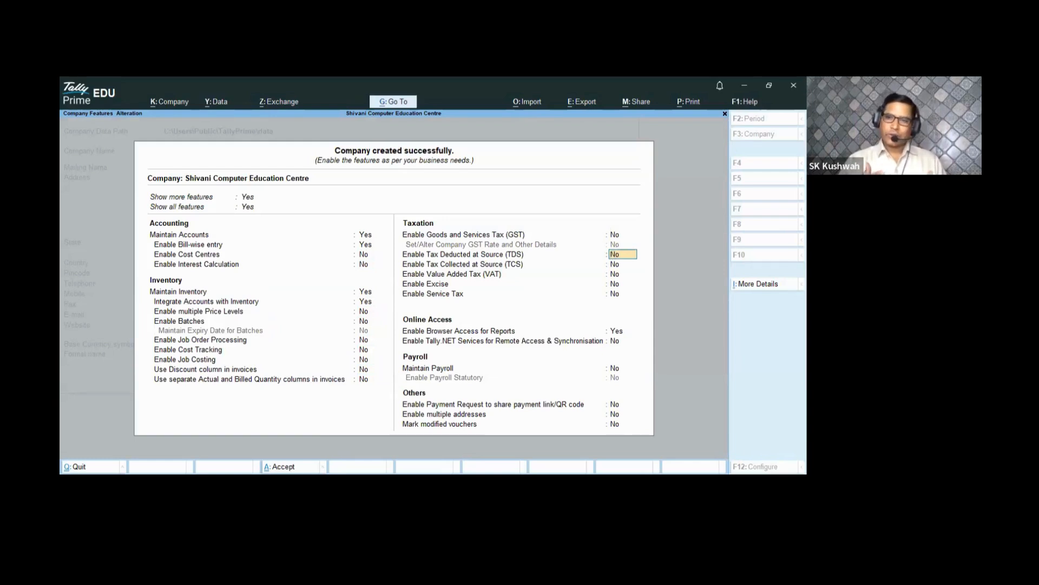
{"action": "key", "text": "ctrl+a"}
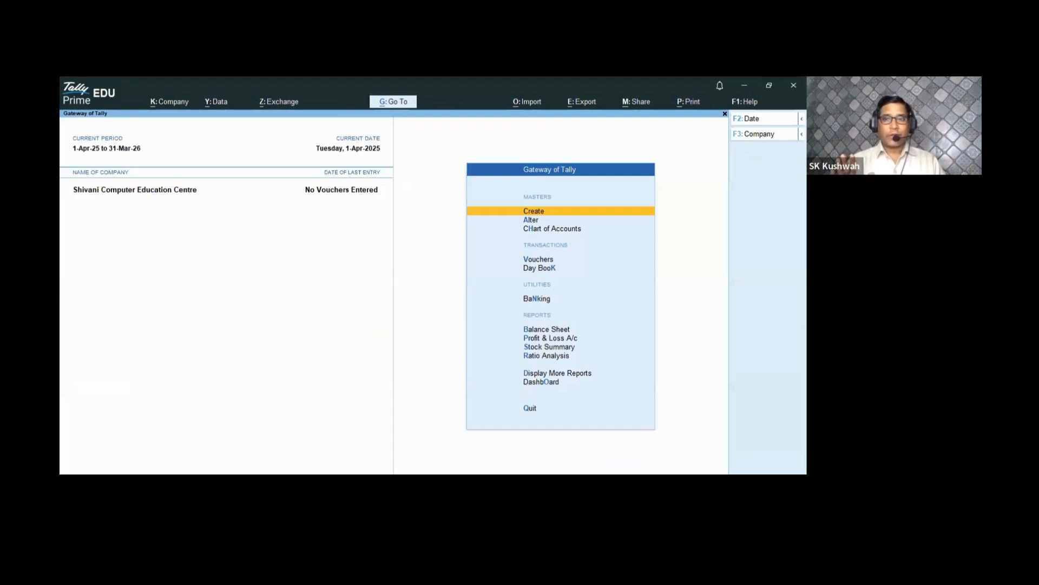
- Open voucher entry from the Gateway of Tally, showing blank Payment voucher No. 1
{"action": "key", "text": "Down"}
{"action": "key", "text": "Down"}
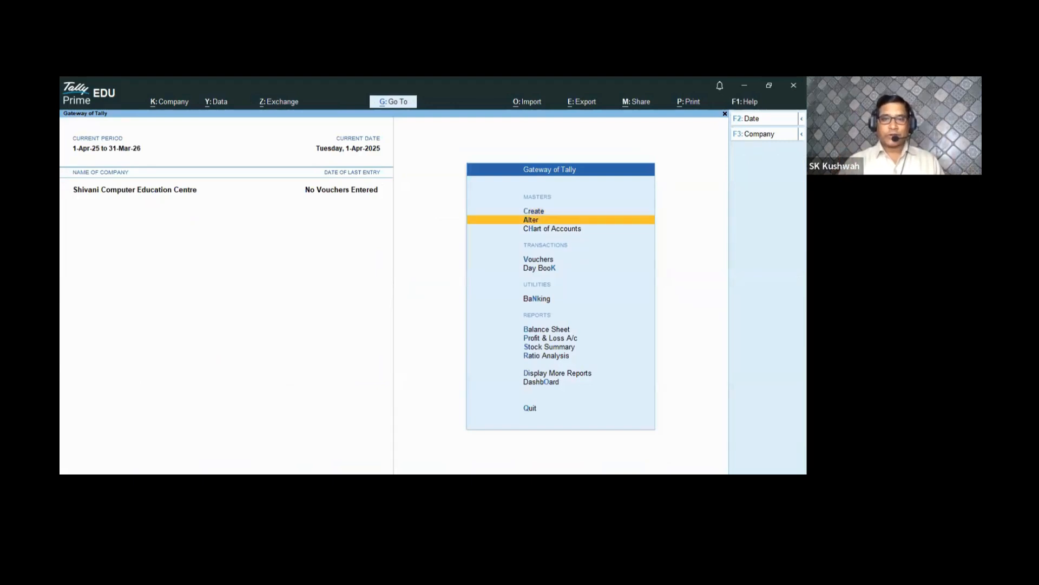
{"action": "key", "text": "Down"}
{"action": "key", "text": "Down"}
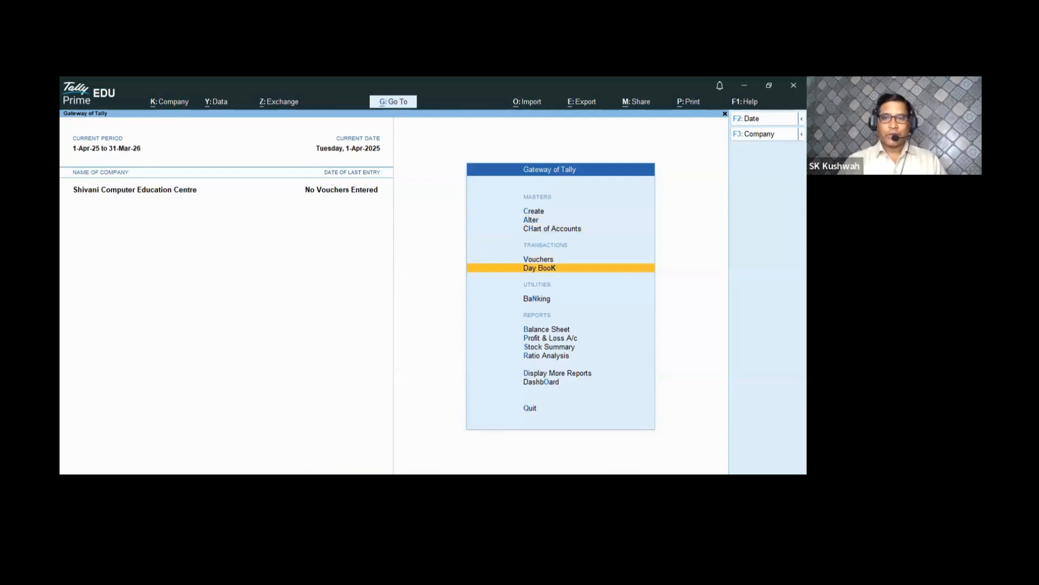
{"action": "key", "text": "Up"}
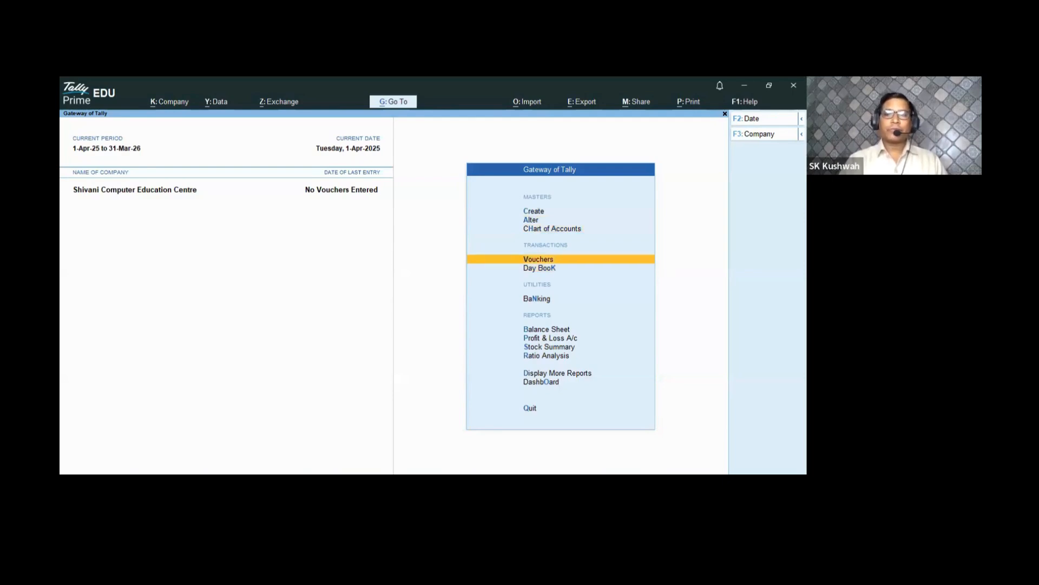
{"action": "key", "text": "Return"}
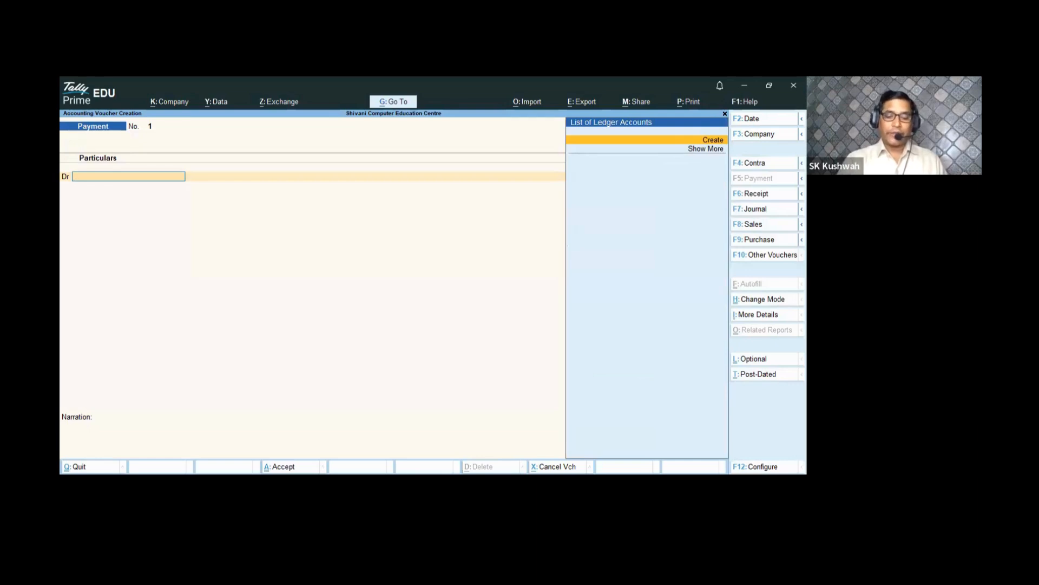
- Switch to the inactive Payroll voucher type, enable Payroll, and return to the Gateway of Tally
{"action": "key", "text": "F10"}
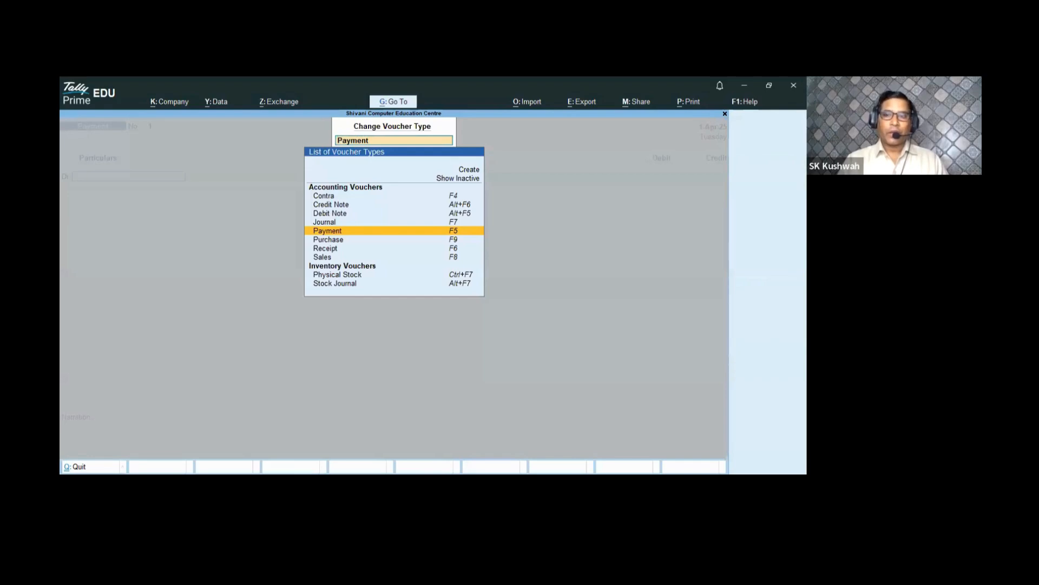
{"action": "key", "text": "Up"}
{"action": "key", "text": "Up"}
{"action": "key", "text": "Up"}
{"action": "key", "text": "Up"}
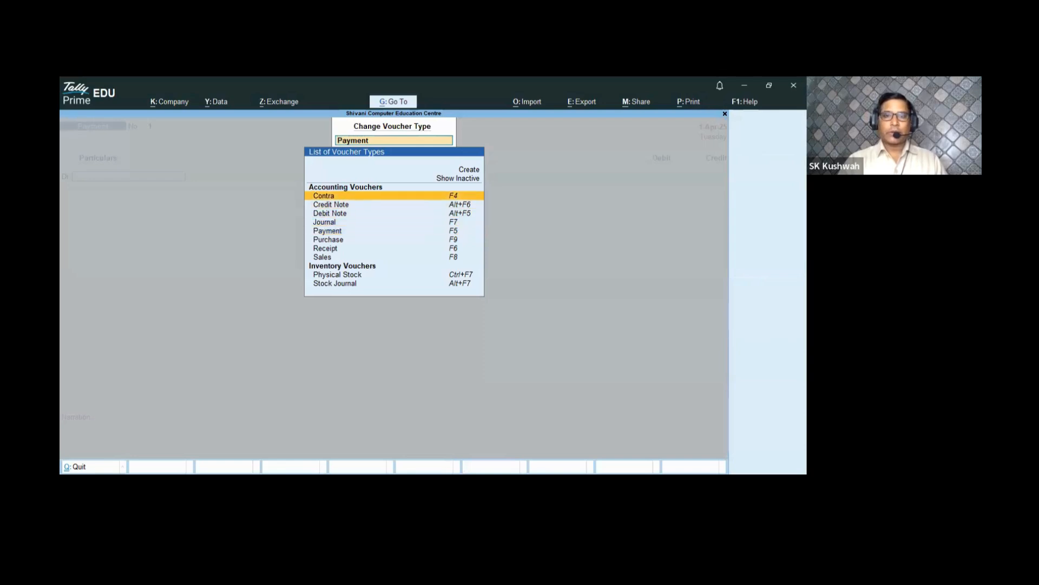
{"action": "key", "text": "Up"}
{"action": "key", "text": "Return"}
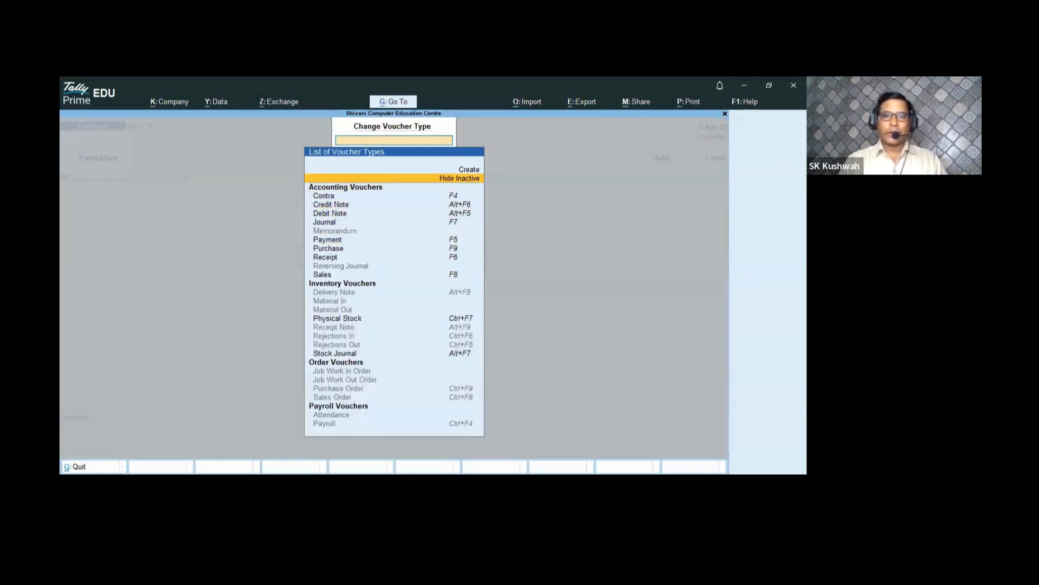
{"action": "key", "text": "Down"}
{"action": "key", "text": "Down"}
{"action": "key", "text": "Down"}
{"action": "key", "text": "Down"}
{"action": "key", "text": "Down"}
{"action": "key", "text": "Down"}
{"action": "key", "text": "Down"}
{"action": "key", "text": "Down"}
{"action": "key", "text": "Down"}
{"action": "key", "text": "Down"}
{"action": "key", "text": "Down"}
{"action": "key", "text": "Down"}
{"action": "key", "text": "Down"}
{"action": "key", "text": "Down"}
{"action": "key", "text": "Down"}
{"action": "key", "text": "Down"}
{"action": "key", "text": "Down"}
{"action": "key", "text": "Down"}
{"action": "key", "text": "Down"}
{"action": "key", "text": "Down"}
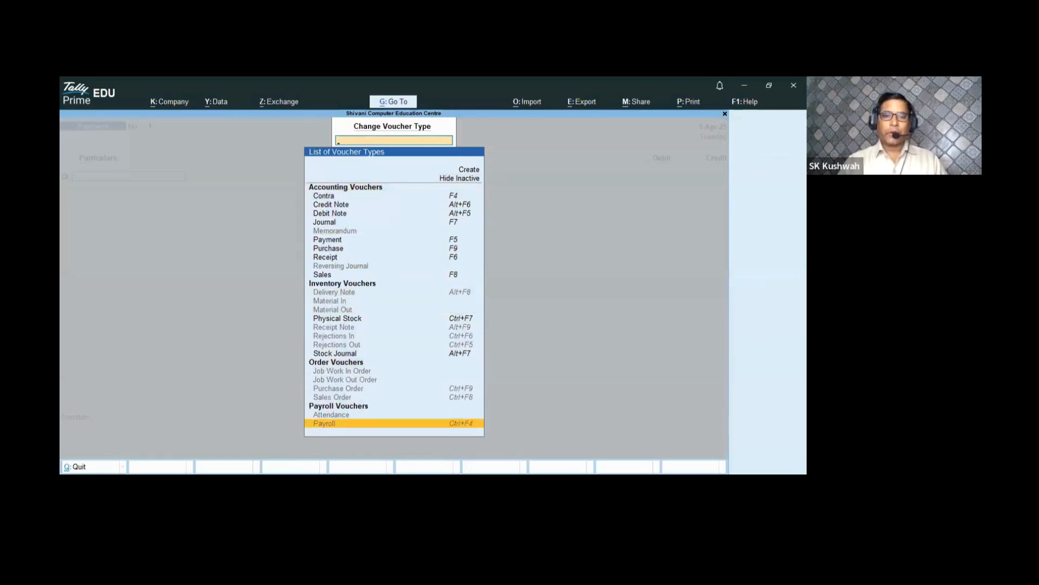
{"action": "key", "text": "Return"}
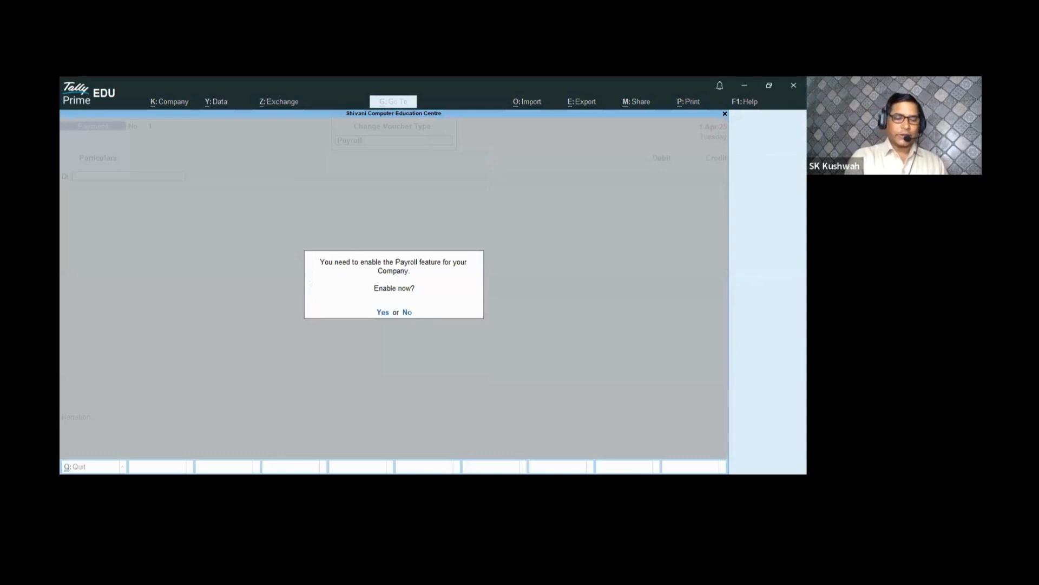
{"action": "key", "text": "y"}
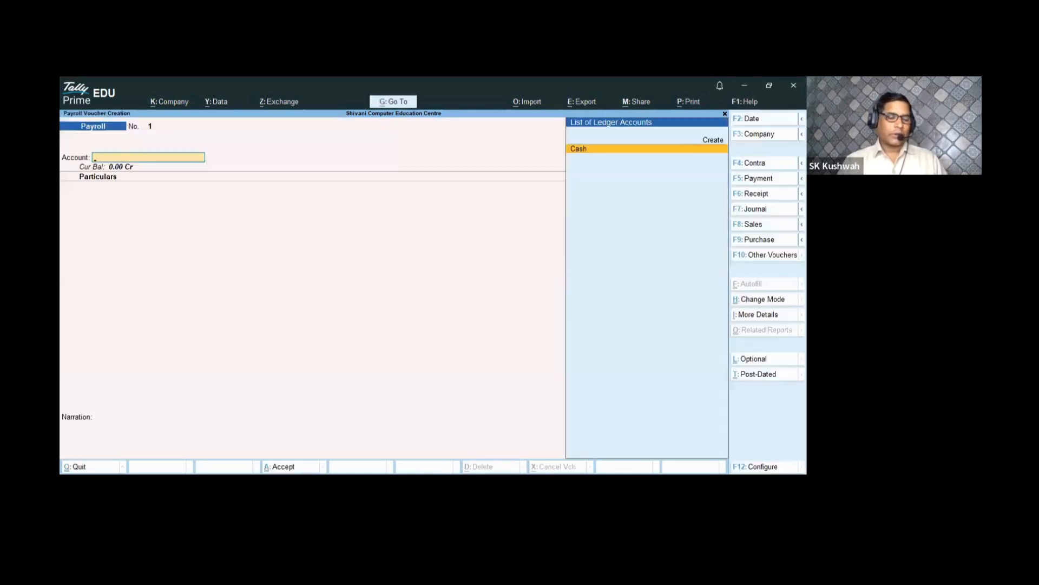
{"action": "key", "text": "Escape"}
{"action": "key", "text": "Up"}
{"action": "key", "text": "Up"}
{"action": "key", "text": "Up"}
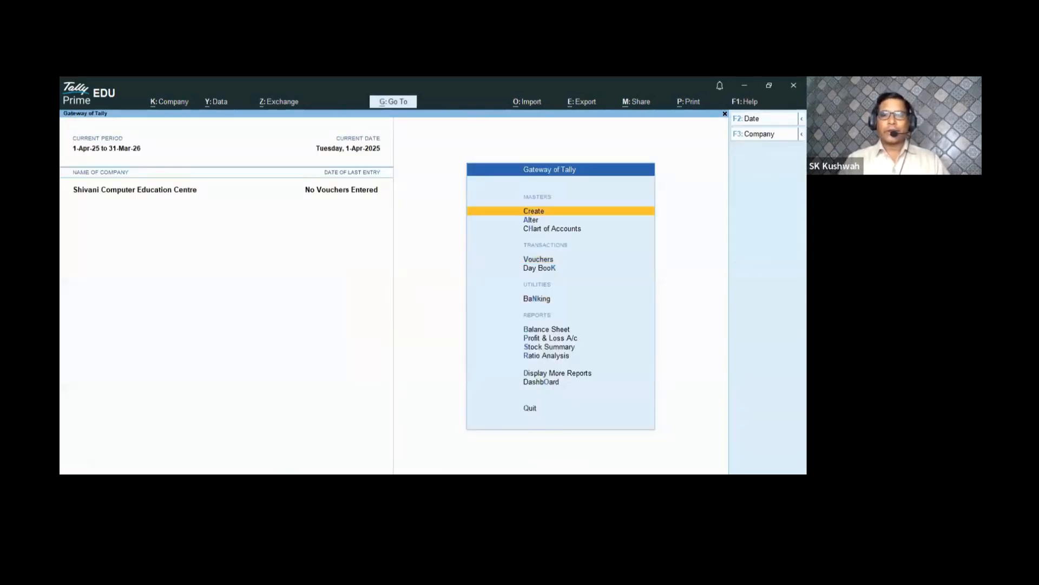
- Create the employee group Teacher under Primary, then close the empty group form
{"action": "key", "text": "Return"}
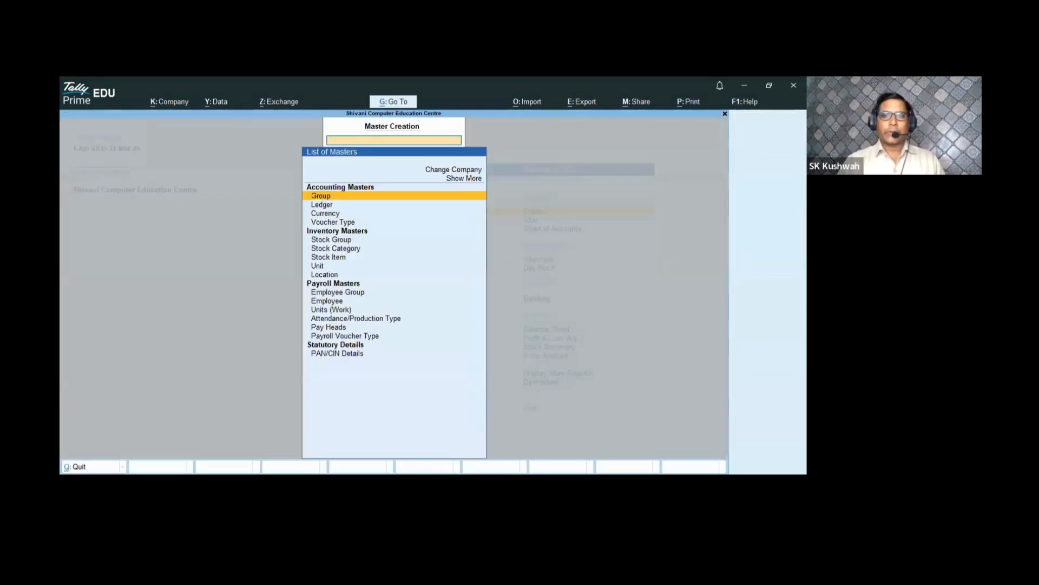
{"action": "key", "text": "Down"}
{"action": "key", "text": "Down"}
{"action": "key", "text": "Down"}
{"action": "key", "text": "Down"}
{"action": "key", "text": "Down"}
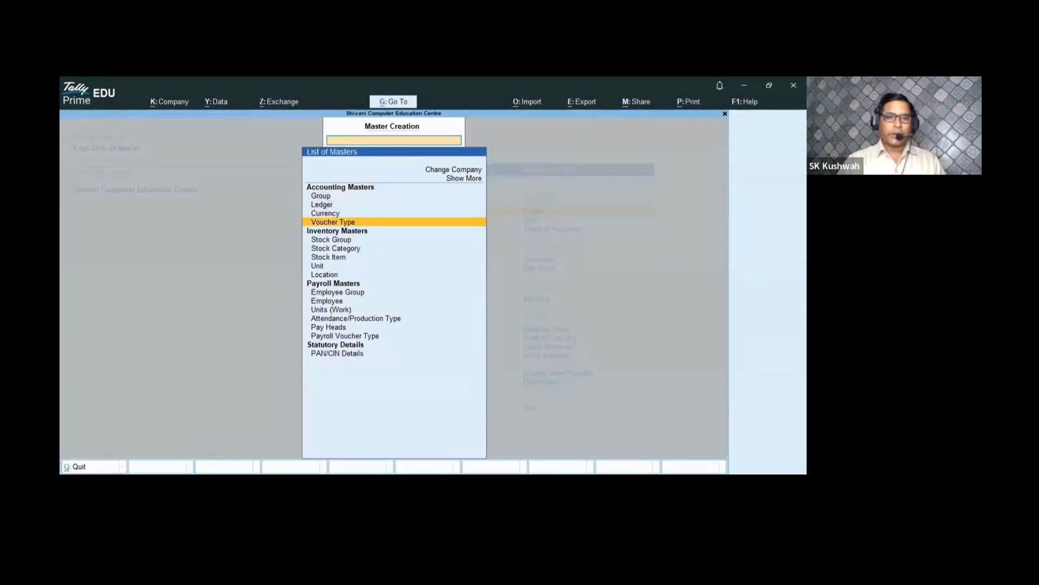
{"action": "key", "text": "Down"}
{"action": "key", "text": "Down"}
{"action": "key", "text": "Down"}
{"action": "key", "text": "Down"}
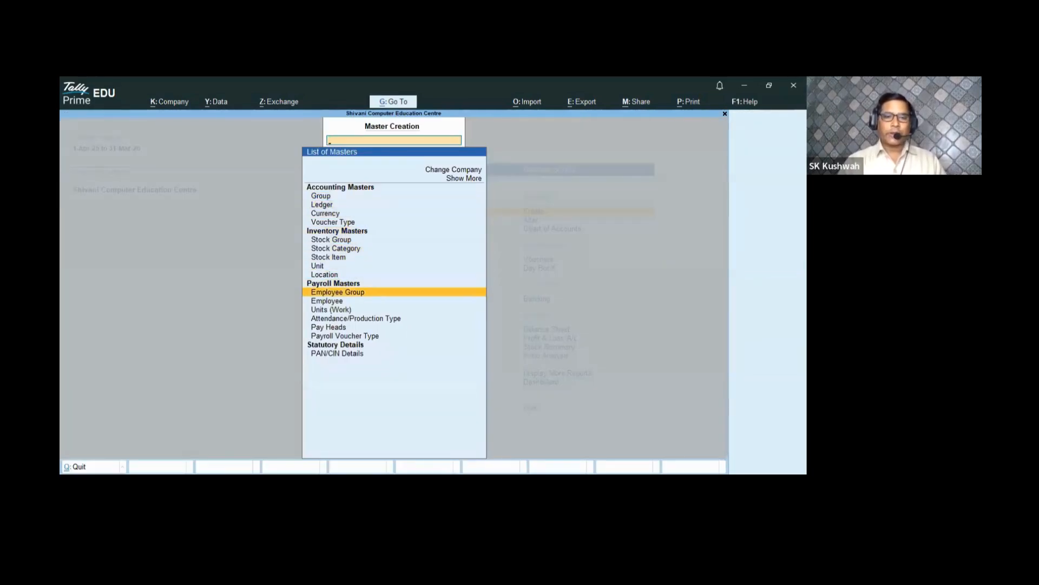
{"action": "key", "text": "Return"}
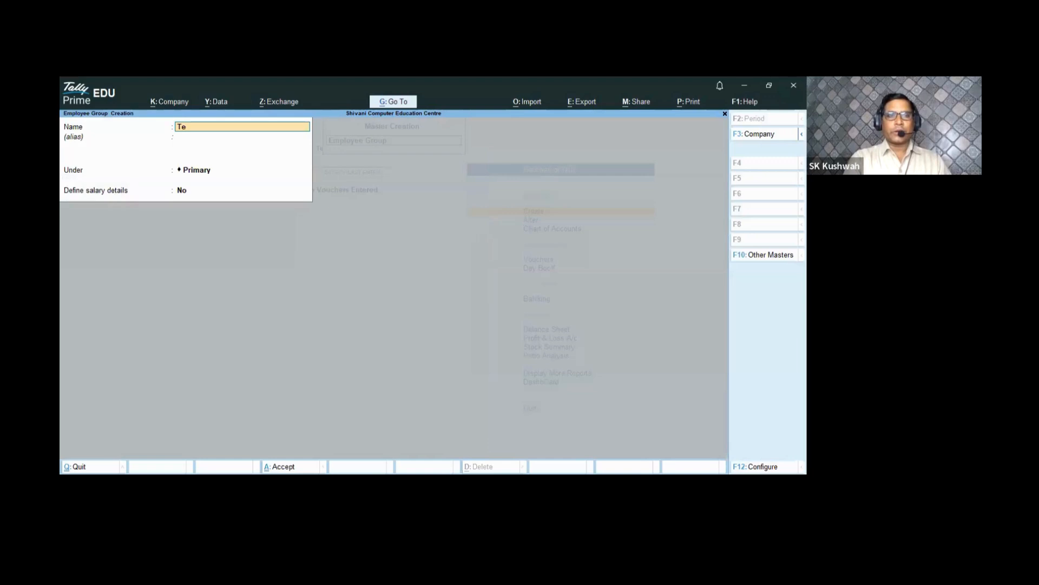
{"action": "type", "text": "Teacv"}
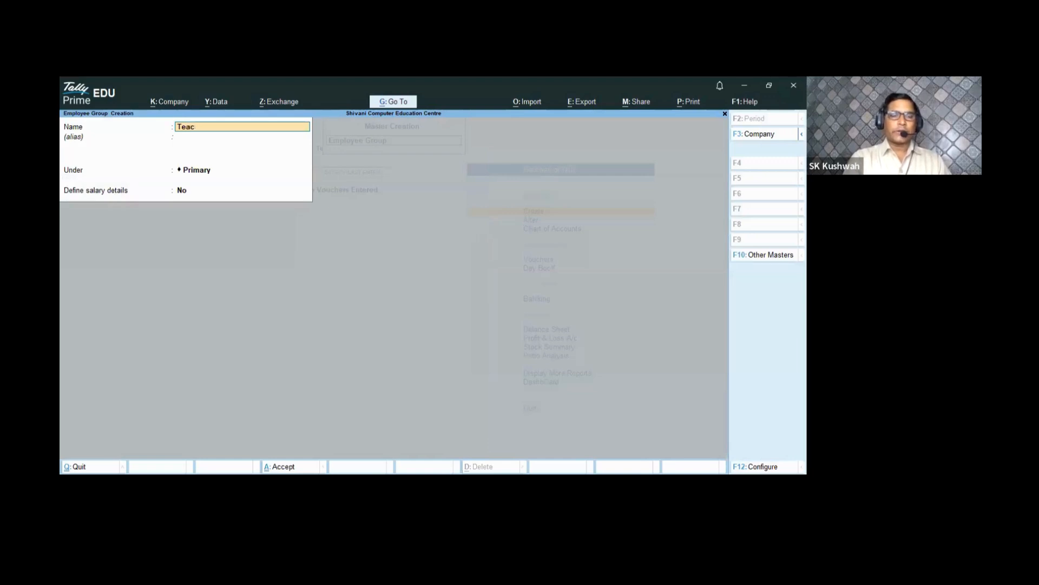
{"action": "key", "text": "BackSpace"}
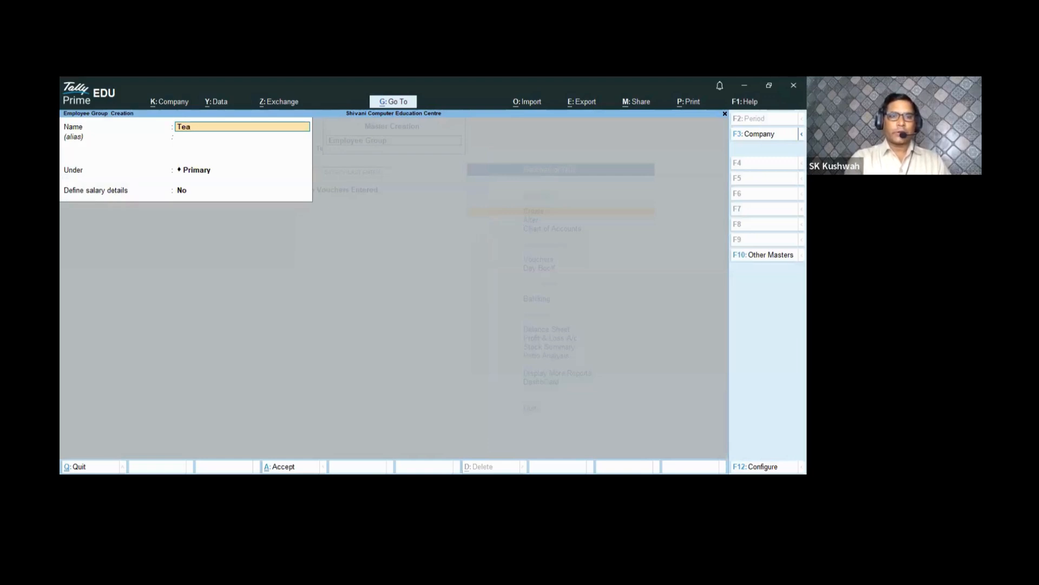
{"action": "type", "text": "cher"}
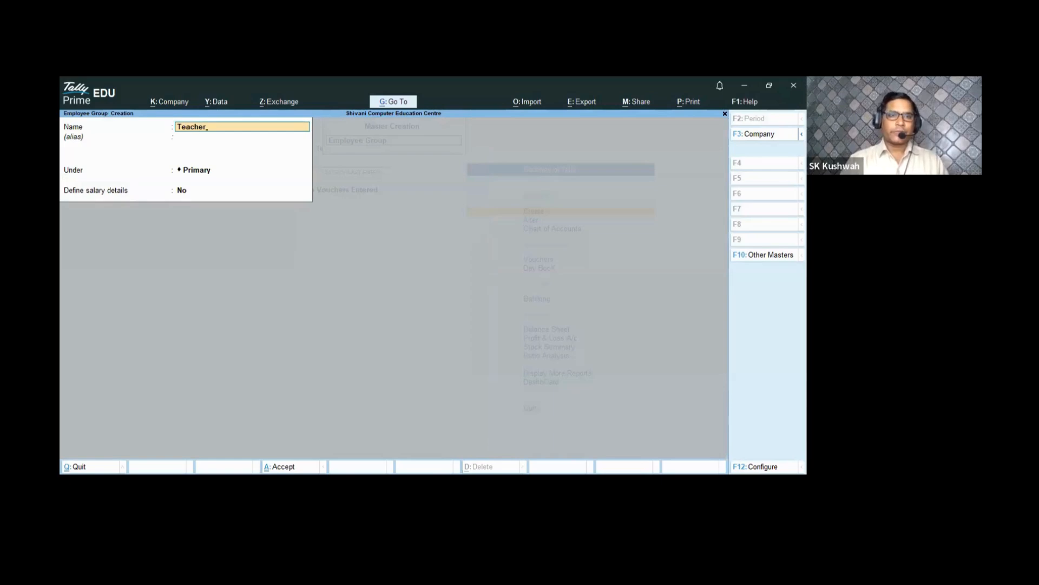
{"action": "key", "text": "Return"}
{"action": "key", "text": "Return"}
{"action": "key", "text": "Return"}
{"action": "key", "text": "Return"}
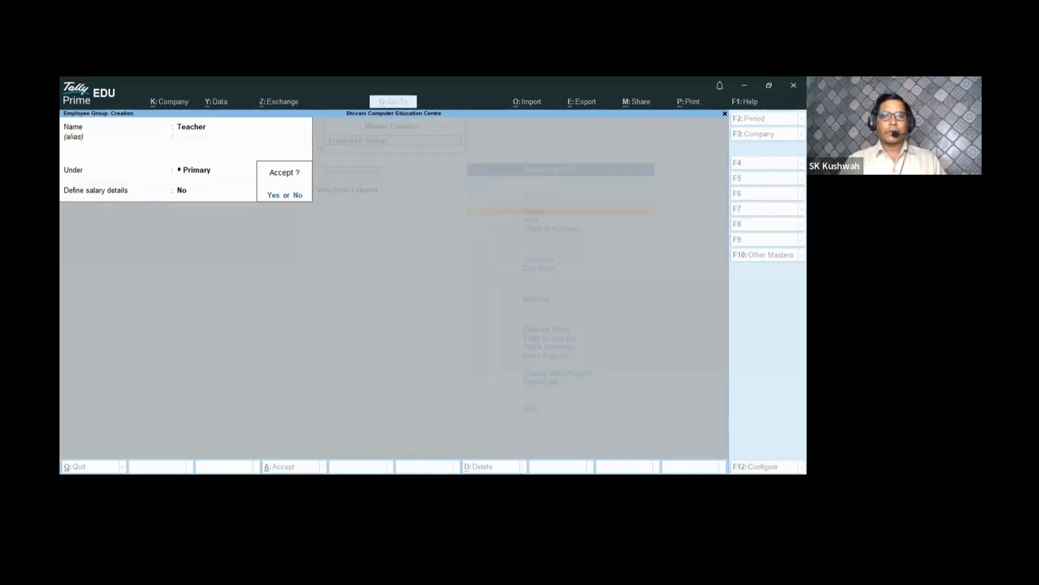
{"action": "key", "text": "Return"}
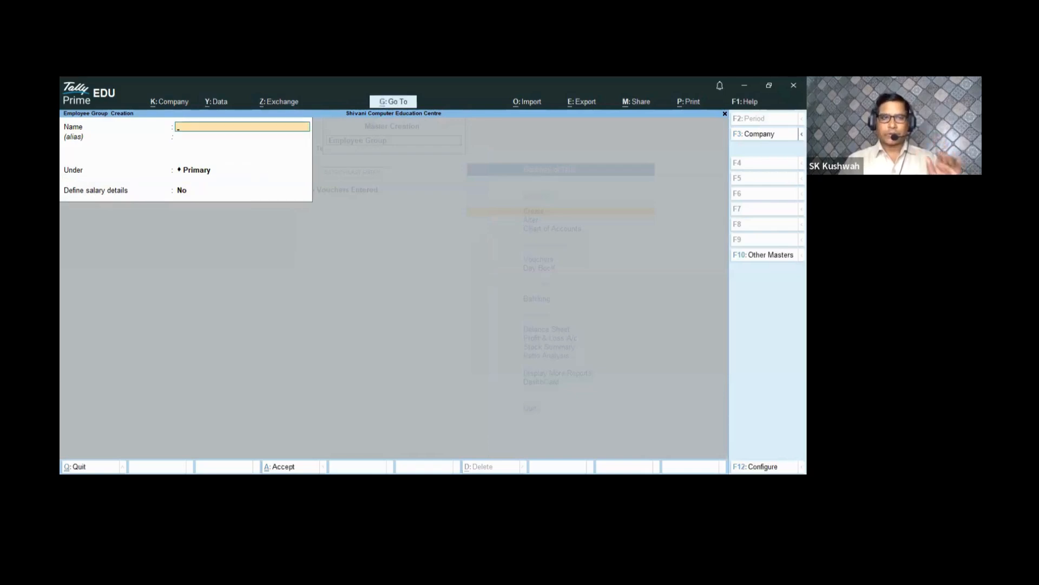
{"action": "key", "text": "Escape"}
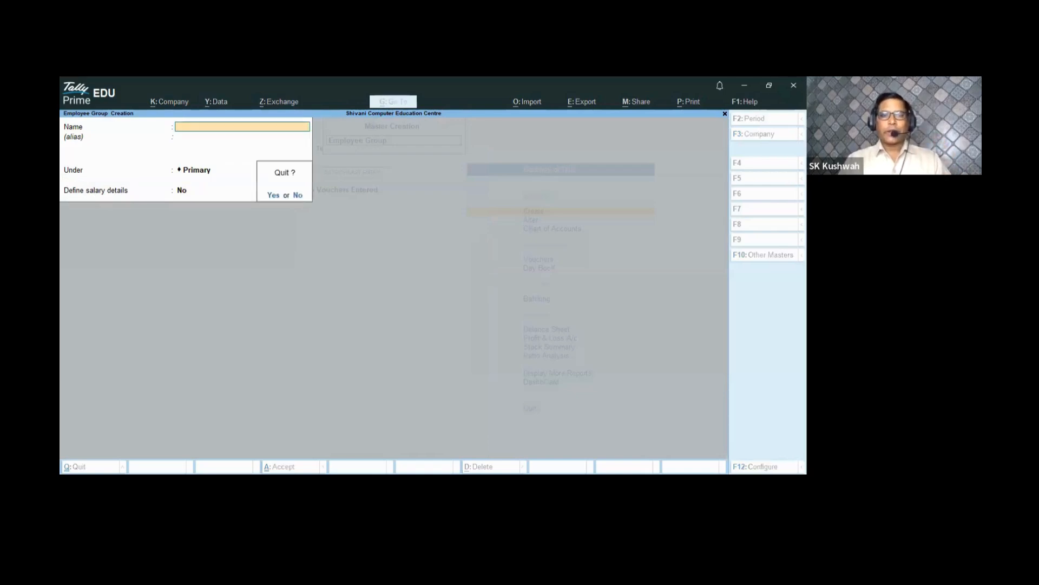
{"action": "key", "text": "y"}
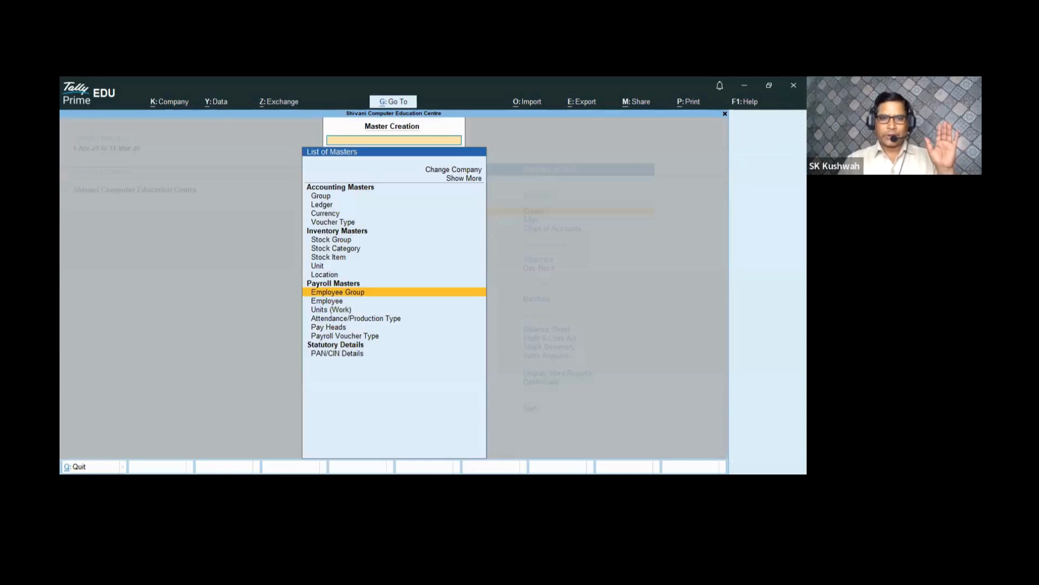
- Create the simple work unit Min with formal name Minute and 0 decimal places
{"action": "key", "text": "Down"}
{"action": "key", "text": "Down"}
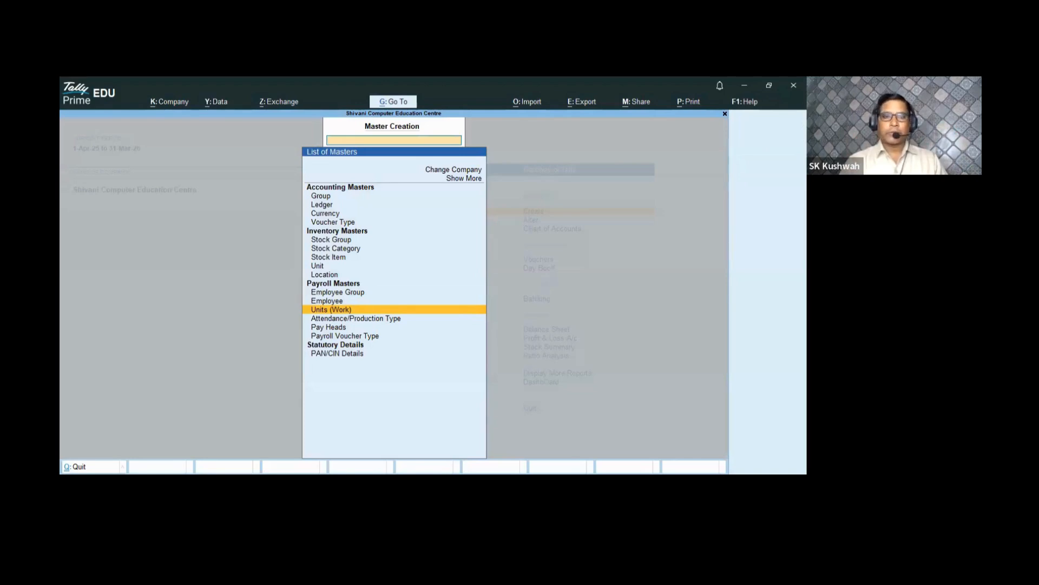
{"action": "key", "text": "Return"}
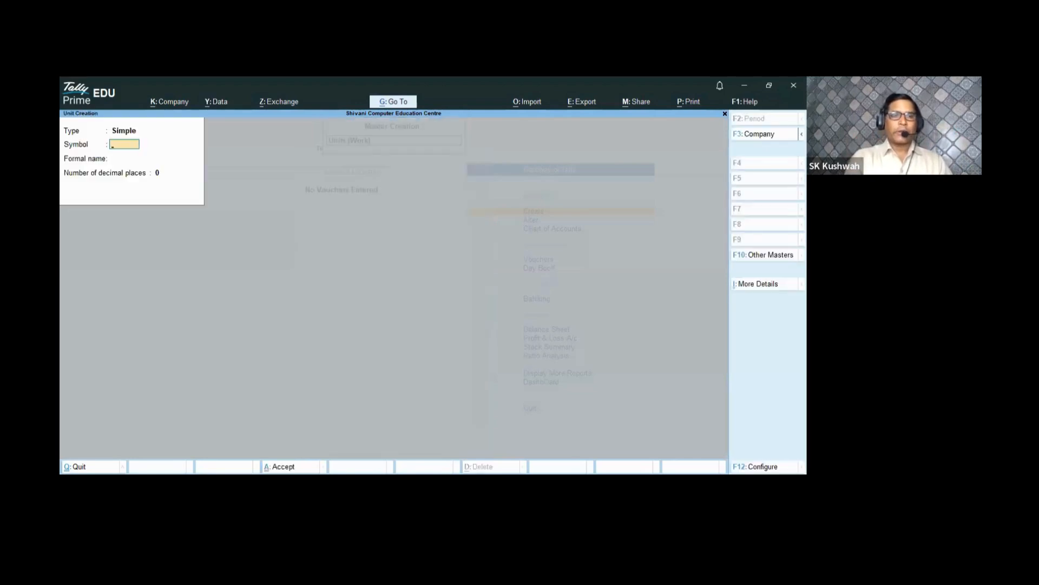
{"action": "type", "text": "Min"}
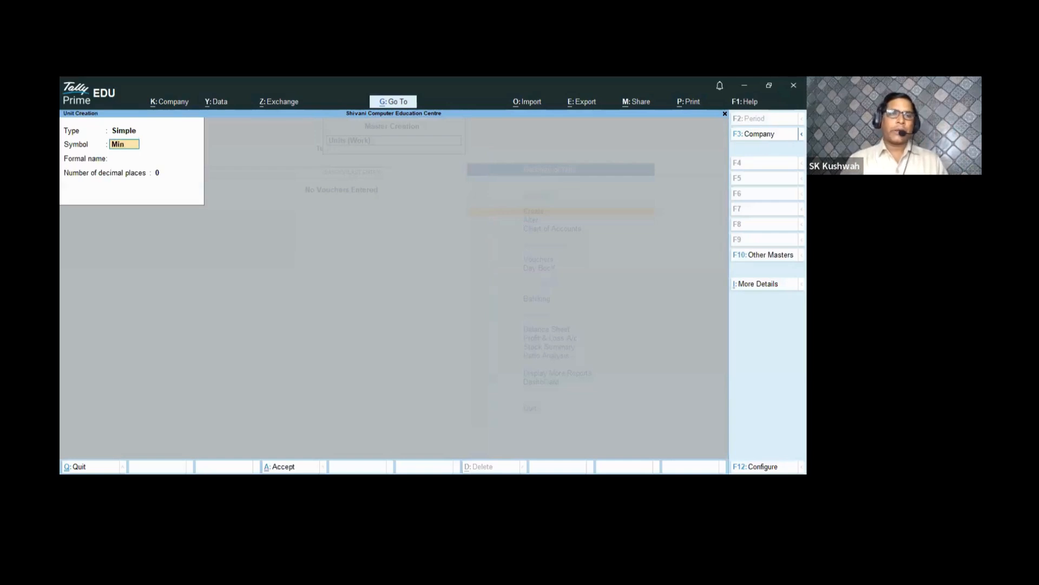
{"action": "key", "text": "Return"}
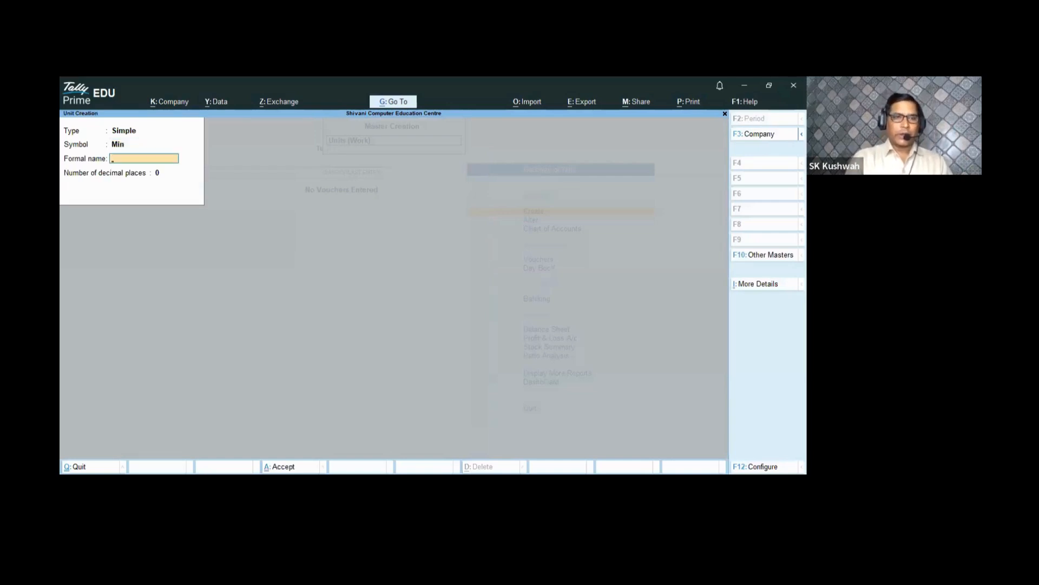
{"action": "type", "text": "Minute"}
{"action": "key", "text": "Return"}
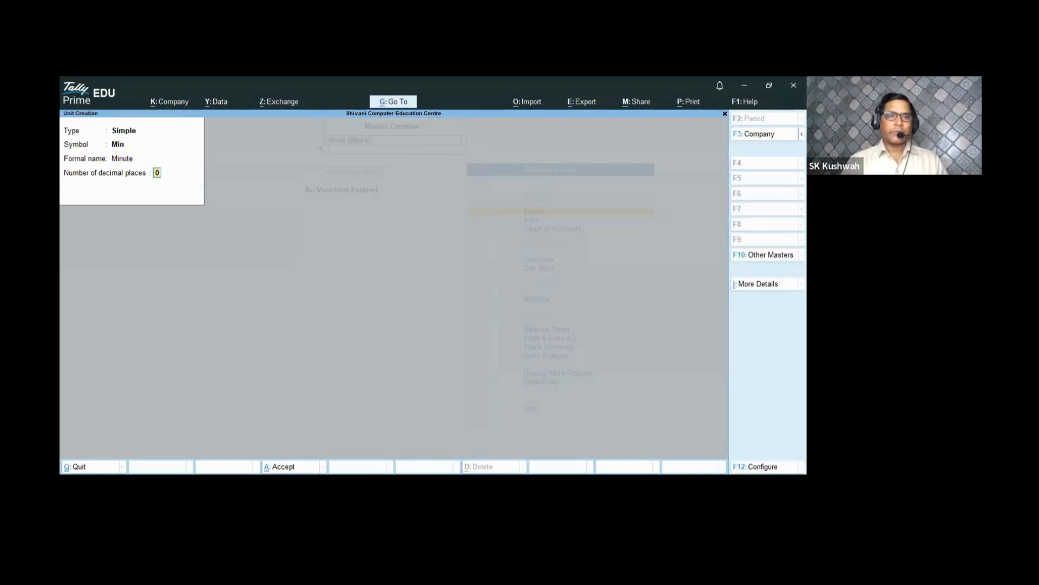
{"action": "key", "text": "Return"}
{"action": "key", "text": "Return"}
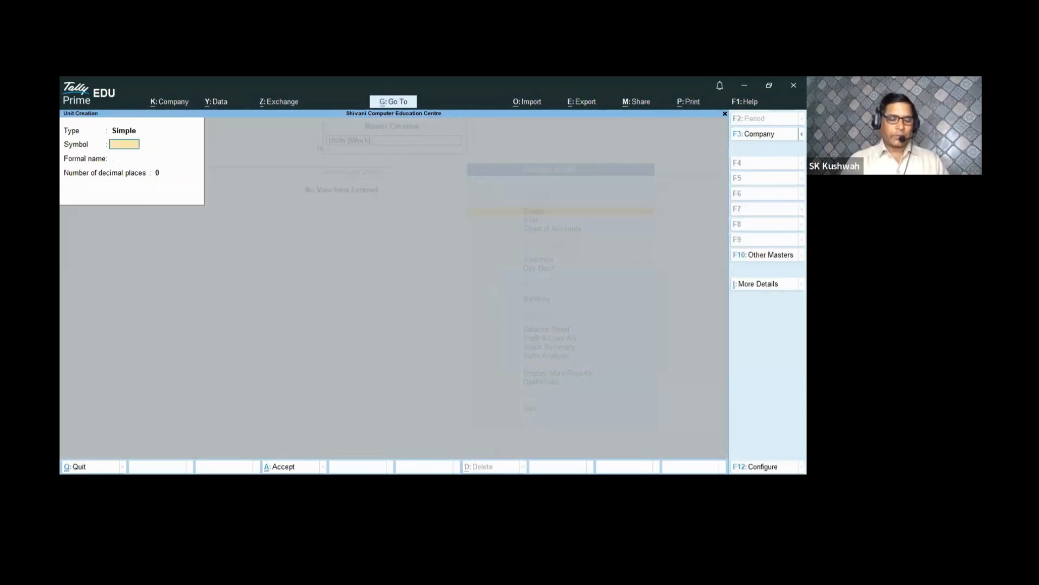
{"action": "type", "text": "Hr"}
{"action": "key", "text": "Return"}
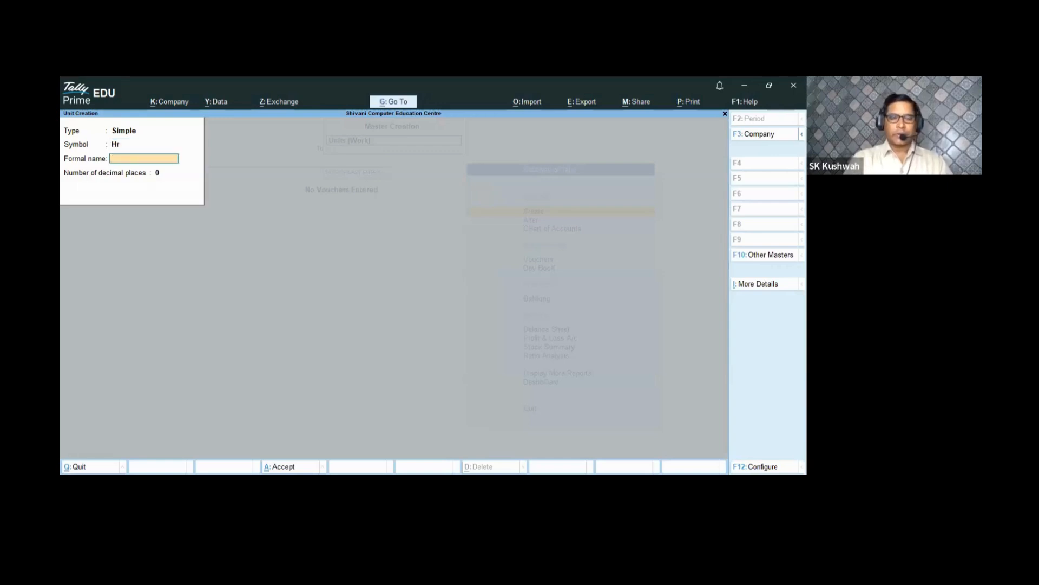
- Create the simple work unit Hrs with formal name Hours
{"action": "key", "text": "BackSpace"}
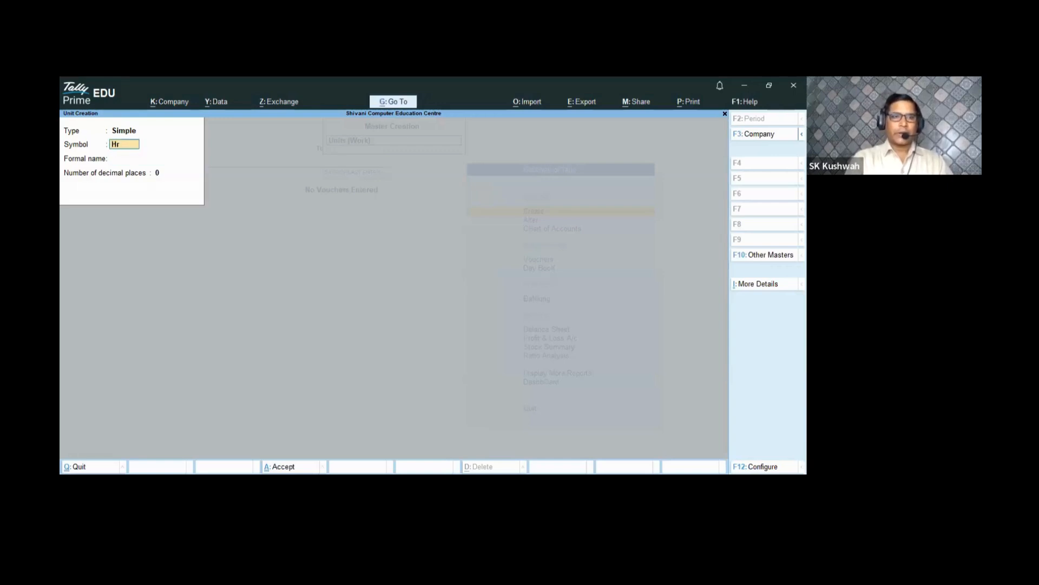
{"action": "key", "text": "Return"}
{"action": "type", "text": "Hour"}
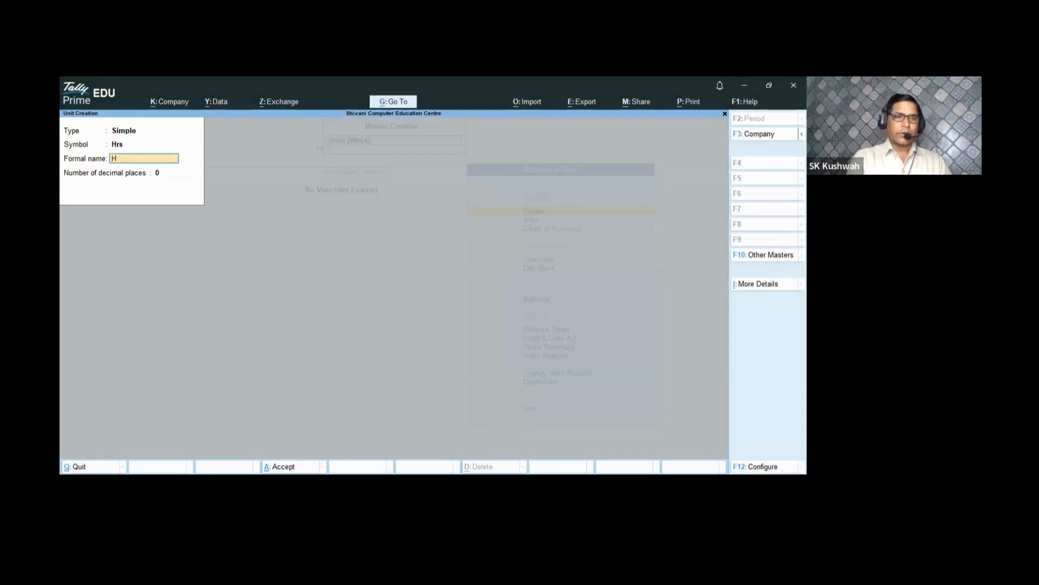
{"action": "key", "text": "Return"}
{"action": "key", "text": "Return"}
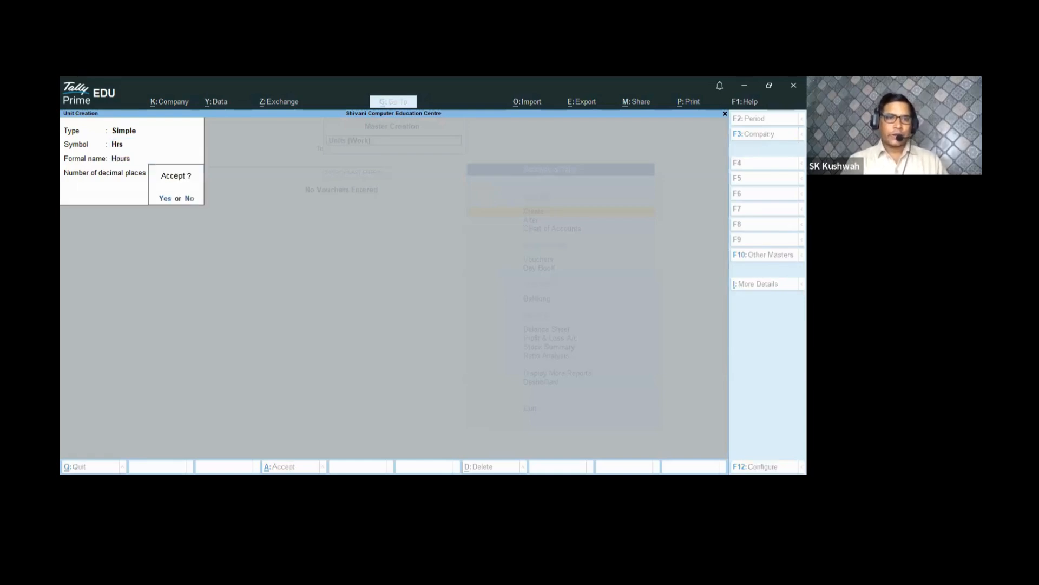
{"action": "key", "text": "Return"}
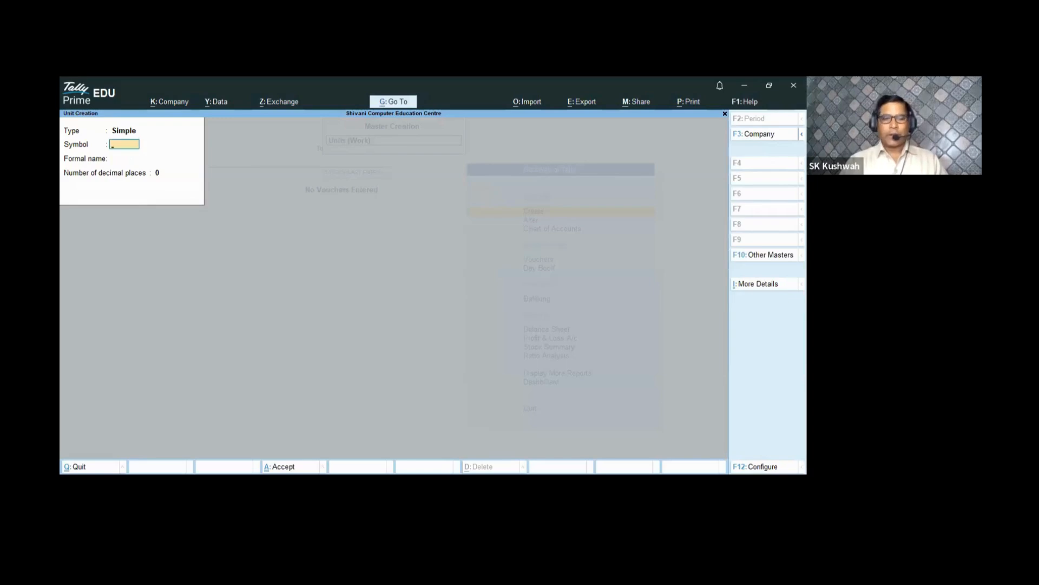
- Create the compound unit Hrs of 60 Min, then leave unit creation
{"action": "key", "text": "BackSpace"}
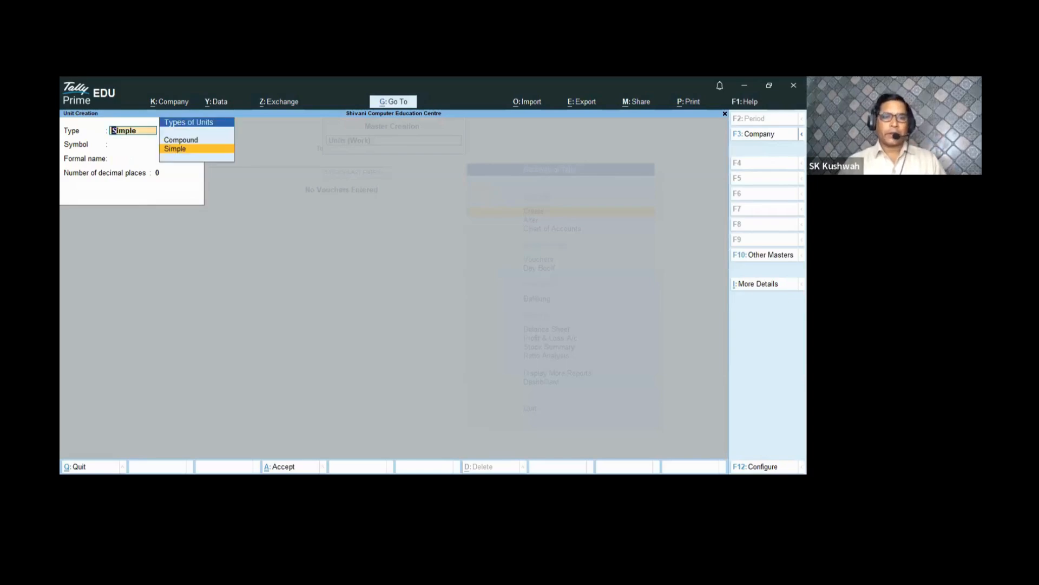
{"action": "key", "text": "Up"}
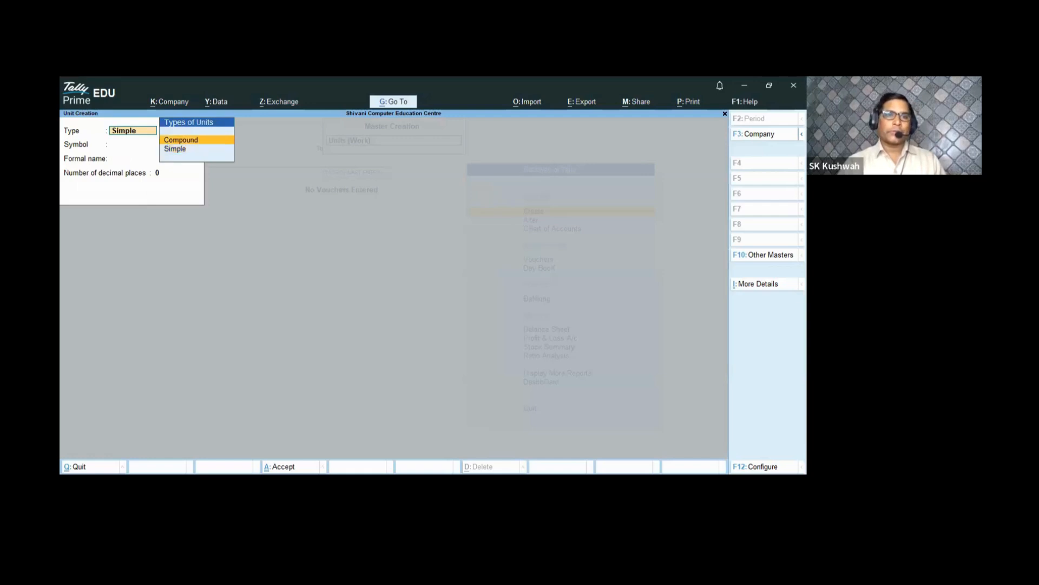
{"action": "key", "text": "Return"}
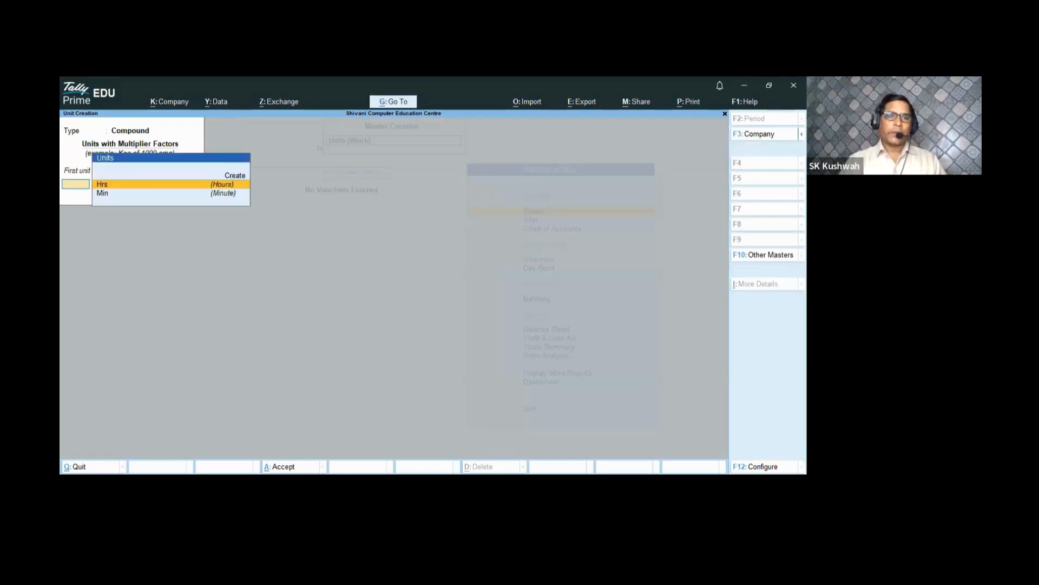
{"action": "key", "text": "Return"}
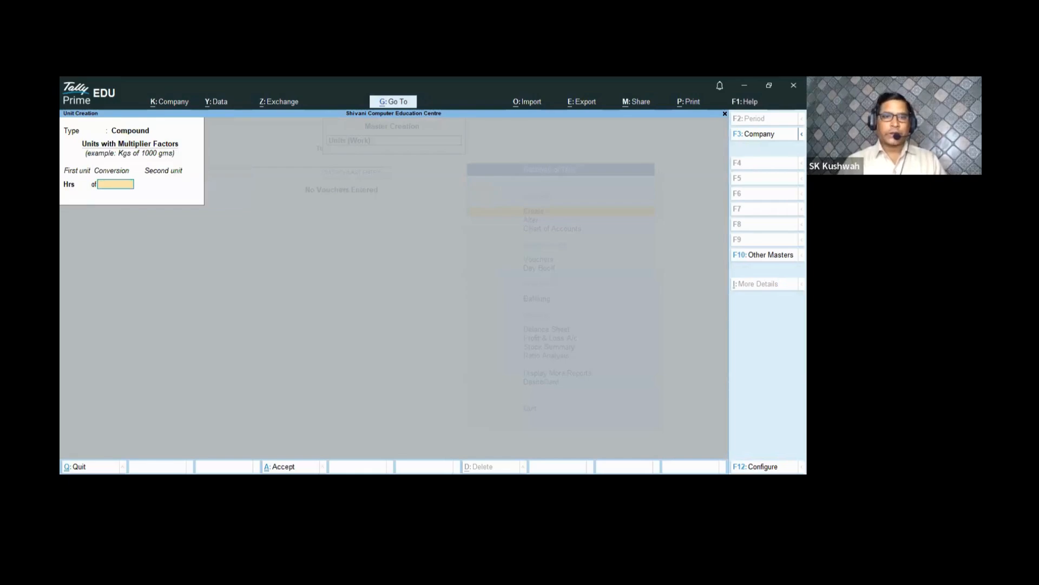
{"action": "type", "text": "60"}
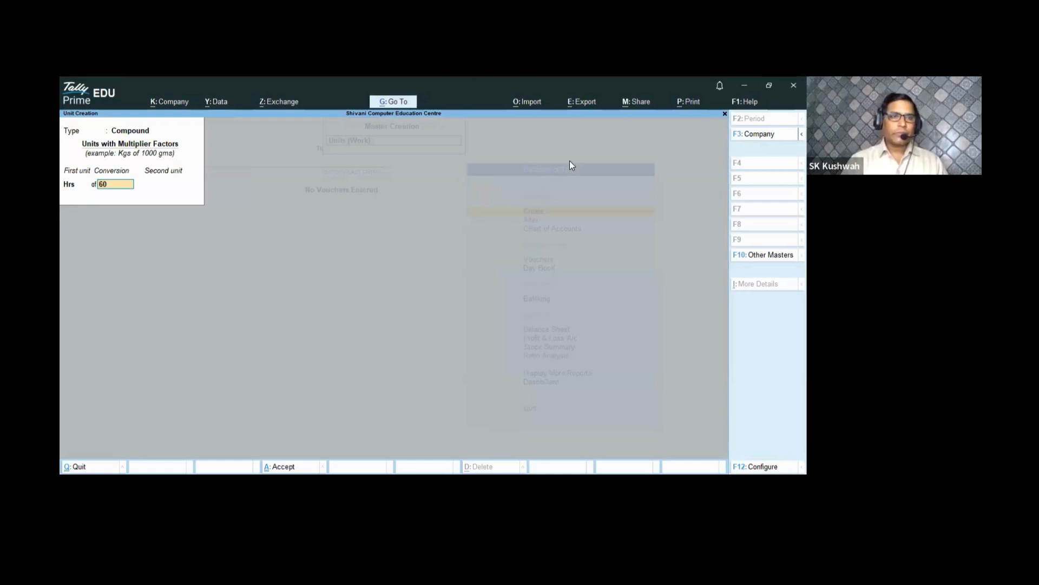
{"action": "key", "text": "Return"}
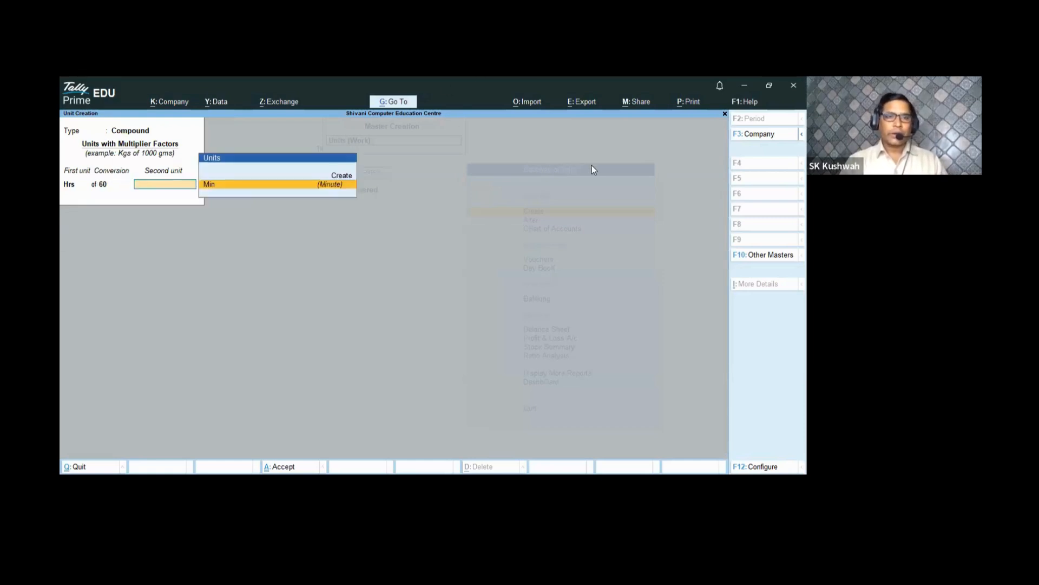
{"action": "key", "text": "BackSpace"}
{"action": "key", "text": "BackSpace"}
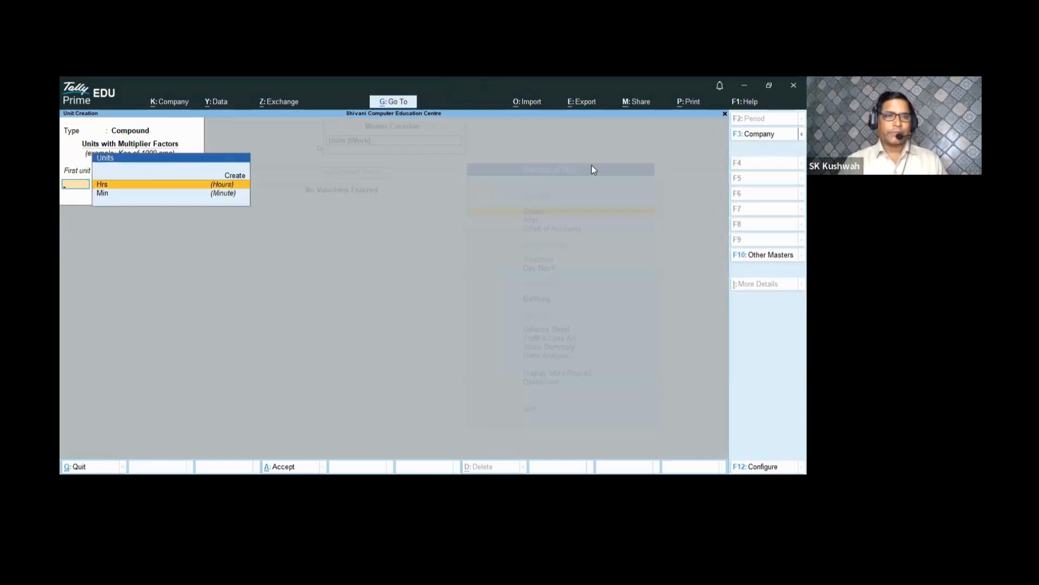
{"action": "key", "text": "Escape"}
{"action": "key", "text": "Escape"}
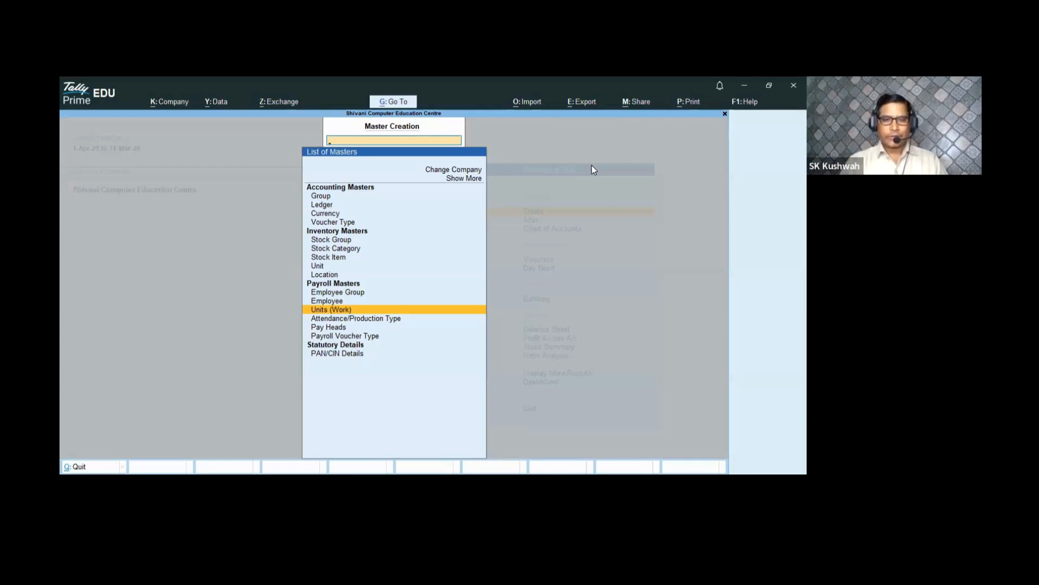
- Create attendance type Leave under Primary as Leave without Pay, counted in Days
{"action": "key", "text": "Down"}
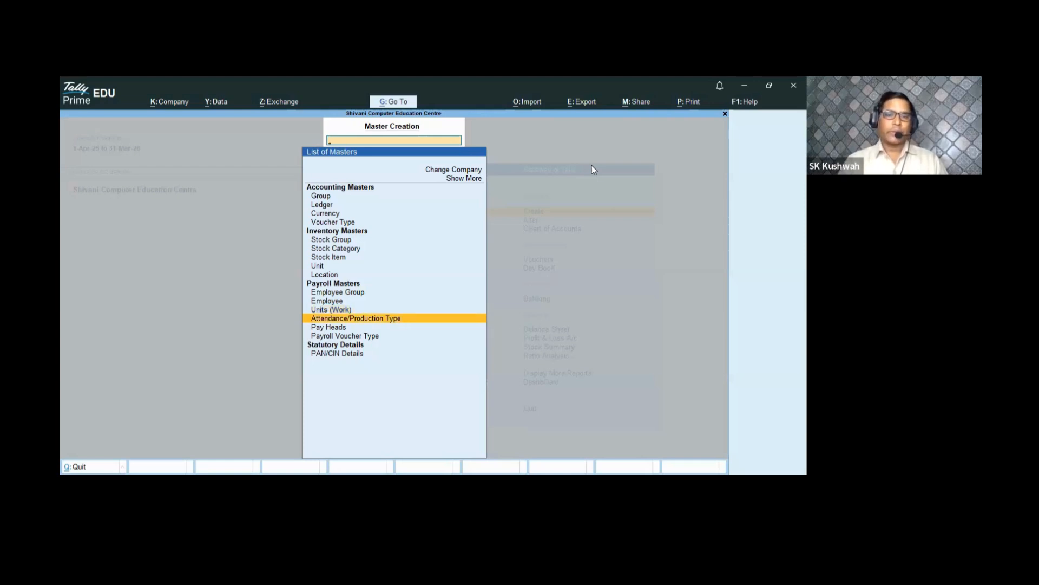
{"action": "key", "text": "Return"}
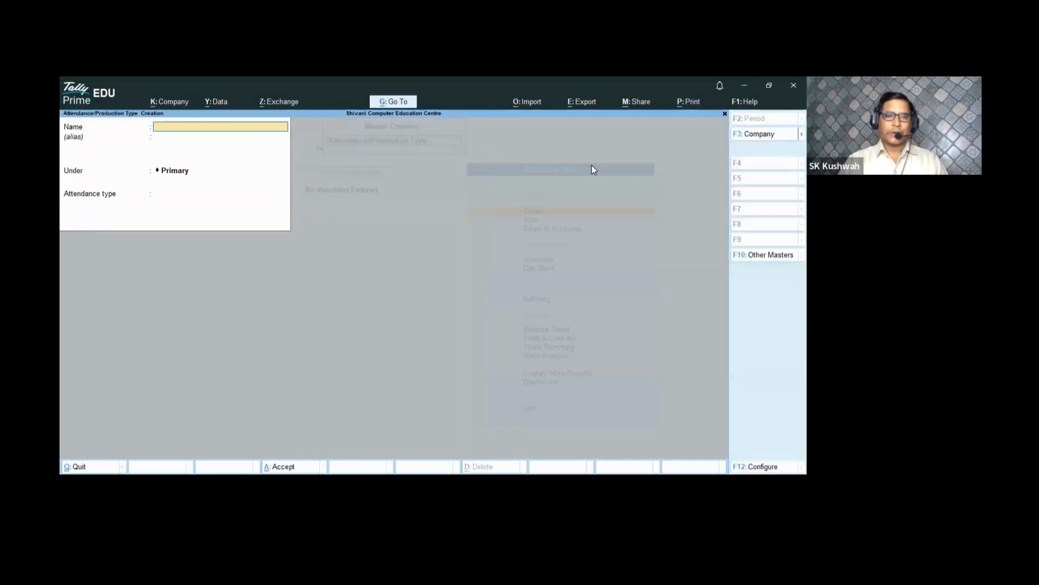
{"action": "type", "text": "L"}
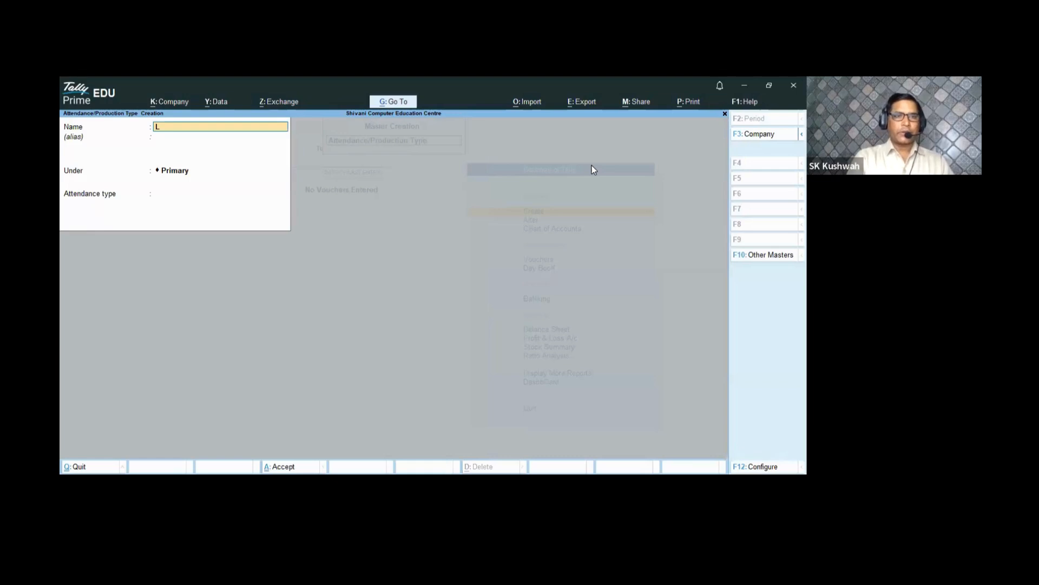
{"action": "type", "text": "eave"}
{"action": "key", "text": "Return"}
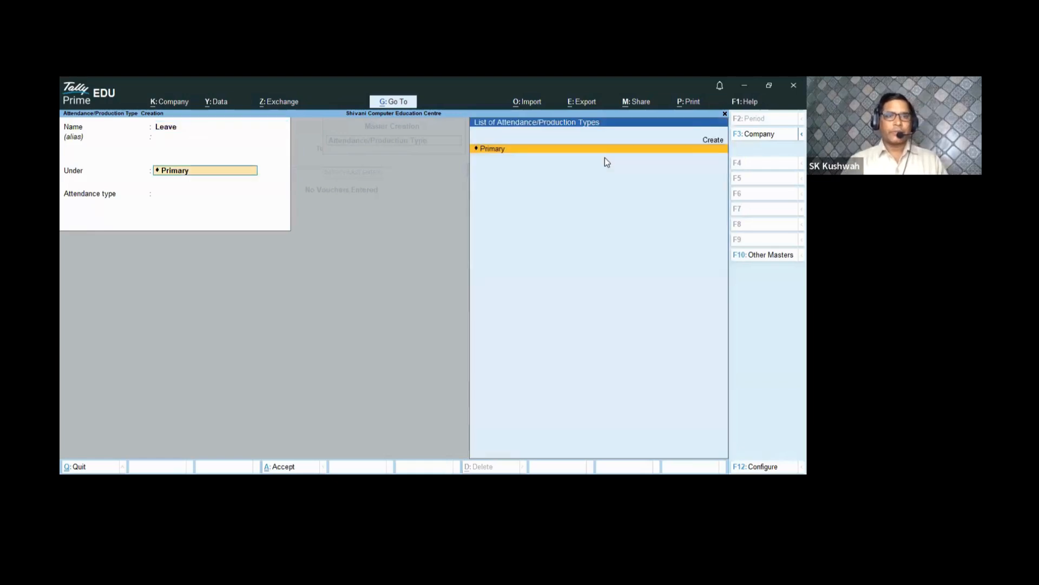
{"action": "key", "text": "Return"}
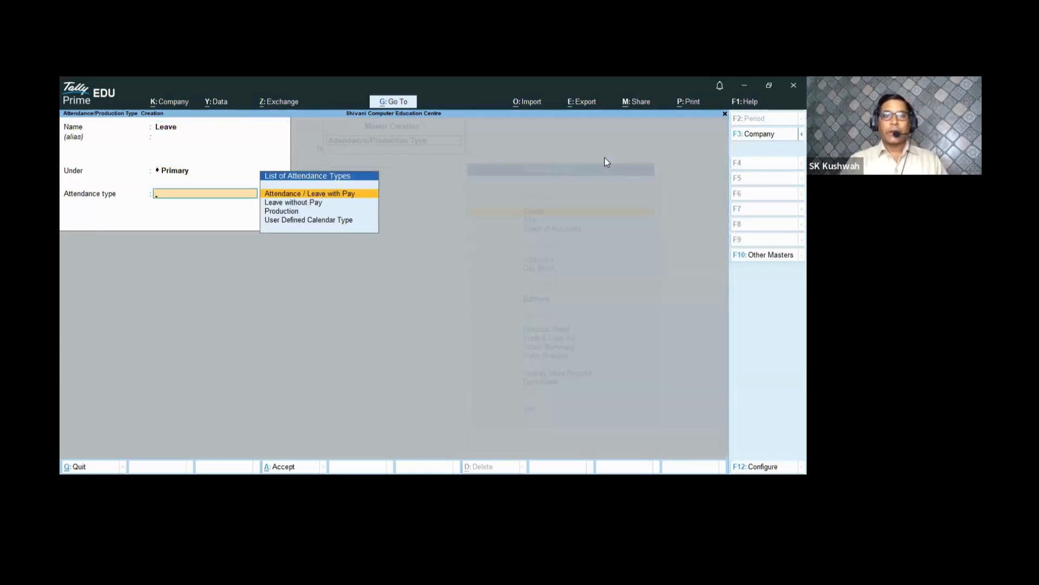
{"action": "key", "text": "Down"}
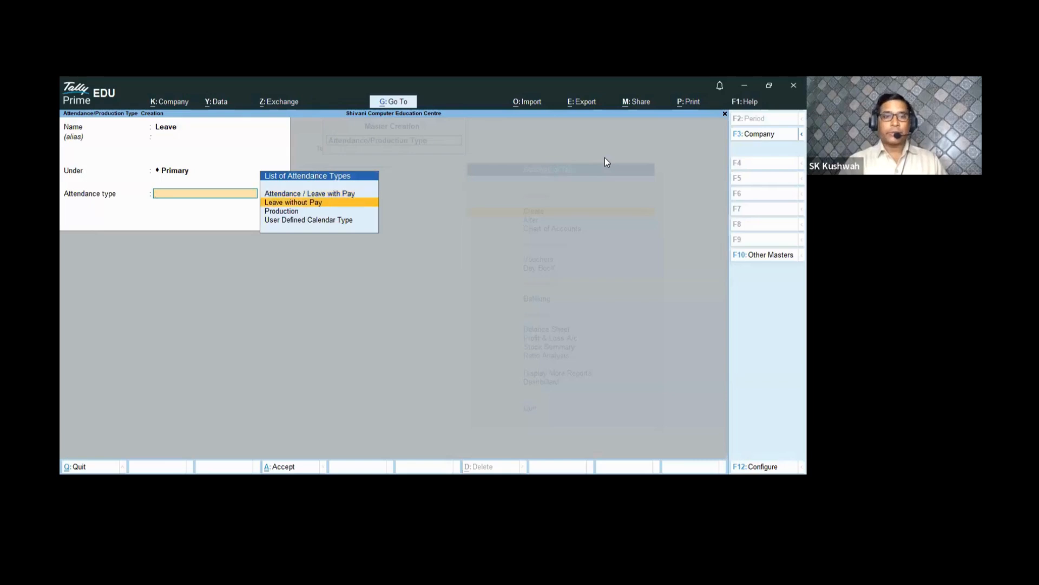
{"action": "key", "text": "Return"}
{"action": "key", "text": "Return"}
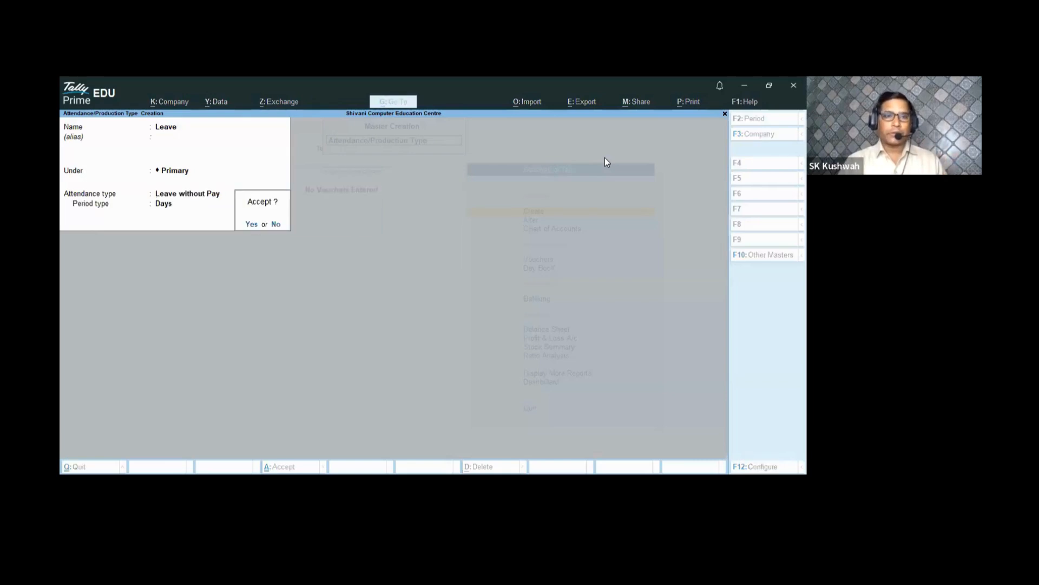
{"action": "key", "text": "Return"}
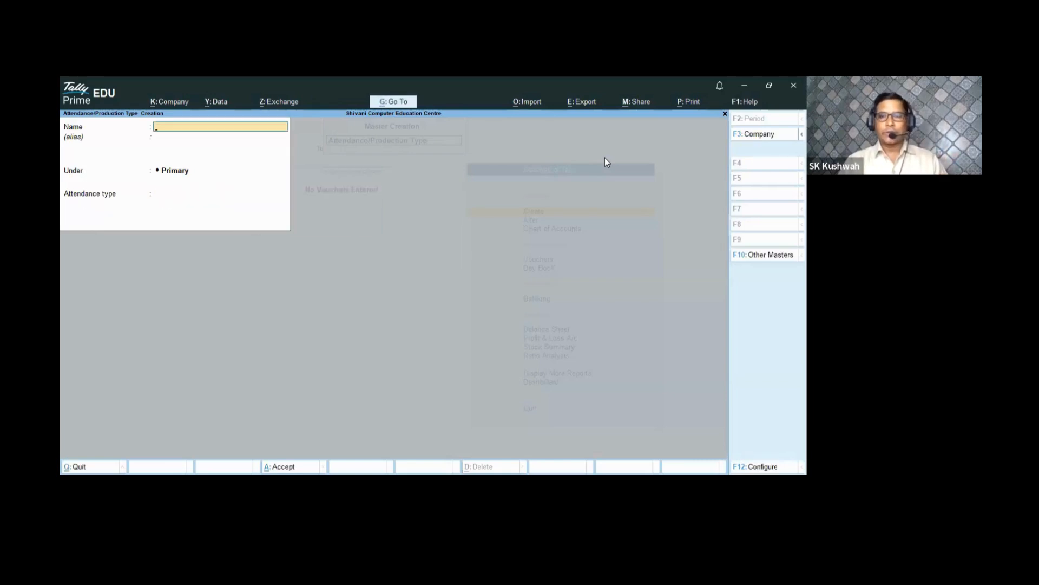
- Name the new attendance type Overtime
{"action": "type", "text": "Ovedr"}
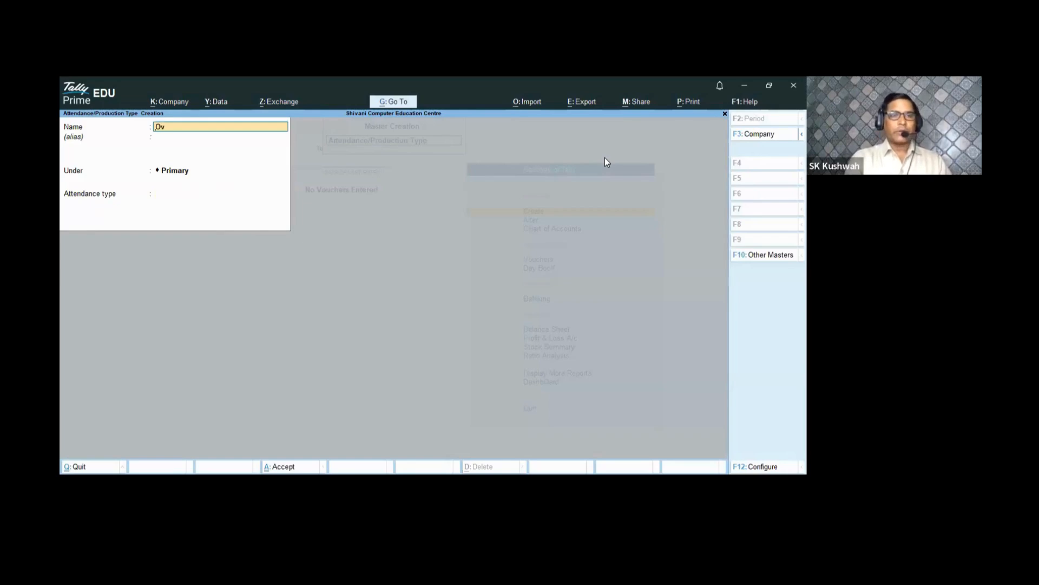
{"action": "key", "text": "BackSpace"}
{"action": "key", "text": "BackSpace"}
{"action": "key", "text": "BackSpace"}
{"action": "type", "text": "rtime"}
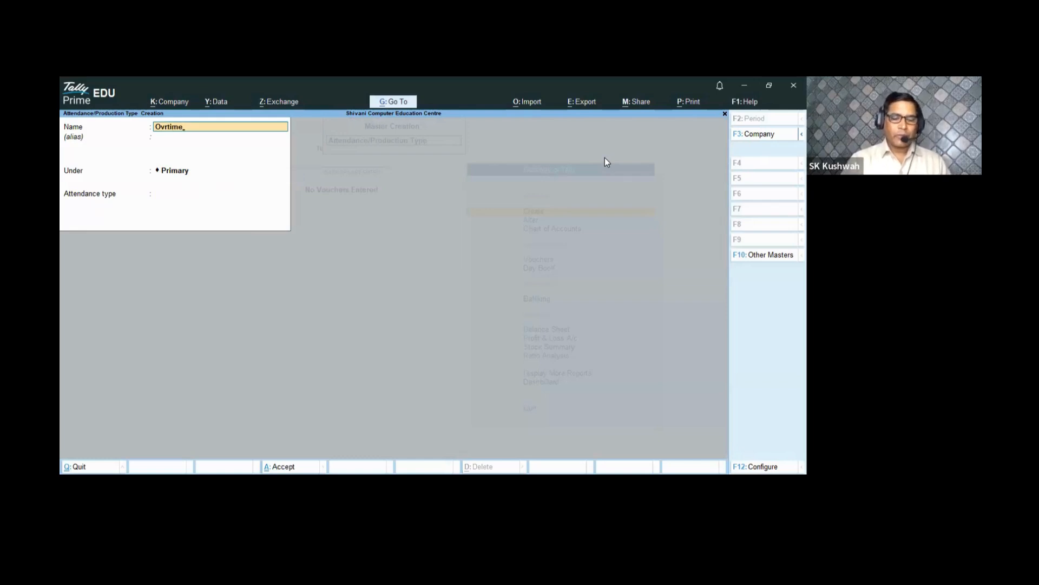
{"action": "key", "text": "BackSpace"}
{"action": "key", "text": "BackSpace"}
{"action": "key", "text": "BackSpace"}
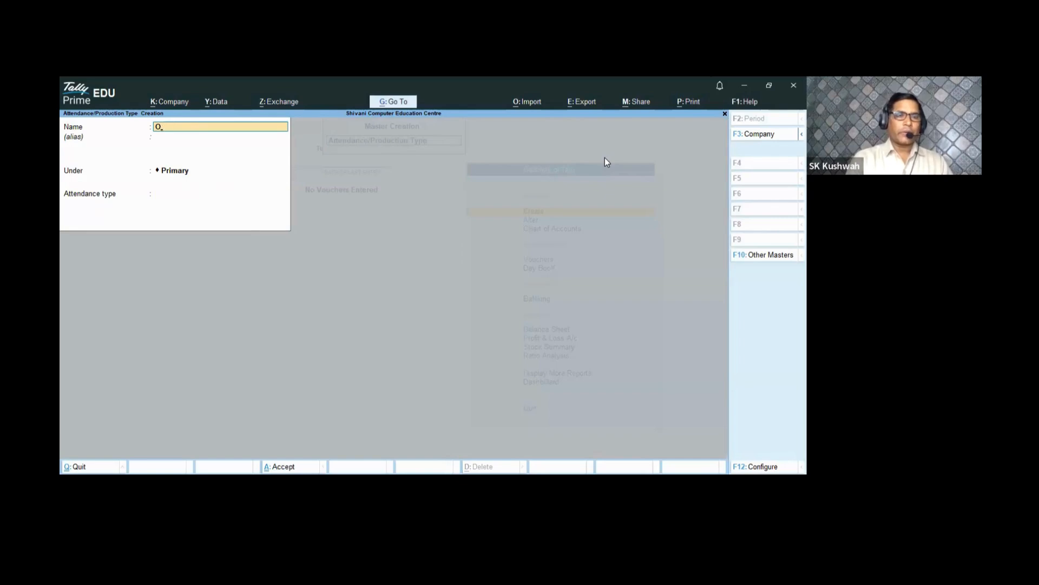
{"action": "type", "text": "vertime"}
{"action": "key", "text": "Return"}
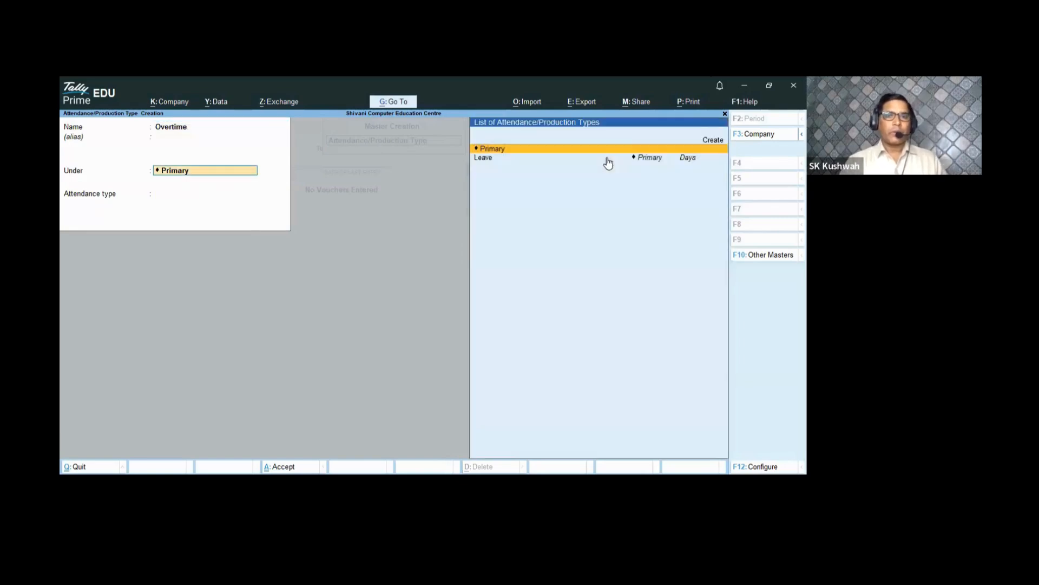
- Save Overtime under Primary as a Production type measured in Hrs of 60 Min
{"action": "key", "text": "Return"}
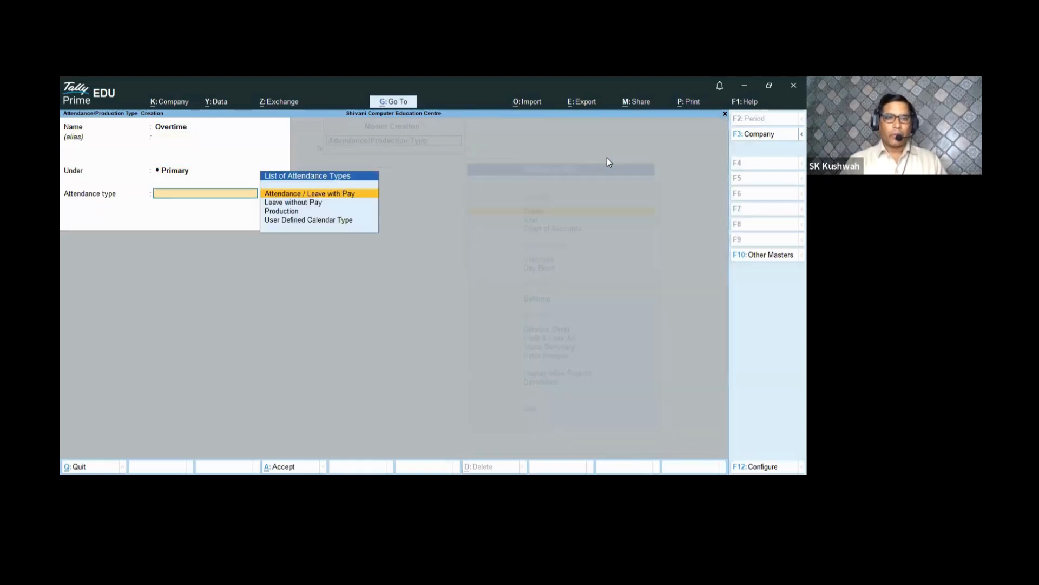
{"action": "key", "text": "Down"}
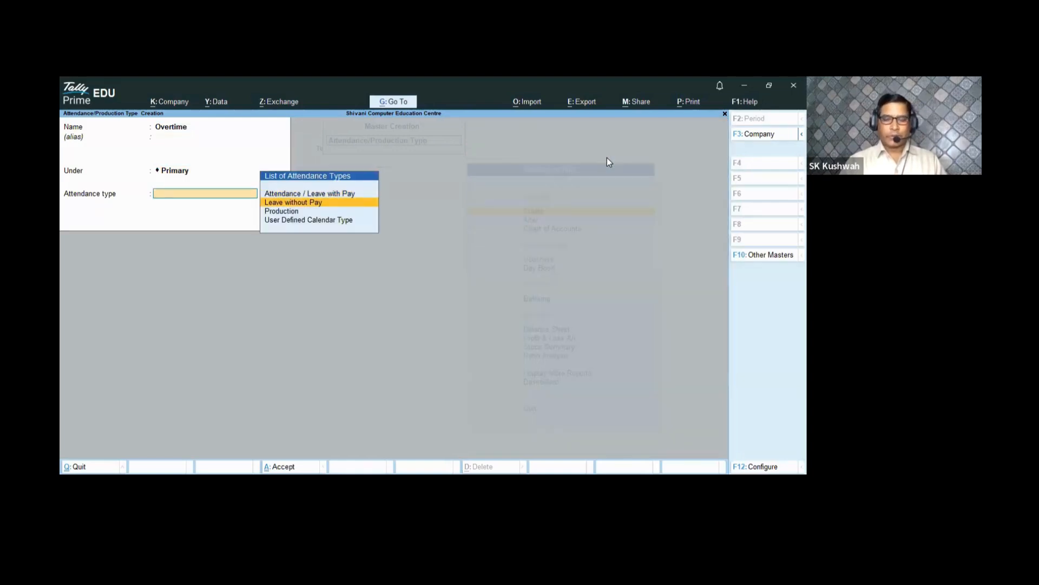
{"action": "key", "text": "Down"}
{"action": "key", "text": "Return"}
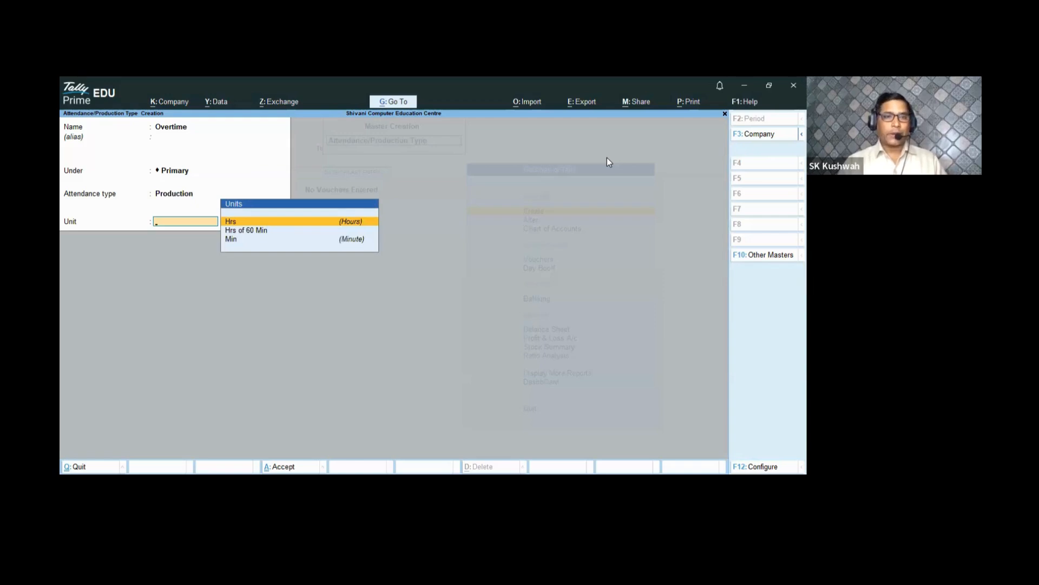
{"action": "key", "text": "Down"}
{"action": "key", "text": "Return"}
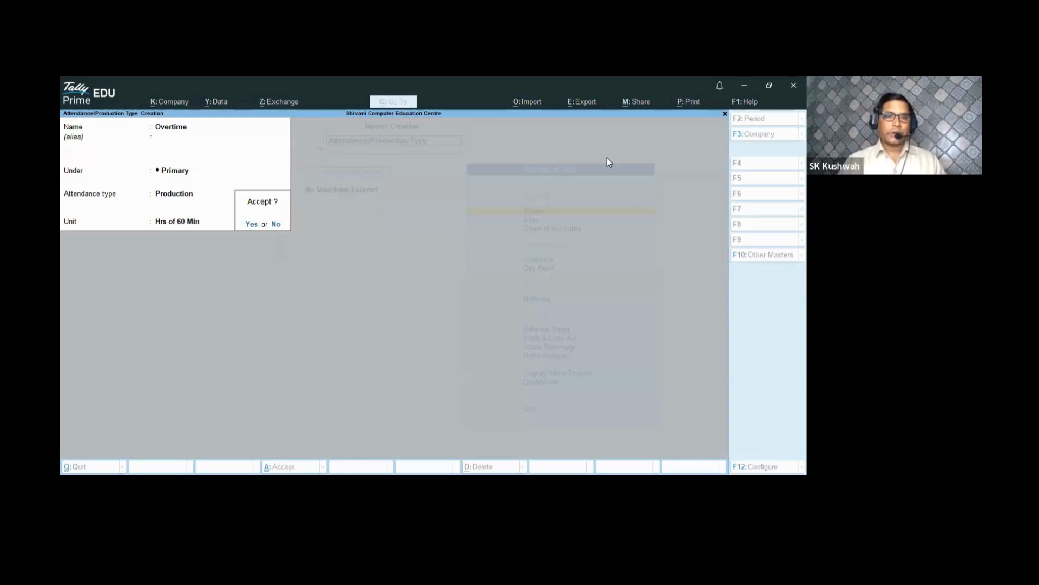
{"action": "key", "text": "Return"}
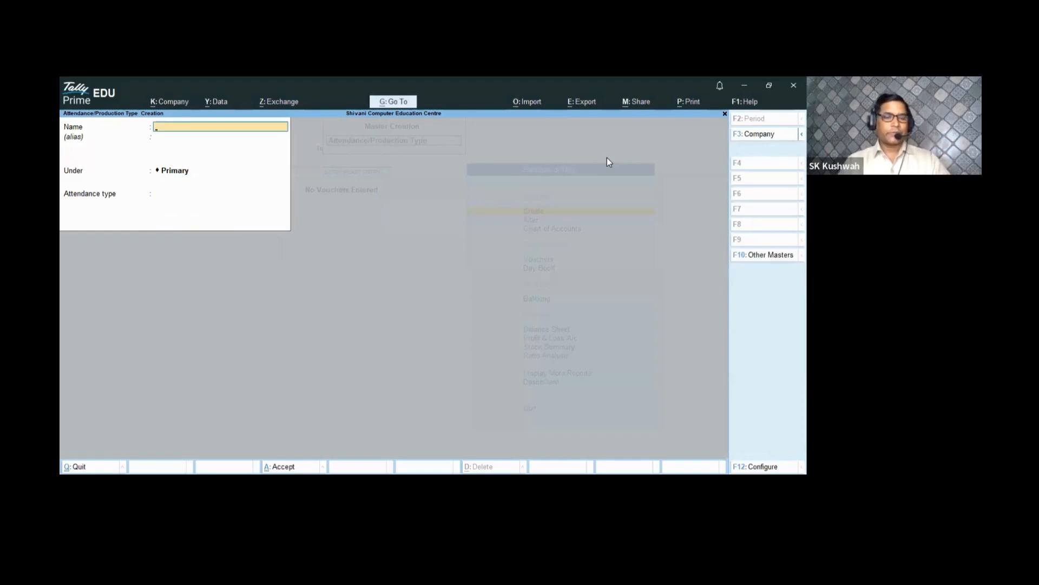
{"action": "key", "text": "Escape"}
- Start a new pay head named Basic Salary
{"action": "key", "text": "Return"}
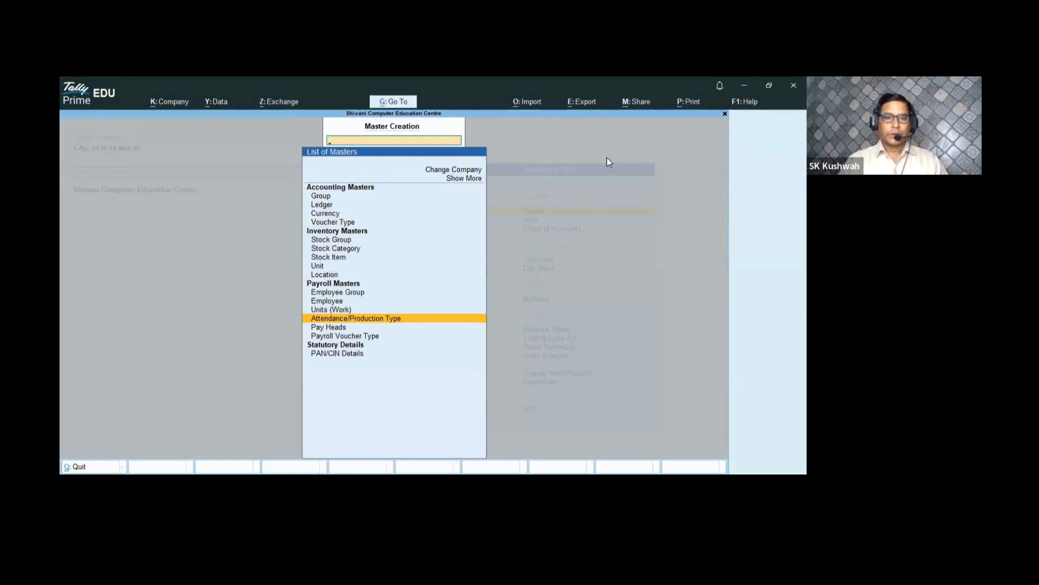
{"action": "key", "text": "Down"}
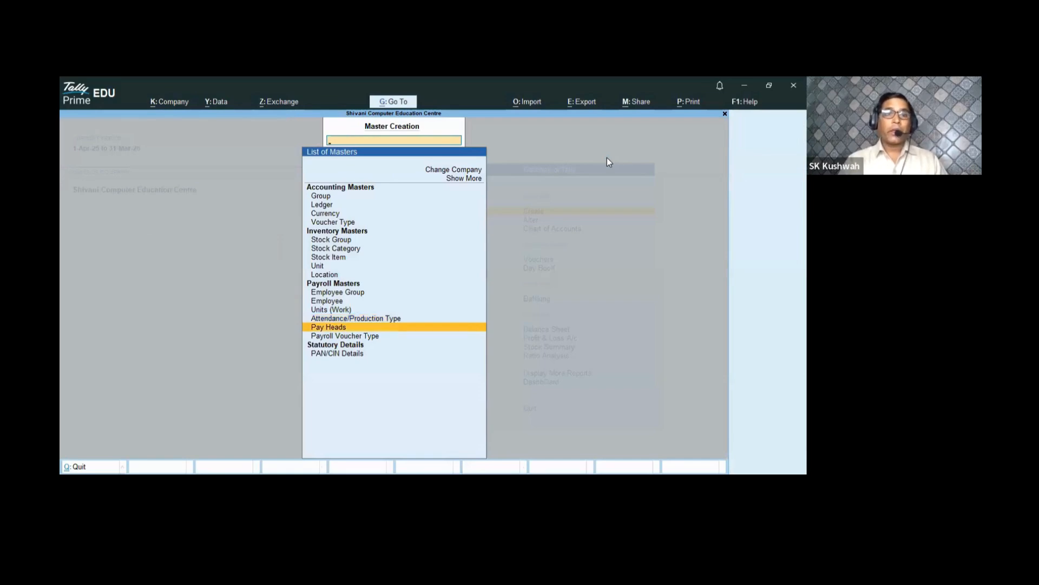
{"action": "key", "text": "Return"}
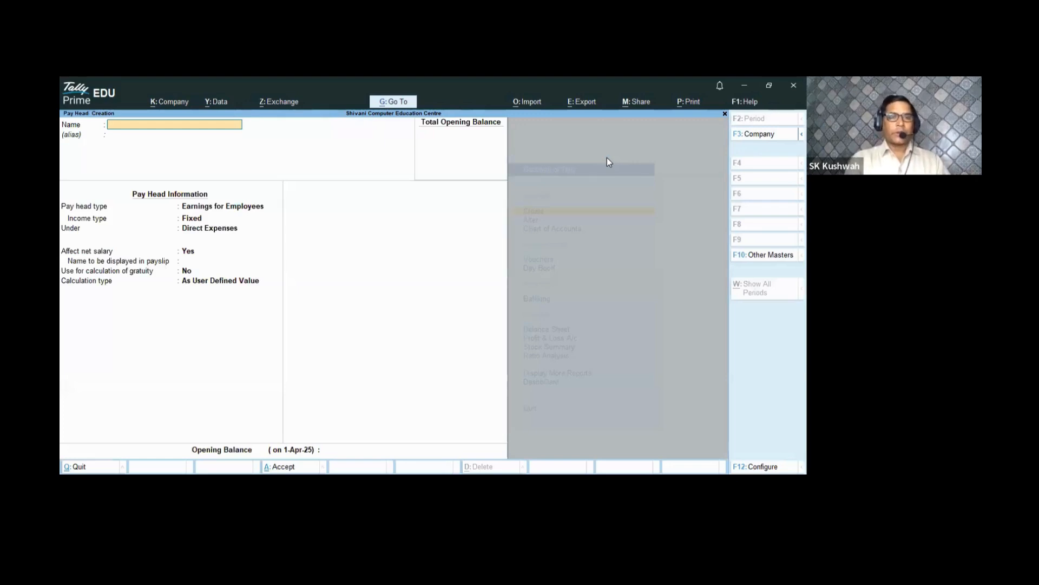
{"action": "type", "text": "B"}
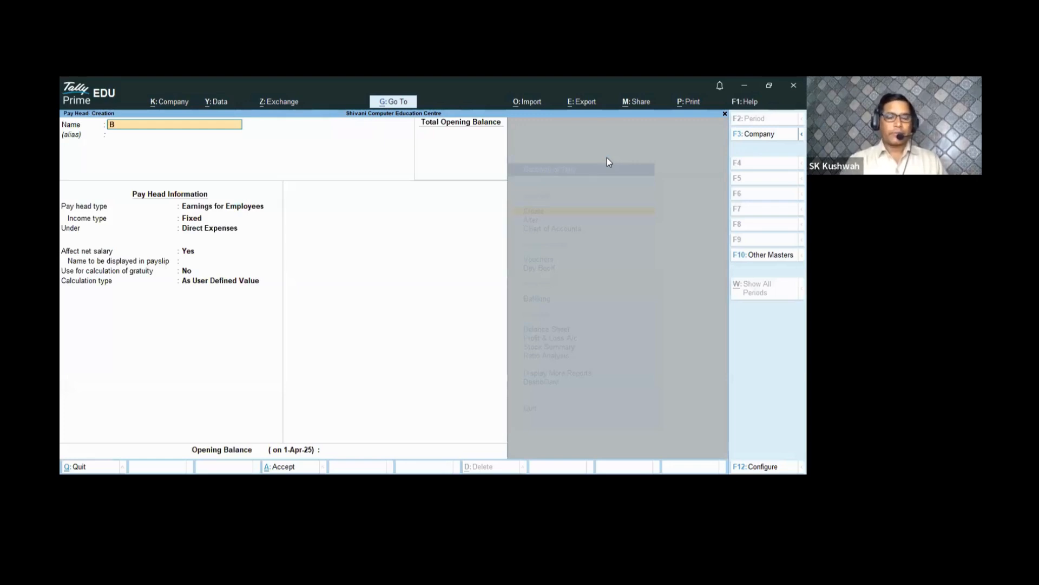
{"action": "type", "text": "asic Pay"}
{"action": "key", "text": "BackSpace"}
{"action": "key", "text": "BackSpace"}
{"action": "key", "text": "BackSpace"}
{"action": "type", "text": "Sa"}
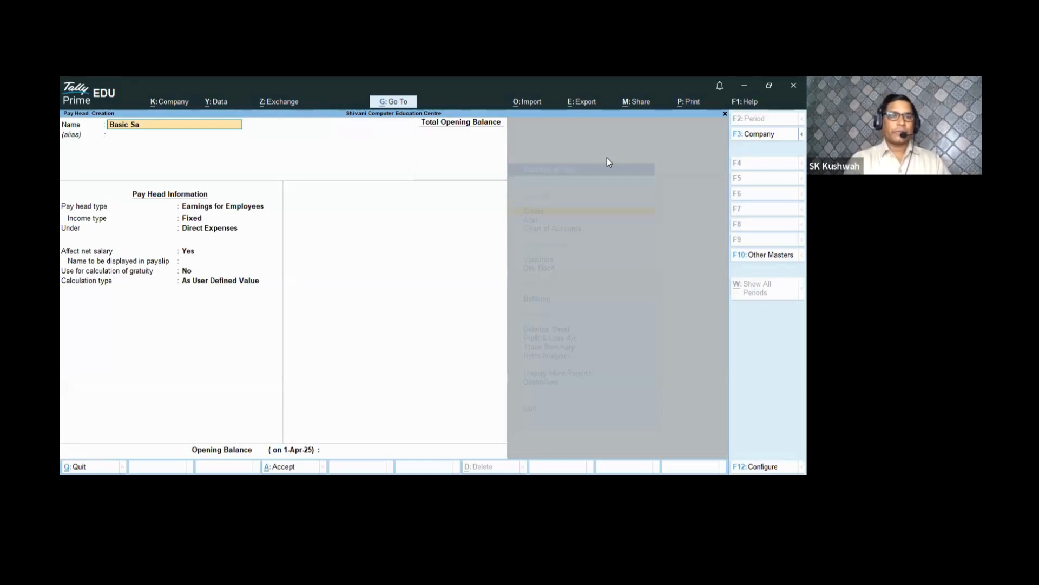
{"action": "type", "text": "lary"}
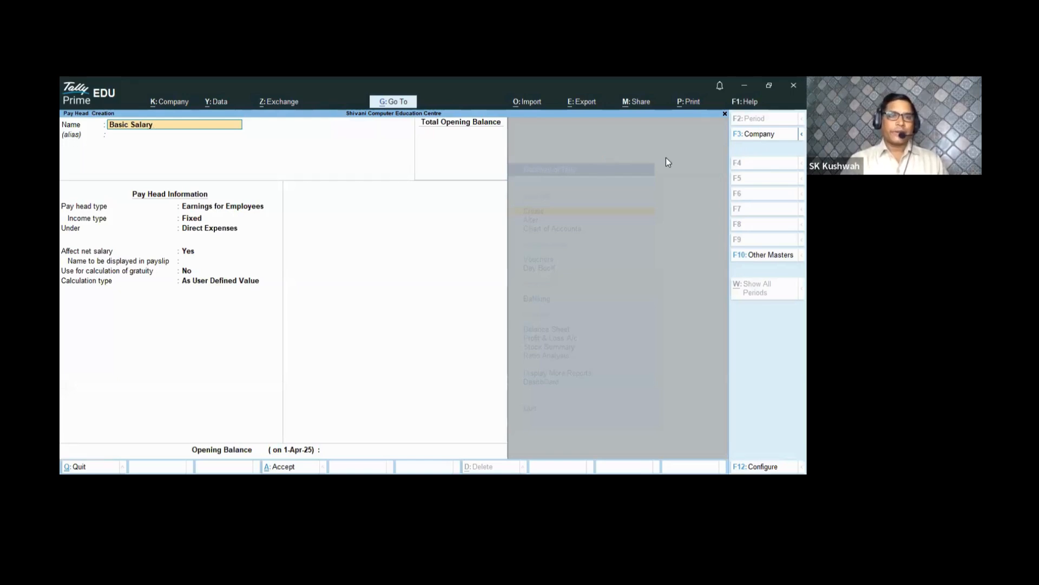
{"action": "key", "text": "Return"}
{"action": "key", "text": "Return"}
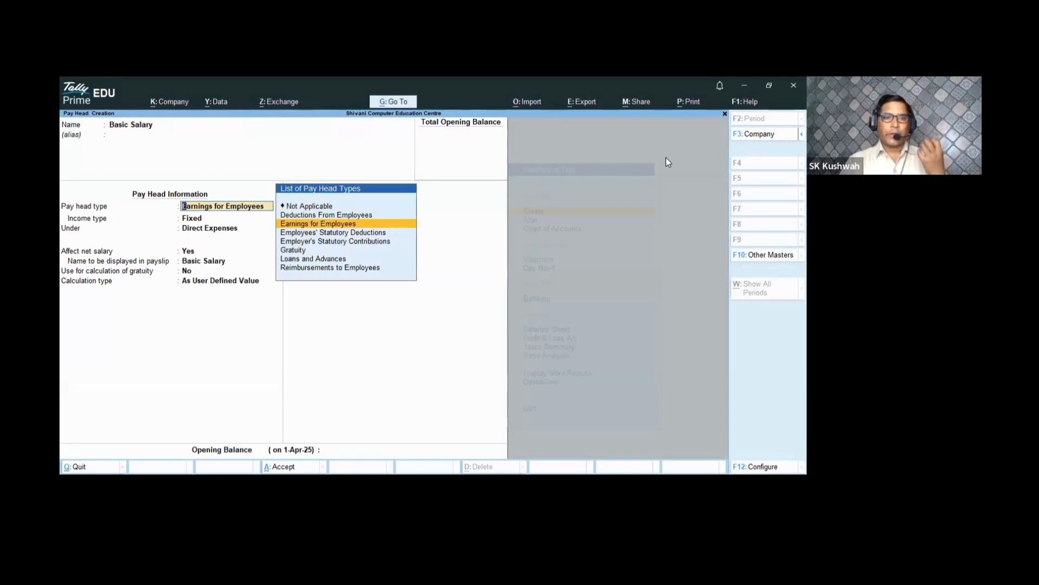
- Make Basic Salary a fixed employee earning under Indirect Expenses, As User Defined Value
{"action": "key", "text": "Return"}
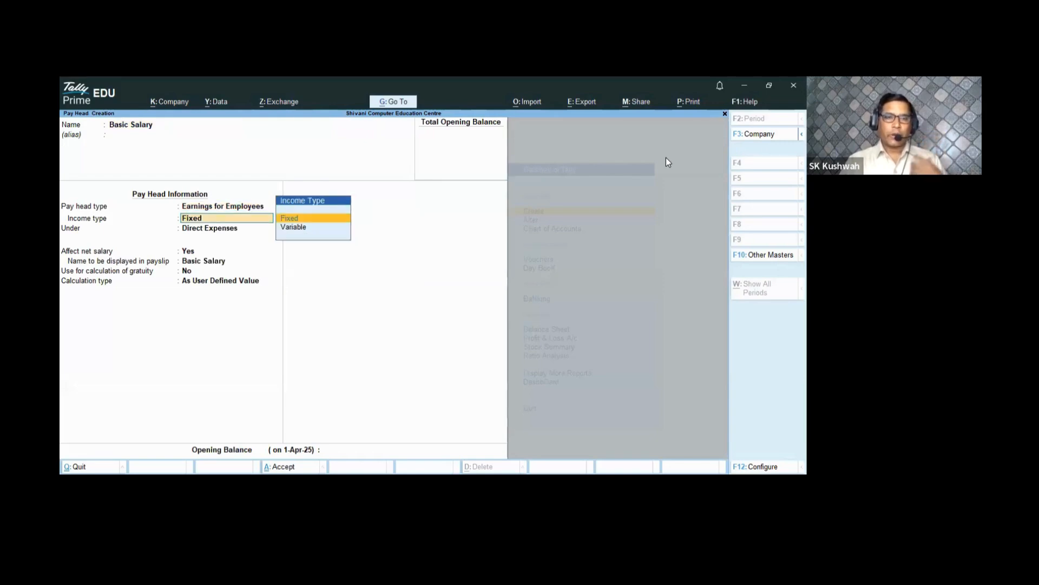
{"action": "key", "text": "Return"}
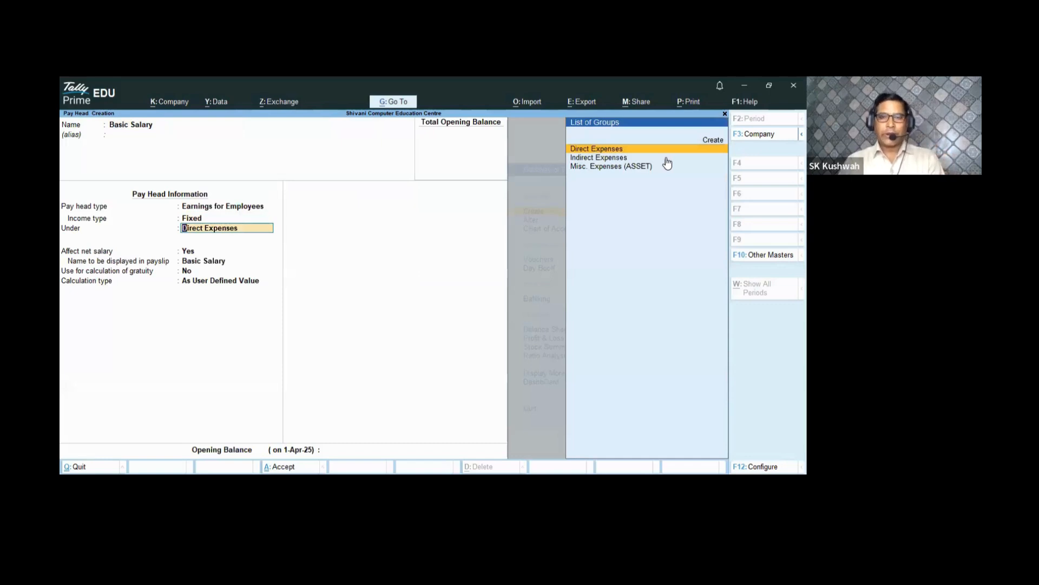
{"action": "type", "text": "d"}
{"action": "key", "text": "Down"}
{"action": "key", "text": "Return"}
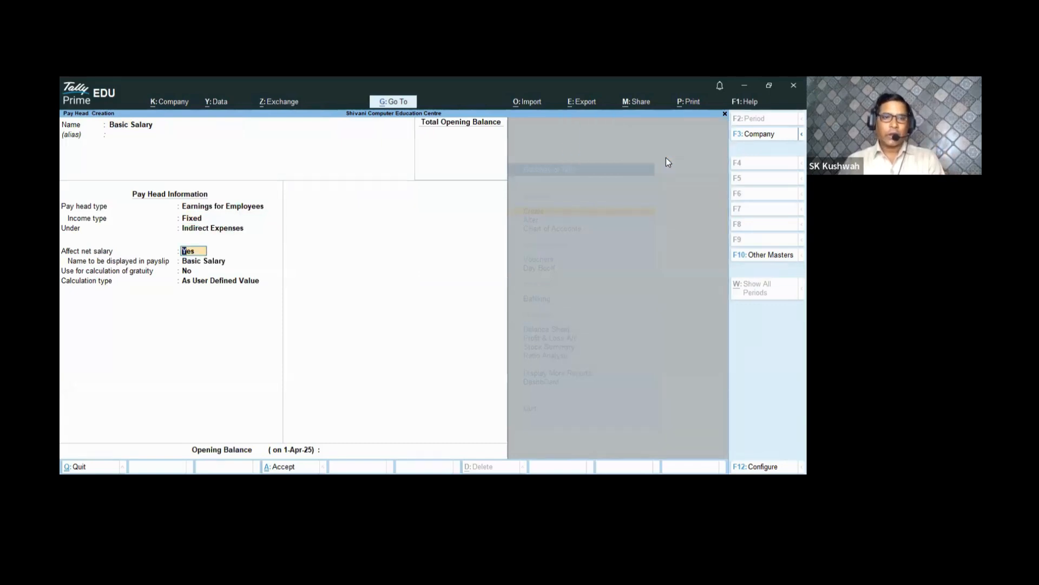
{"action": "key", "text": "Return"}
{"action": "key", "text": "Return"}
{"action": "key", "text": "Return"}
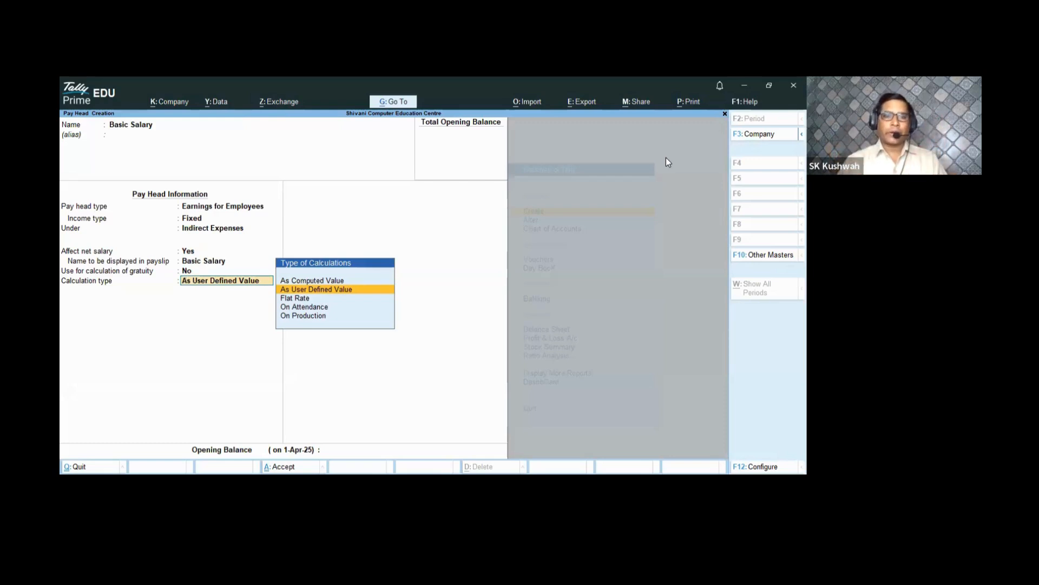
{"action": "key", "text": "Return"}
{"action": "key", "text": "Return"}
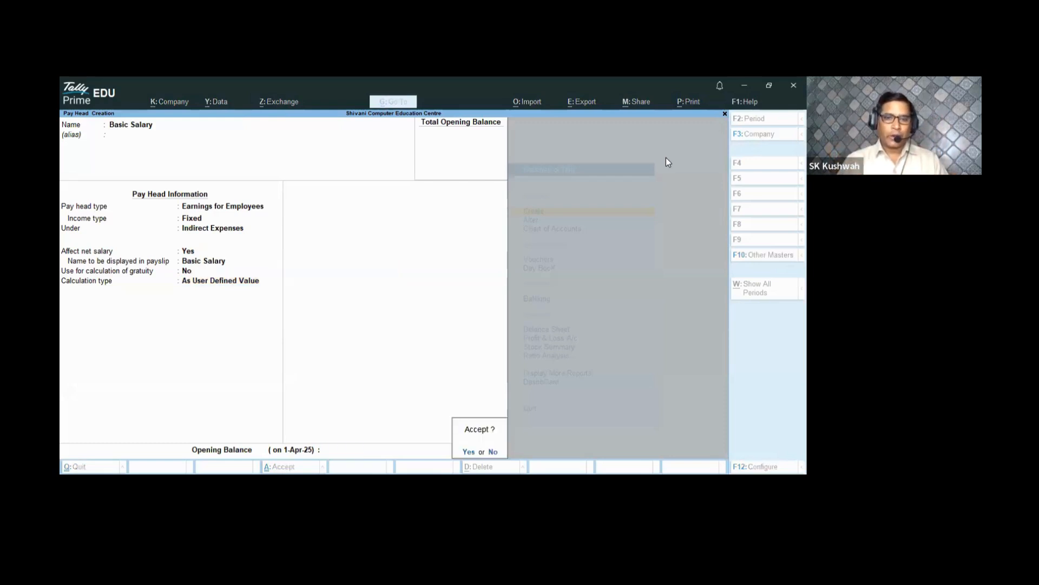
{"action": "key", "text": "Return"}
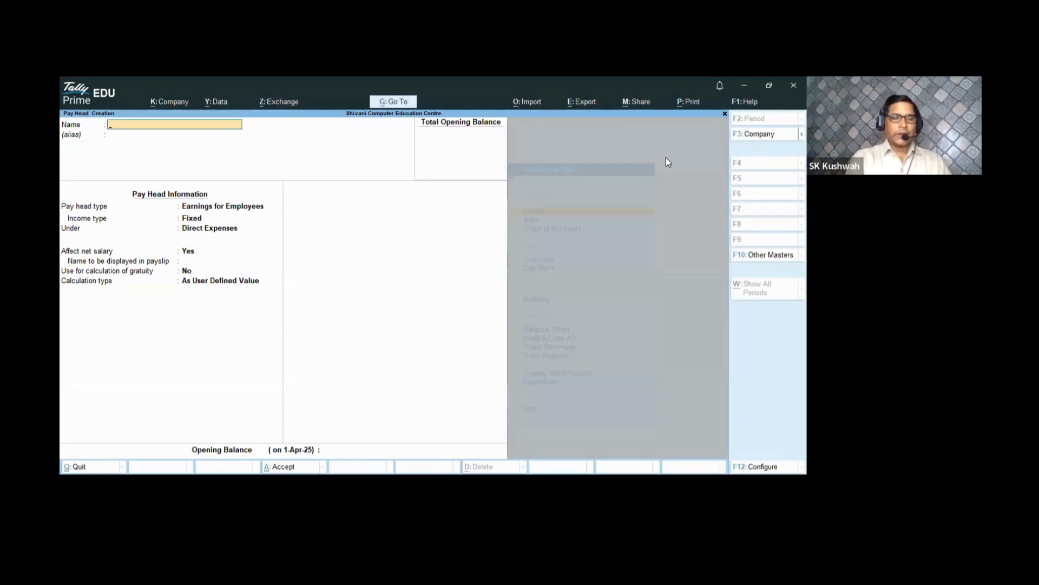
- Name the new pay head DA as a Fixed earning under Indirect Expenses
{"action": "type", "text": "DA"}
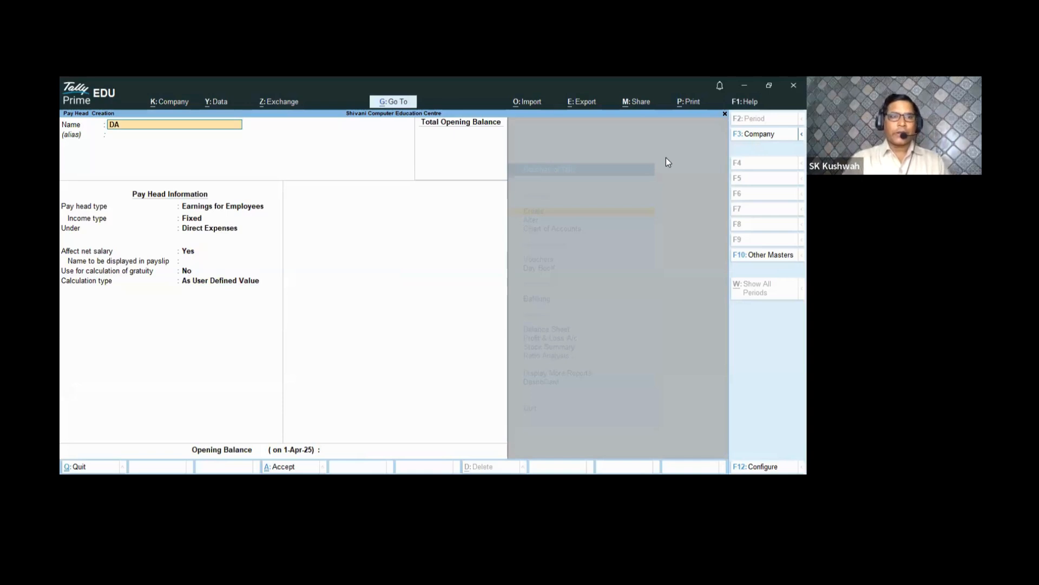
{"action": "key", "text": "Return"}
{"action": "key", "text": "Return"}
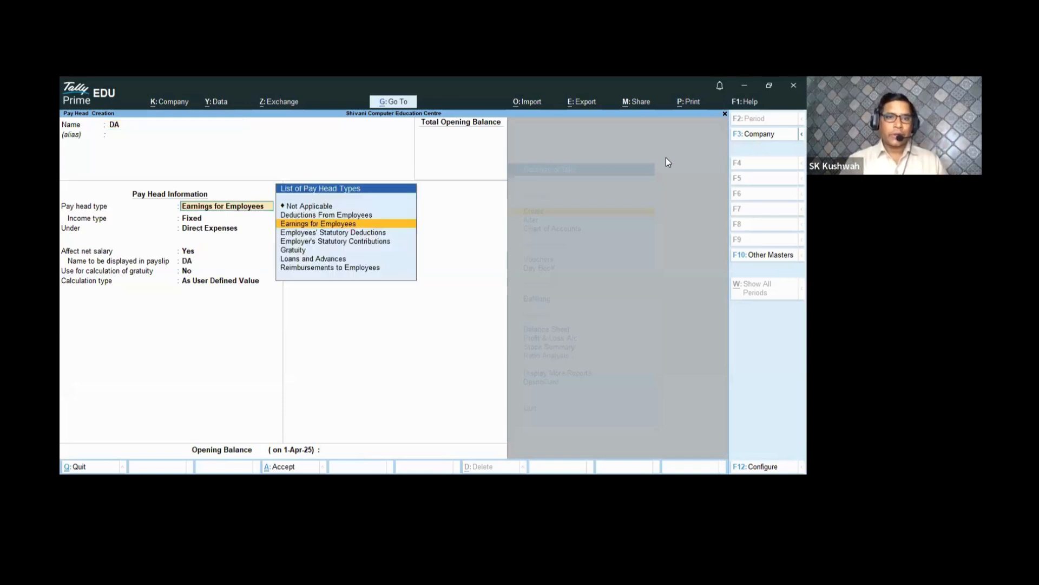
{"action": "key", "text": "Return"}
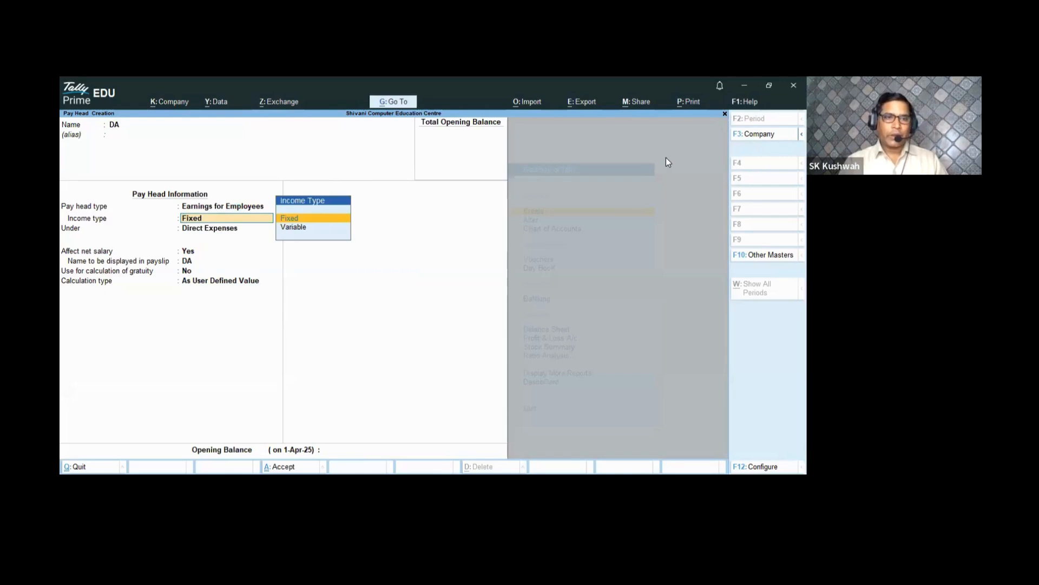
{"action": "key", "text": "Return"}
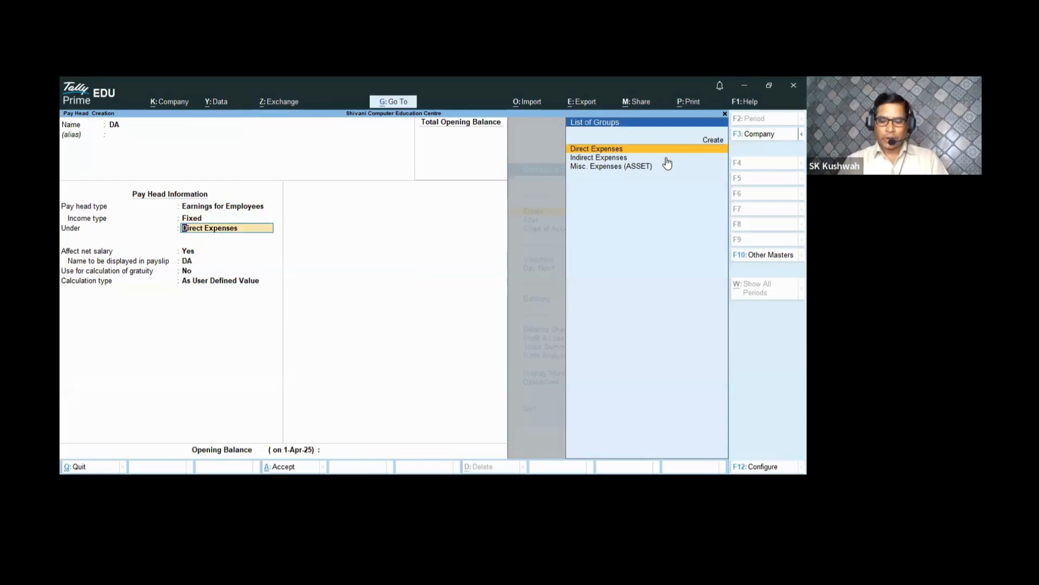
{"action": "left_click", "coordinate": [666, 158]}
{"action": "key", "text": "Return"}
{"action": "key", "text": "Return"}
{"action": "key", "text": "Return"}
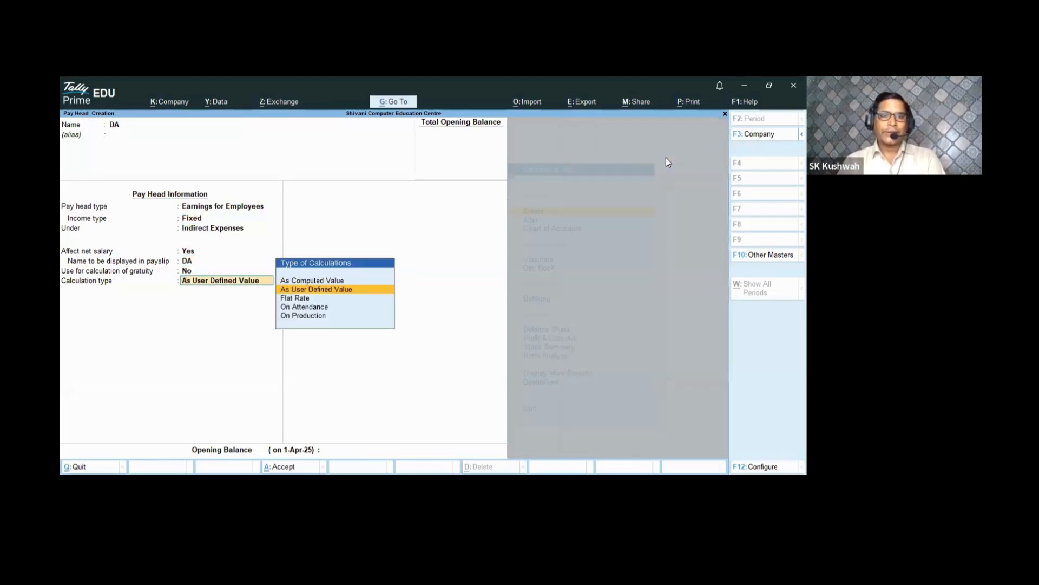
- Make DA an As Computed Value head with Normal Rounding, computed on Basic Salary
{"action": "key", "text": "Up"}
{"action": "key", "text": "Return"}
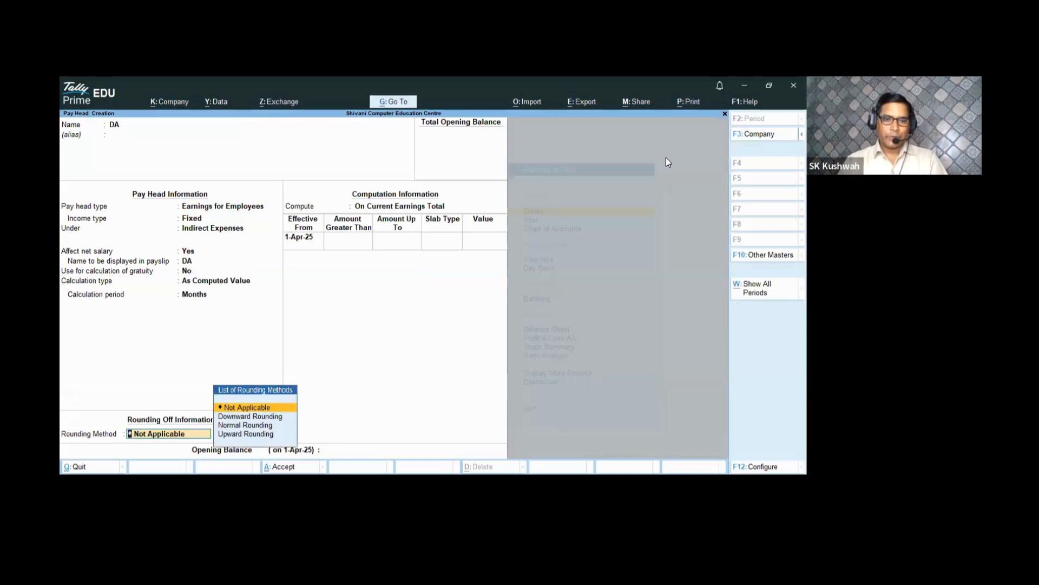
{"action": "key", "text": "Down"}
{"action": "key", "text": "Down"}
{"action": "key", "text": "Return"}
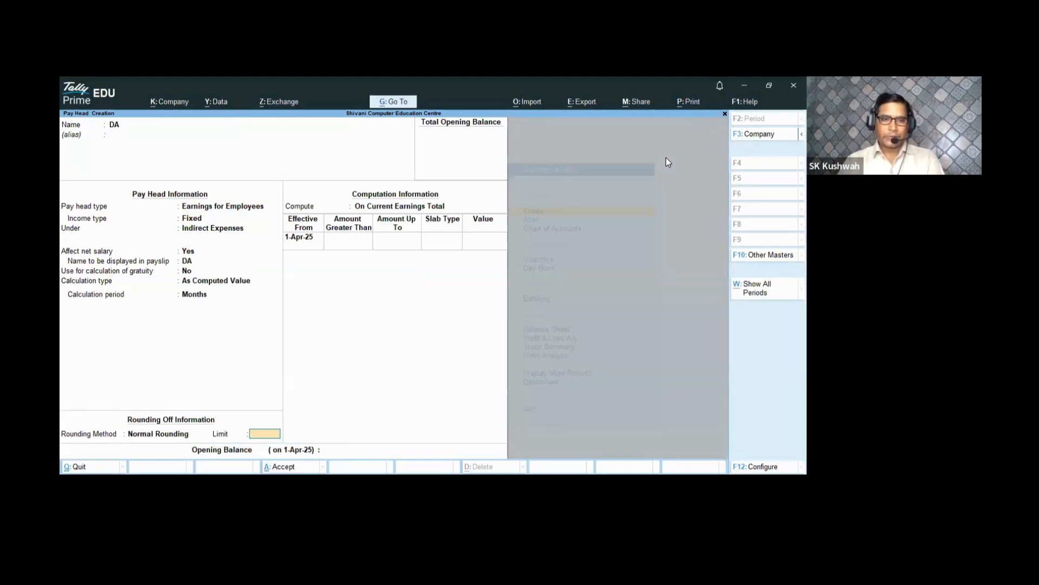
{"action": "key", "text": "Return"}
{"action": "key", "text": "Down"}
{"action": "key", "text": "Down"}
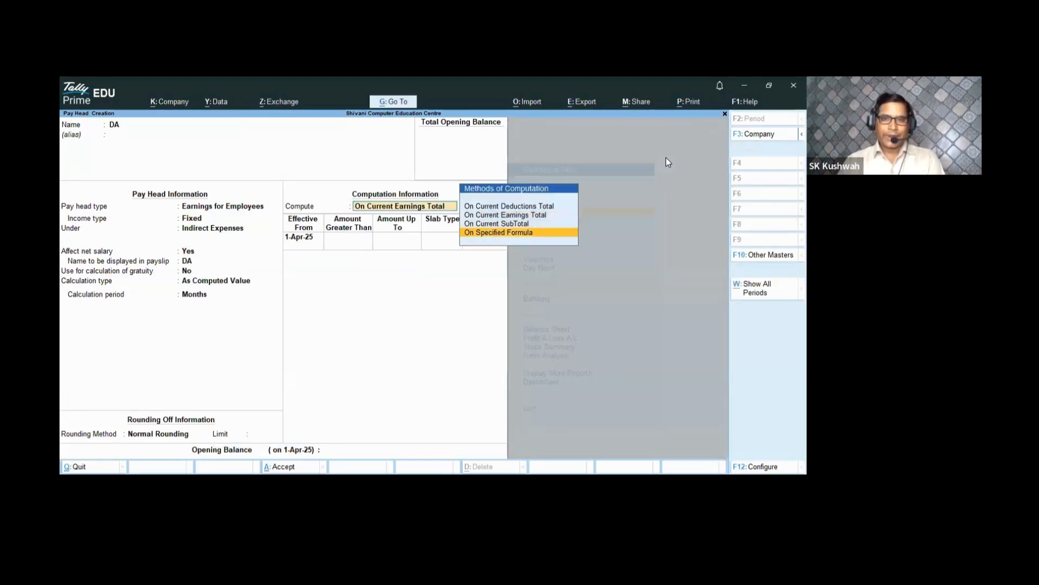
{"action": "key", "text": "Return"}
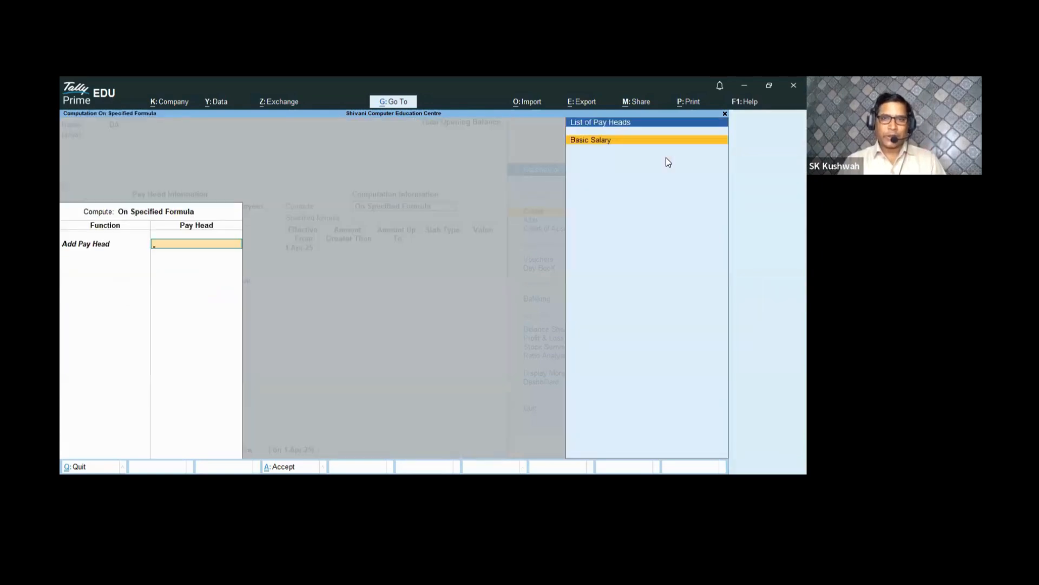
{"action": "key", "text": "Return"}
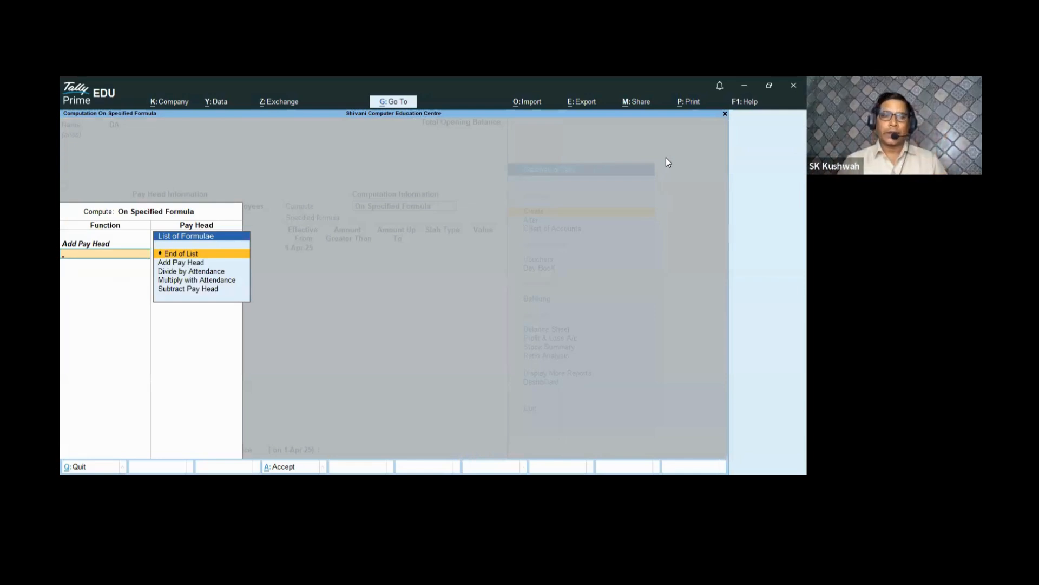
{"action": "key", "text": "Return"}
{"action": "key", "text": "Return"}
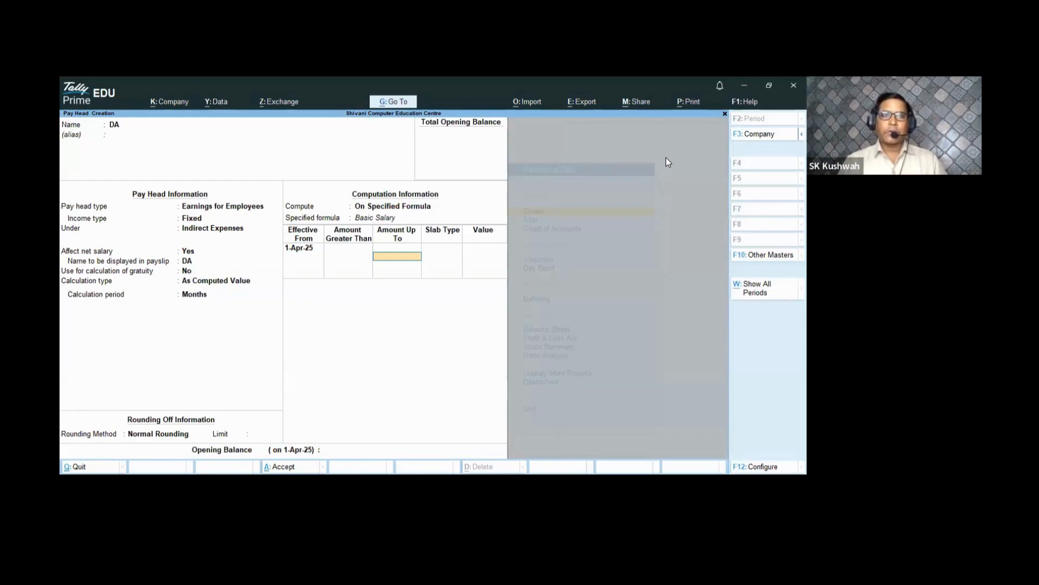
- Enter DA slabs of 3% up to 35,000 and 4% above 35,000, then finish the pay head
{"action": "type", "text": "35000"}
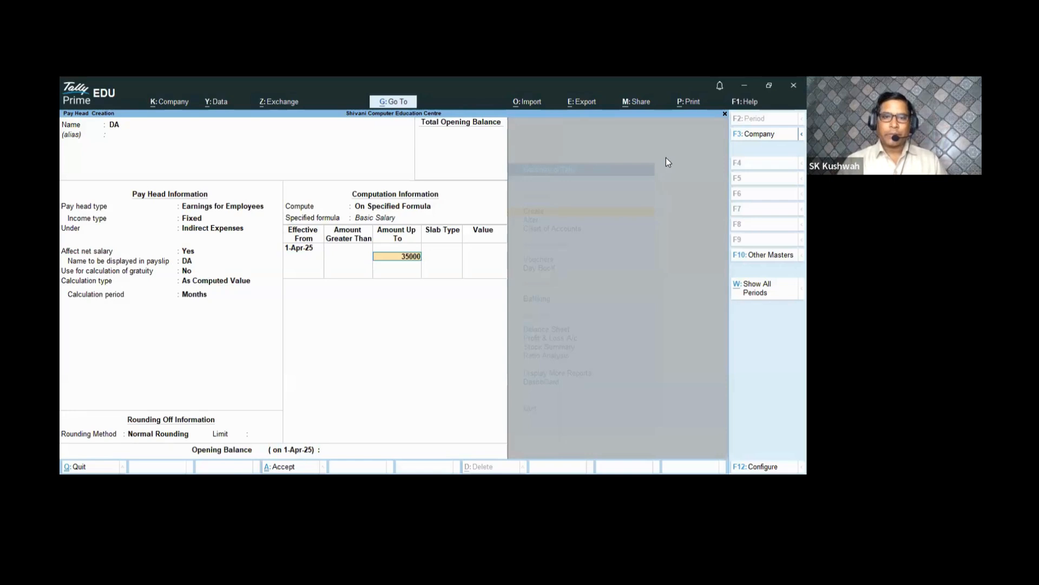
{"action": "key", "text": "Return"}
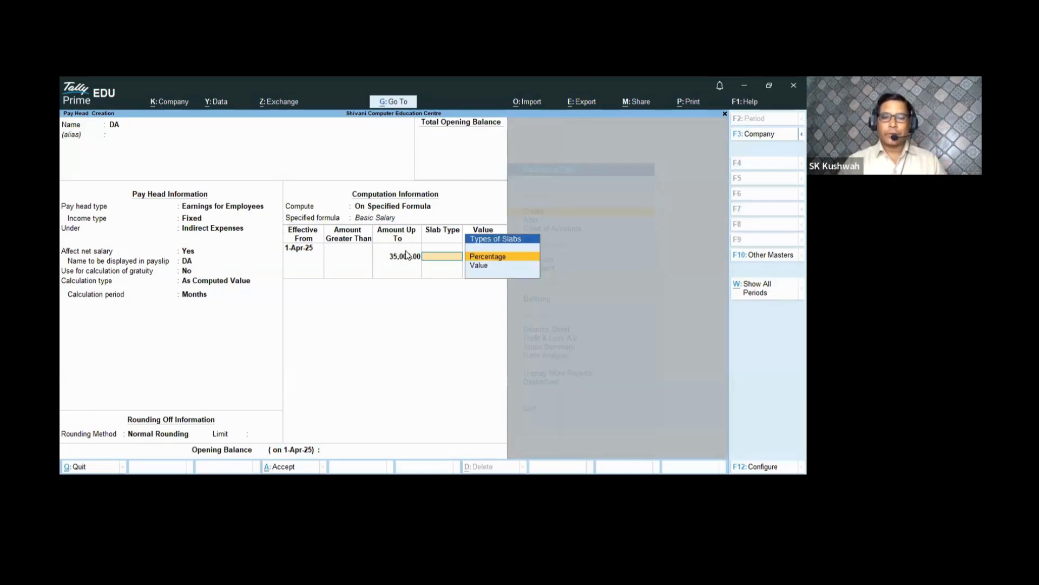
{"action": "key", "text": "Return"}
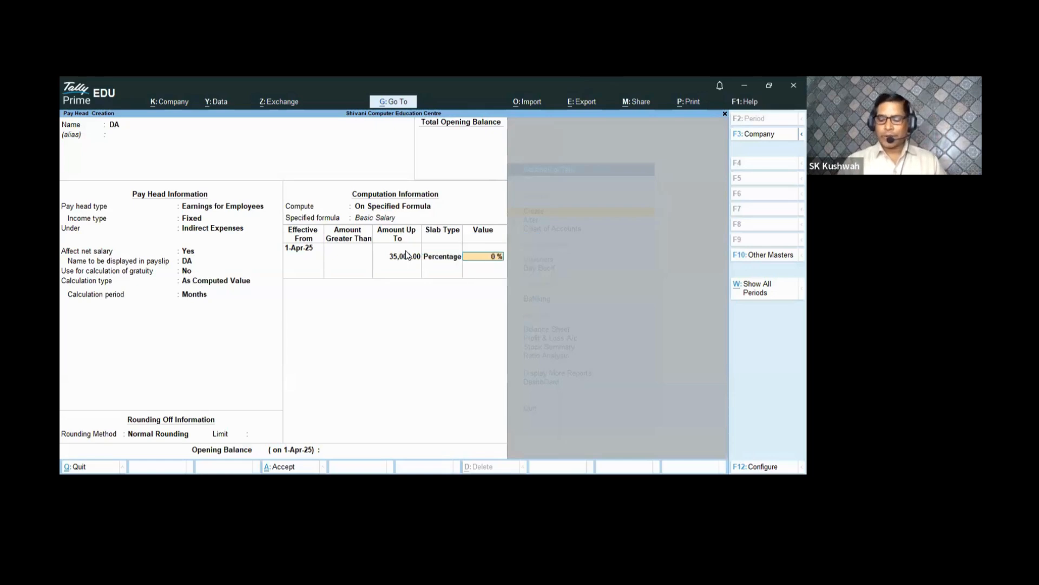
{"action": "type", "text": "3"}
{"action": "key", "text": "Return"}
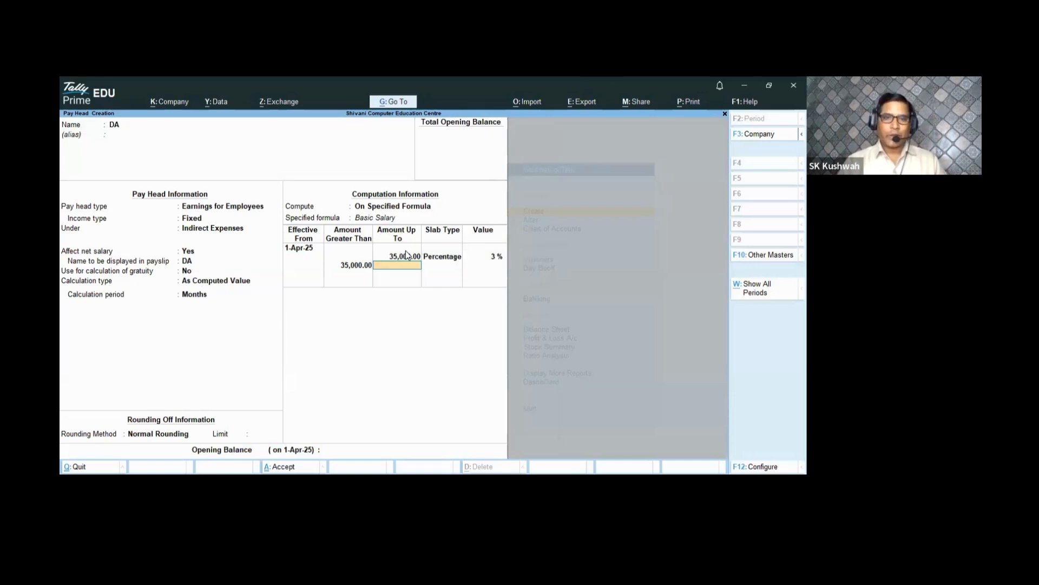
{"action": "key", "text": "Return"}
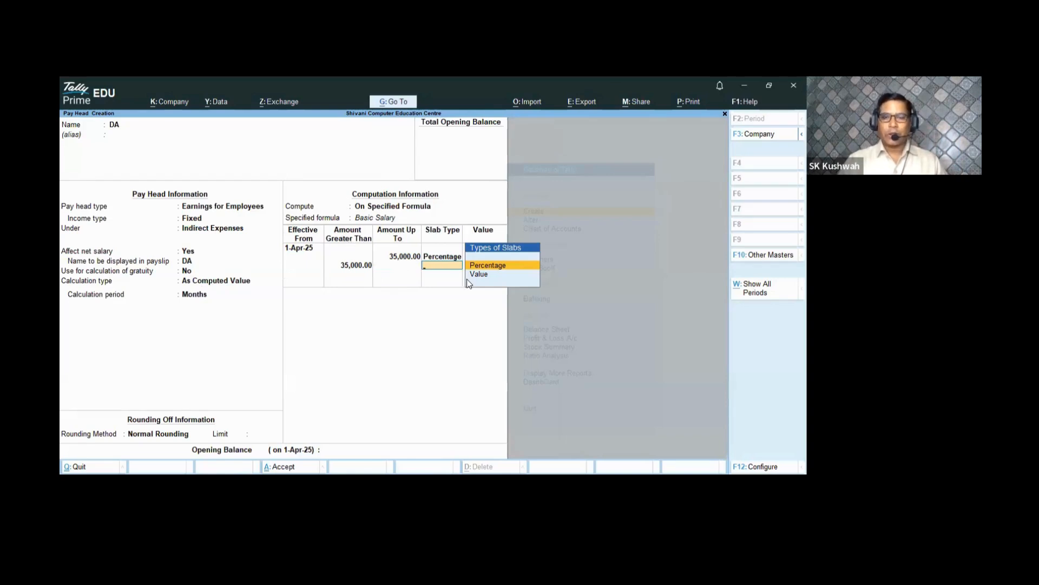
{"action": "key", "text": "Return"}
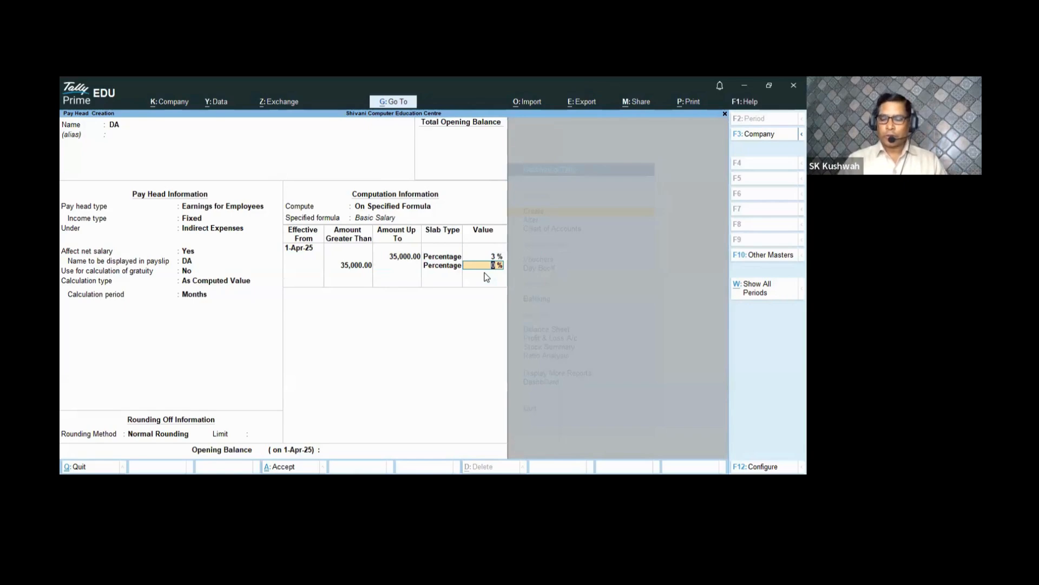
{"action": "type", "text": "4"}
{"action": "key", "text": "Return"}
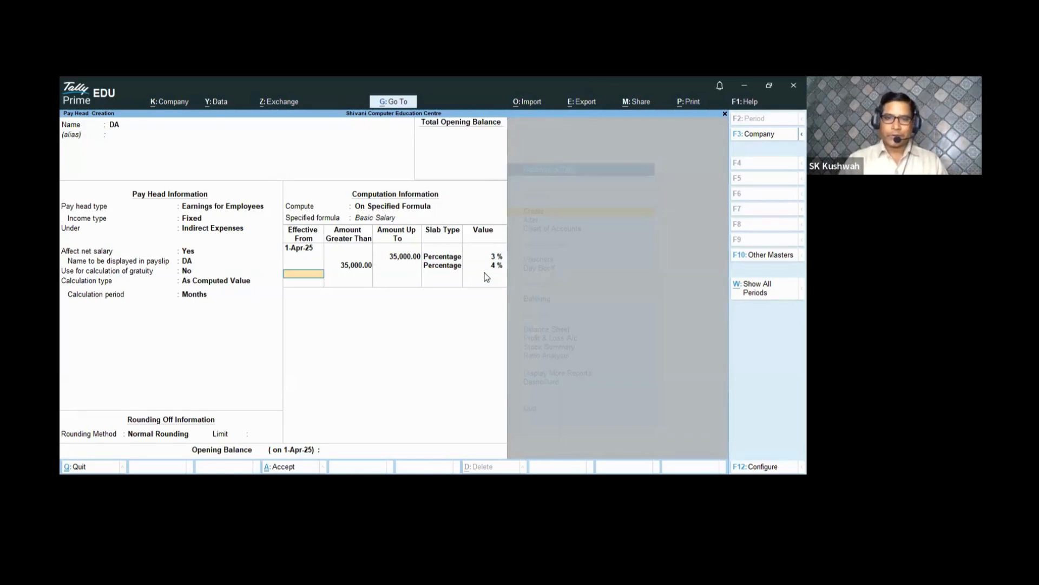
{"action": "key", "text": "Return"}
{"action": "key", "text": "Return"}
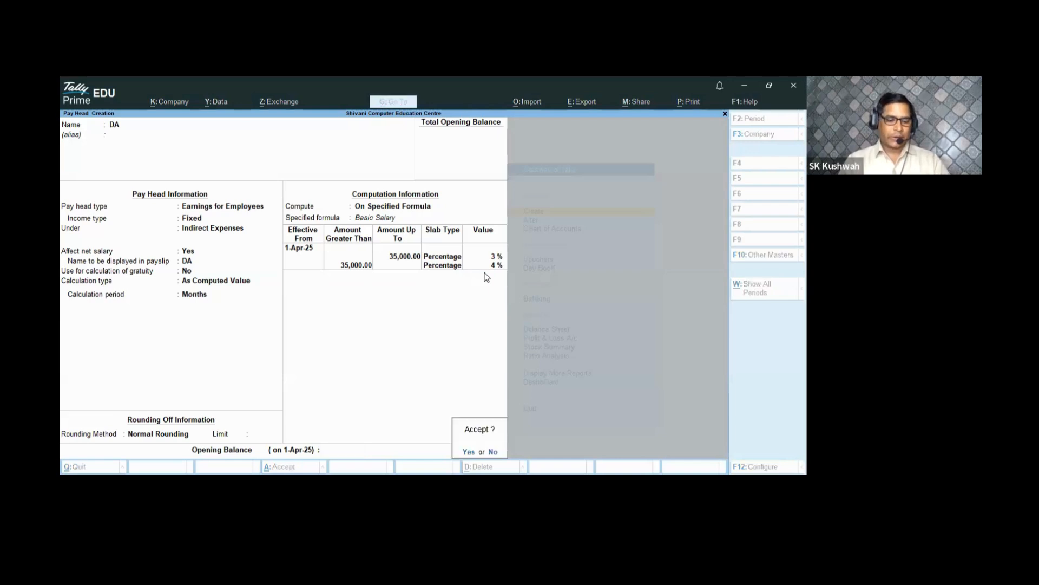
{"action": "key", "text": "Return"}
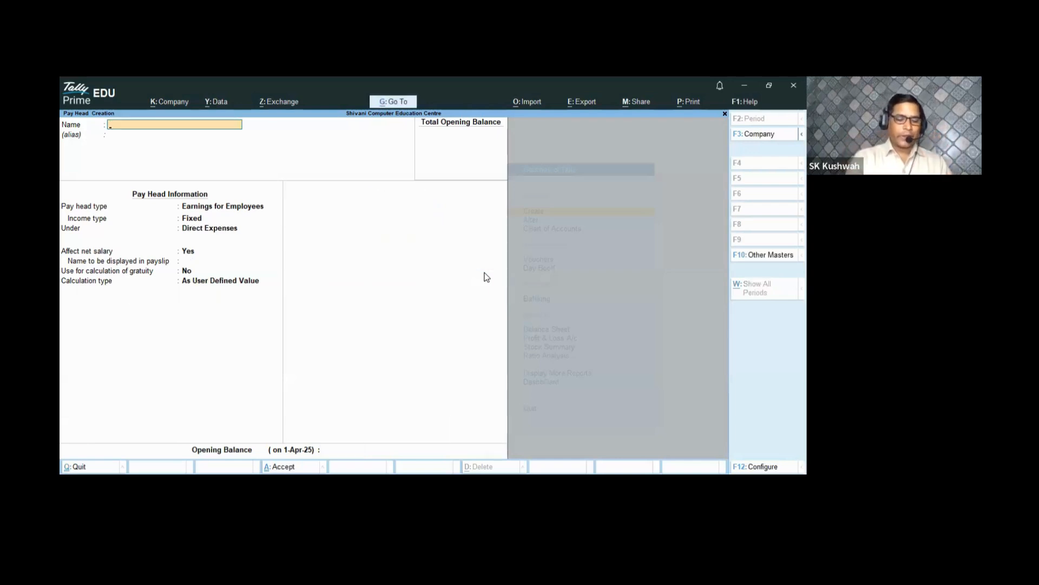
- Name the pay head HRA as a Fixed Earnings for Employees under Indirect Expenses
{"action": "type", "text": "HRA"}
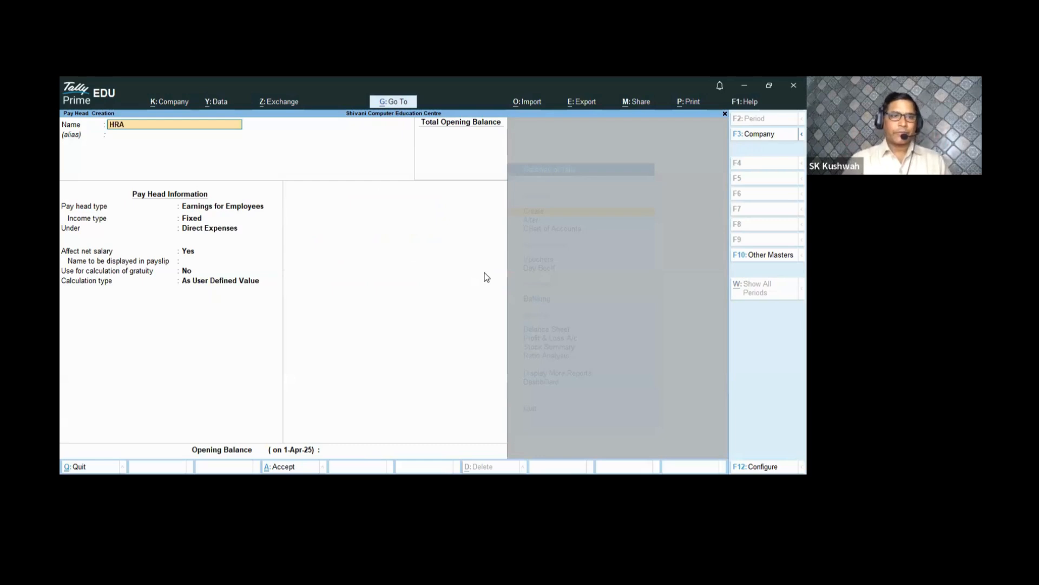
{"action": "key", "text": "Return"}
{"action": "key", "text": "Return"}
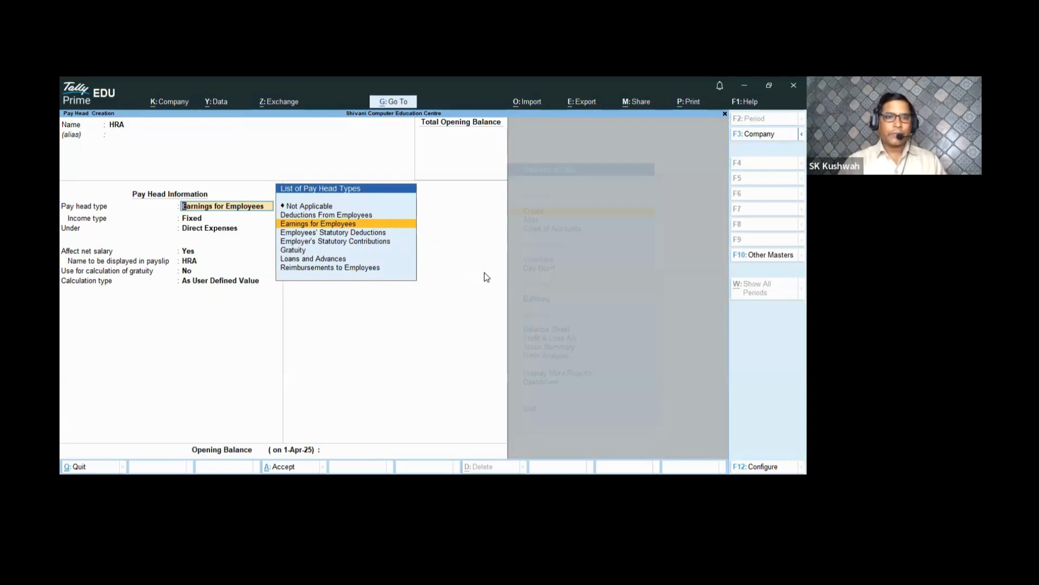
{"action": "key", "text": "Return"}
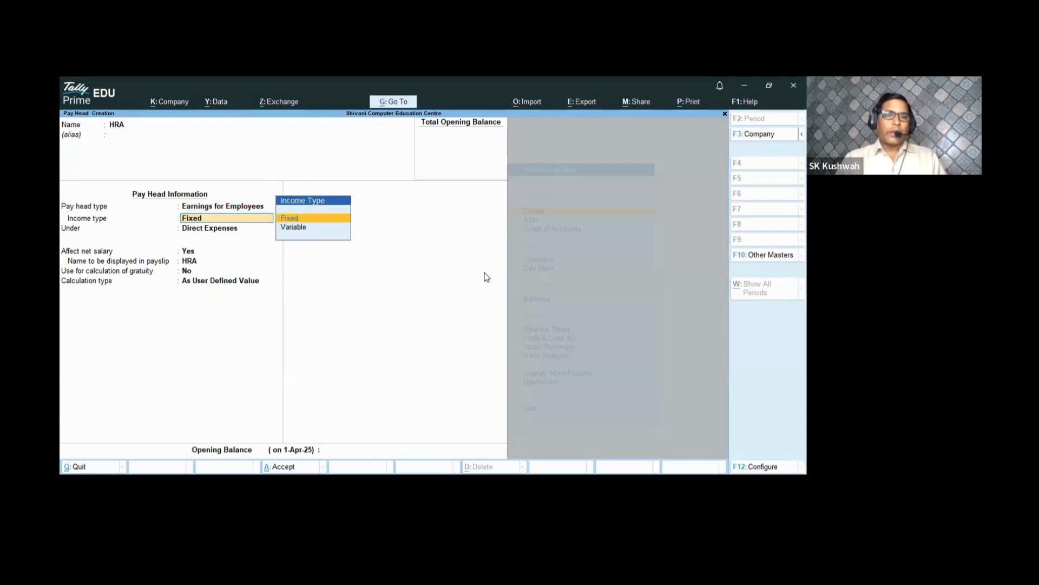
{"action": "key", "text": "Return"}
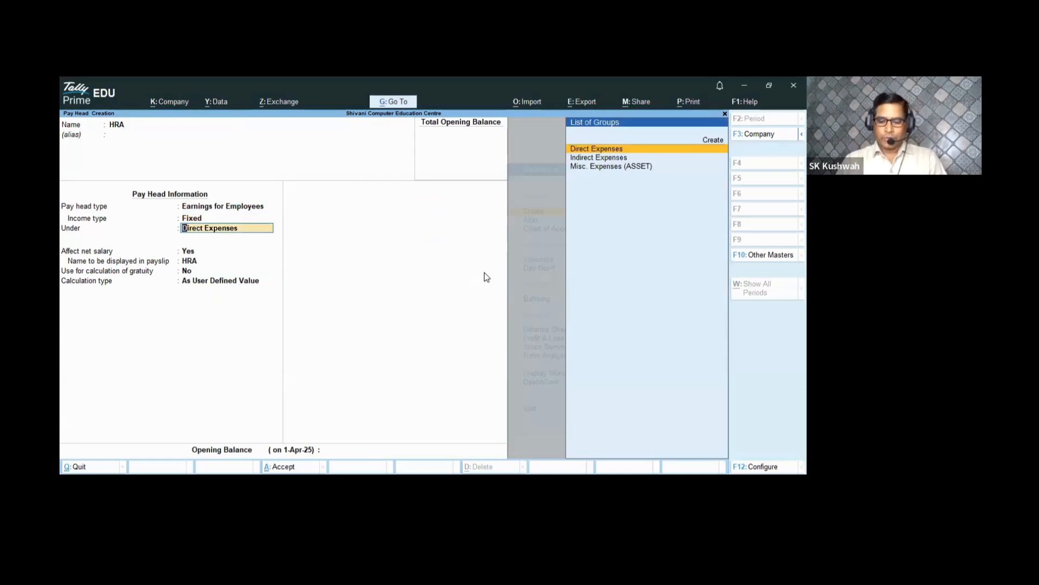
{"action": "key", "text": "Down"}
{"action": "key", "text": "Return"}
- Set HRA to As Computed Value with Normal Rounding, computed On Specified Formula
{"action": "key", "text": "Return"}
{"action": "key", "text": "Return"}
{"action": "key", "text": "Return"}
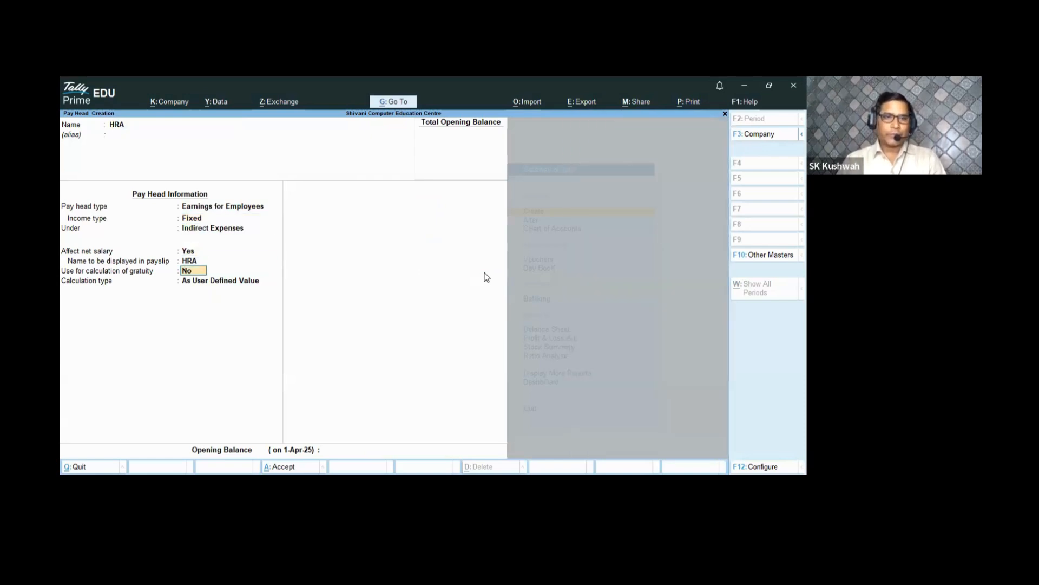
{"action": "key", "text": "Up"}
{"action": "key", "text": "Return"}
{"action": "key", "text": "Return"}
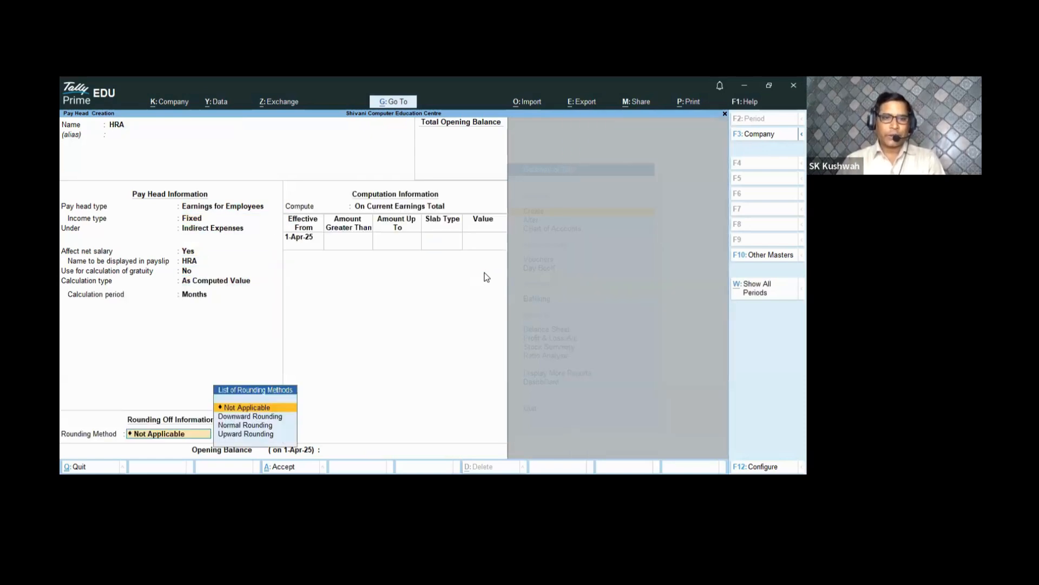
{"action": "key", "text": "Down"}
{"action": "key", "text": "Down"}
{"action": "key", "text": "Return"}
{"action": "key", "text": "Return"}
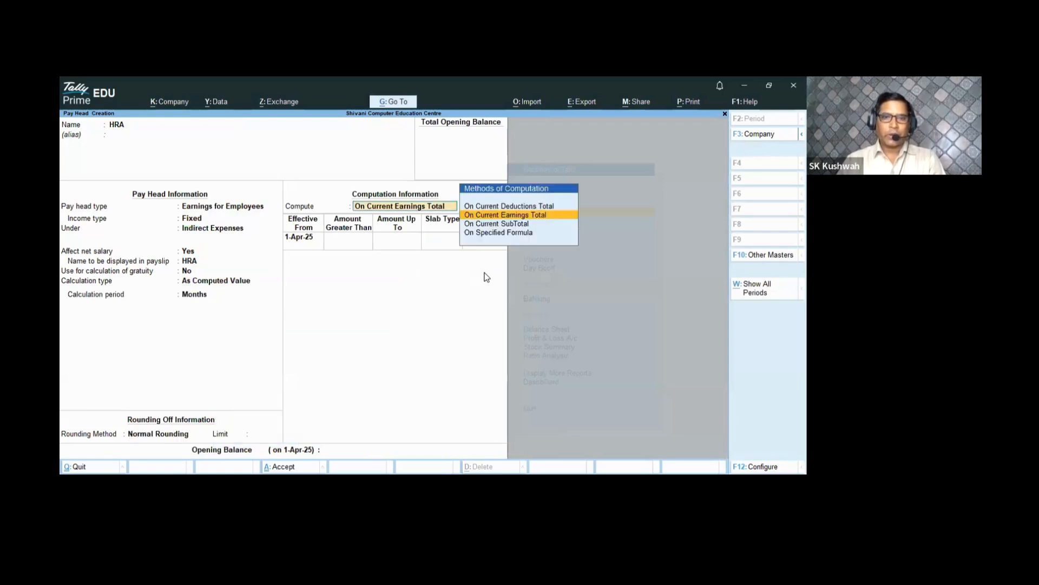
{"action": "key", "text": "Down"}
{"action": "key", "text": "Down"}
{"action": "key", "text": "Return"}
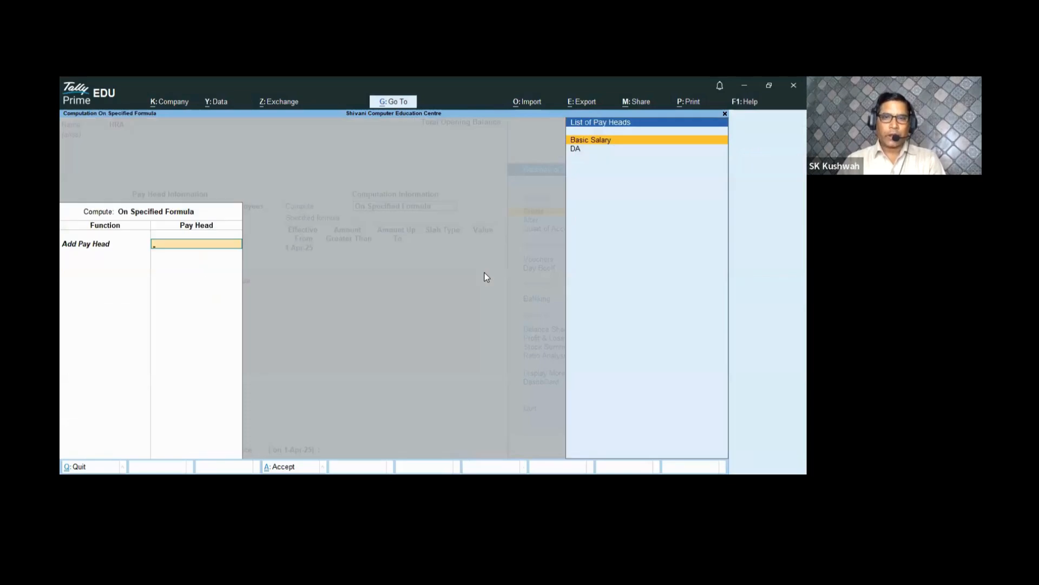
{"action": "key", "text": "Return"}
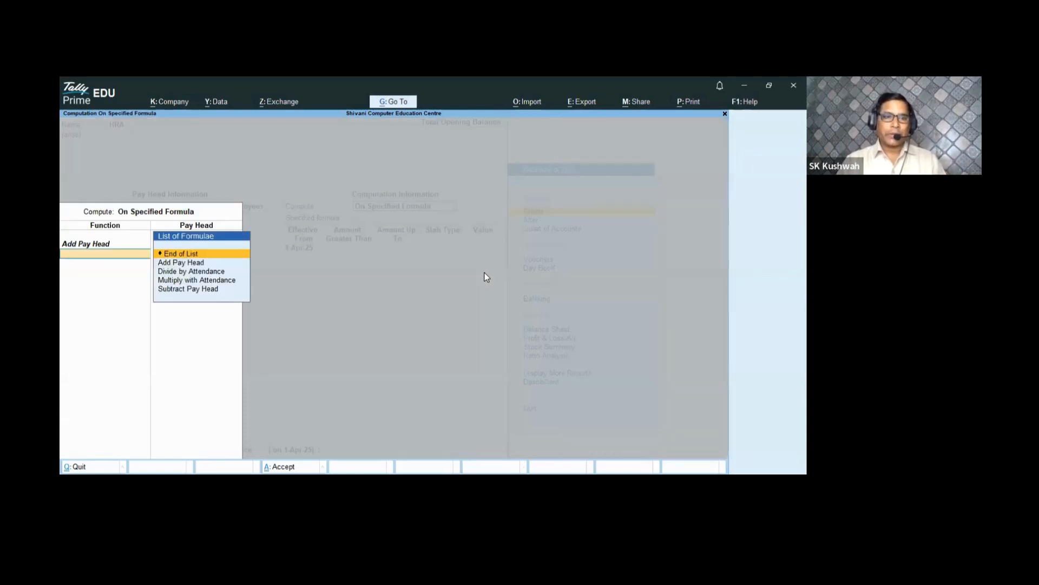
- Base HRA on Basic Salary from 1-Apr-25 with a first slab limit of 35,000
{"action": "key", "text": "Return"}
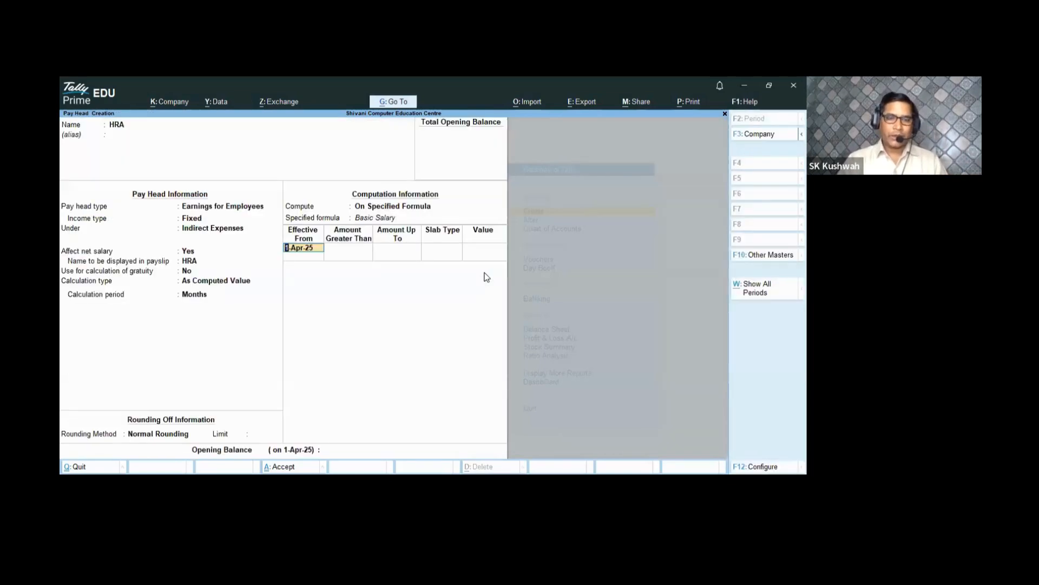
{"action": "key", "text": "Return"}
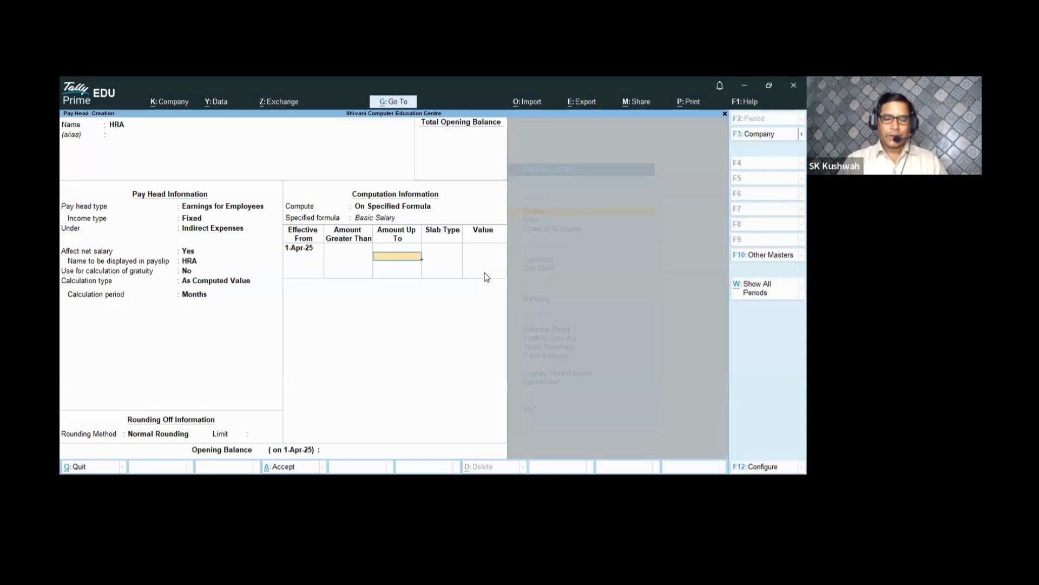
{"action": "type", "text": "2500"}
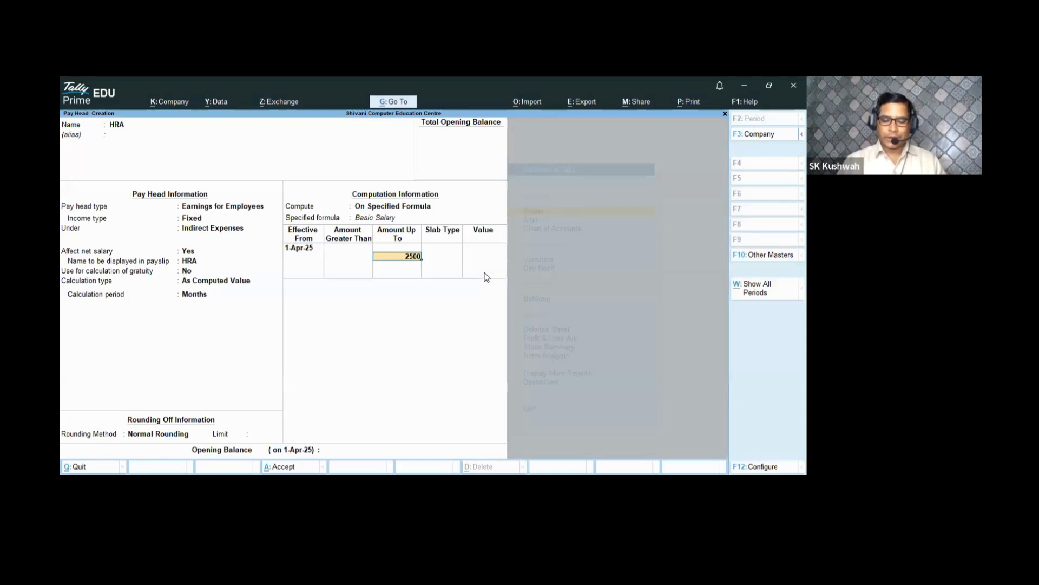
{"action": "key", "text": "BackSpace"}
{"action": "key", "text": "BackSpace"}
{"action": "key", "text": "BackSpace"}
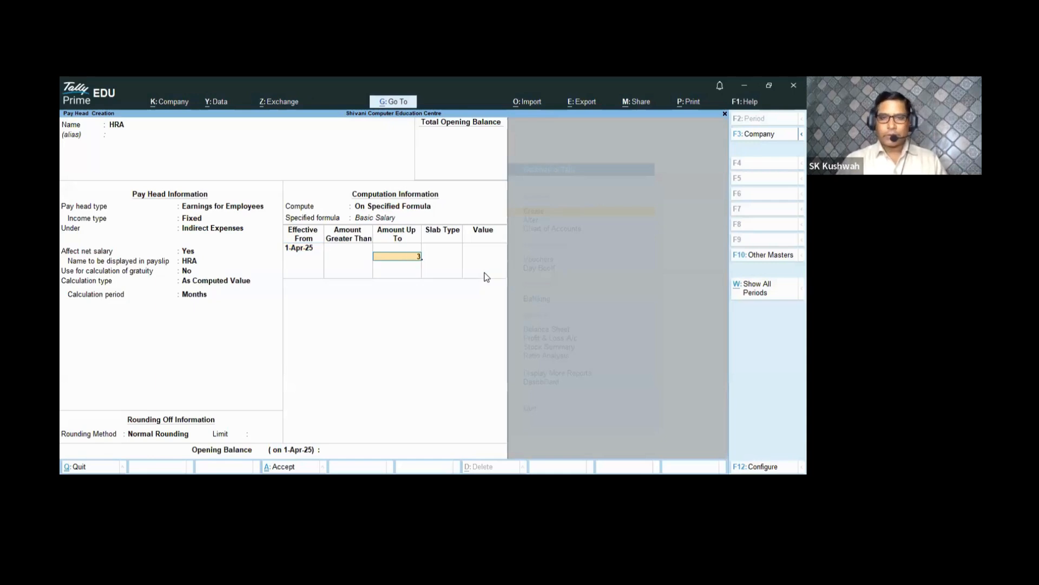
{"action": "type", "text": "5000"}
{"action": "key", "text": "Return"}
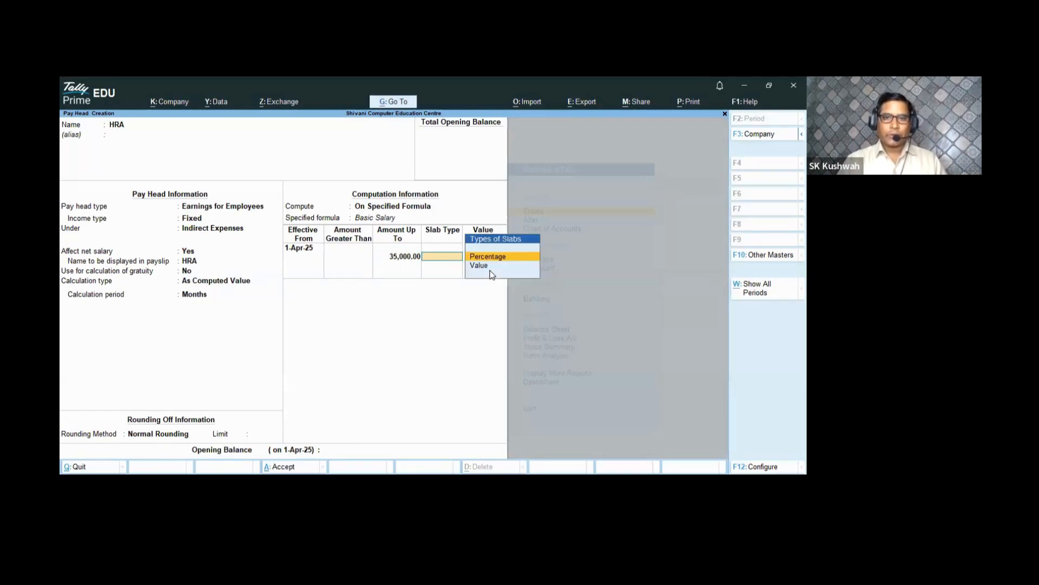
- Set HRA slabs to 2% up to 35,000 and 3% above, closing the table
{"action": "key", "text": "Return"}
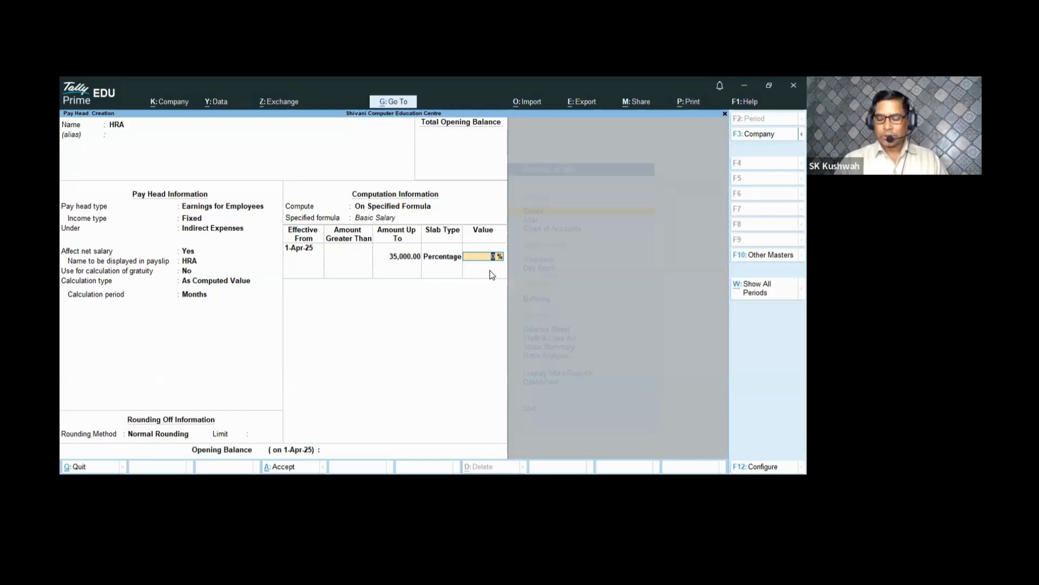
{"action": "type", "text": "2"}
{"action": "key", "text": "Return"}
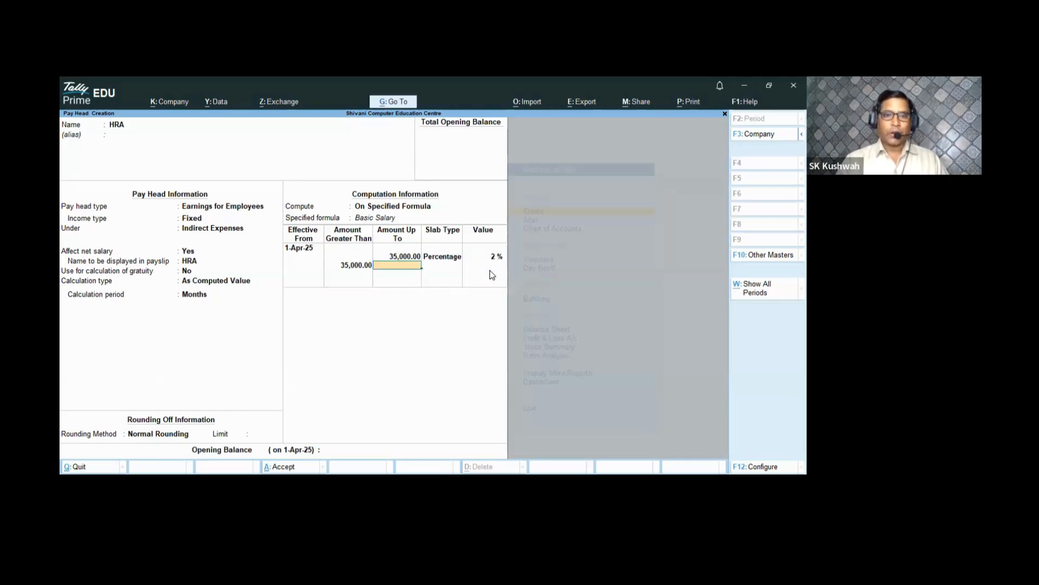
{"action": "key", "text": "Return"}
{"action": "key", "text": "Return"}
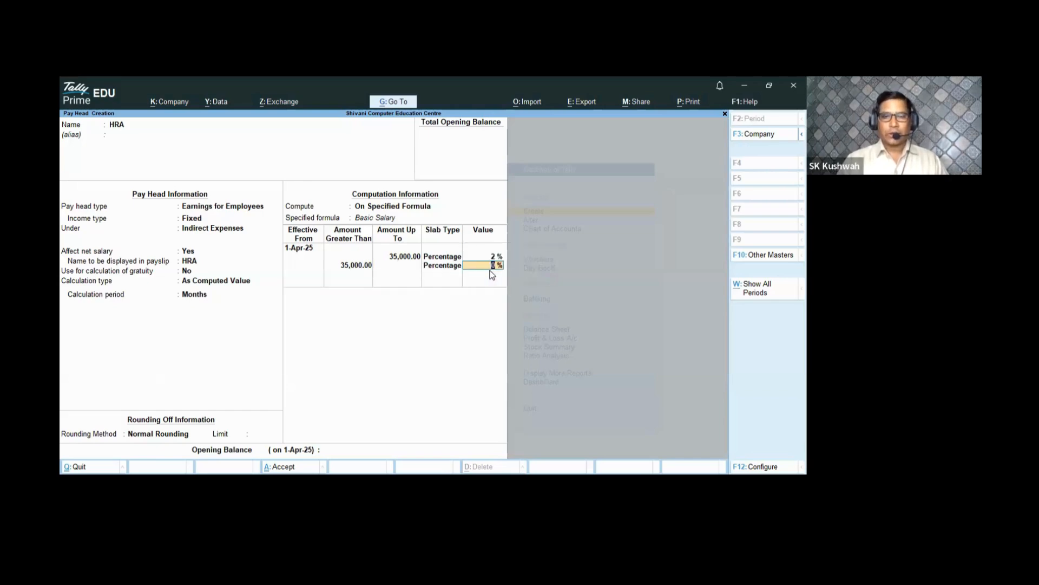
{"action": "type", "text": "3"}
{"action": "key", "text": "Return"}
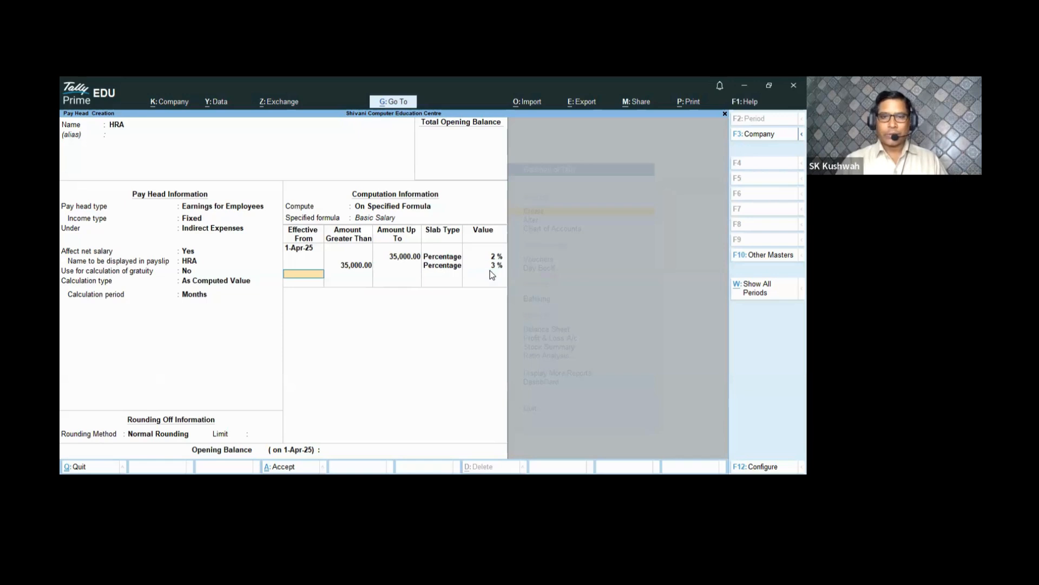
{"action": "key", "text": "Return"}
{"action": "key", "text": "Return"}
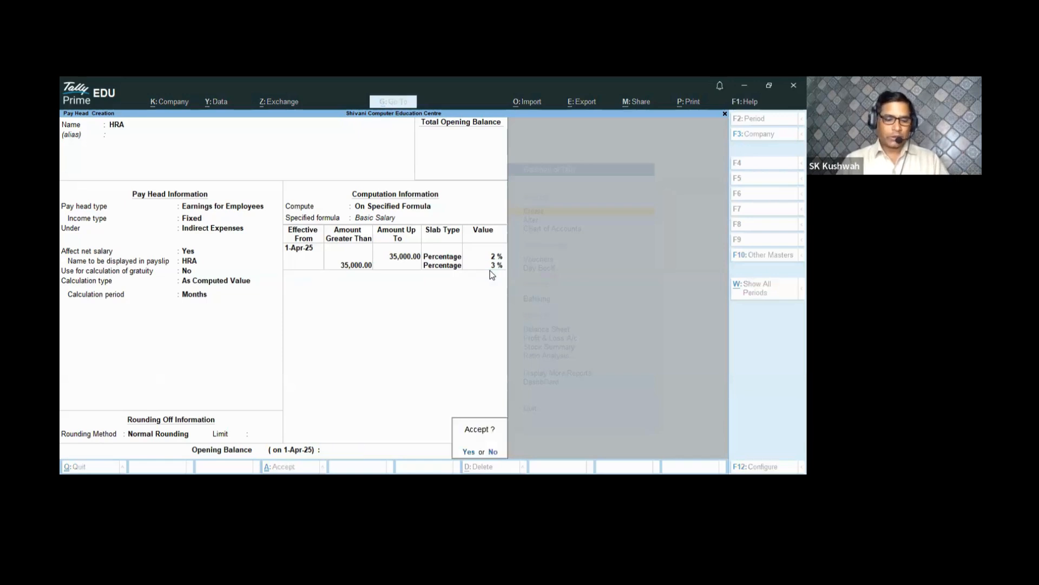
{"action": "key", "text": "Return"}
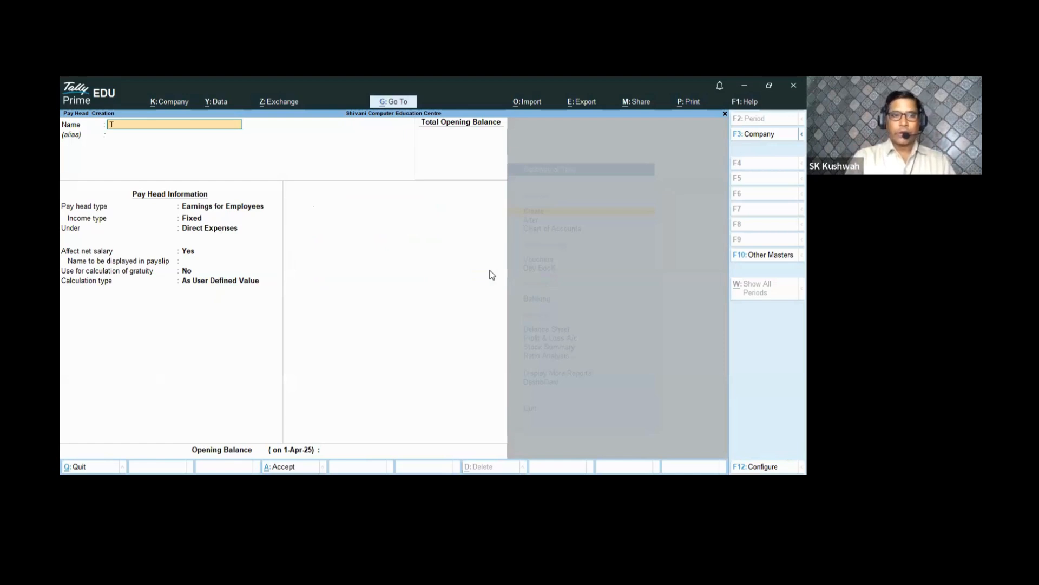
- Make TA a Fixed Earnings for Employees pay head under Indirect Expenses
{"action": "key", "text": "Return"}
{"action": "key", "text": "Return"}
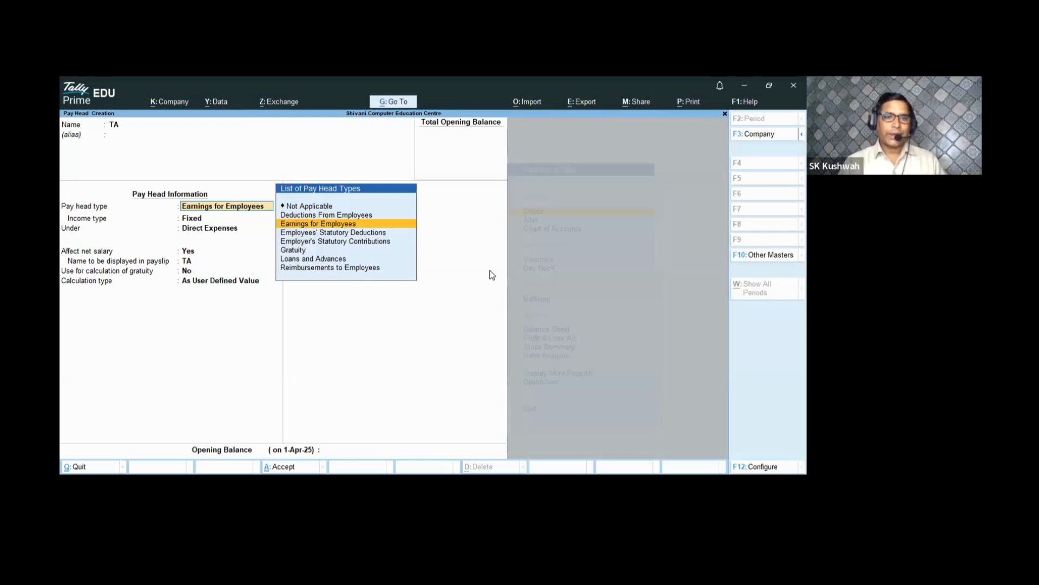
{"action": "key", "text": "Return"}
{"action": "key", "text": "Return"}
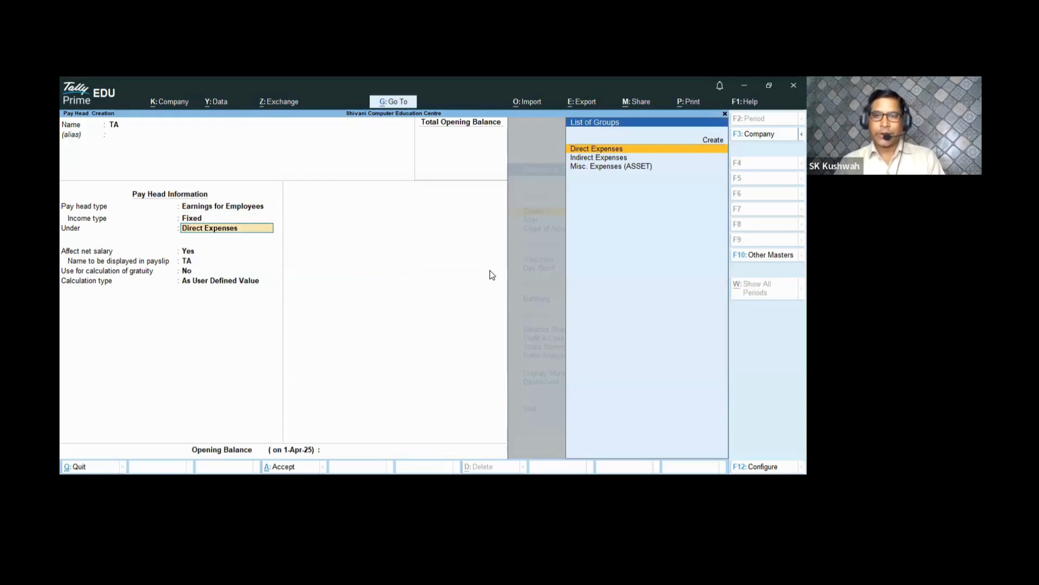
{"action": "key", "text": "Down"}
{"action": "key", "text": "Return"}
{"action": "key", "text": "Return"}
{"action": "key", "text": "Return"}
{"action": "key", "text": "Return"}
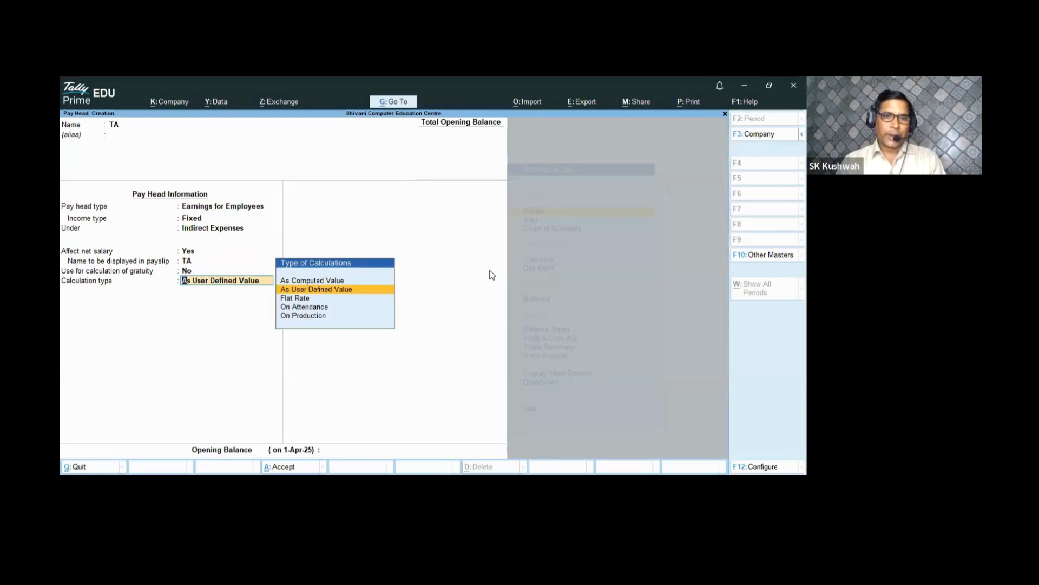
- Set TA to As Computed Value with Normal Rounding, computed On Specified Formula
{"action": "key", "text": "Up"}
{"action": "key", "text": "Return"}
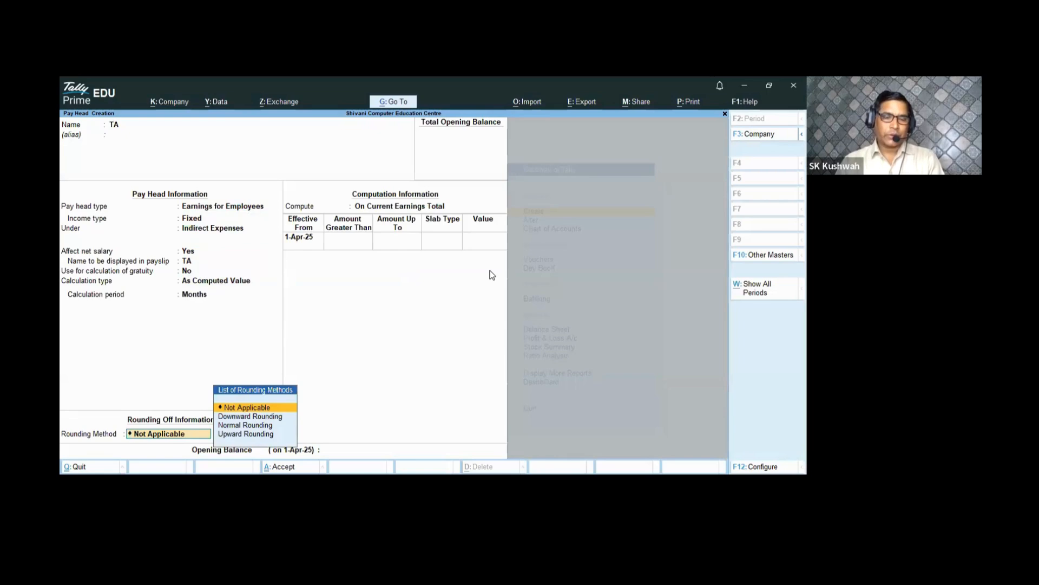
{"action": "key", "text": "Down"}
{"action": "key", "text": "Down"}
{"action": "key", "text": "Return"}
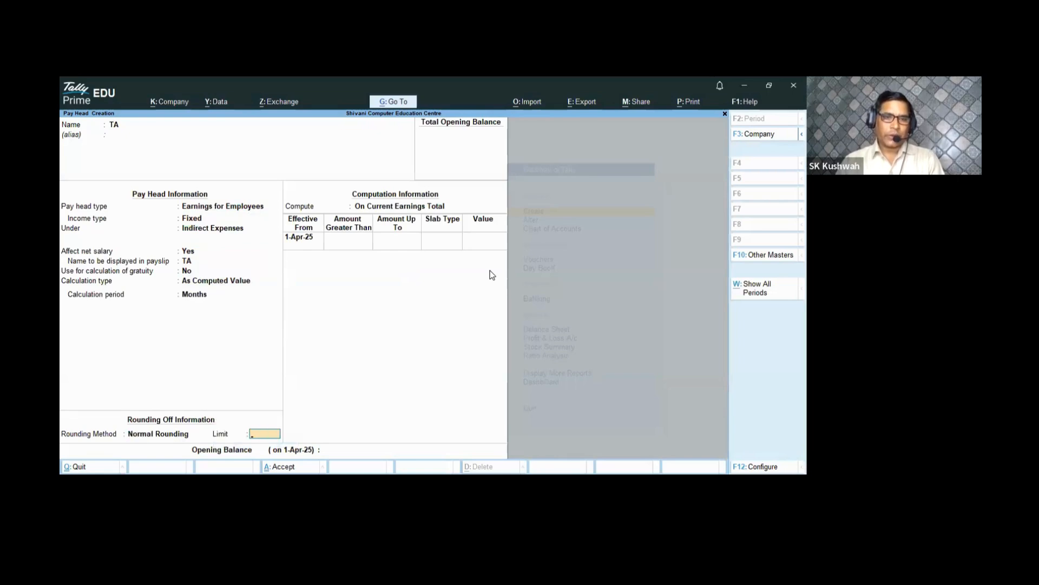
{"action": "key", "text": "Return"}
{"action": "key", "text": "Down"}
{"action": "key", "text": "Down"}
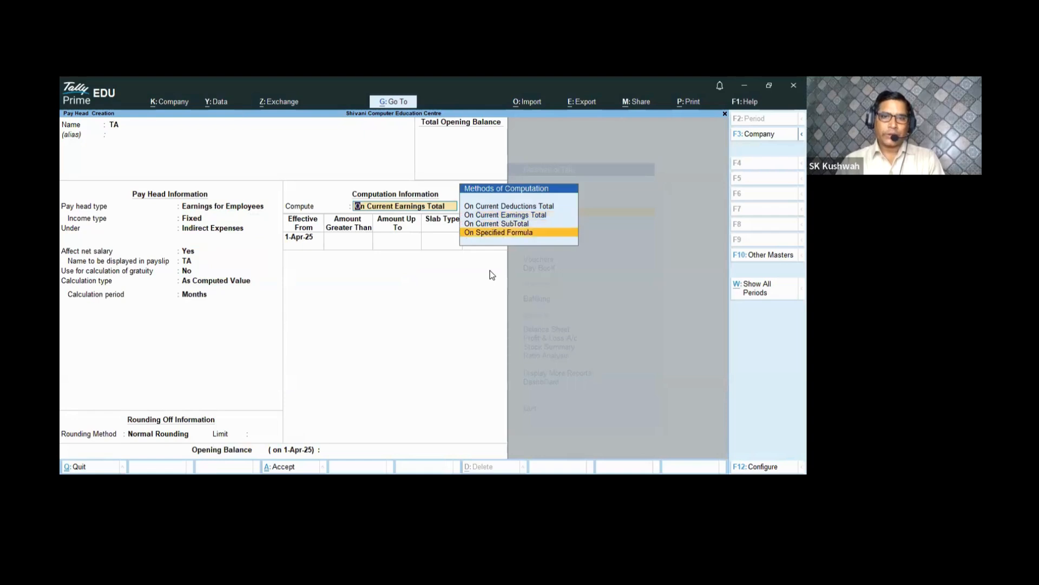
{"action": "key", "text": "Return"}
- Base TA on Basic Salary and enter a first slab of 2% up to 35,000
{"action": "key", "text": "Return"}
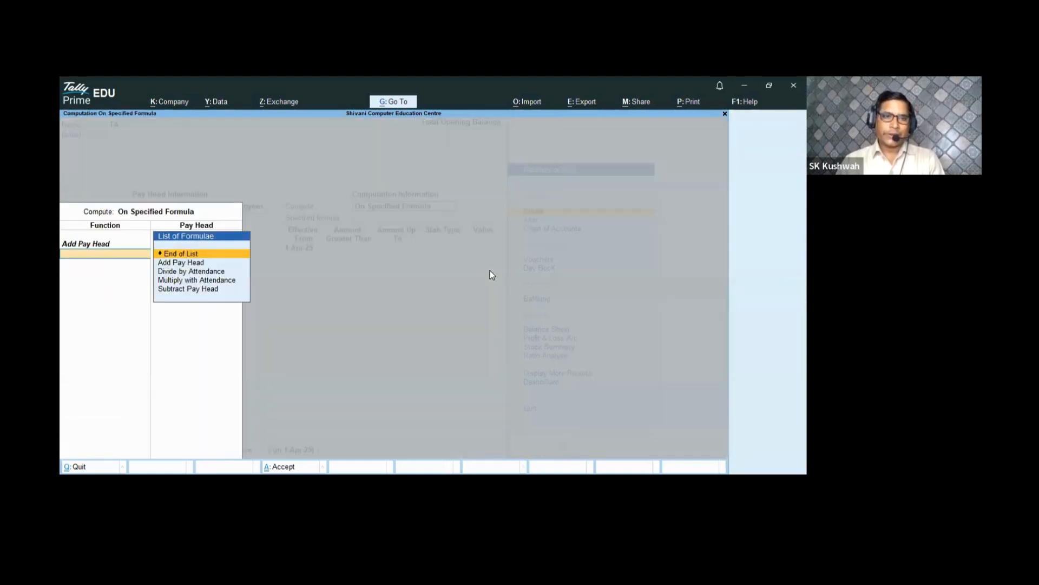
{"action": "key", "text": "Return"}
{"action": "key", "text": "Return"}
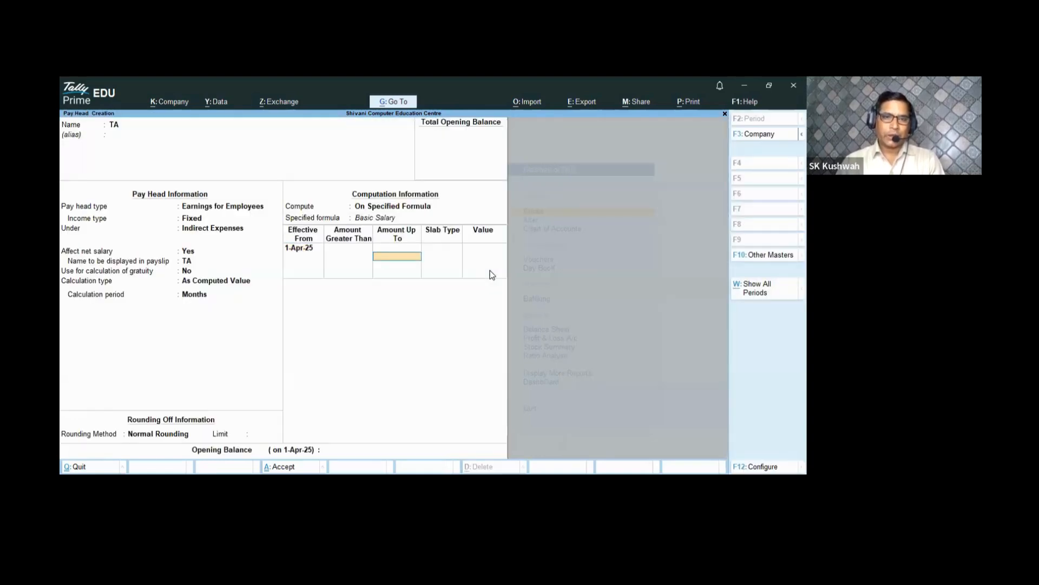
{"action": "type", "text": "35000"}
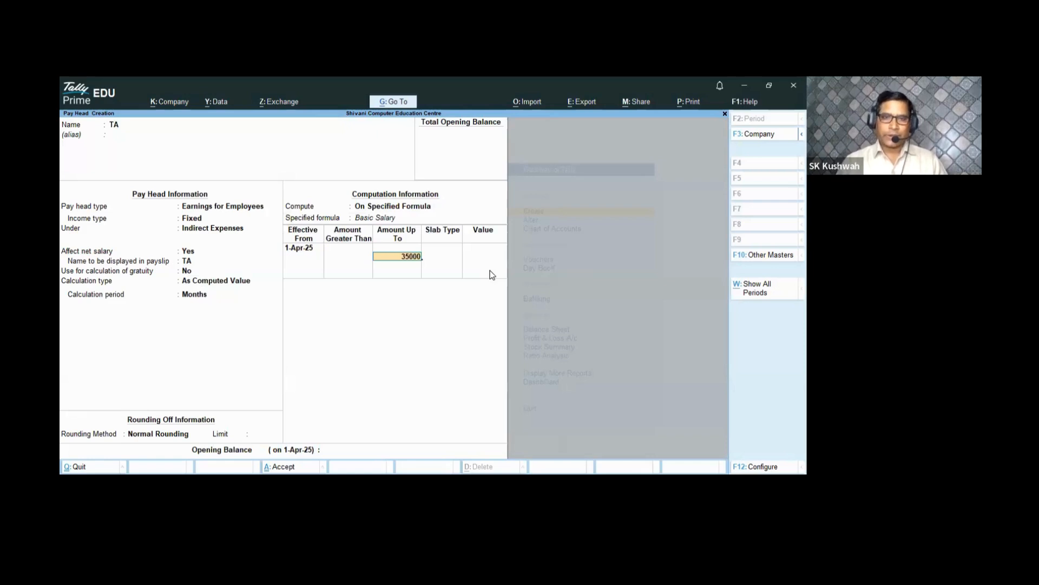
{"action": "key", "text": "Return"}
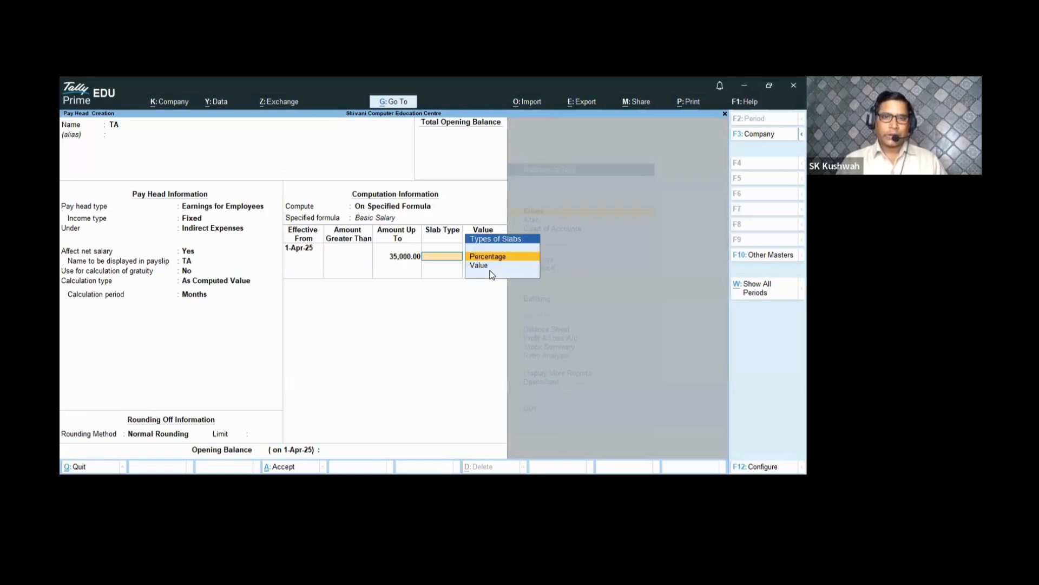
{"action": "key", "text": "Return"}
{"action": "type", "text": "32"}
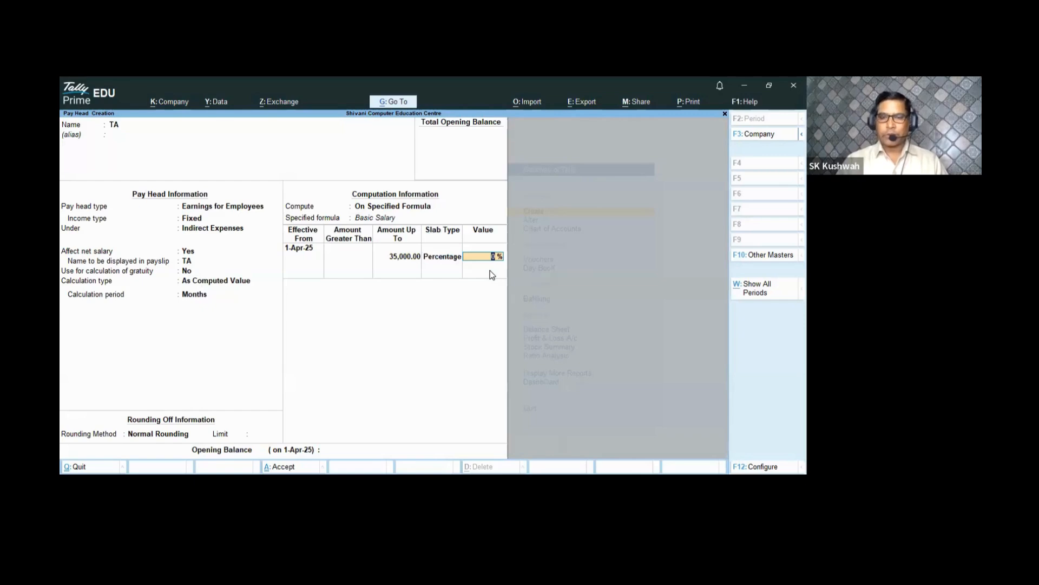
{"action": "key", "text": "BackSpace"}
{"action": "key", "text": "BackSpace"}
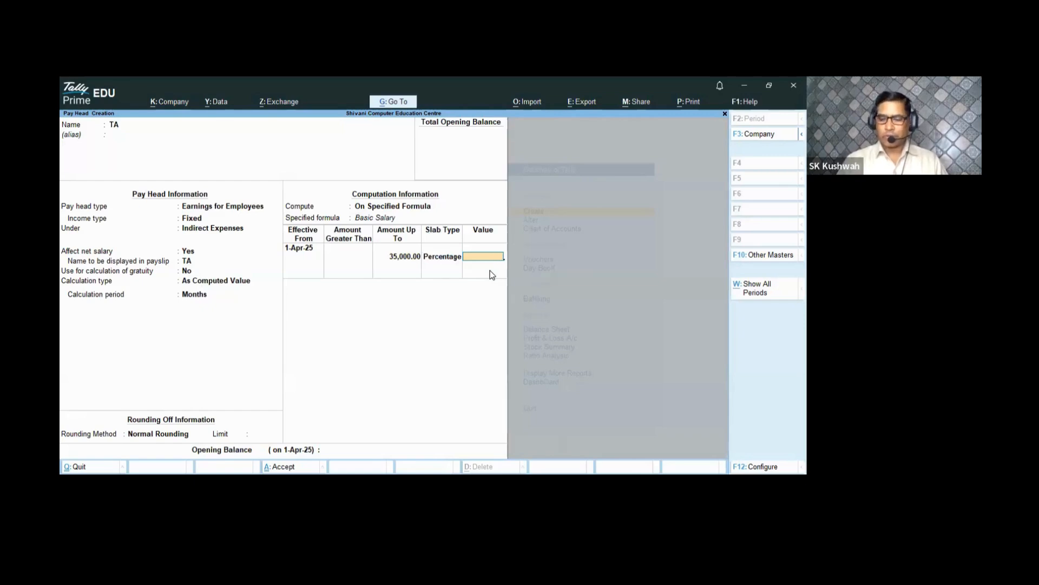
{"action": "type", "text": "2"}
{"action": "key", "text": "Return"}
{"action": "key", "text": "Return"}
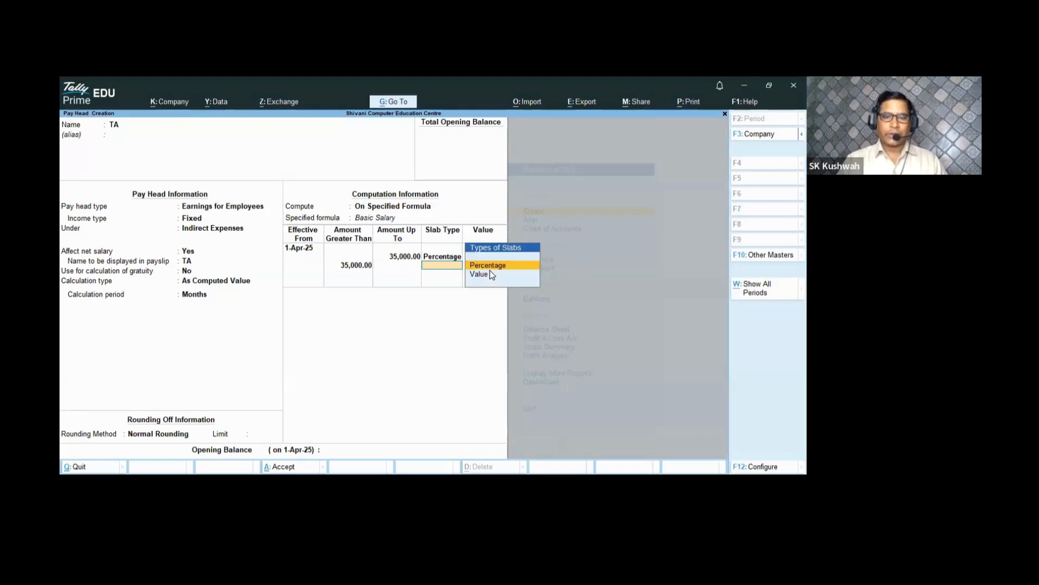
- Change TA's first slab to a 1,000 Value, set 1,500% above 35,000, and finish
{"action": "key", "text": "BackSpace"}
{"action": "key", "text": "BackSpace"}
{"action": "key", "text": "BackSpace"}
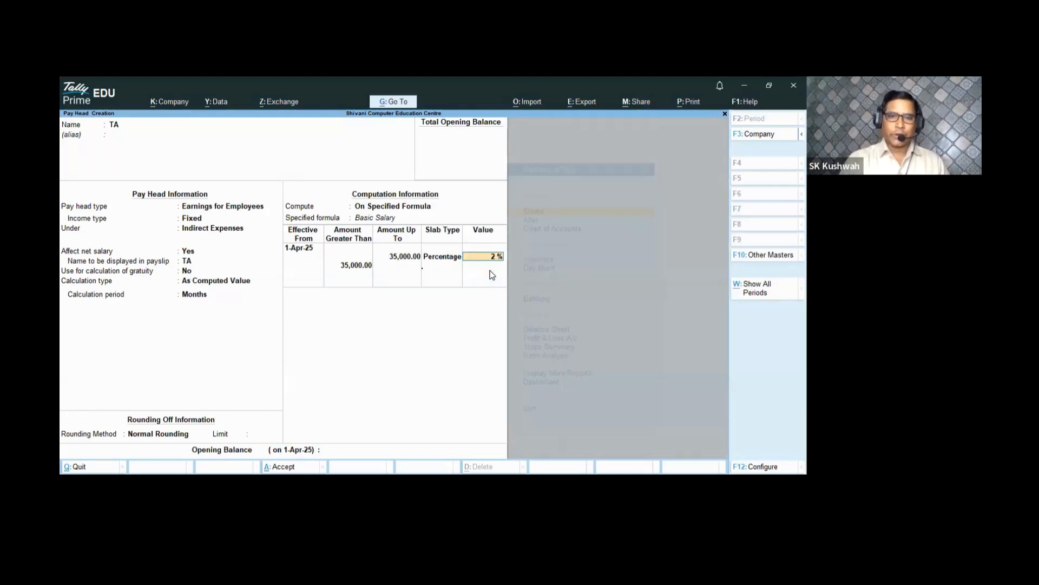
{"action": "key", "text": "Down"}
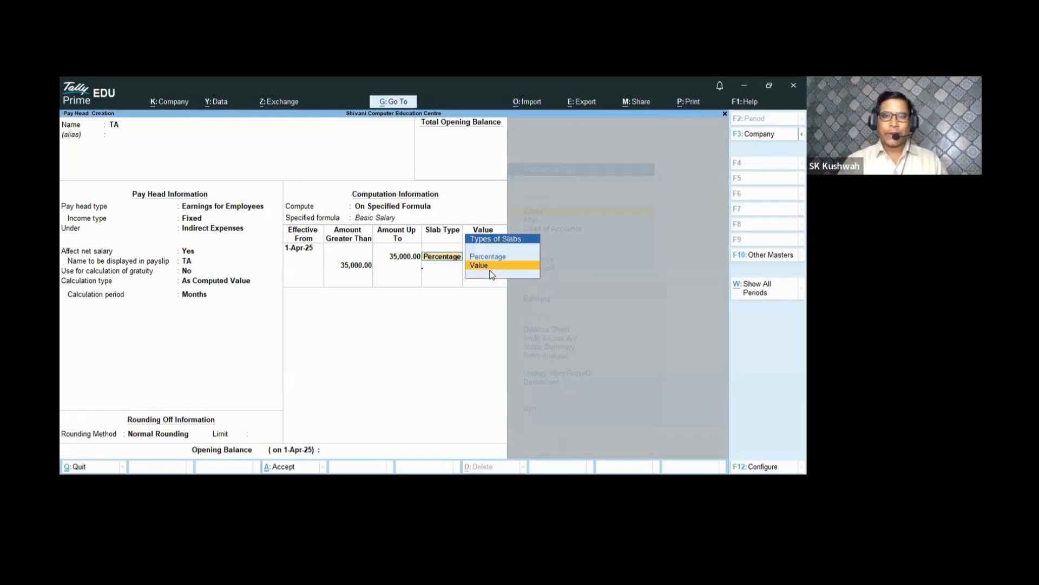
{"action": "key", "text": "Return"}
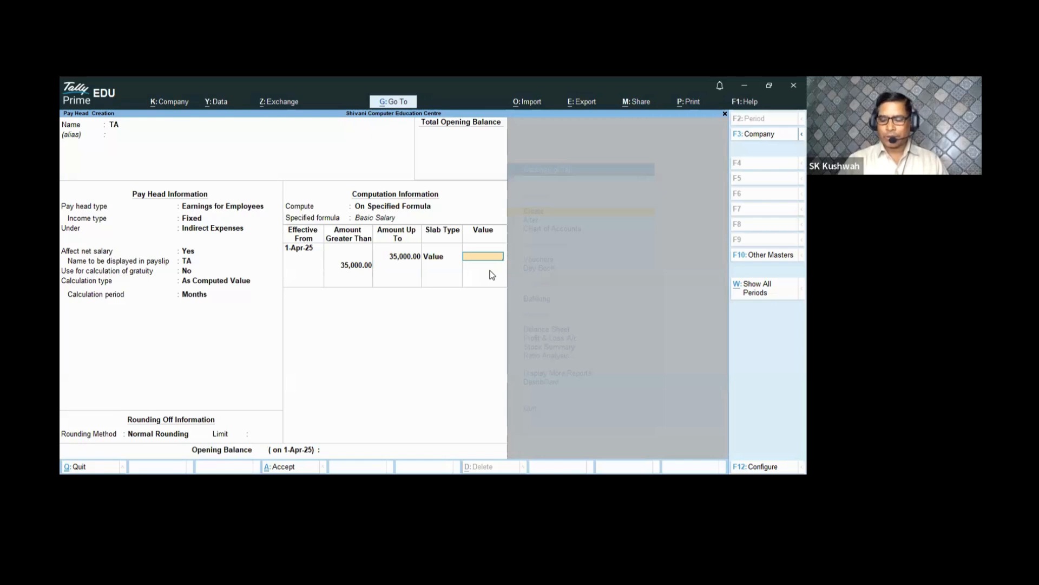
{"action": "type", "text": "1000"}
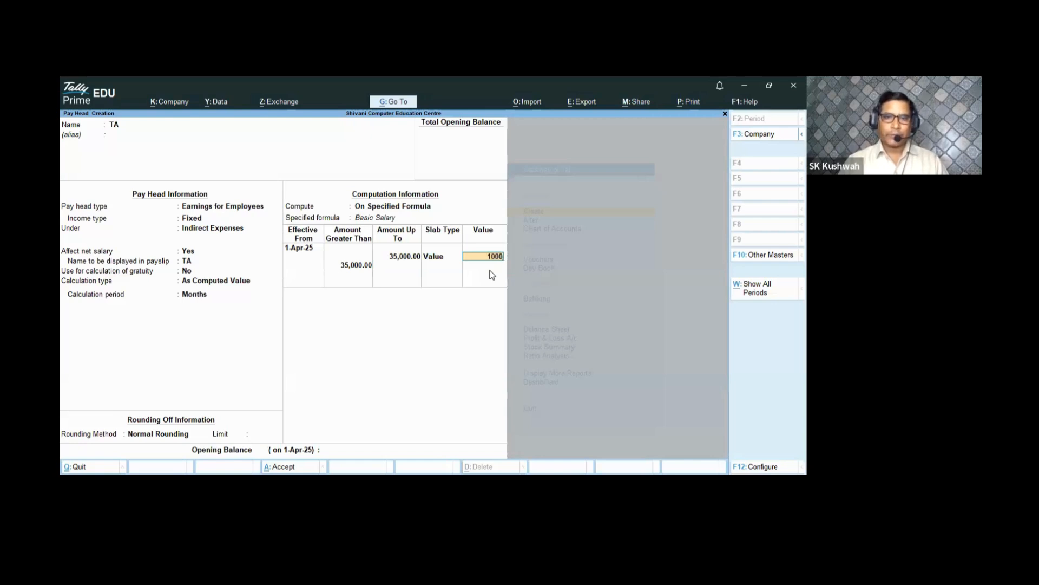
{"action": "key", "text": "Return"}
{"action": "key", "text": "Return"}
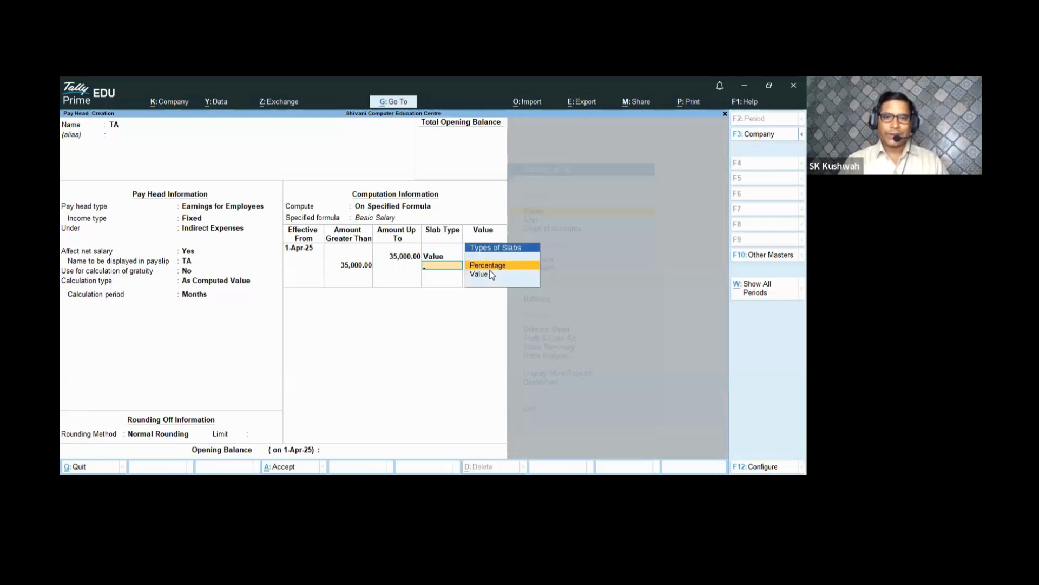
{"action": "key", "text": "Return"}
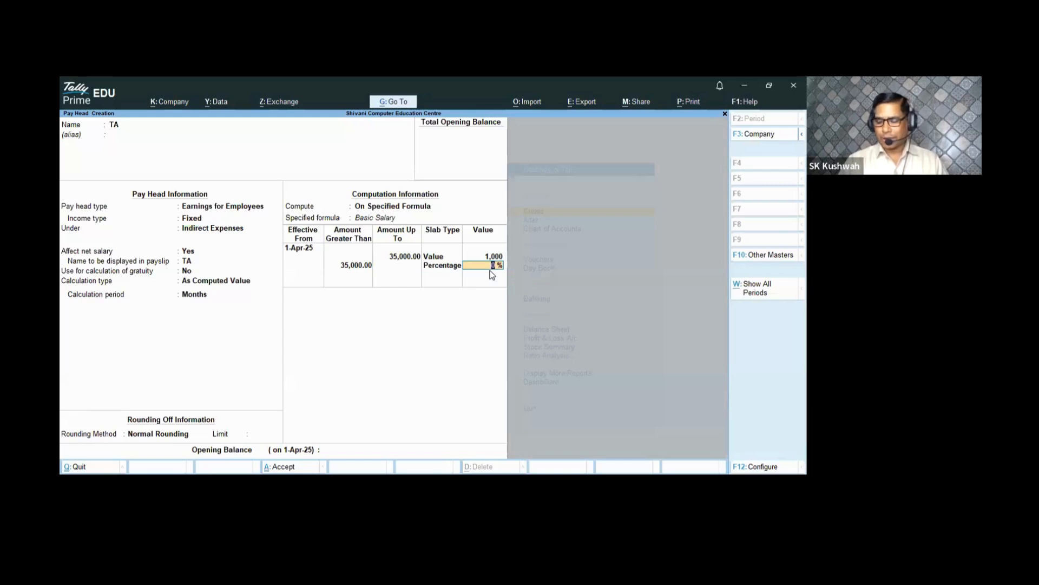
{"action": "type", "text": "1500"}
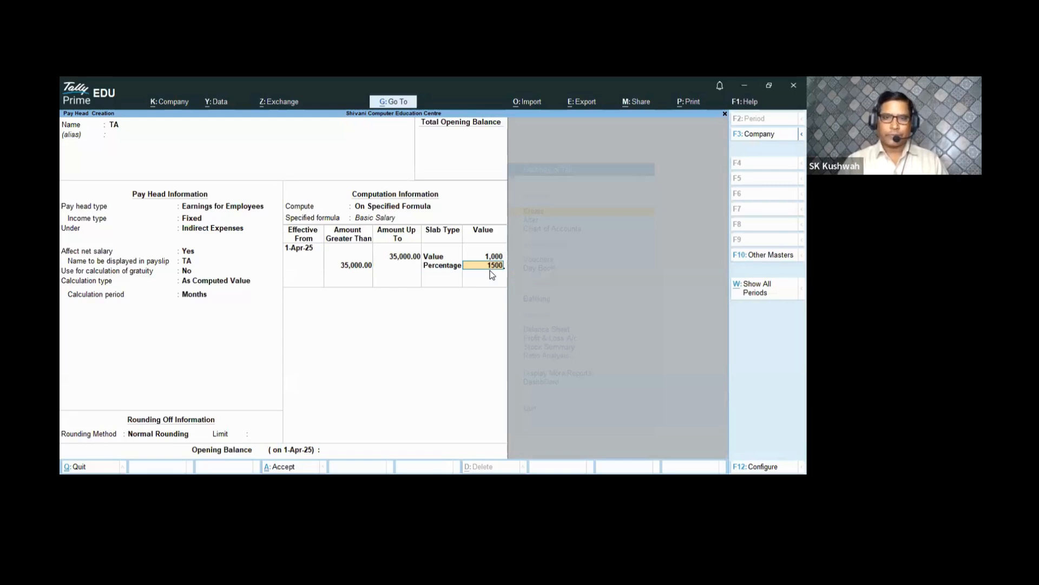
{"action": "key", "text": "Return"}
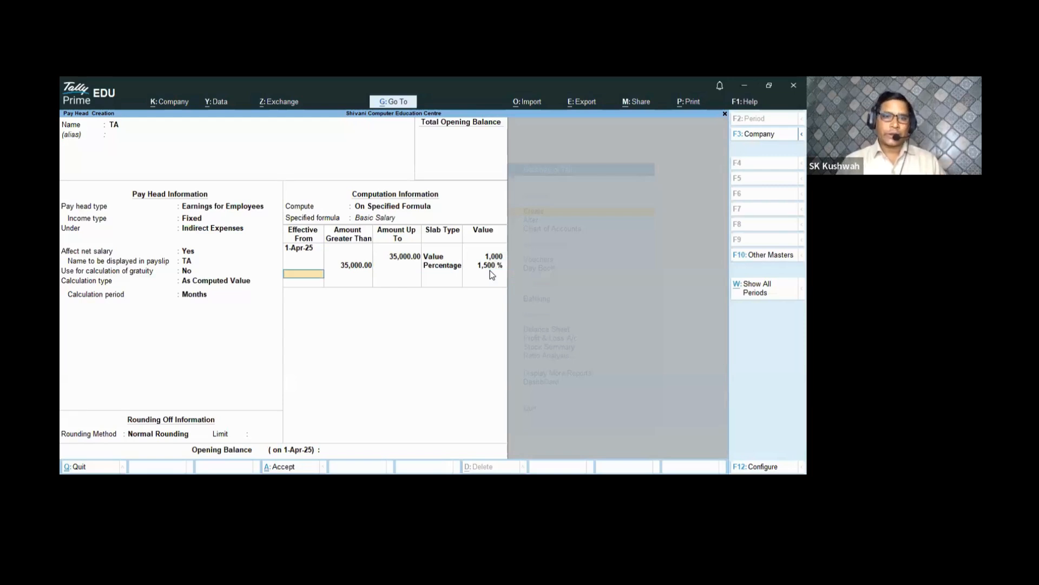
{"action": "key", "text": "Return"}
{"action": "key", "text": "Return"}
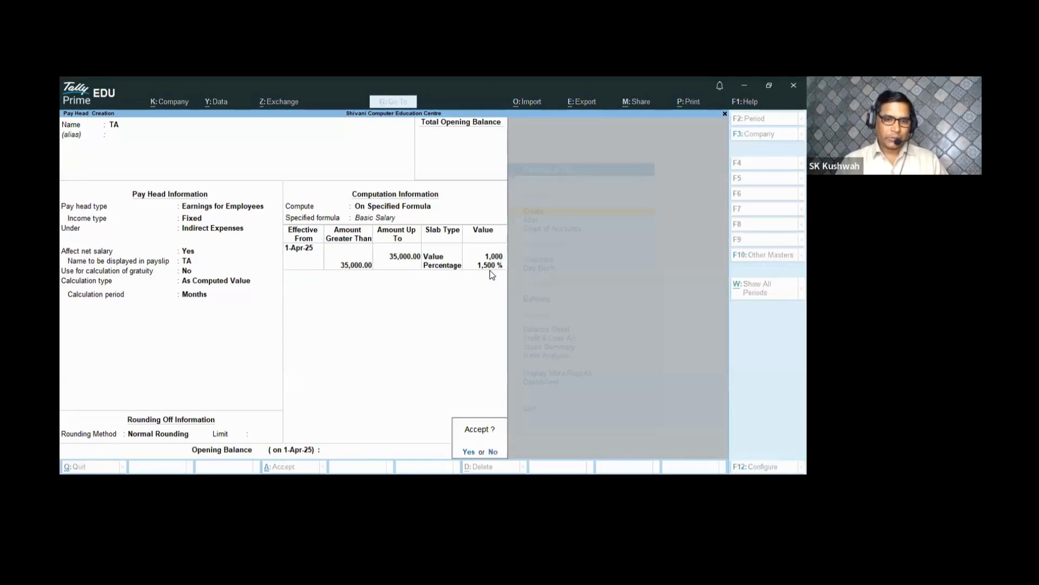
{"action": "key", "text": "Return"}
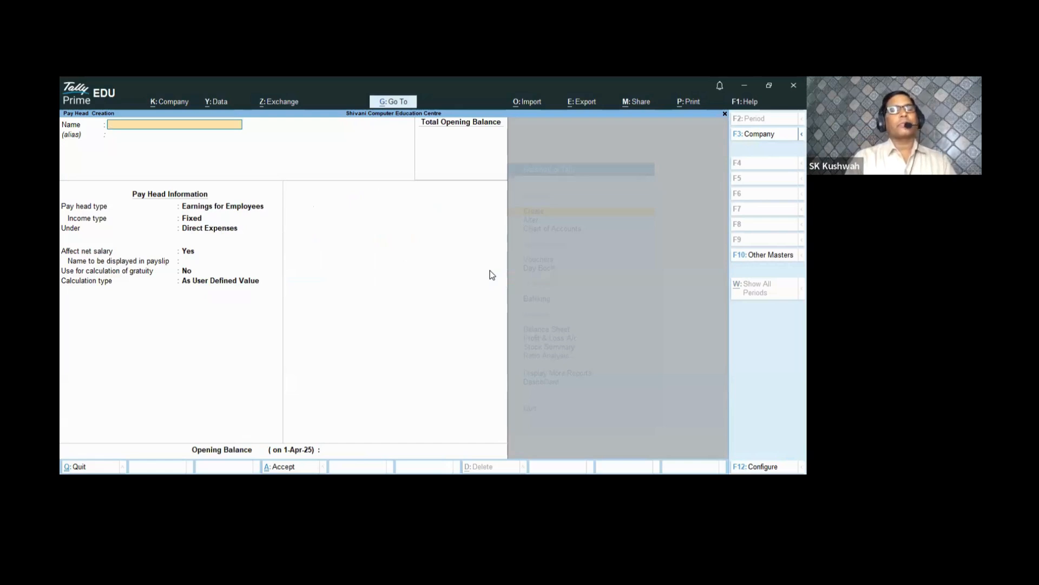
- Name the pay head Bouns as a Variable earning under Direct Expenses
{"action": "type", "text": "Bou"}
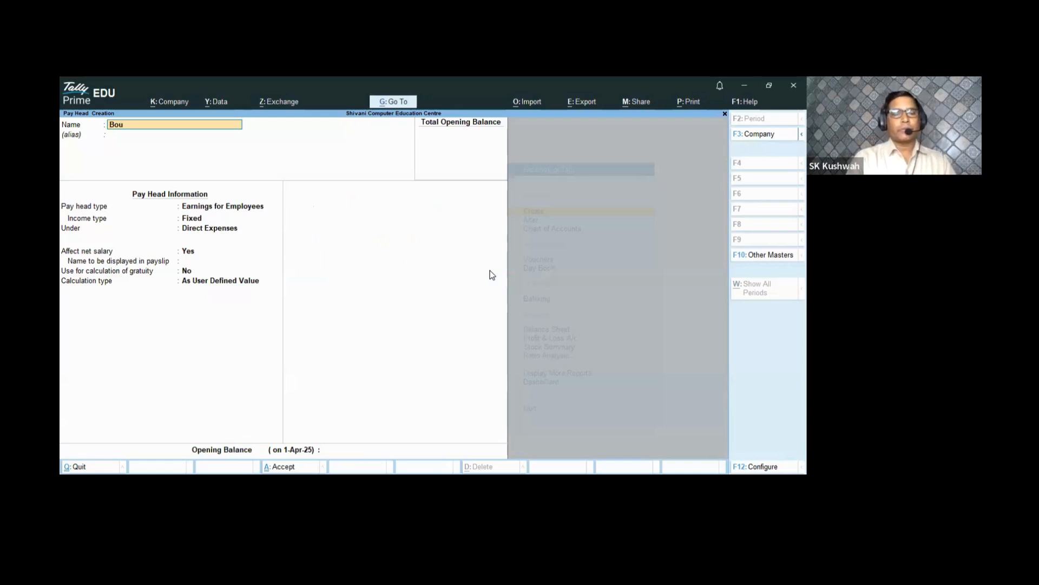
{"action": "type", "text": "ns"}
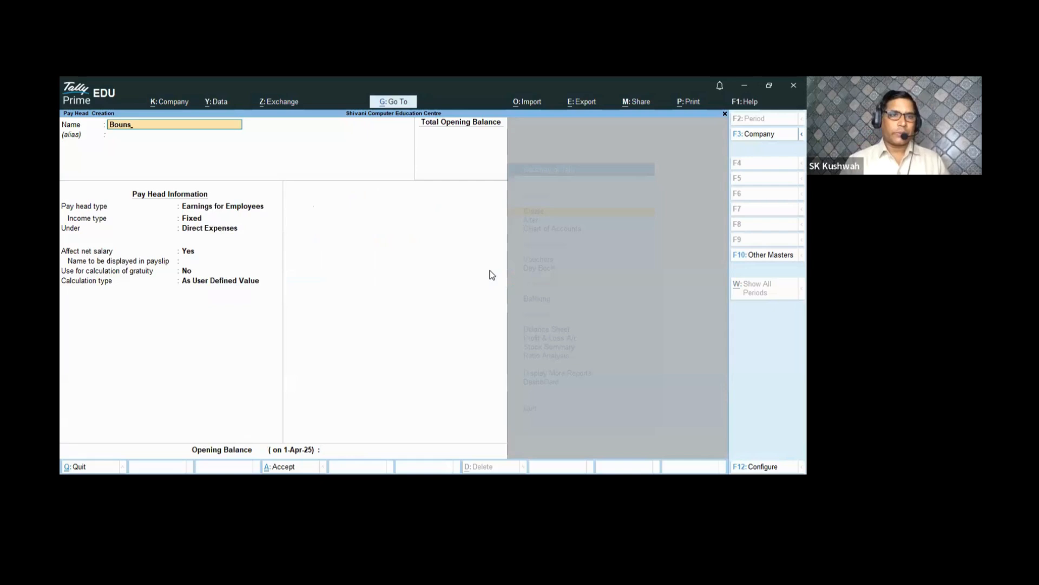
{"action": "key", "text": "Return"}
{"action": "key", "text": "Return"}
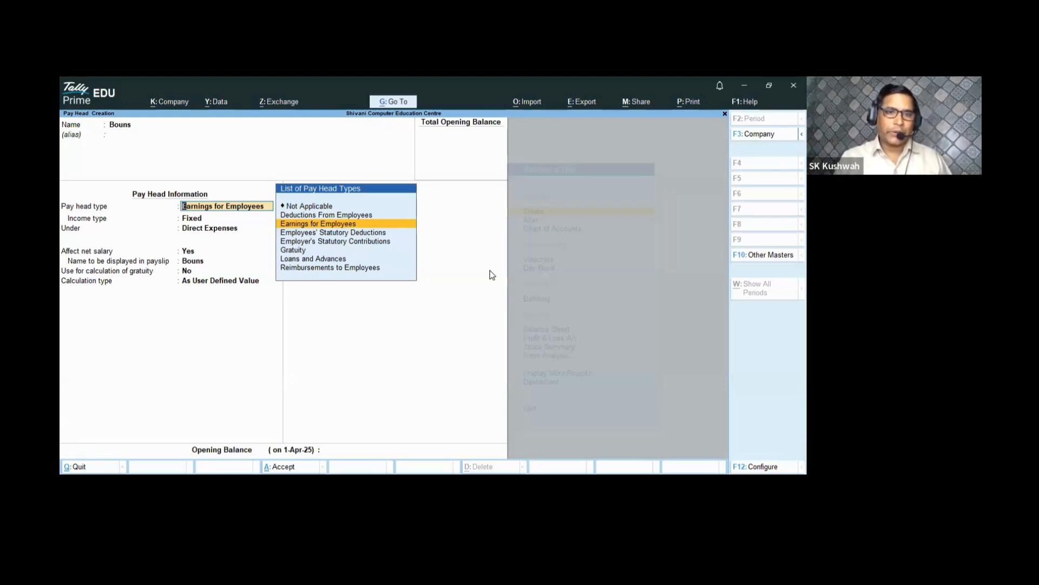
{"action": "key", "text": "Return"}
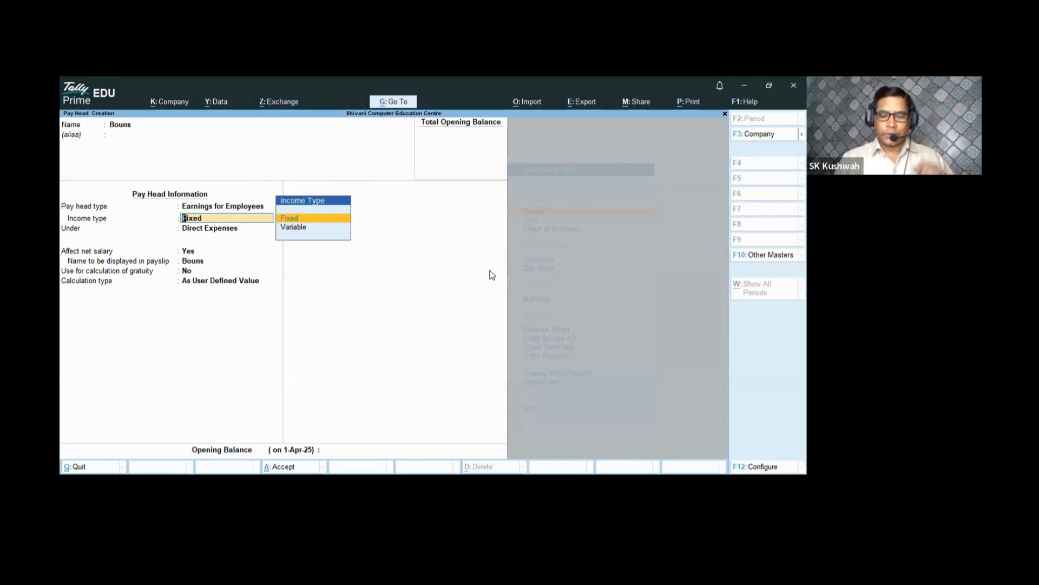
{"action": "key", "text": "Down"}
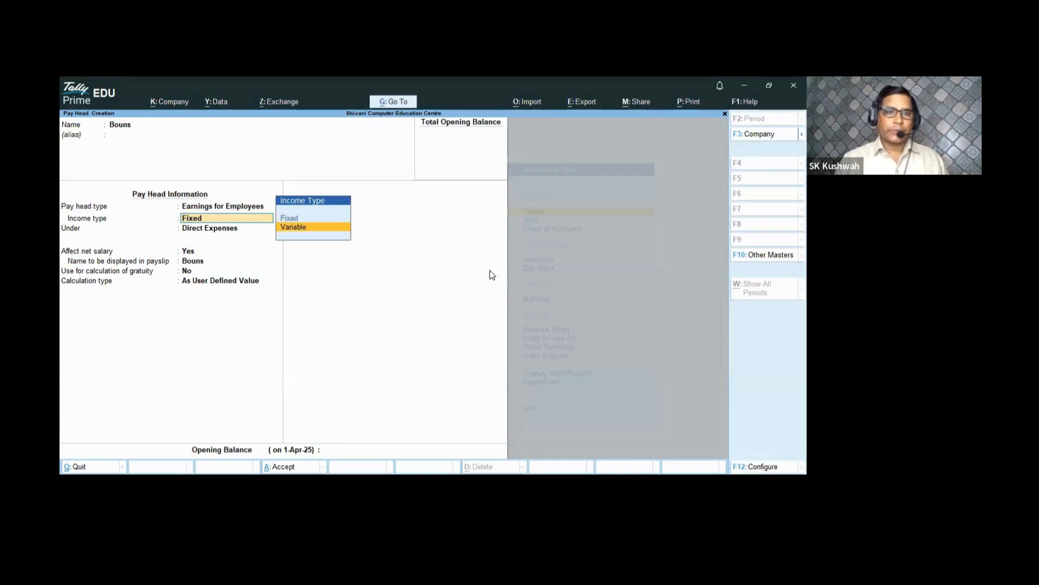
{"action": "key", "text": "Return"}
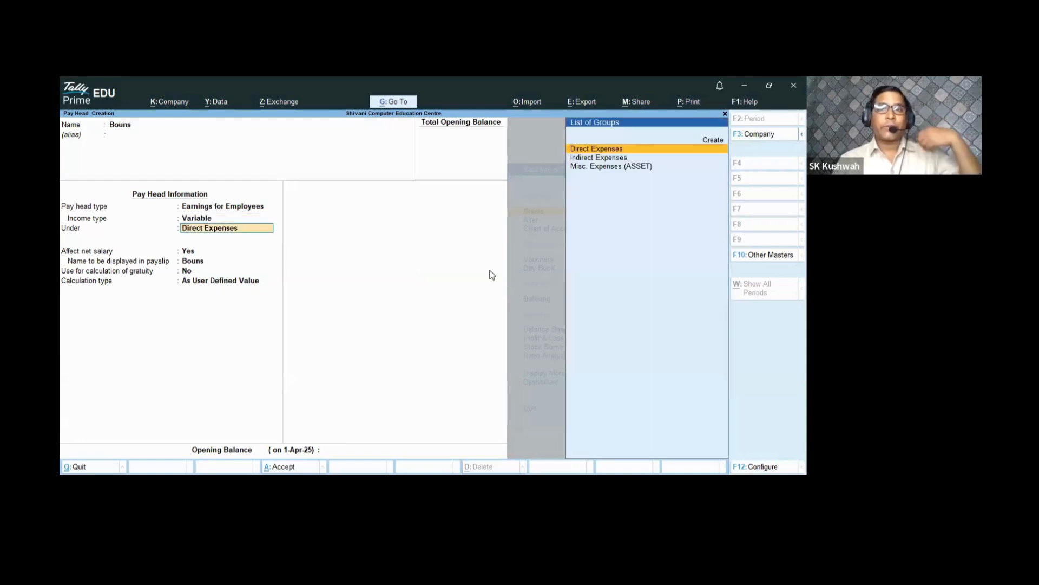
{"action": "key", "text": "Return"}
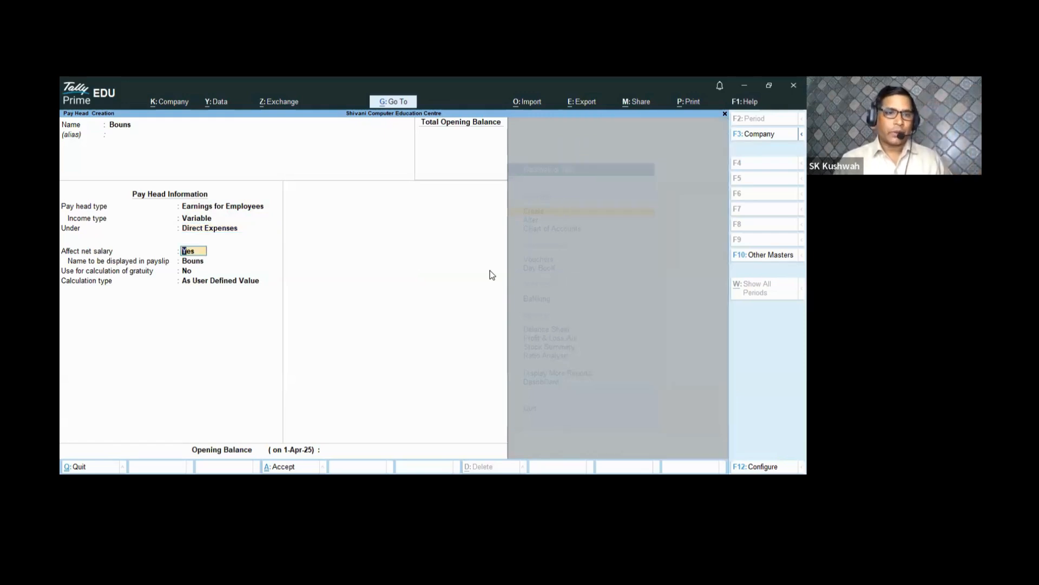
- Set Bouns to Flat Rate per Months with Normal Rounding and no rounding limit
{"action": "key", "text": "Return"}
{"action": "key", "text": "Return"}
{"action": "key", "text": "Return"}
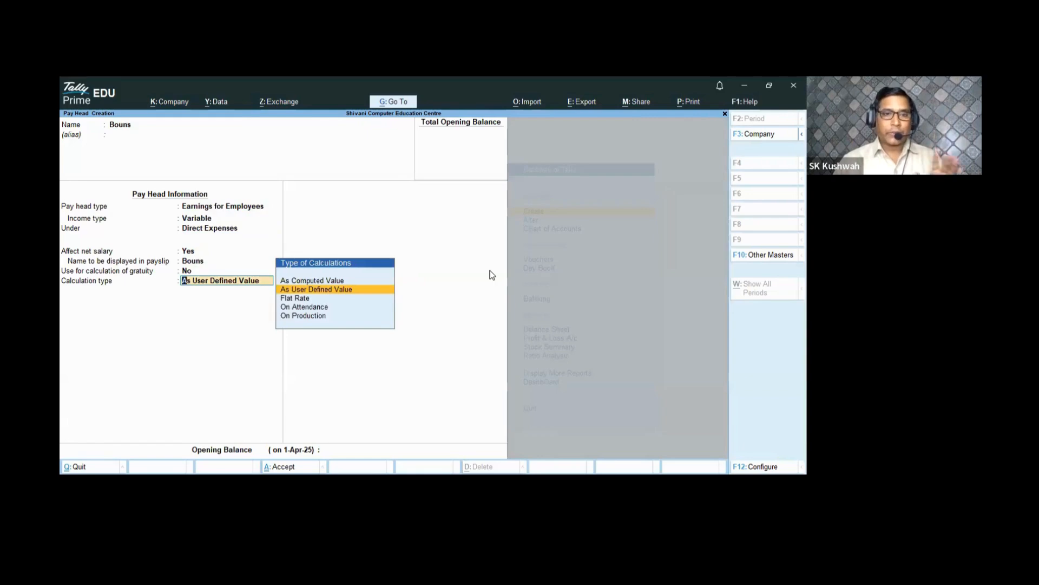
{"action": "key", "text": "Down"}
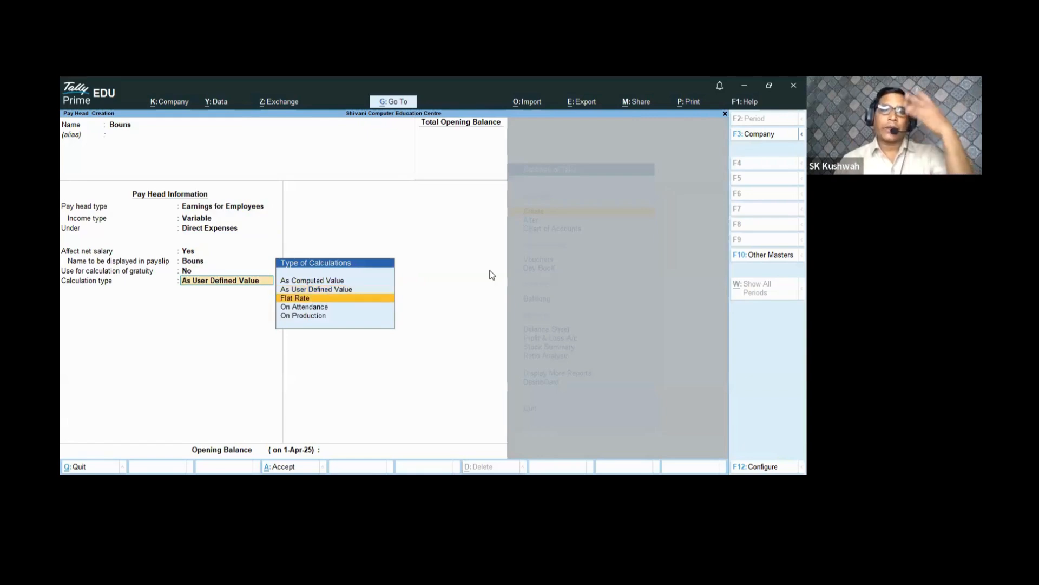
{"action": "key", "text": "Return"}
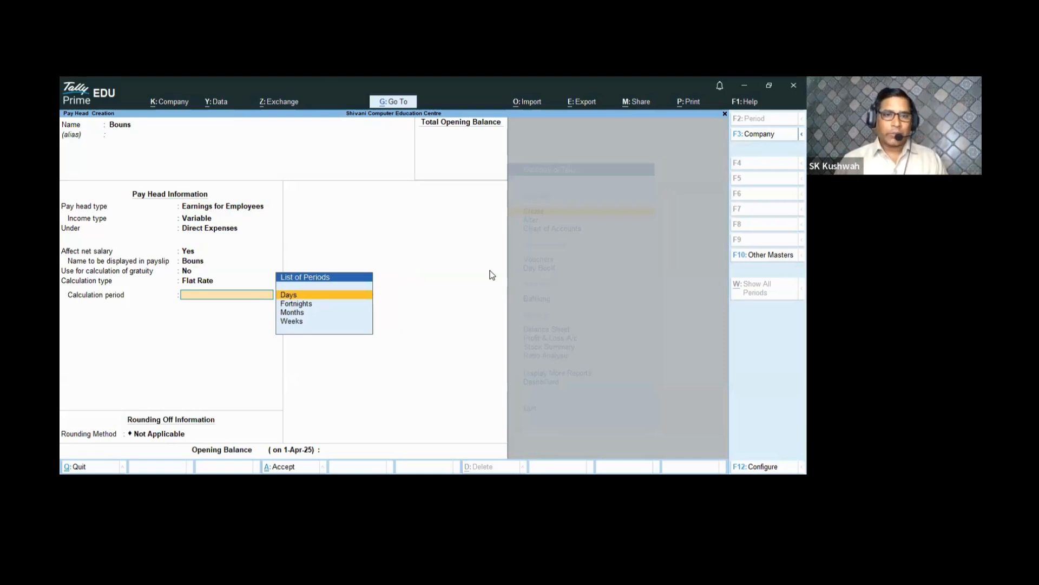
{"action": "key", "text": "Down"}
{"action": "key", "text": "Down"}
{"action": "key", "text": "Return"}
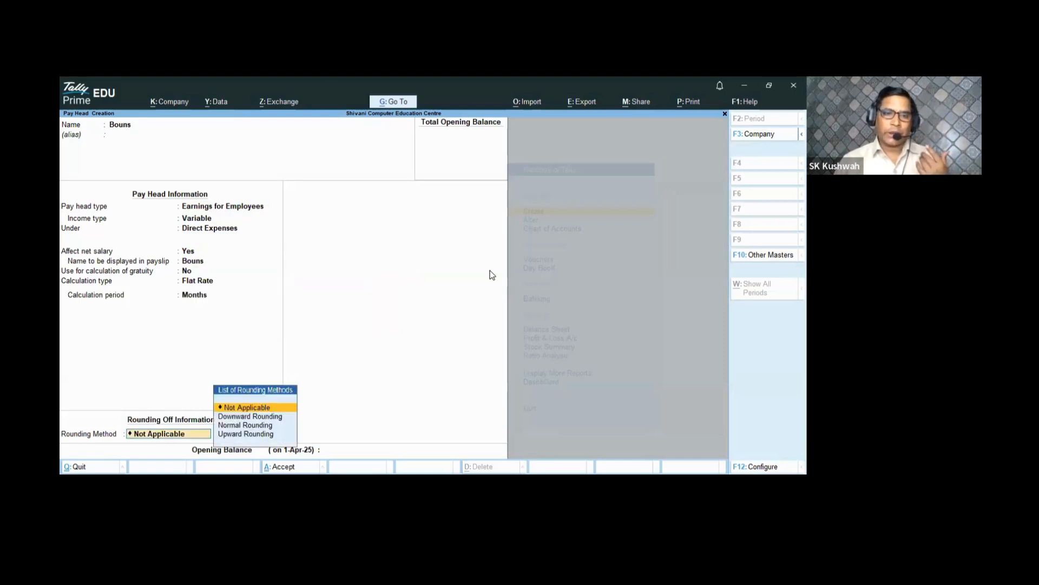
{"action": "key", "text": "Down"}
{"action": "key", "text": "Down"}
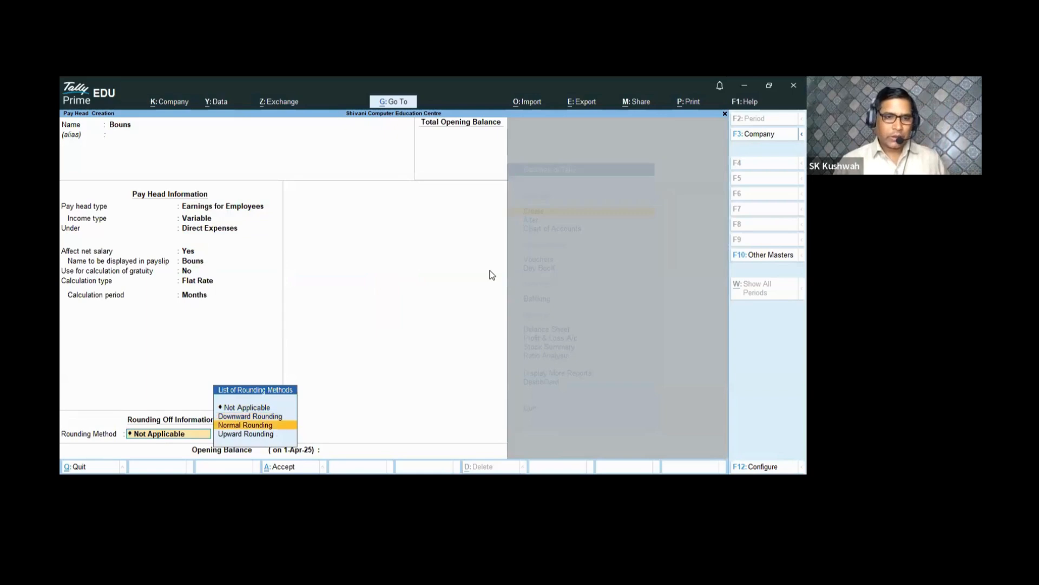
{"action": "key", "text": "Return"}
{"action": "key", "text": "Return"}
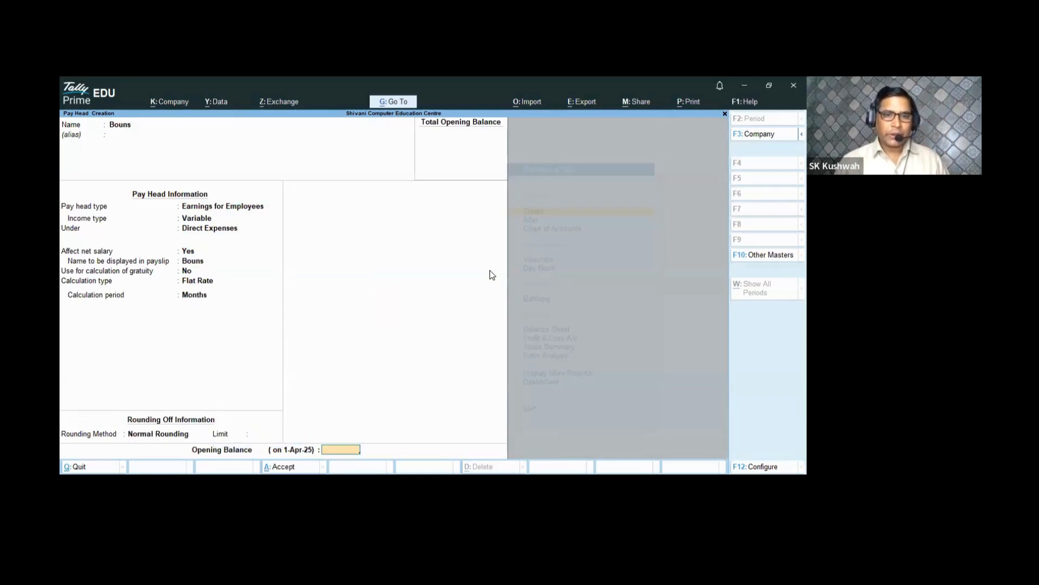
{"action": "key", "text": "Return"}
{"action": "key", "text": "Return"}
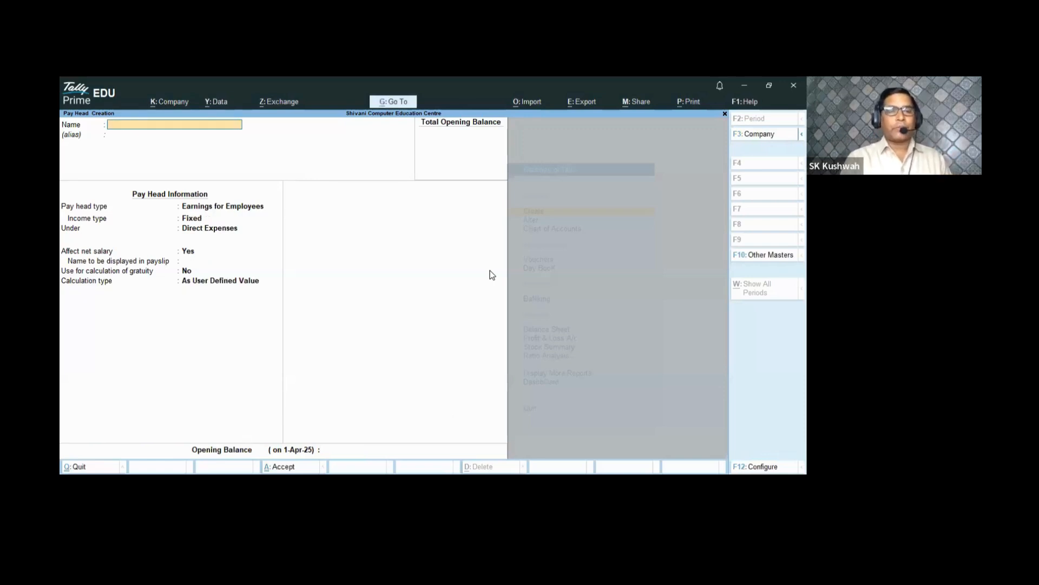
- Create PF as Deductions From Employees under Current Liabilities, calculated As Computed Value
{"action": "type", "text": "Pf"}
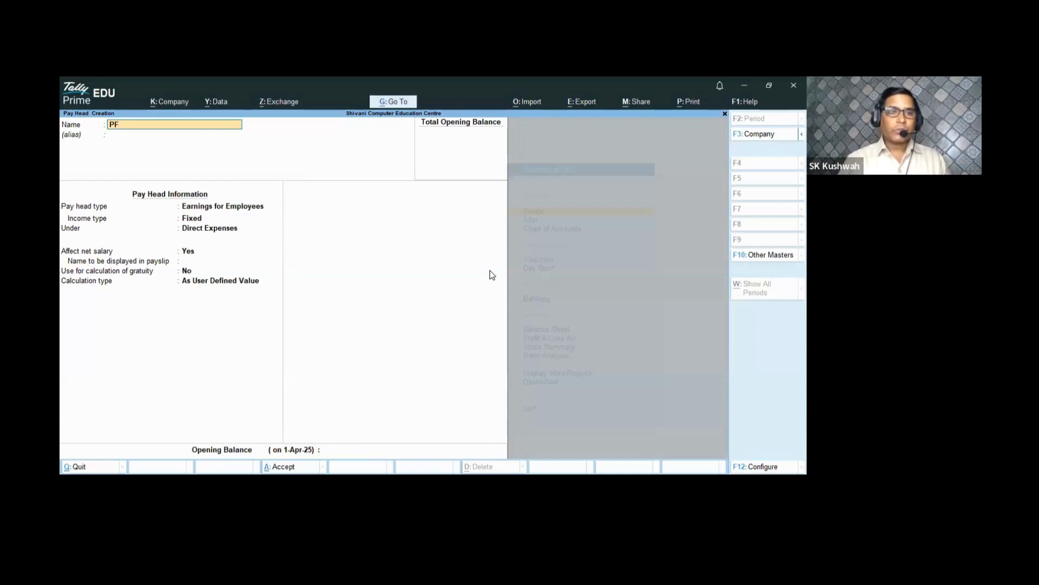
{"action": "key", "text": "Return"}
{"action": "key", "text": "Return"}
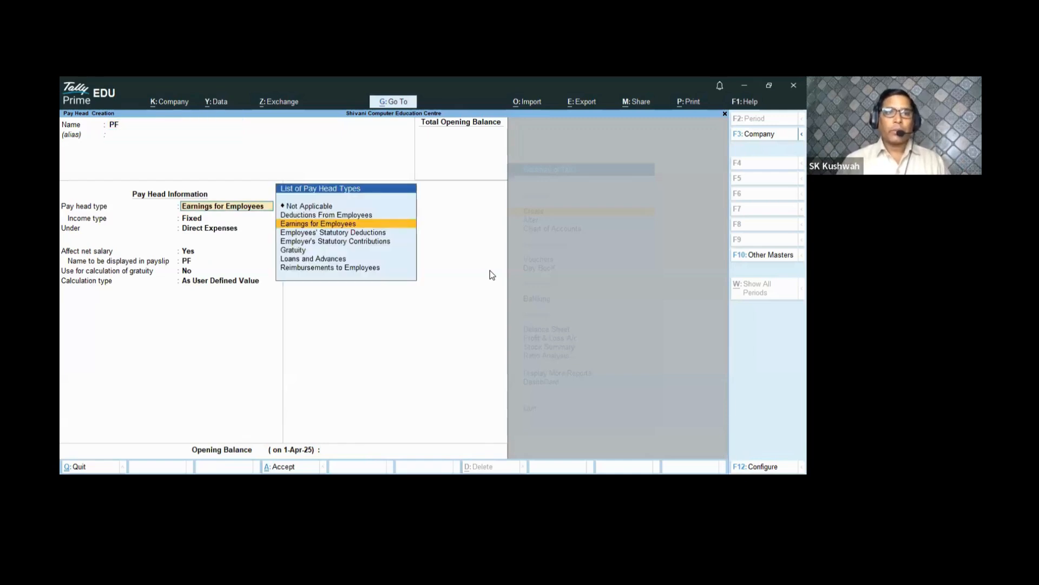
{"action": "key", "text": "Up"}
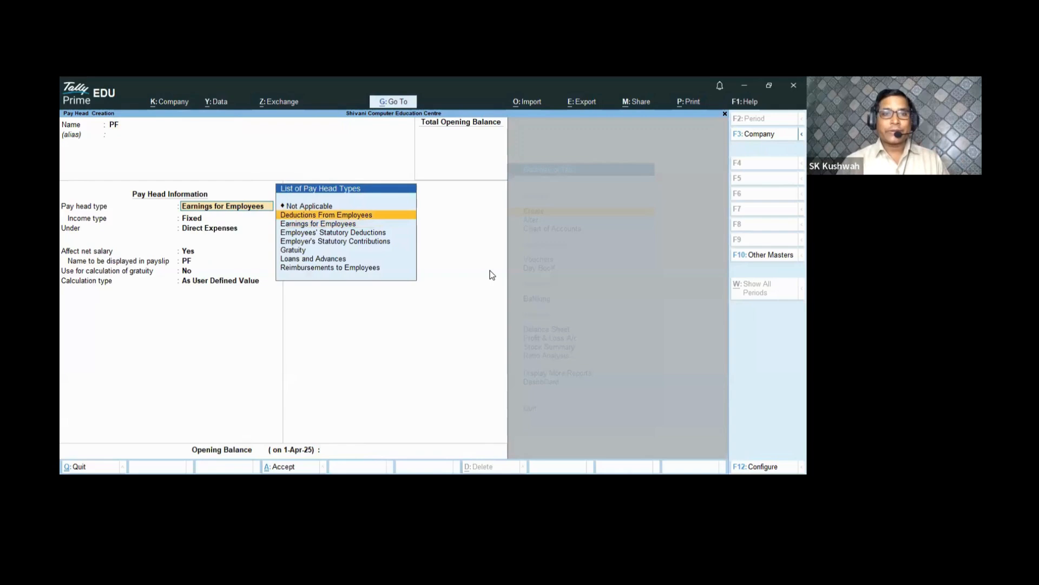
{"action": "key", "text": "Return"}
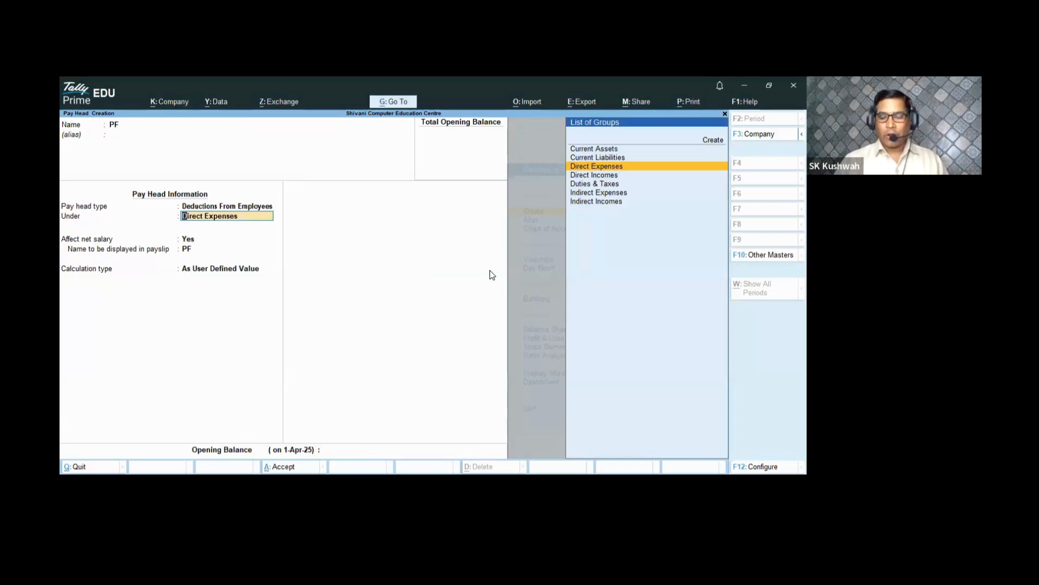
{"action": "key", "text": "Up"}
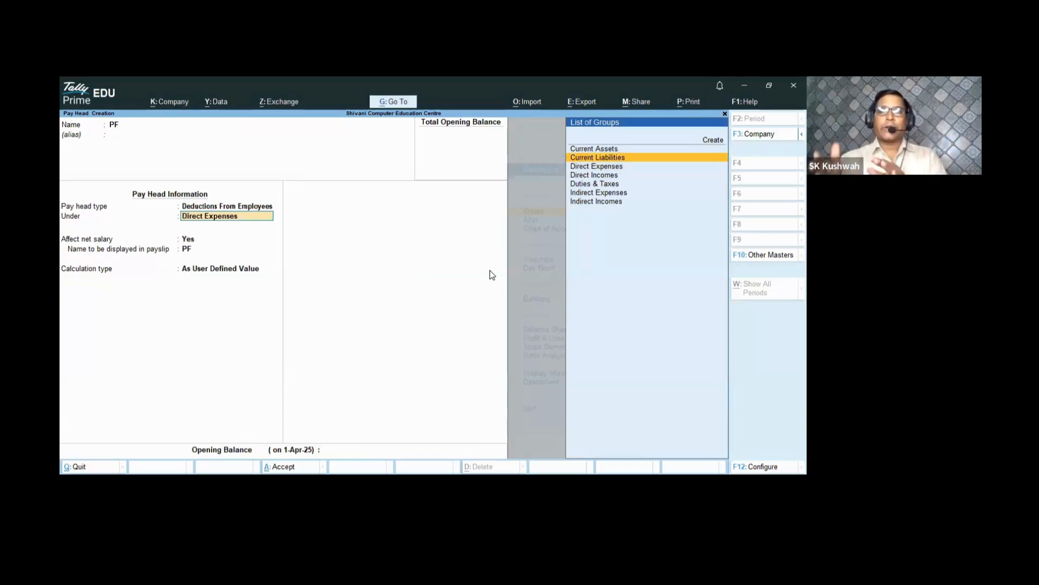
{"action": "key", "text": "Return"}
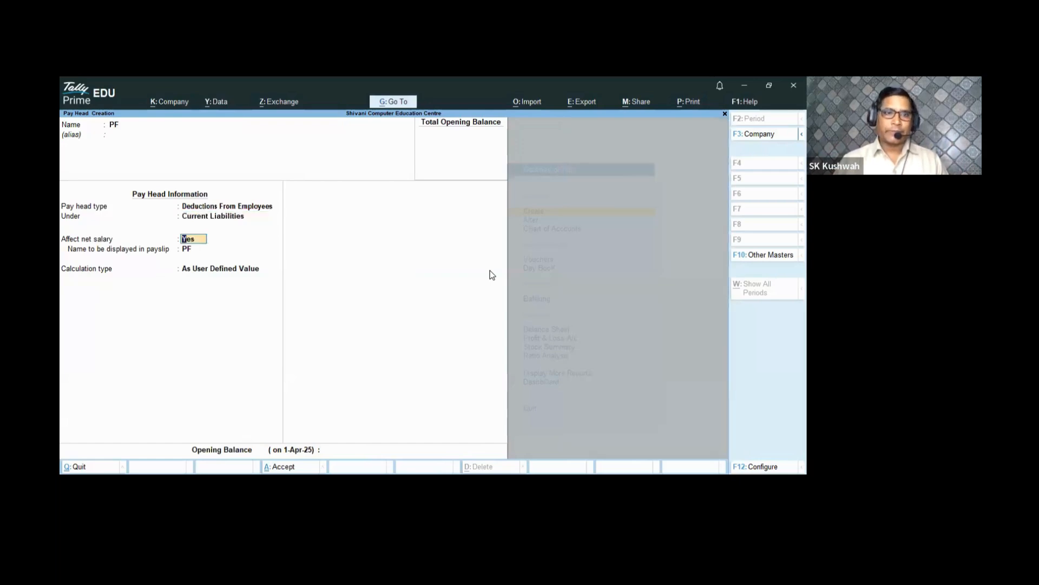
{"action": "key", "text": "Return"}
{"action": "key", "text": "Return"}
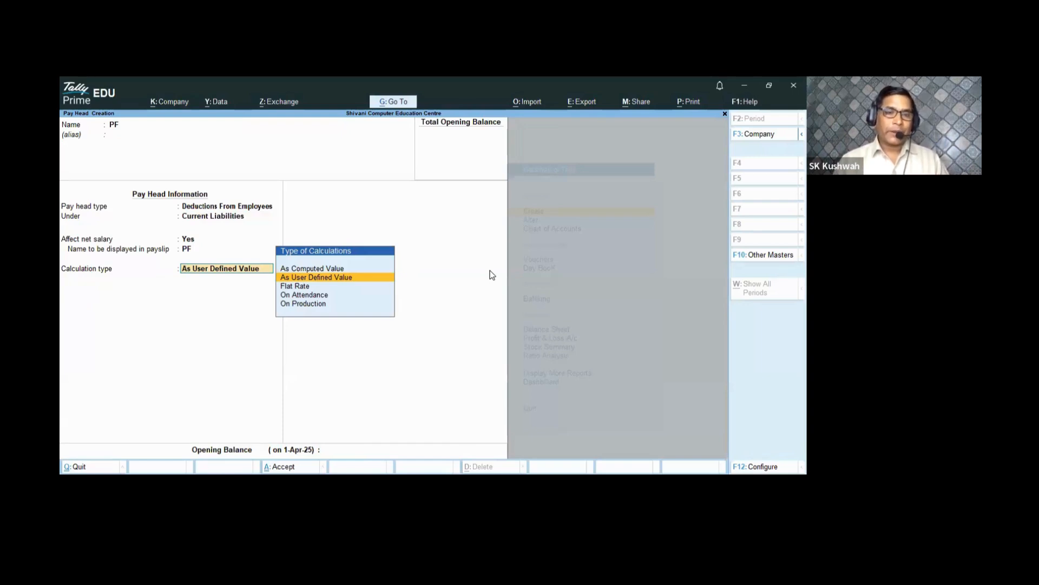
{"action": "key", "text": "Up"}
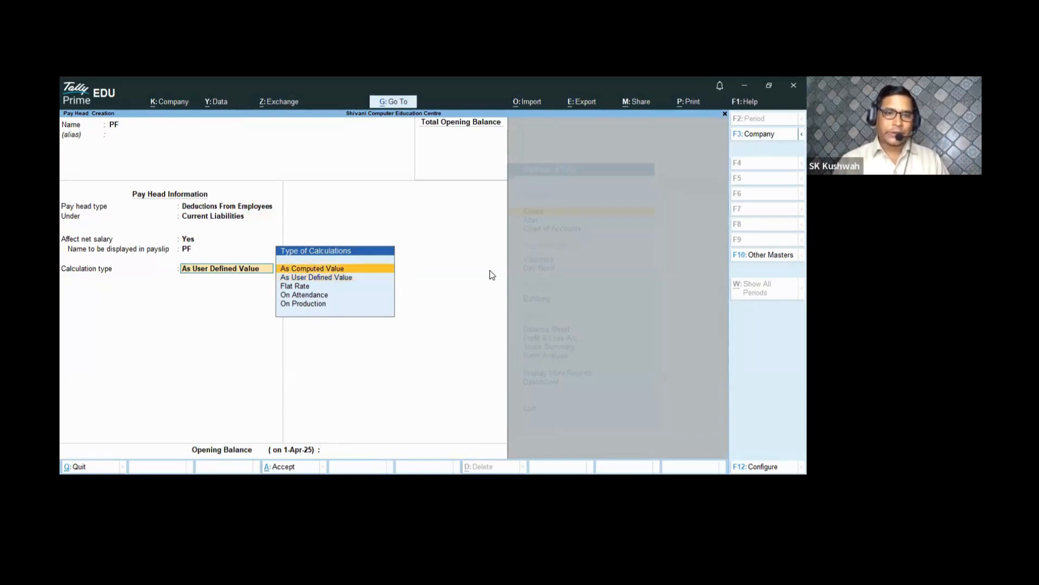
{"action": "key", "text": "Return"}
- Give PF Normal Rounding and compute it on a formula of Basic Salary
{"action": "key", "text": "Down"}
{"action": "key", "text": "Down"}
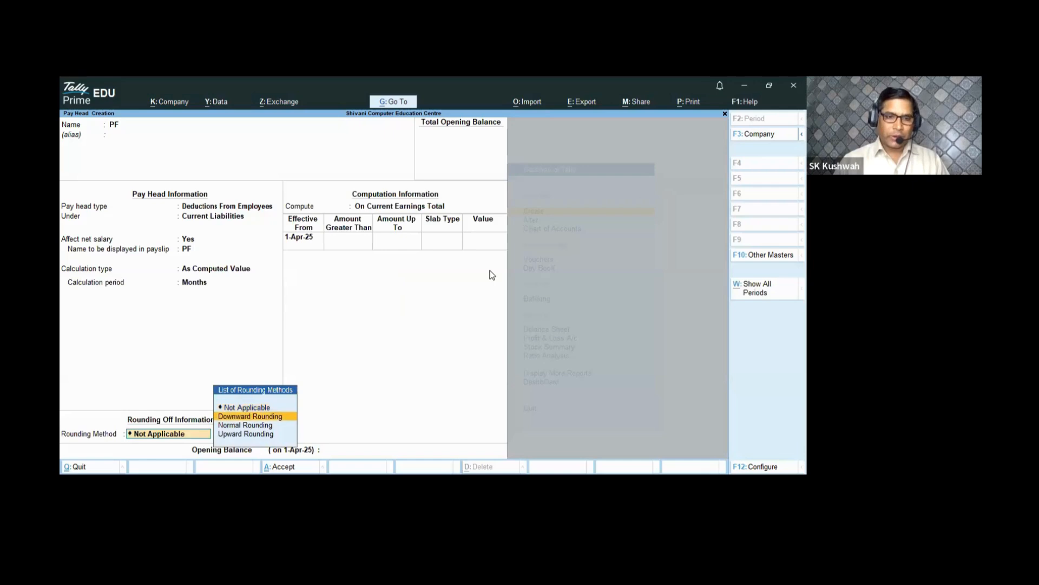
{"action": "key", "text": "Return"}
{"action": "key", "text": "Return"}
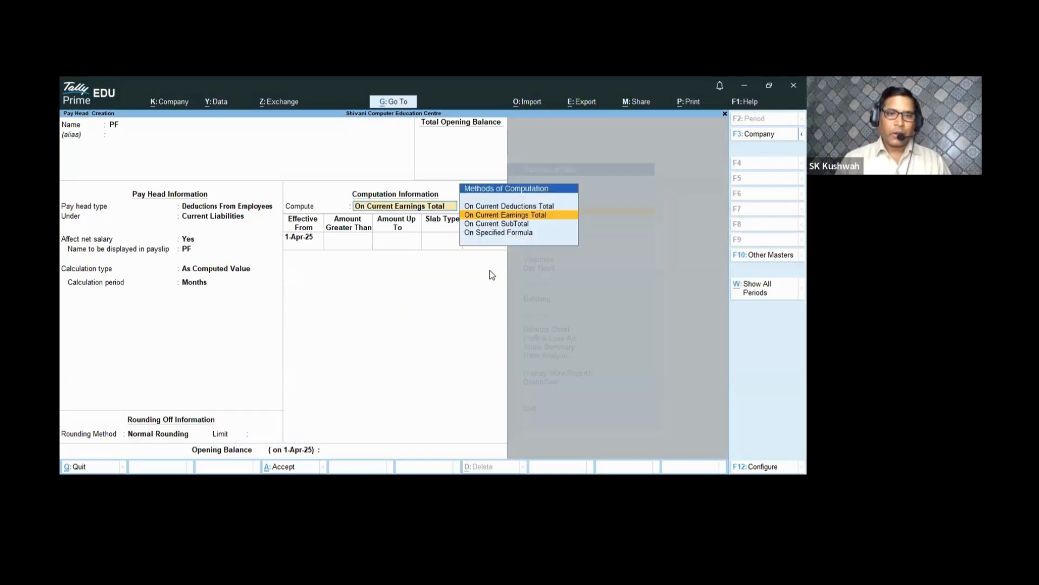
{"action": "key", "text": "Down"}
{"action": "key", "text": "Down"}
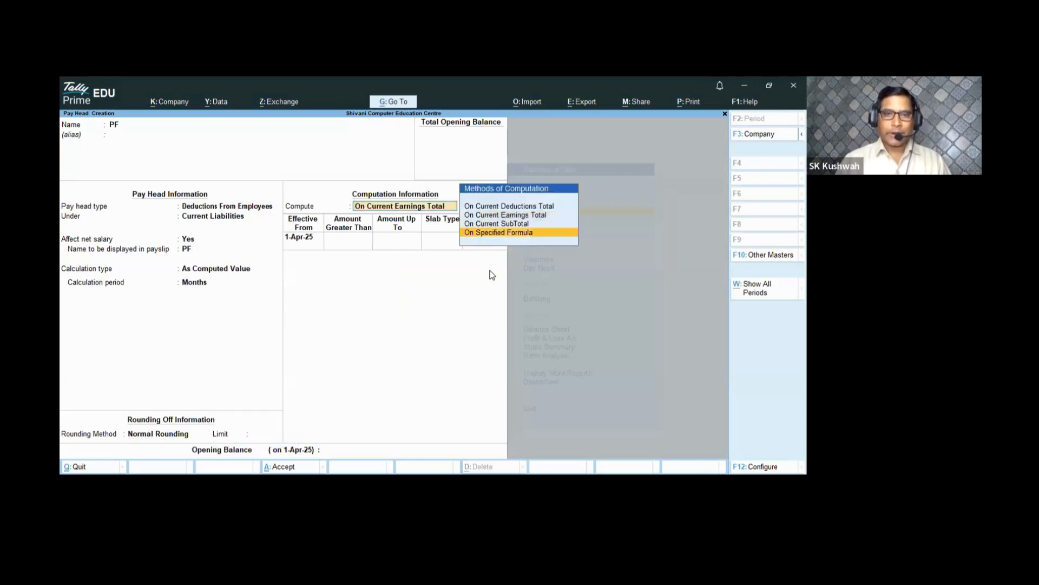
{"action": "key", "text": "Return"}
{"action": "key", "text": "Return"}
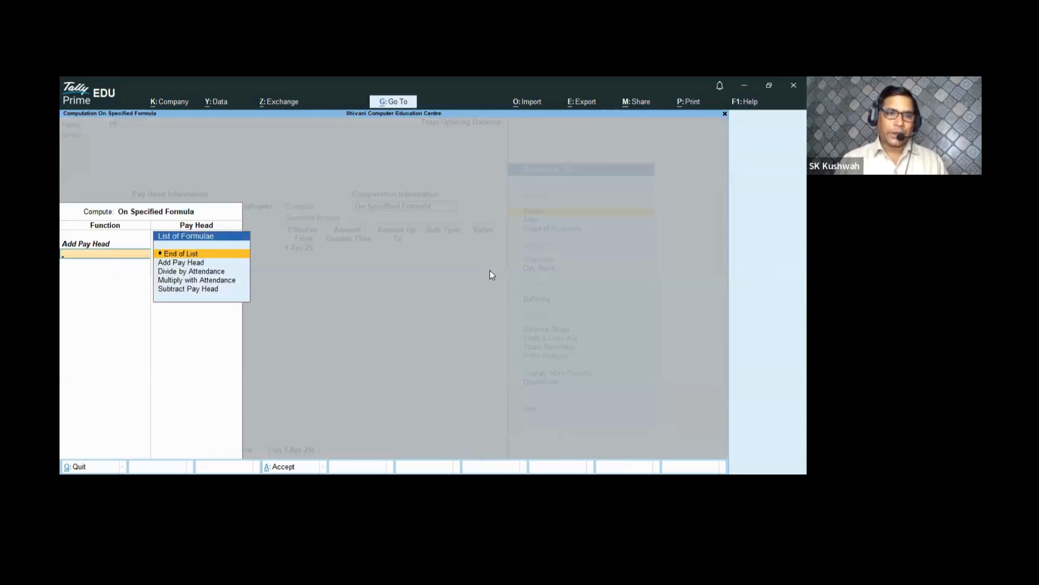
{"action": "key", "text": "Return"}
- Enter PF slabs of 6% up to 35,000 and 6% above, then start naming ESI
{"action": "key", "text": "Return"}
{"action": "type", "text": "3"}
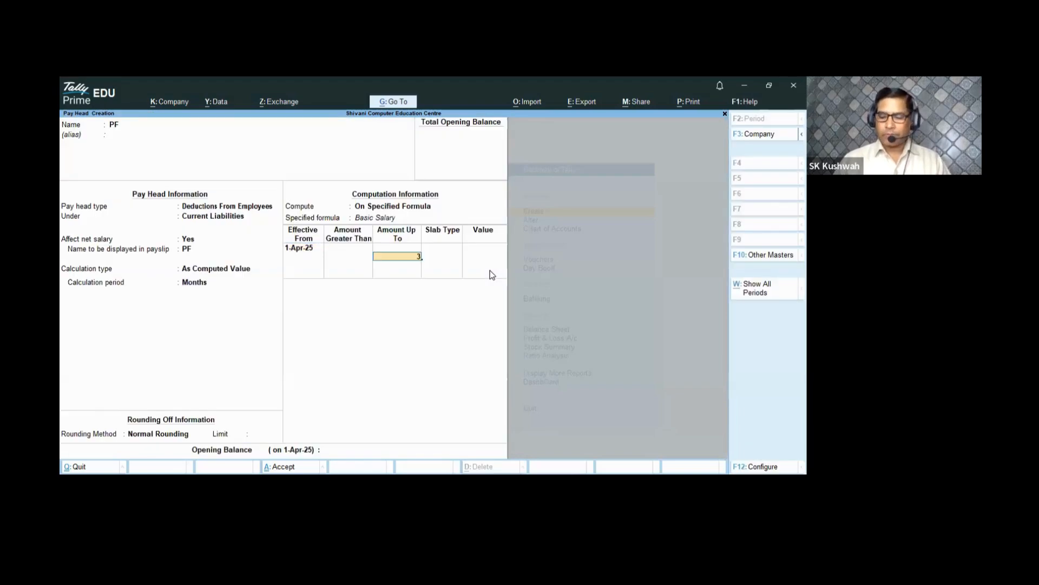
{"action": "type", "text": "5,000"}
{"action": "key", "text": "Return"}
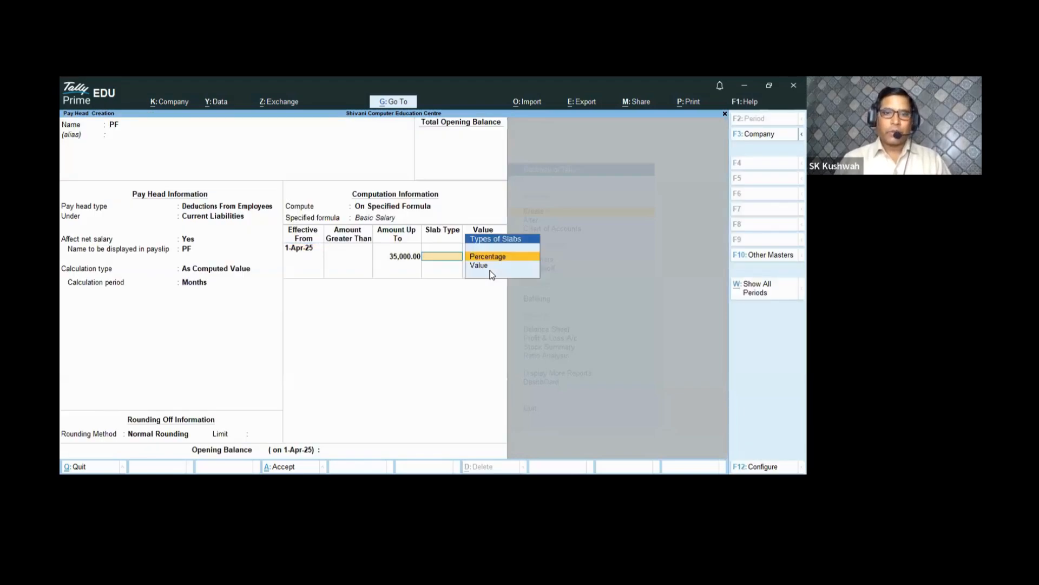
{"action": "key", "text": "Return"}
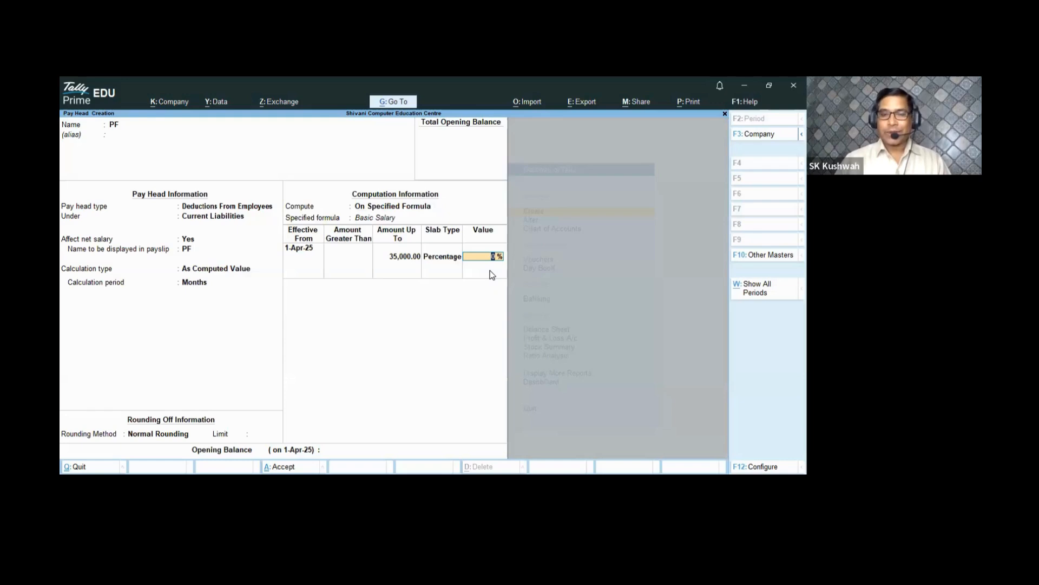
{"action": "type", "text": "6"}
{"action": "key", "text": "Return"}
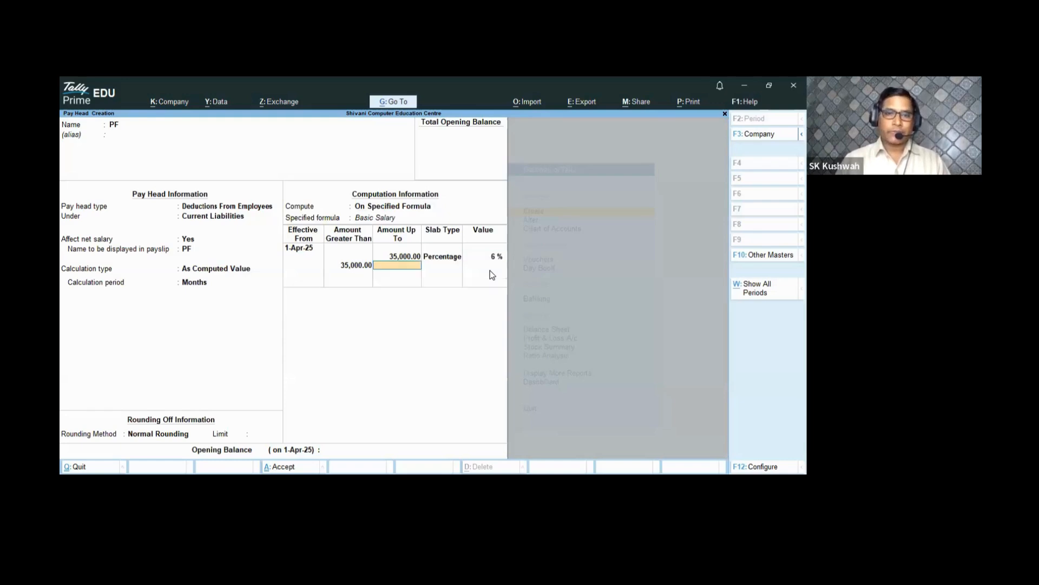
{"action": "key", "text": "Return"}
{"action": "key", "text": "Return"}
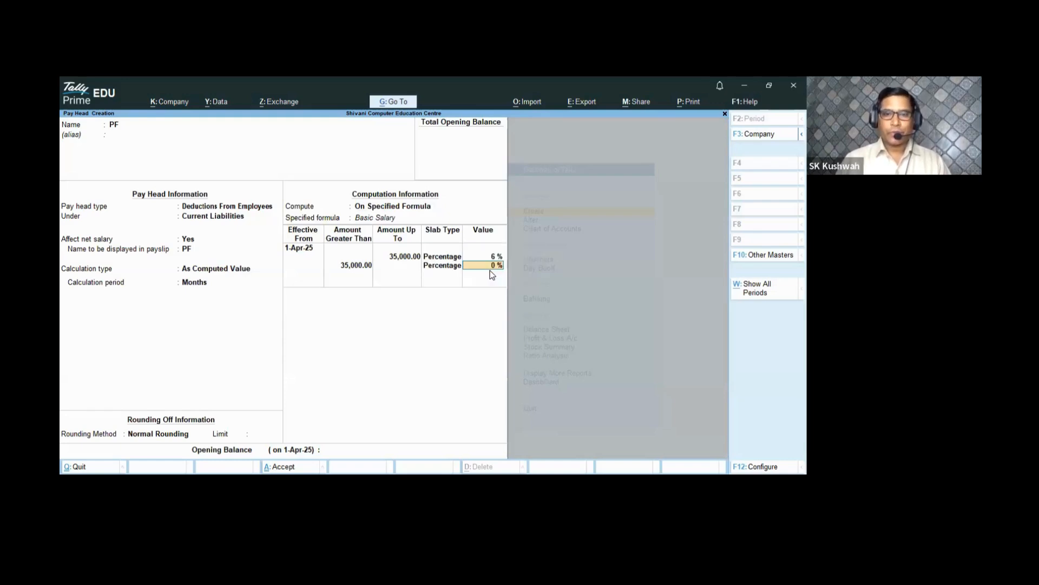
{"action": "type", "text": "6"}
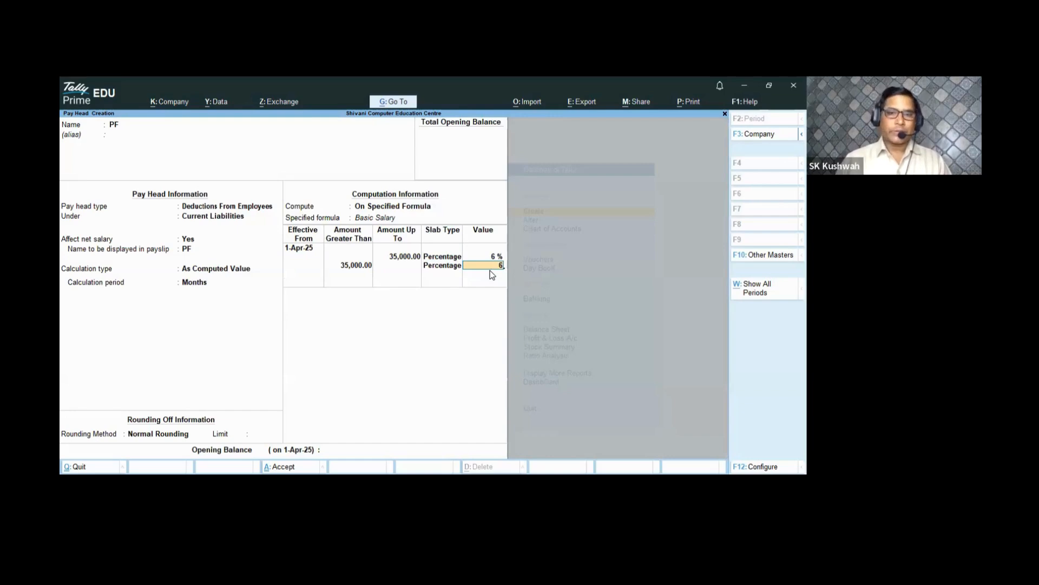
{"action": "key", "text": "Return"}
{"action": "key", "text": "Return"}
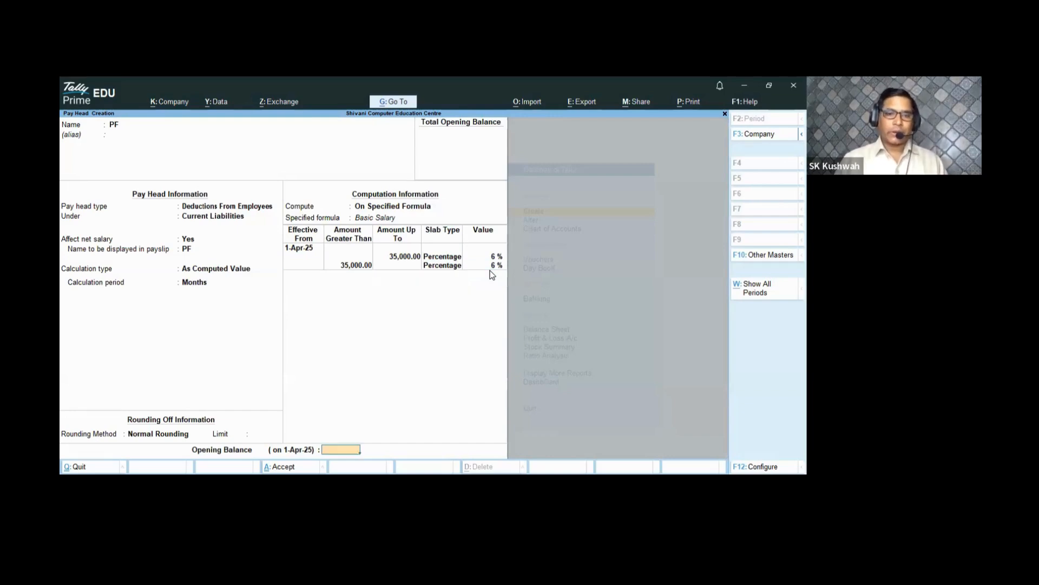
{"action": "key", "text": "Return"}
{"action": "key", "text": "Return"}
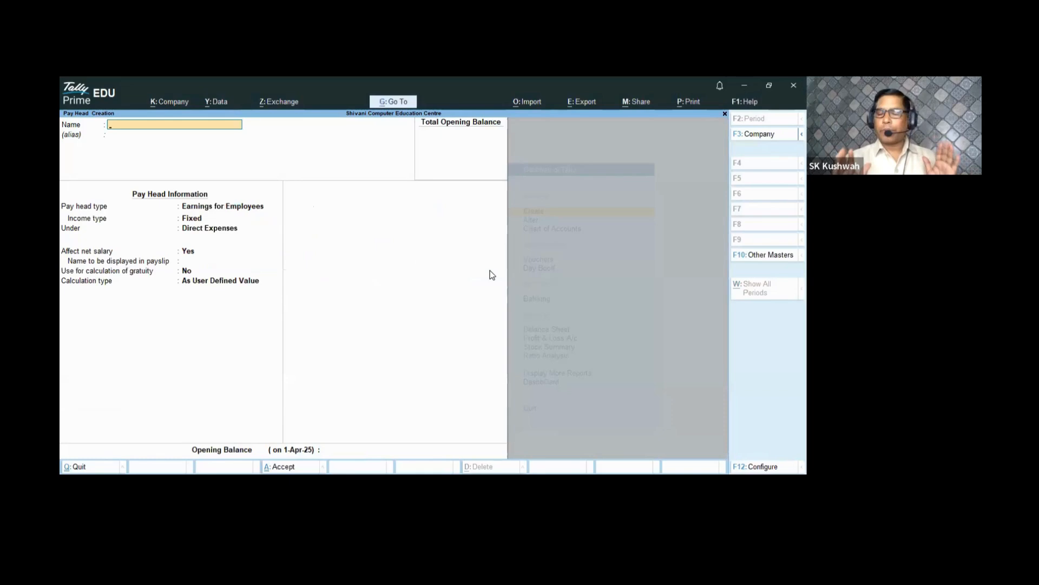
{"action": "type", "text": "E"}
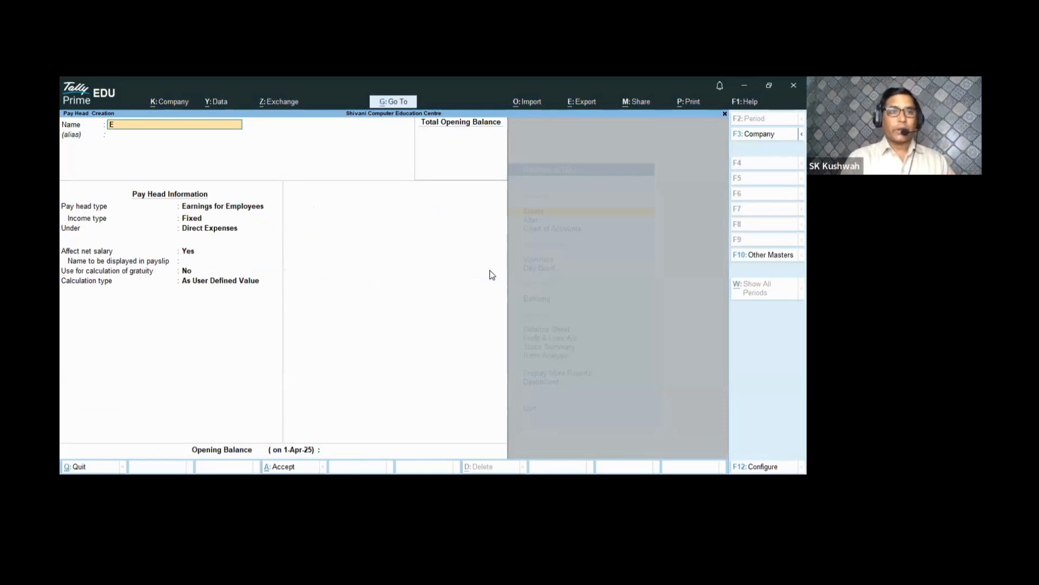
{"action": "type", "text": "siSI"}
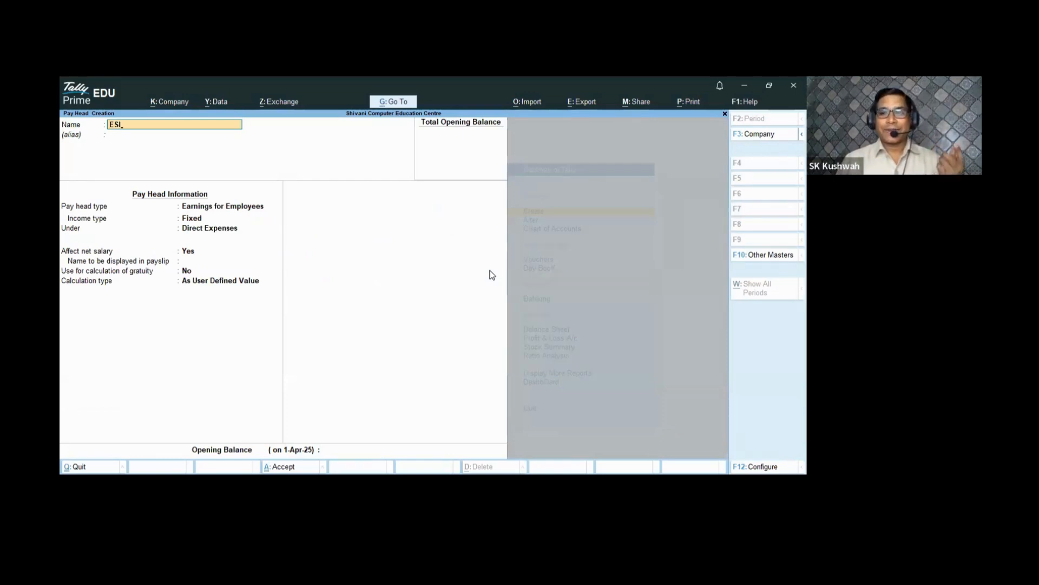
- Make ESI a Deductions From Employees head under Current Liabilities, affecting net salary
{"action": "key", "text": "Return"}
{"action": "key", "text": "Return"}
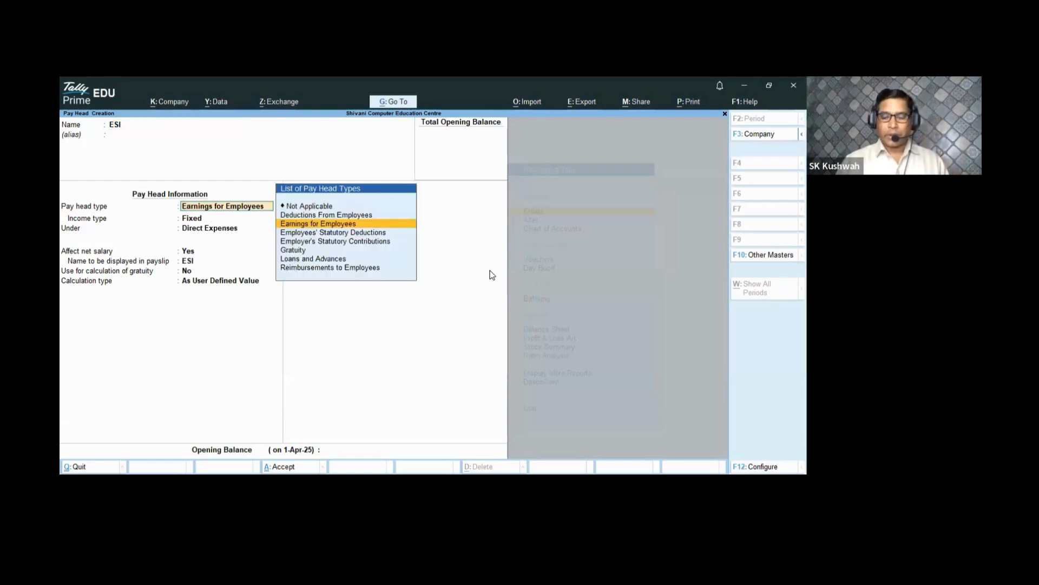
{"action": "key", "text": "Up"}
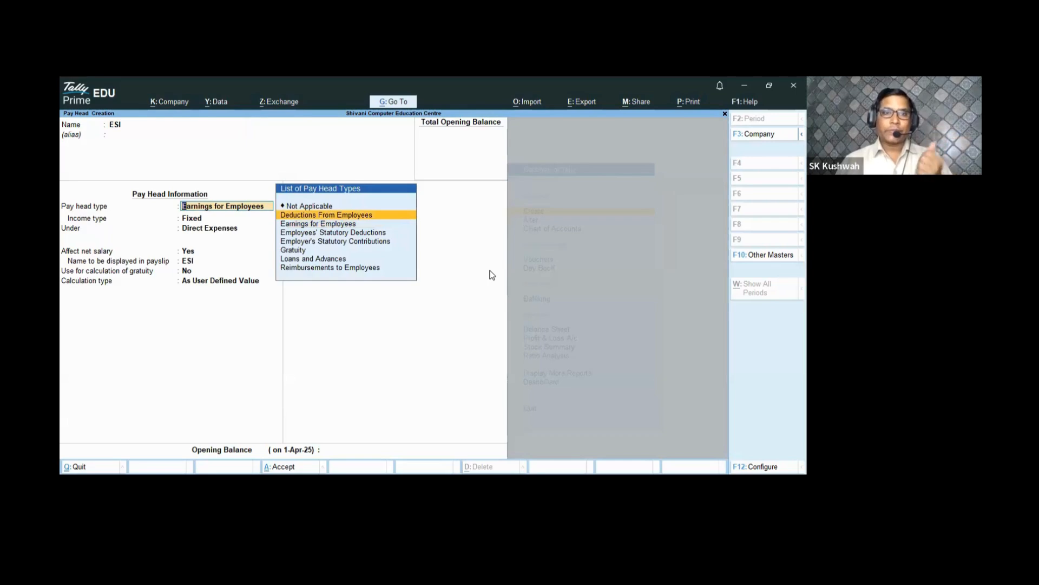
{"action": "key", "text": "Return"}
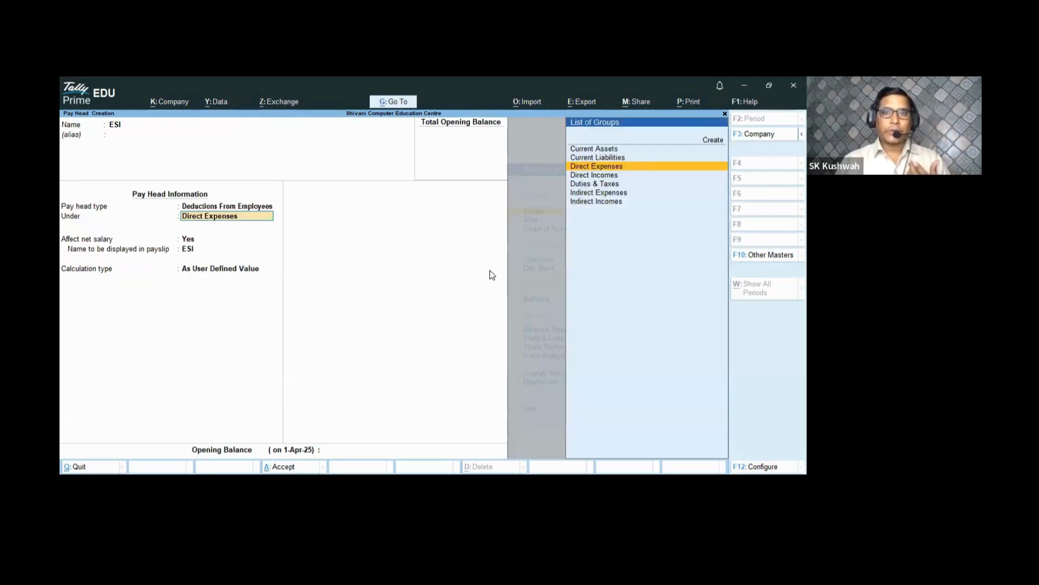
{"action": "key", "text": "Up"}
{"action": "key", "text": "Return"}
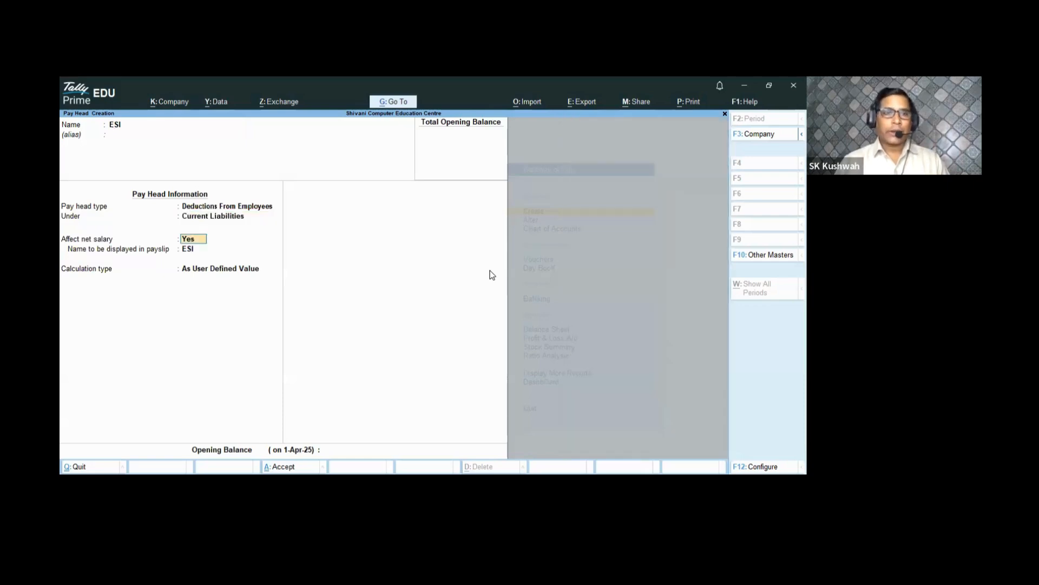
{"action": "key", "text": "Return"}
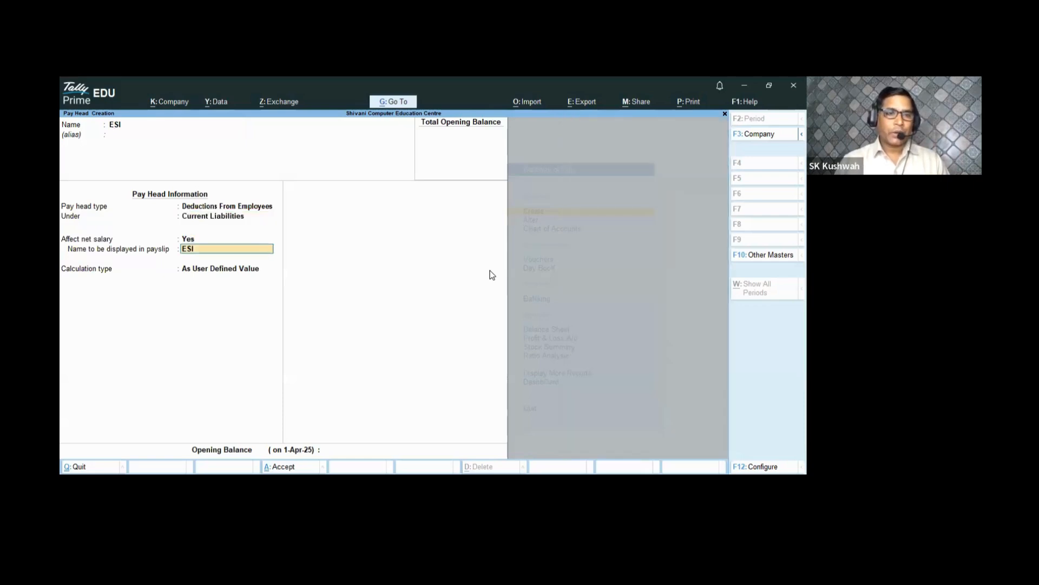
{"action": "key", "text": "Return"}
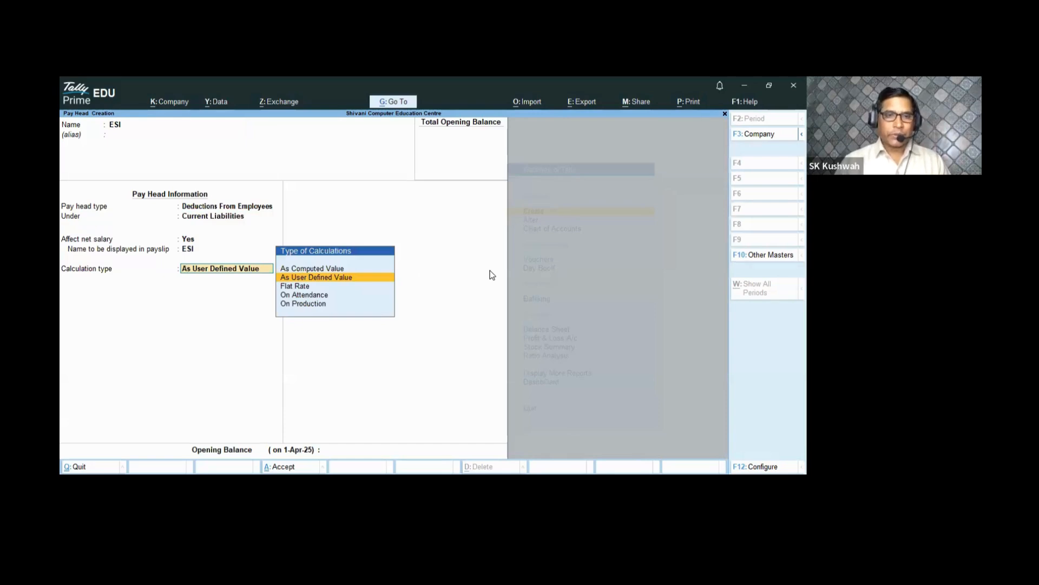
- Set ESI to As Computed Value with Normal Rounding, moving toward On Specified Formula
{"action": "key", "text": "Up"}
{"action": "key", "text": "Return"}
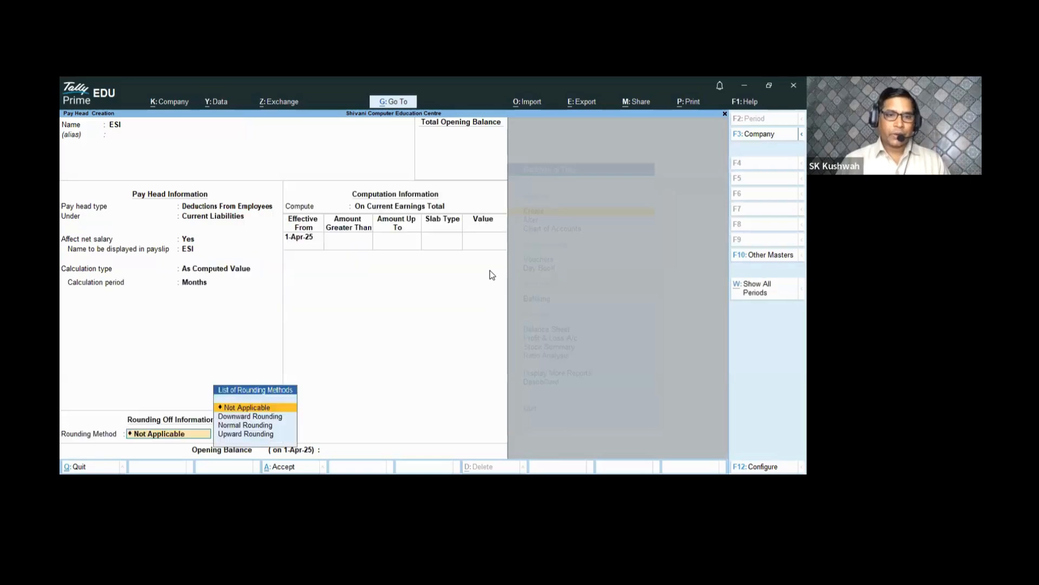
{"action": "key", "text": "Down"}
{"action": "key", "text": "Down"}
{"action": "key", "text": "Return"}
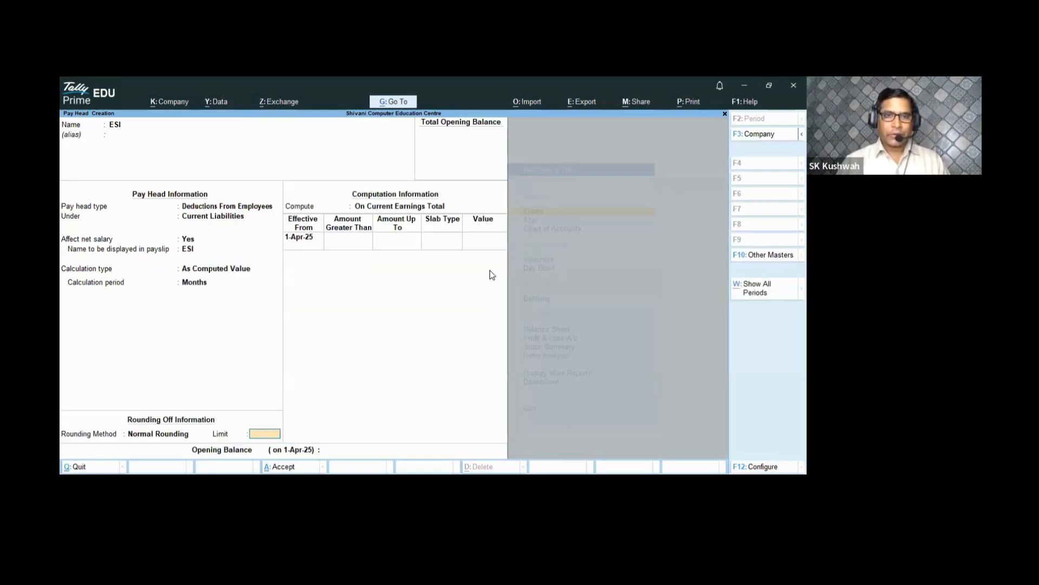
{"action": "key", "text": "Return"}
{"action": "key", "text": "Down"}
{"action": "key", "text": "Down"}
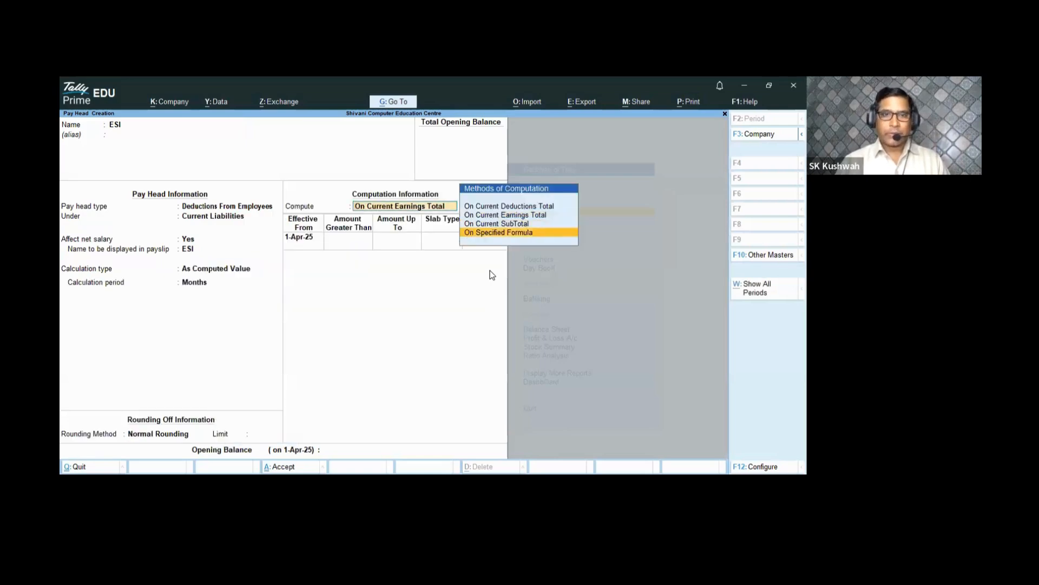
- Compute ESI on Basic Salary with a 3% slab up to 35,000
{"action": "key", "text": "Return"}
{"action": "key", "text": "Return"}
{"action": "key", "text": "Return"}
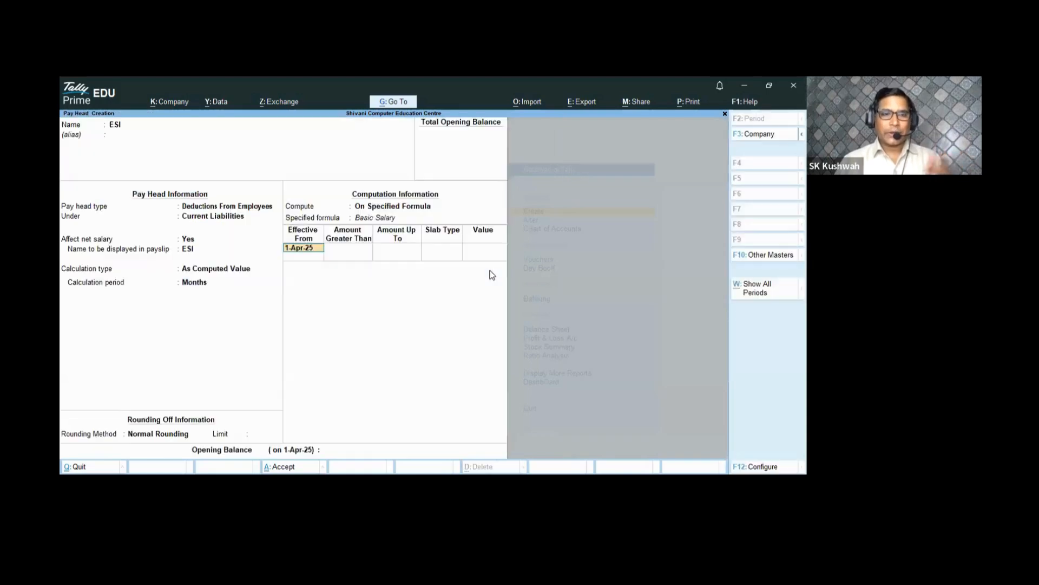
{"action": "key", "text": "Return"}
{"action": "type", "text": "35"}
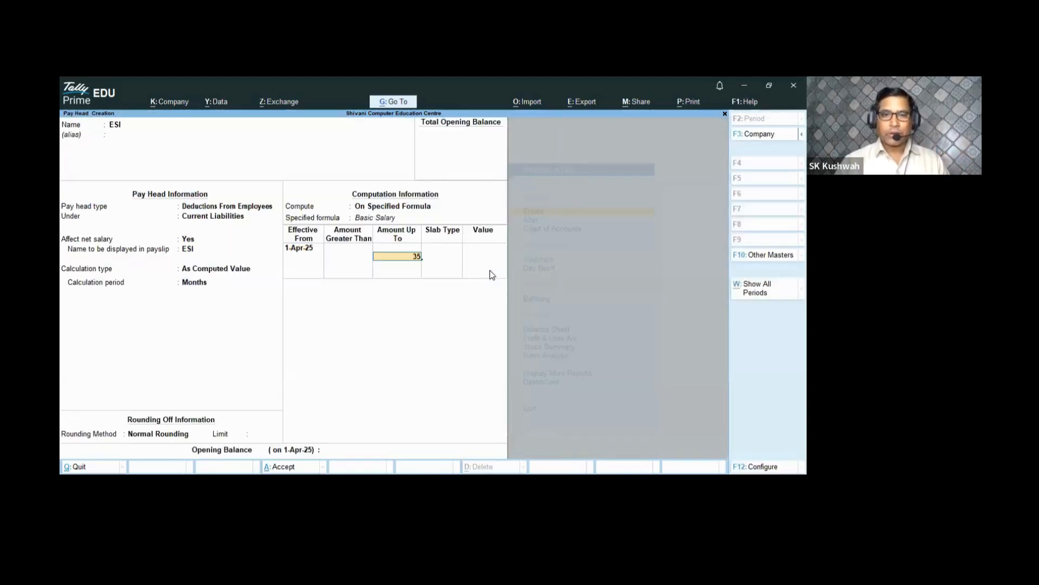
{"action": "type", "text": ",000"}
{"action": "key", "text": "Return"}
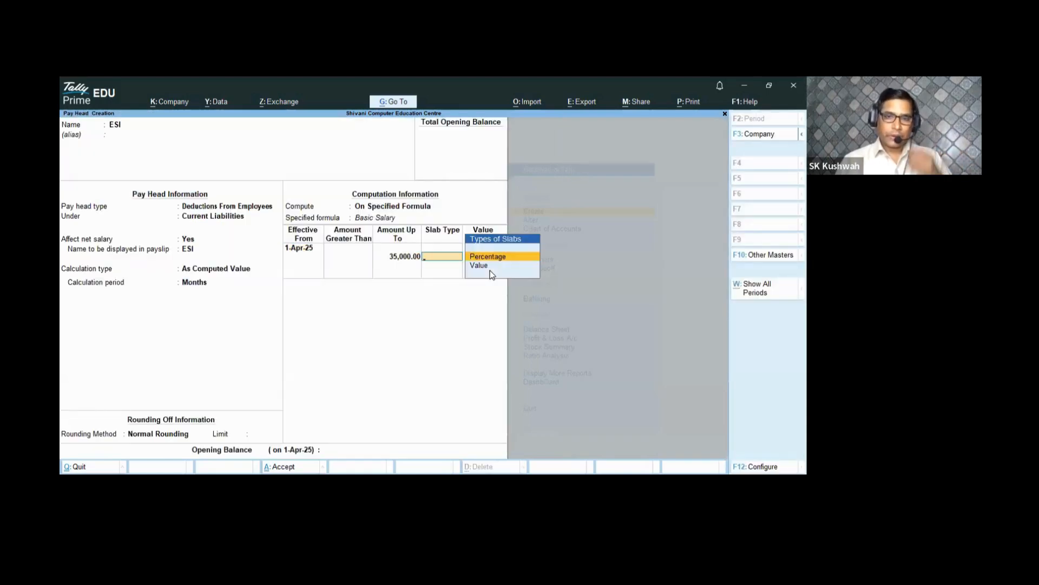
{"action": "key", "text": "Return"}
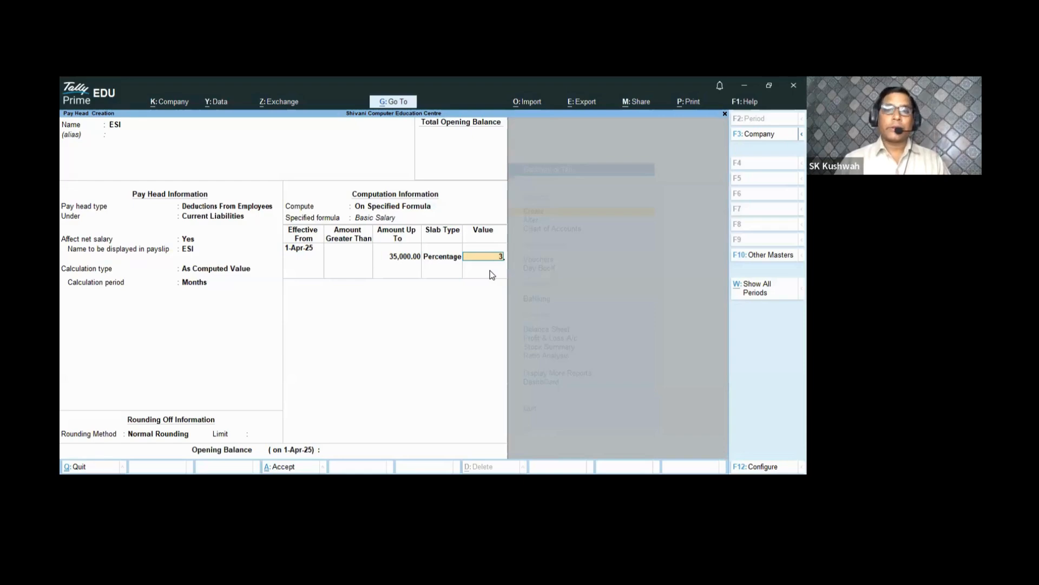
{"action": "key", "text": "Return"}
{"action": "key", "text": "Return"}
- Add a 4% percentage slab above 35,000 and accept the ESI pay head
{"action": "key", "text": "Return"}
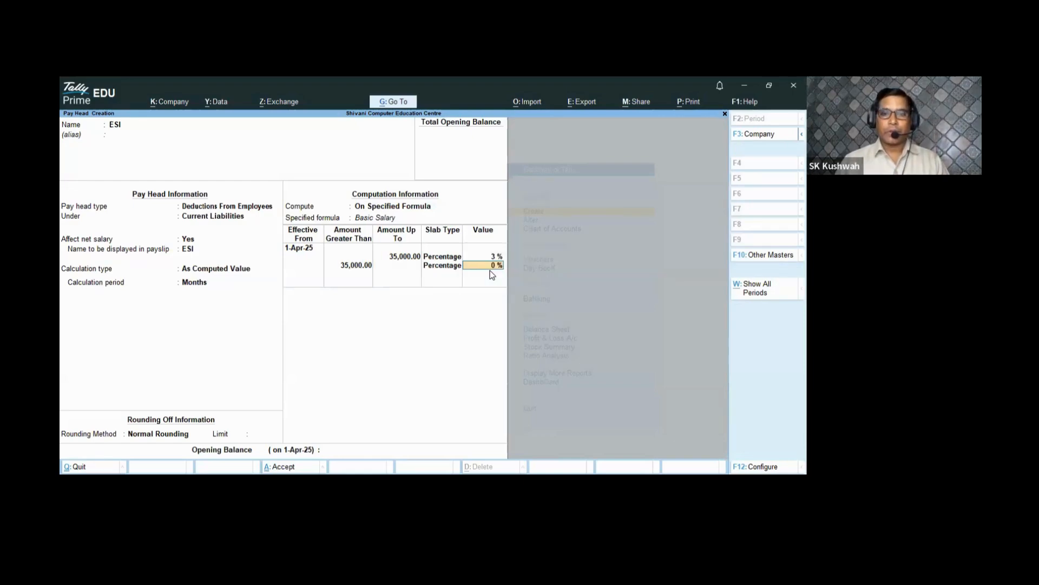
{"action": "type", "text": "4"}
{"action": "key", "text": "Return"}
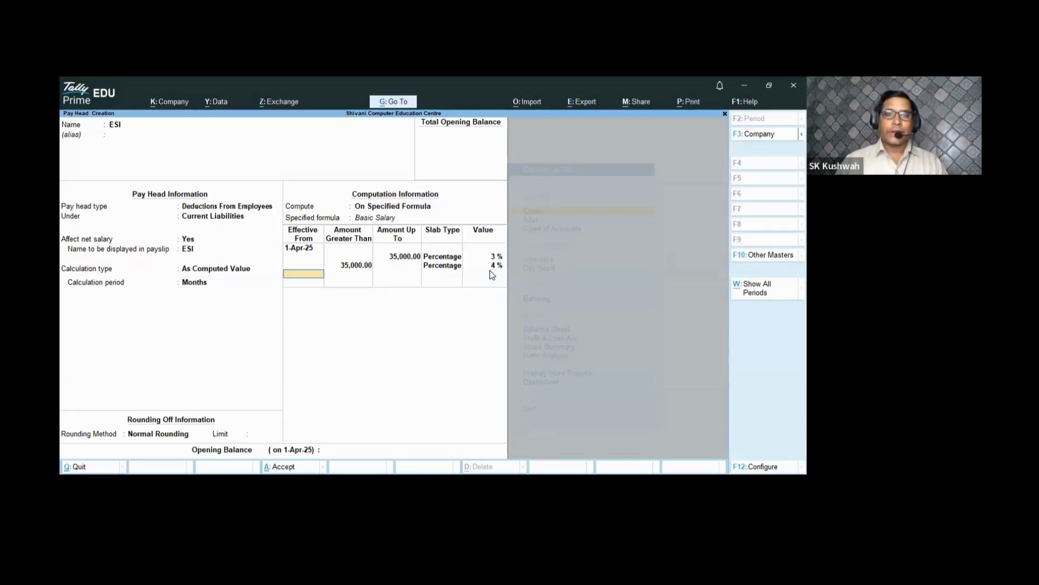
{"action": "key", "text": "Return"}
{"action": "key", "text": "Return"}
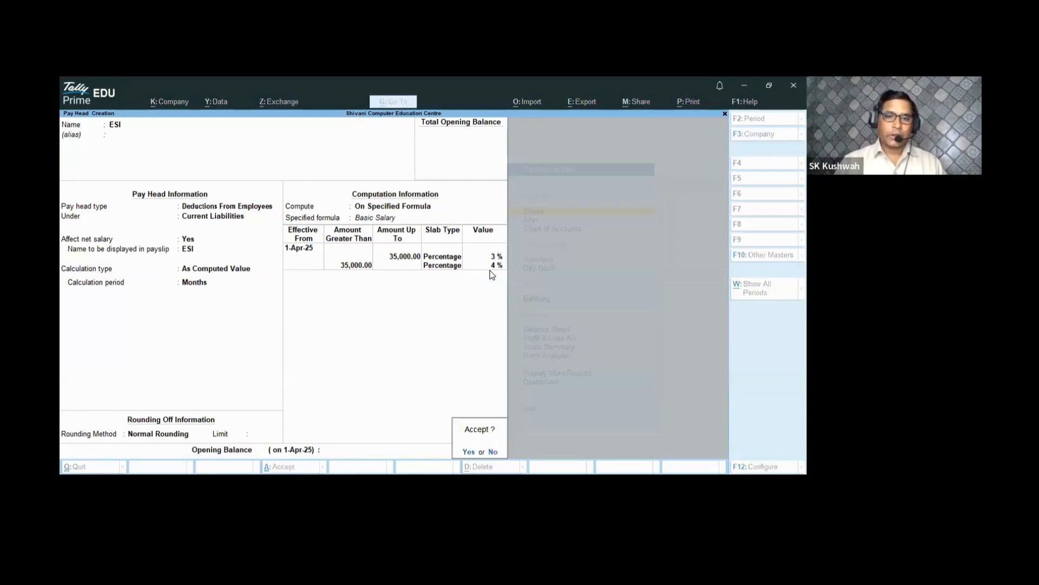
{"action": "key", "text": "Return"}
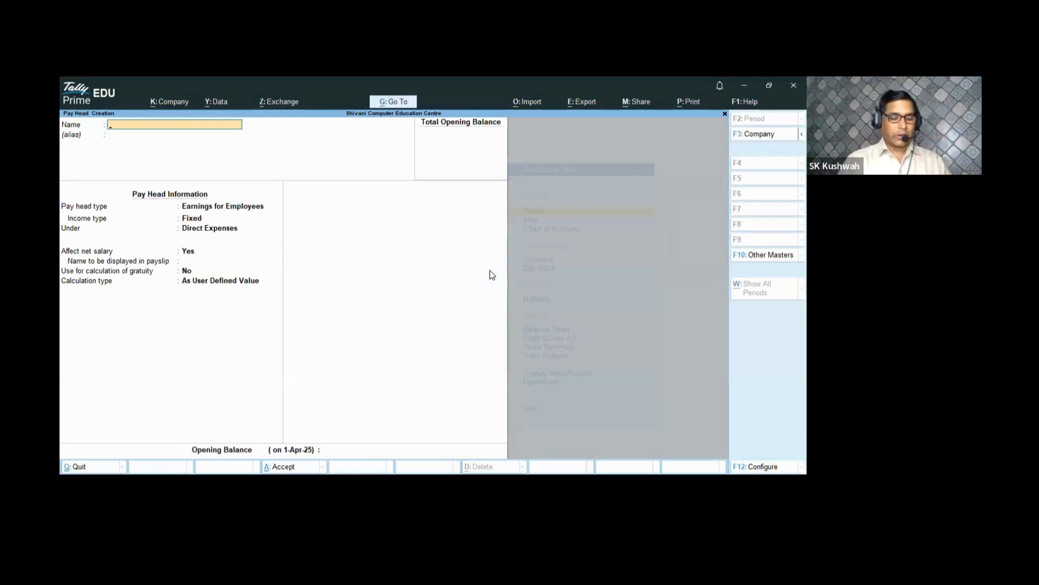
- Create OVERTIME as a Variable-income Earnings for Employees head under Indirect Expenses
{"action": "type", "text": "O"}
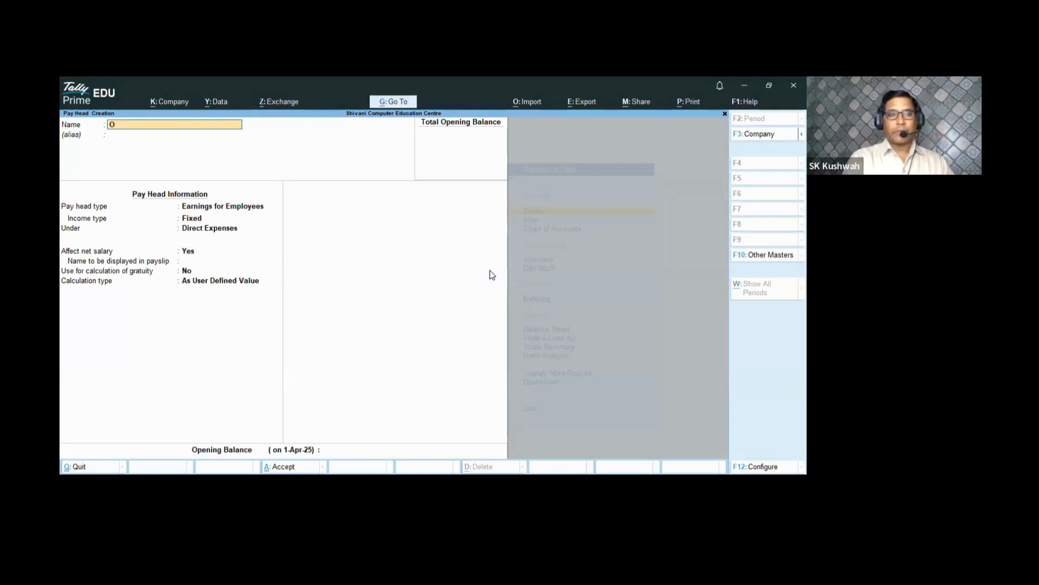
{"action": "type", "text": "VERTIME"}
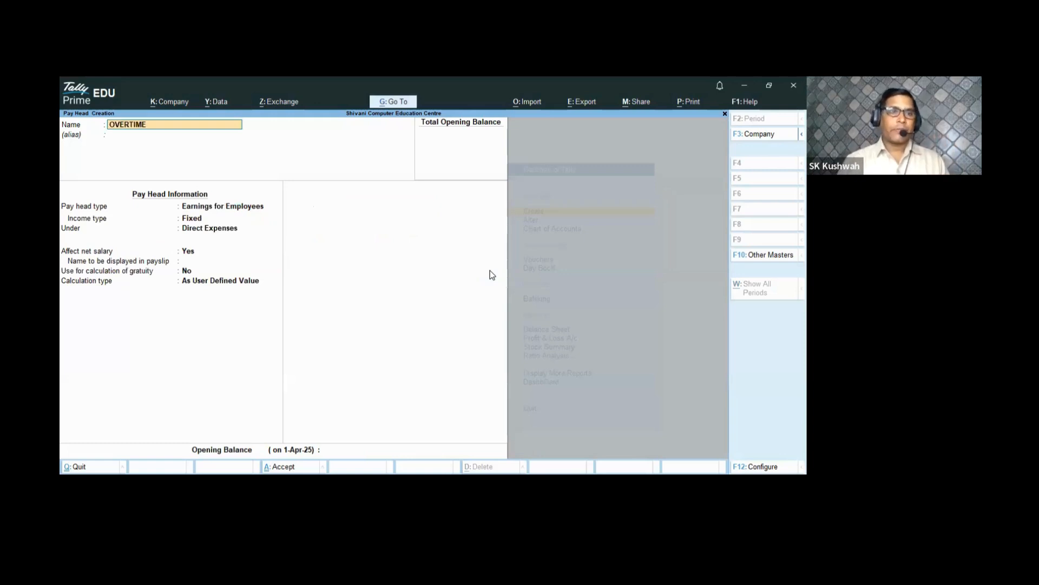
{"action": "key", "text": "Return"}
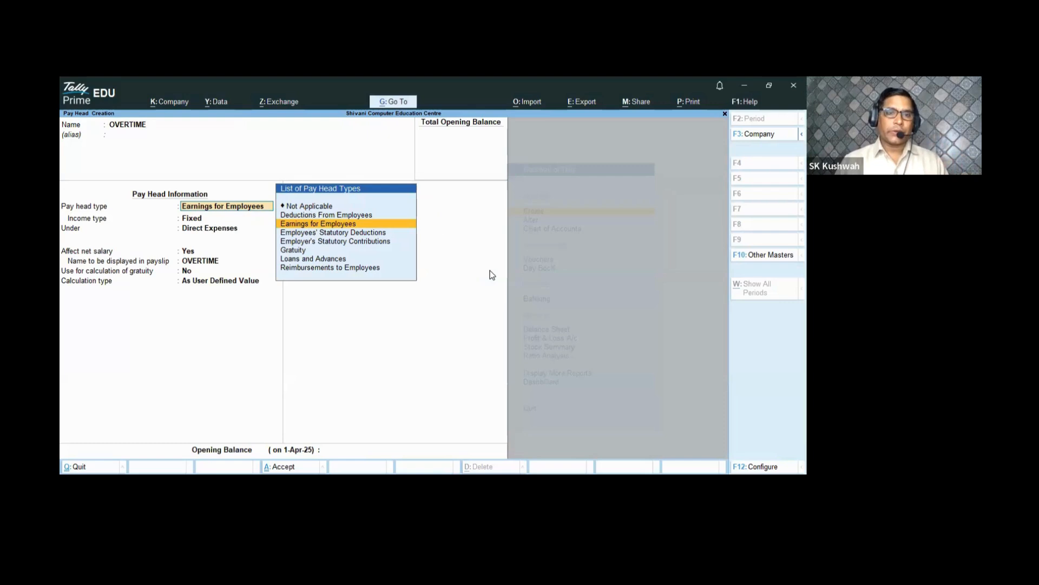
{"action": "key", "text": "Return"}
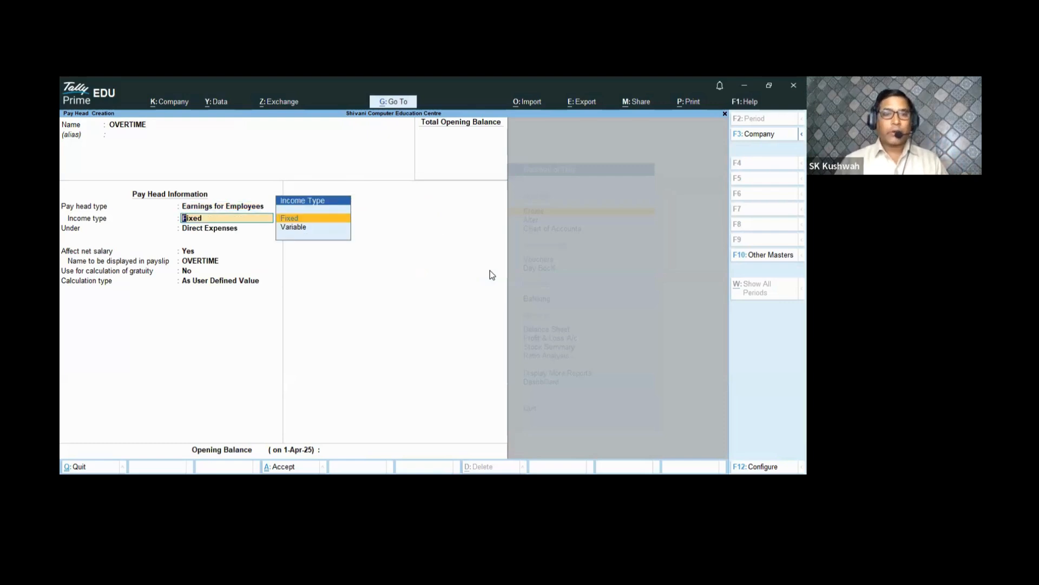
{"action": "key", "text": "Down"}
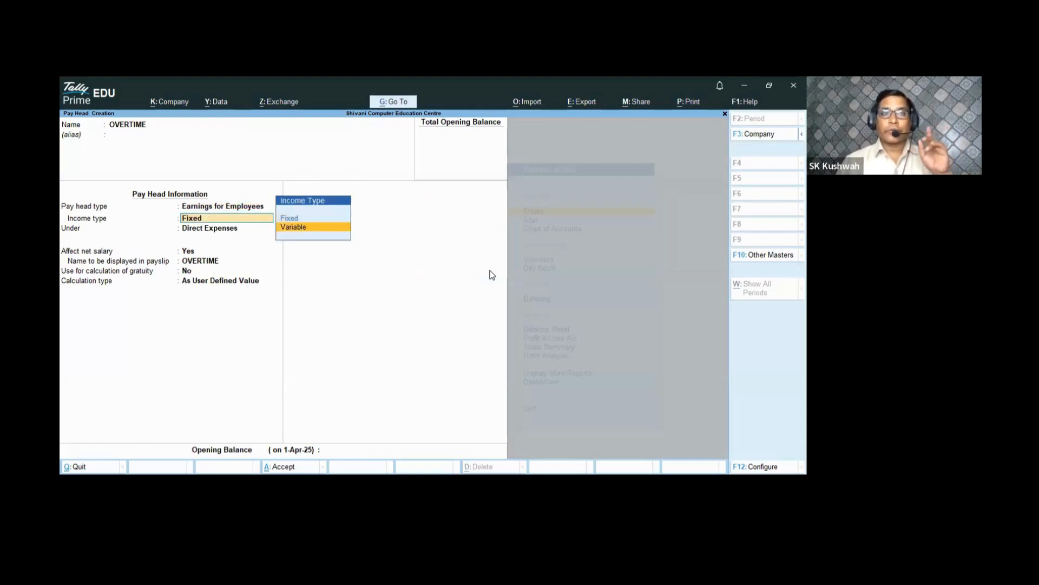
{"action": "key", "text": "Return"}
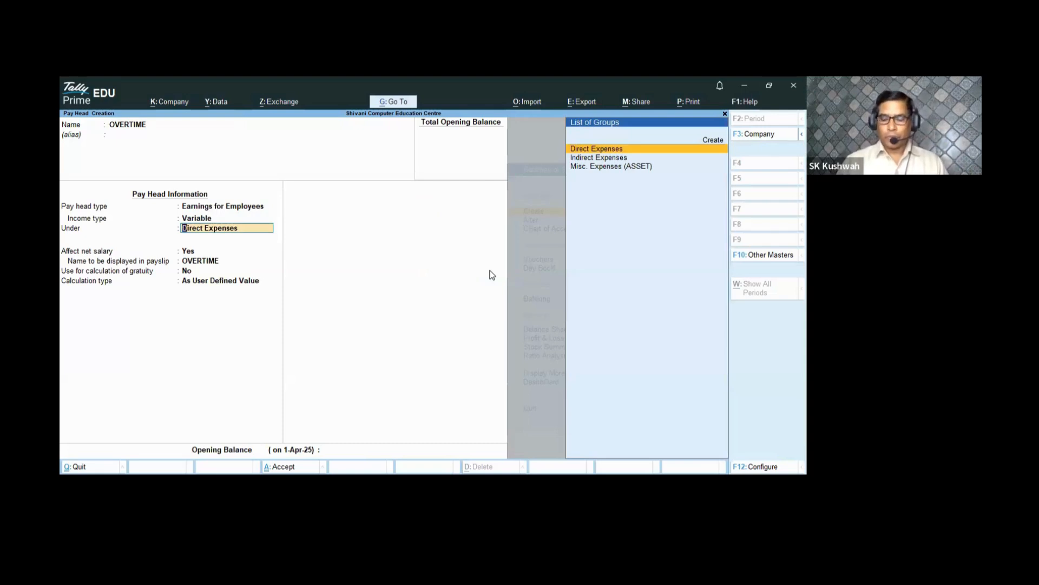
{"action": "key", "text": "Down"}
{"action": "key", "text": "Return"}
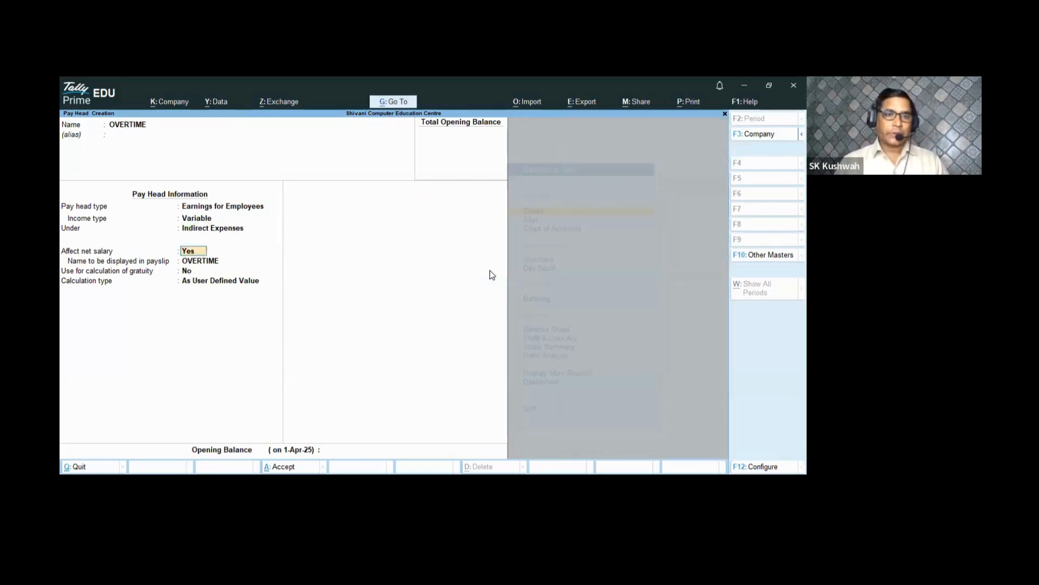
- Make OVERTIME calculate On Production with Overtime production type and Normal Rounding
{"action": "key", "text": "Return"}
{"action": "key", "text": "Return"}
{"action": "key", "text": "Return"}
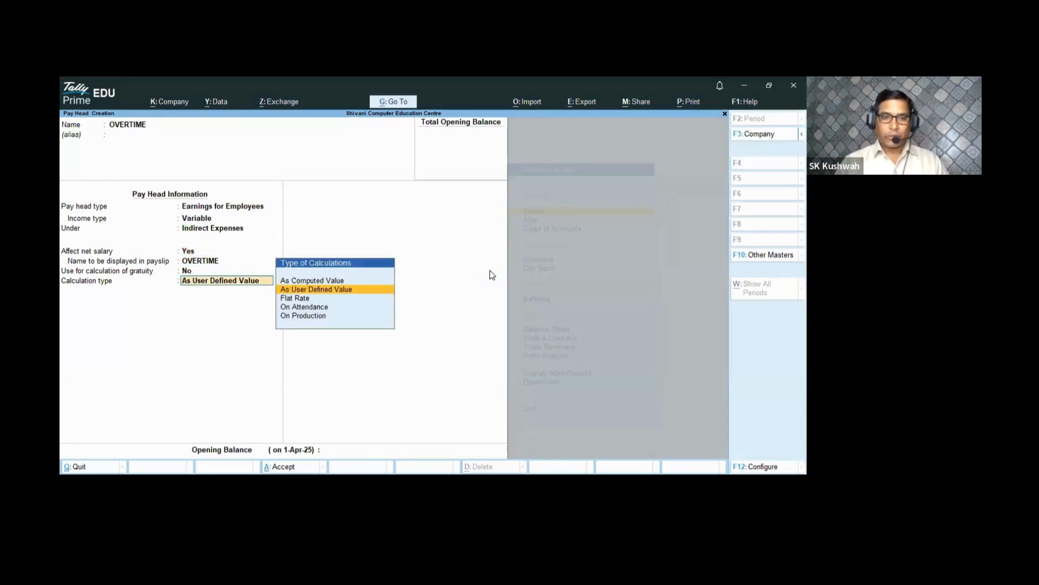
{"action": "key", "text": "Down"}
{"action": "key", "text": "Down"}
{"action": "key", "text": "Down"}
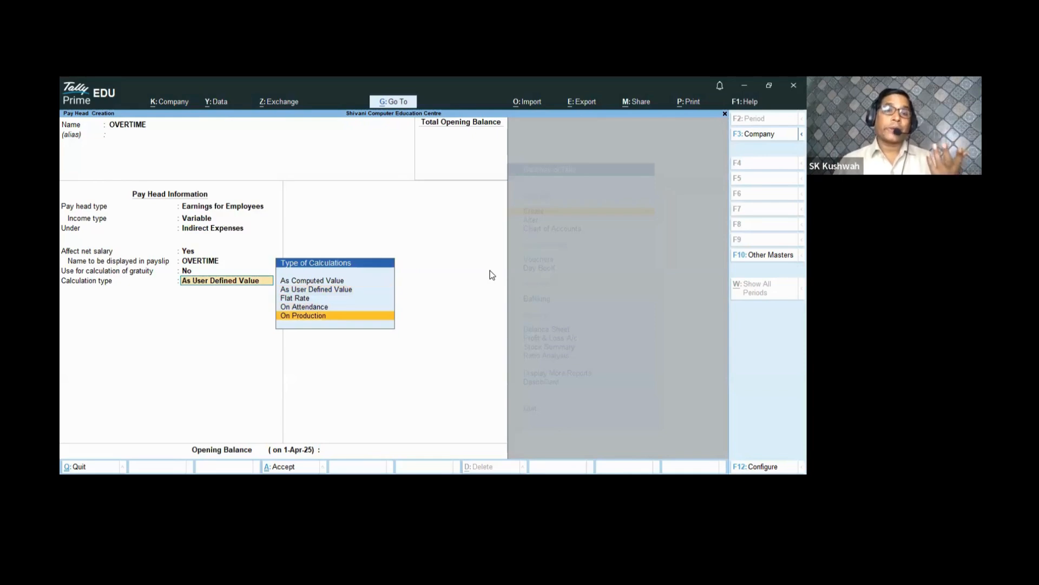
{"action": "key", "text": "Return"}
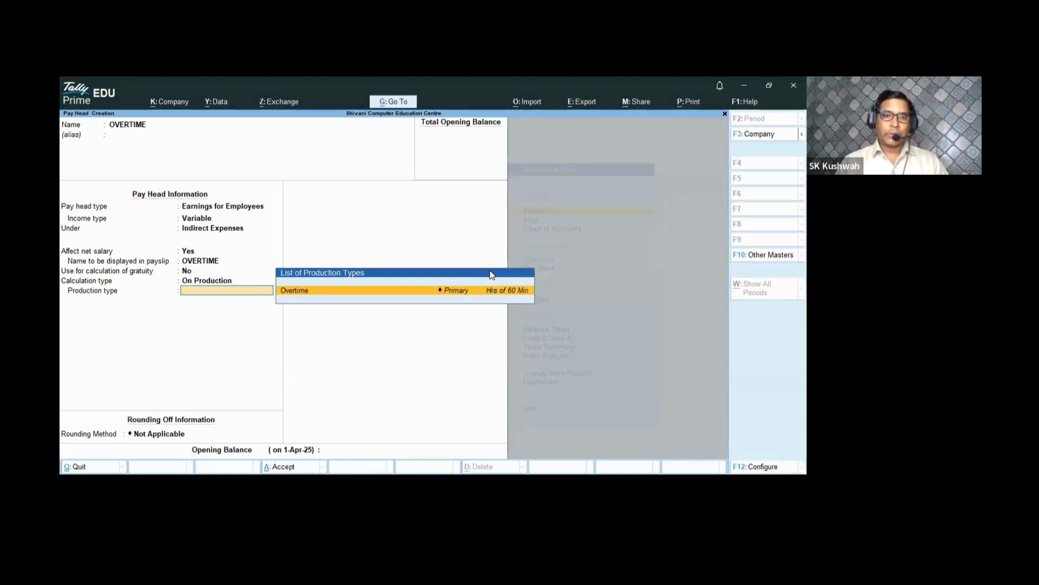
{"action": "key", "text": "Return"}
{"action": "key", "text": "Down"}
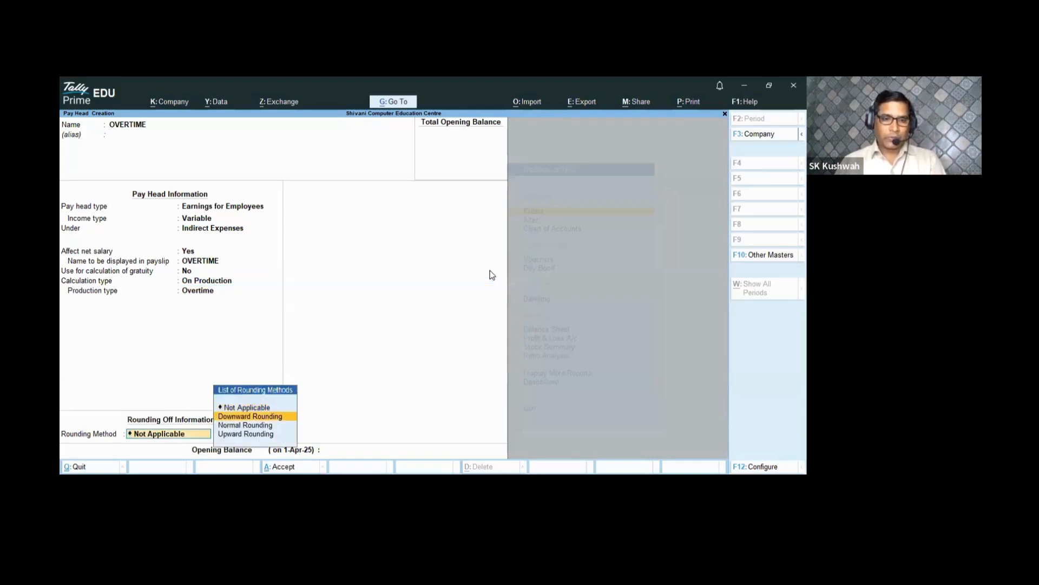
{"action": "key", "text": "Down"}
{"action": "key", "text": "Return"}
{"action": "key", "text": "Return"}
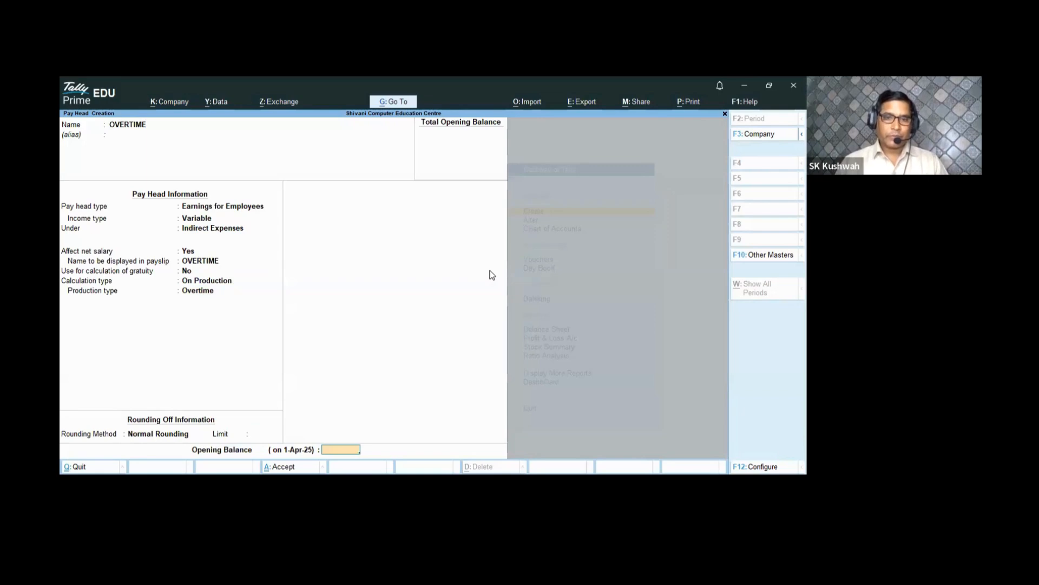
{"action": "key", "text": "Return"}
{"action": "key", "text": "Return"}
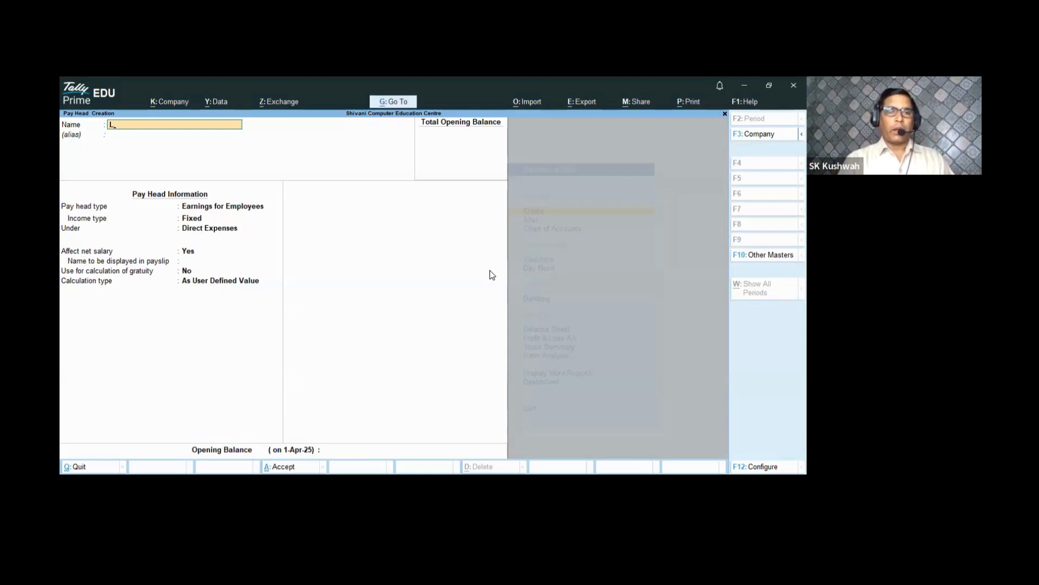
- Name the new pay head 'Reimbursment' and choose the Reimbursements to Employees type
{"action": "key", "text": "BackSpace"}
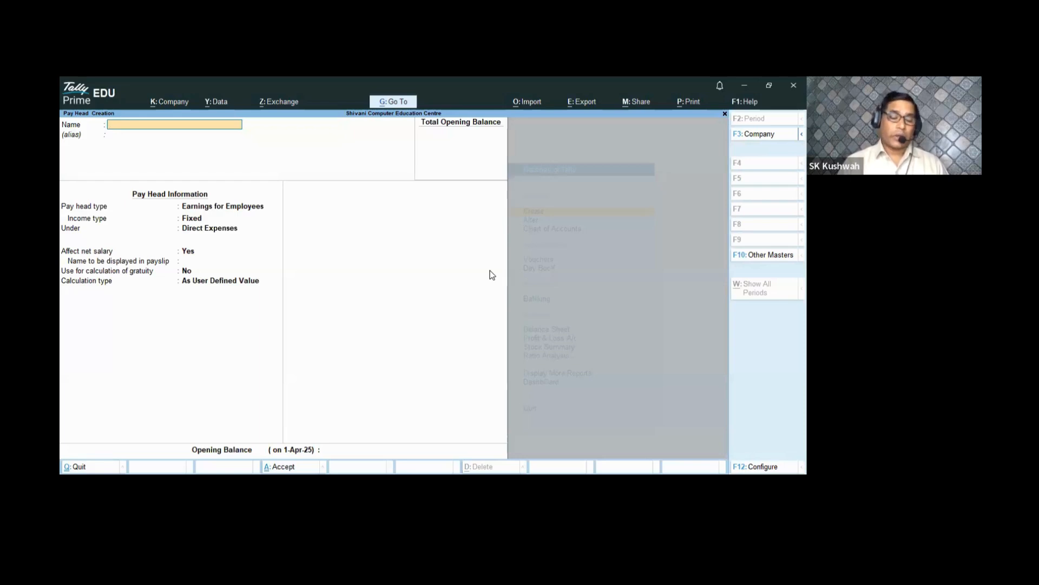
{"action": "type", "text": "RE"}
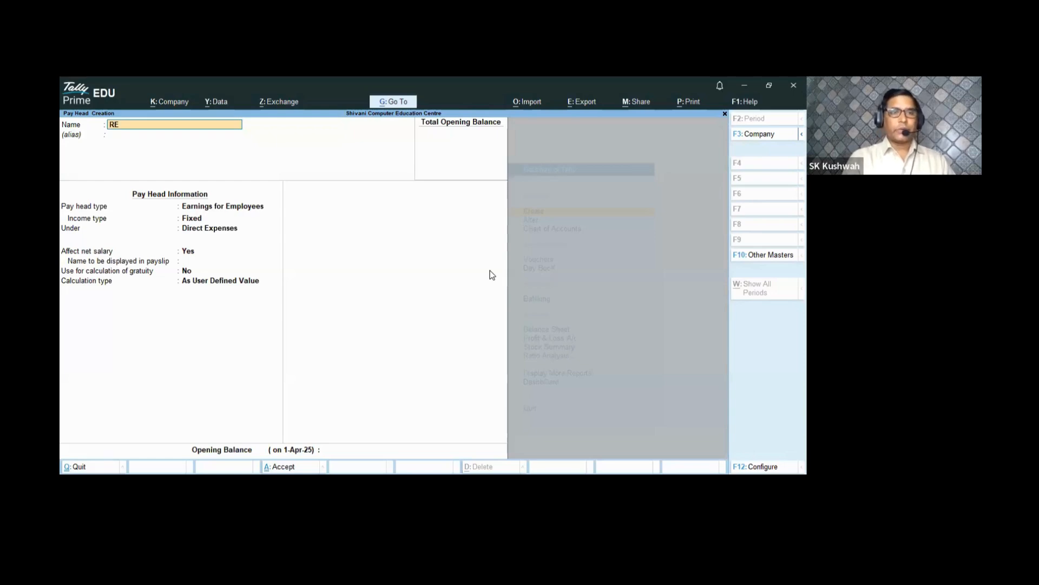
{"action": "key", "text": "BackSpace"}
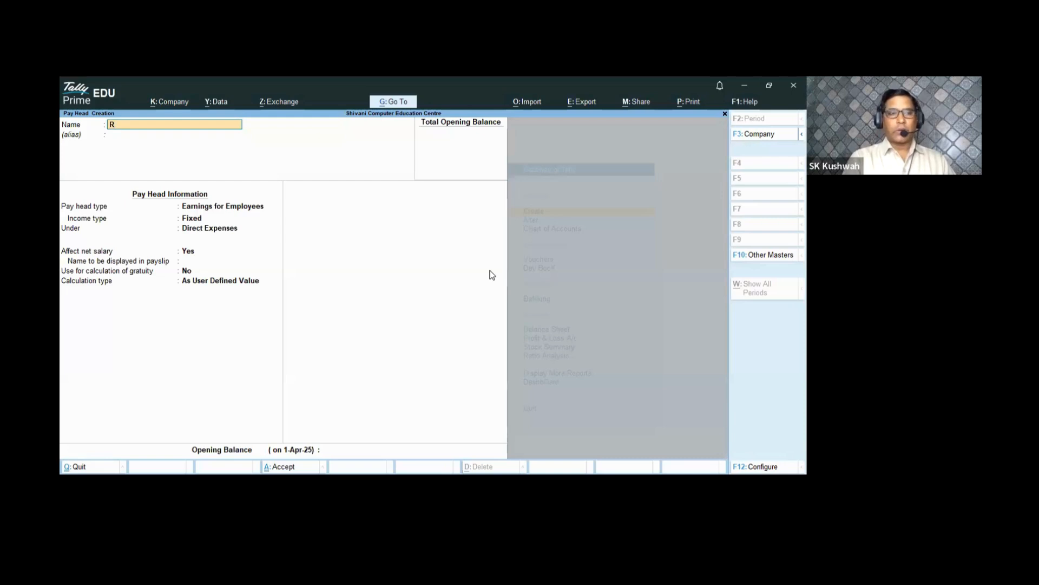
{"action": "type", "text": "eimburs"}
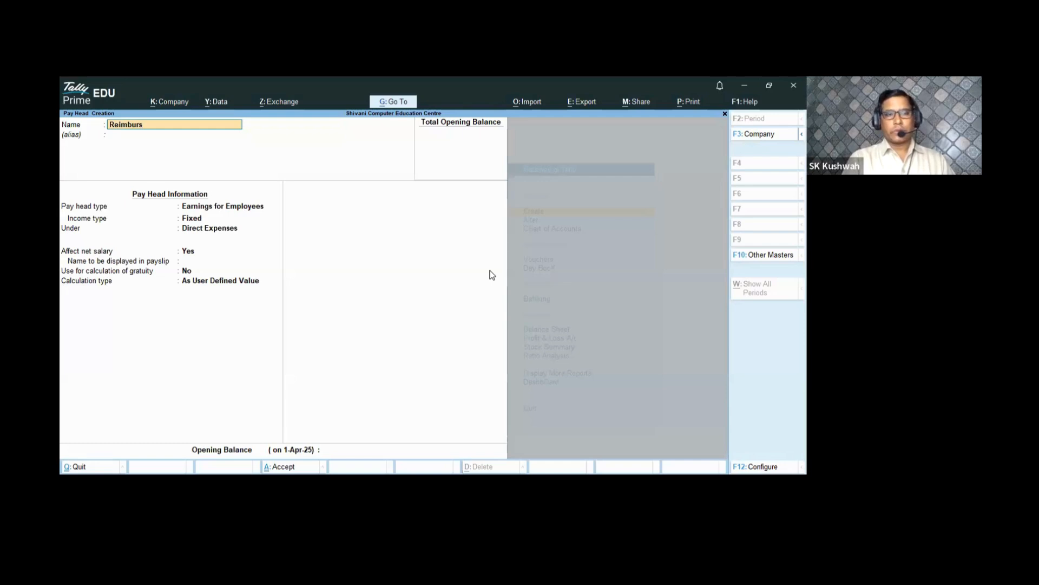
{"action": "type", "text": "em"}
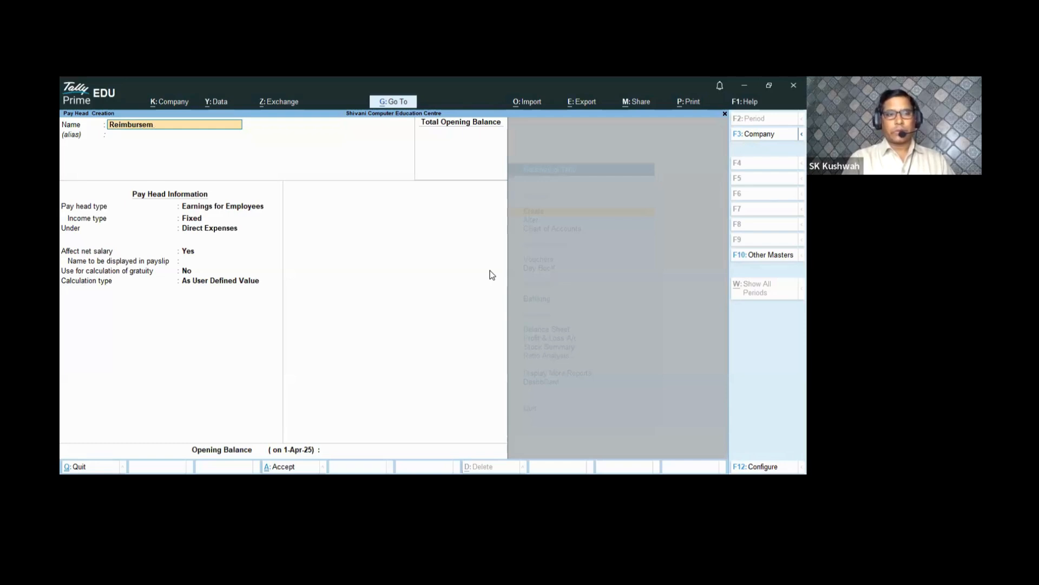
{"action": "key", "text": "BackSpace"}
{"action": "key", "text": "BackSpace"}
{"action": "type", "text": "ment"}
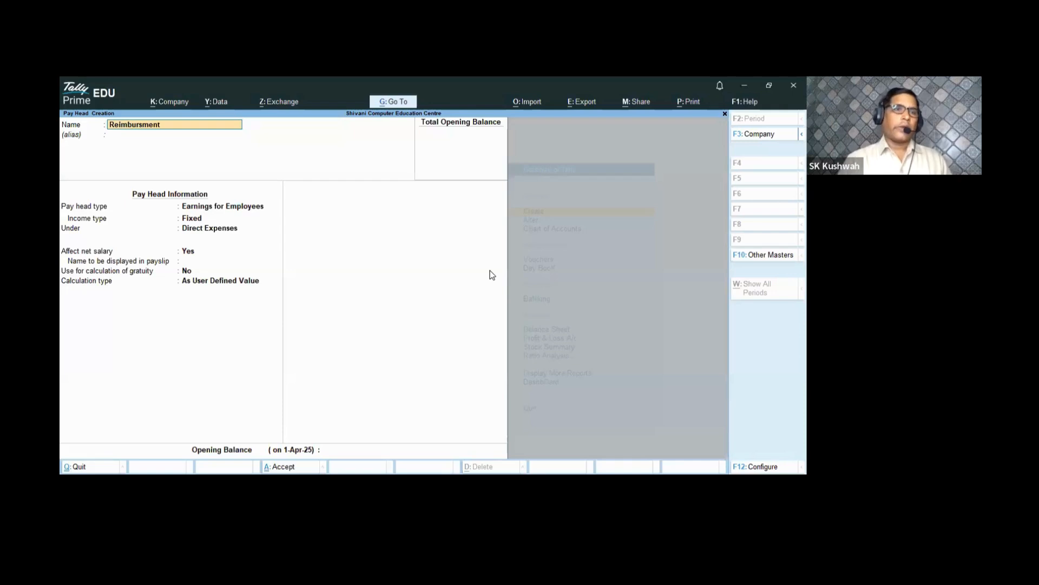
{"action": "key", "text": "Return"}
{"action": "key", "text": "Return"}
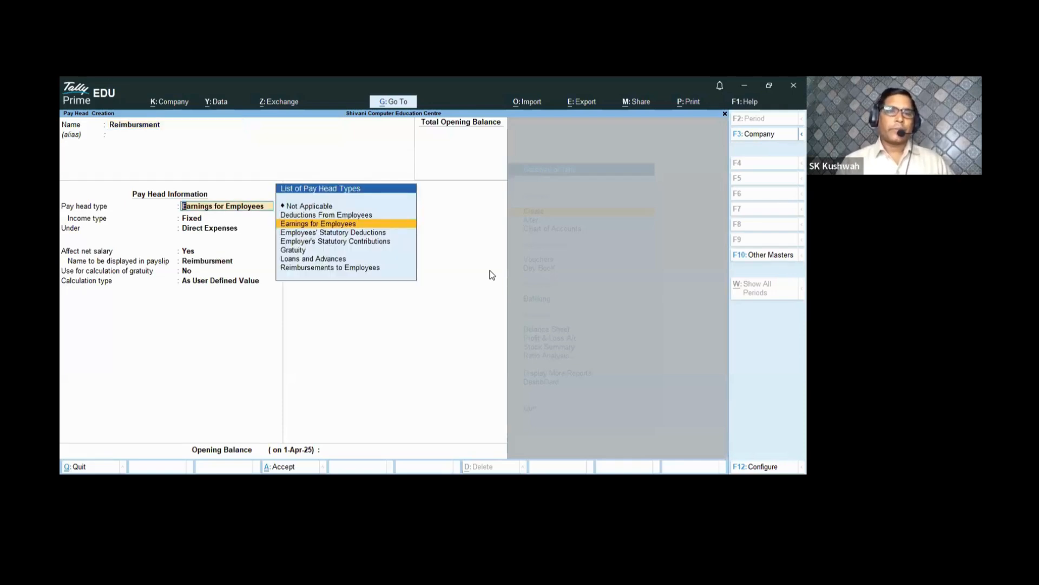
{"action": "key", "text": "Down"}
{"action": "key", "text": "Down"}
{"action": "key", "text": "Down"}
{"action": "key", "text": "Down"}
{"action": "key", "text": "Down"}
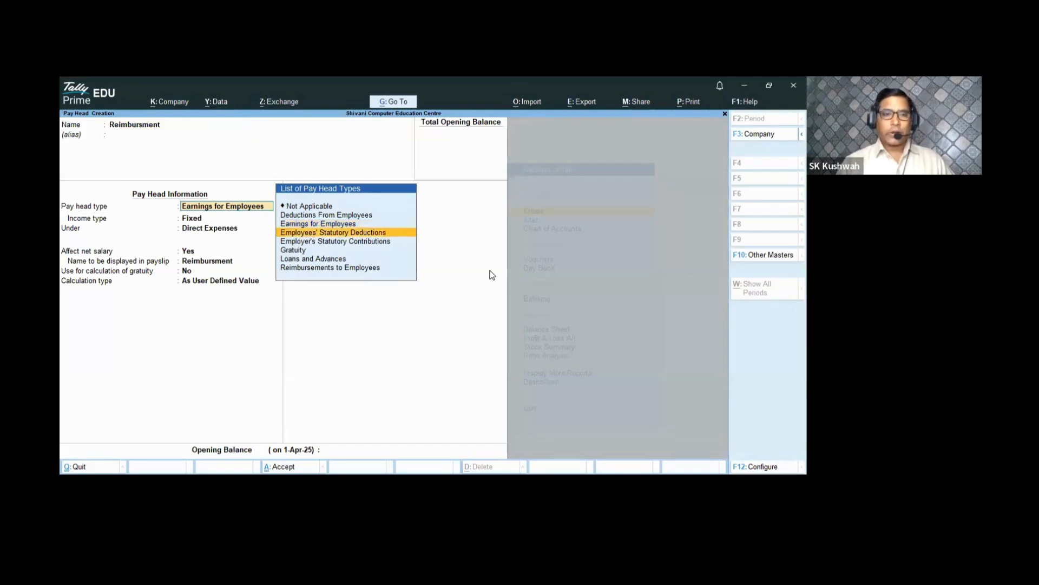
{"action": "key", "text": "Return"}
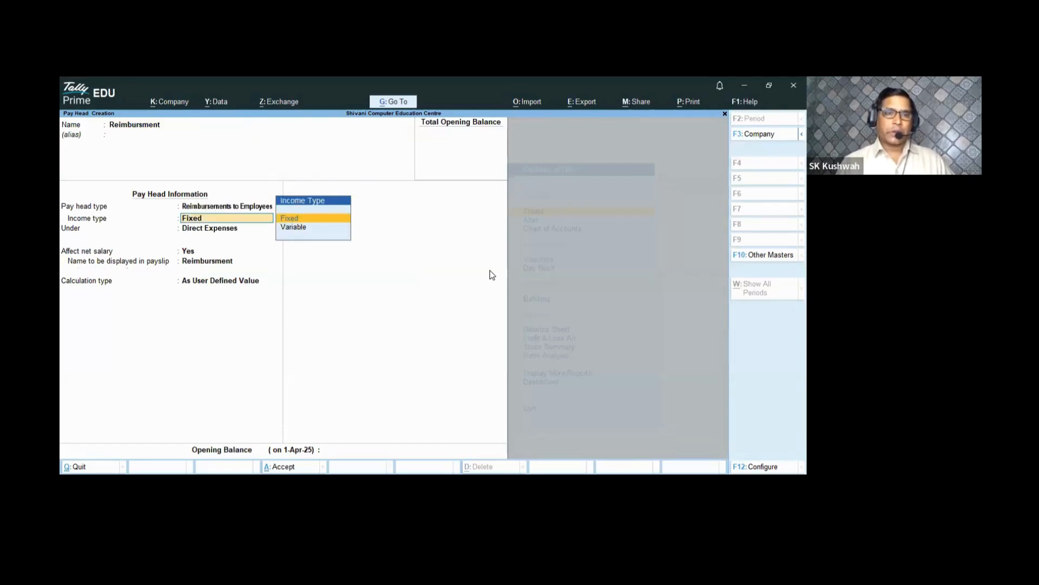
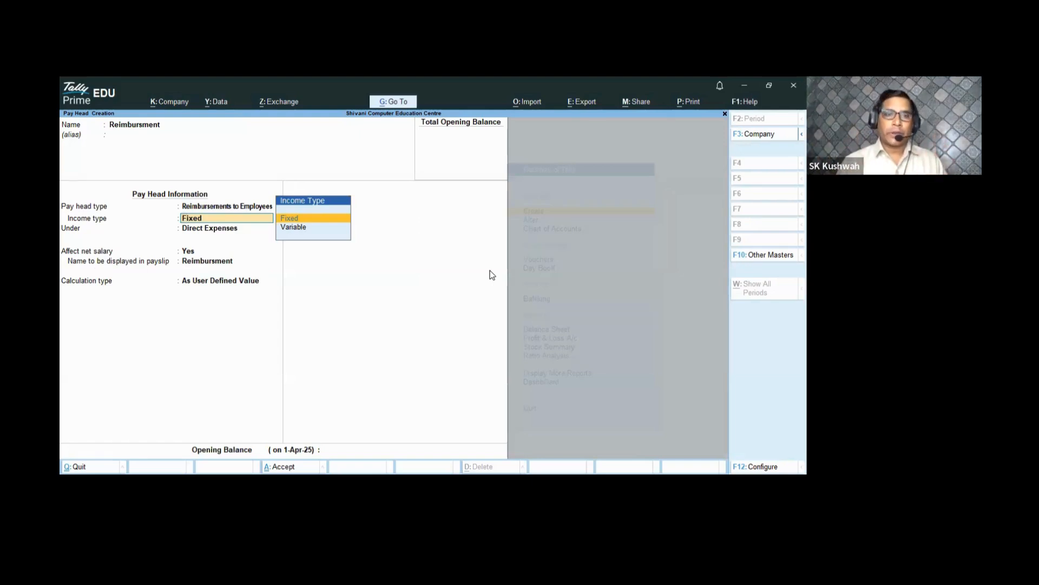
- Save the Reimbursment pay head as Variable income under Direct Expenses, As User Defined Value
{"action": "key", "text": "Down"}
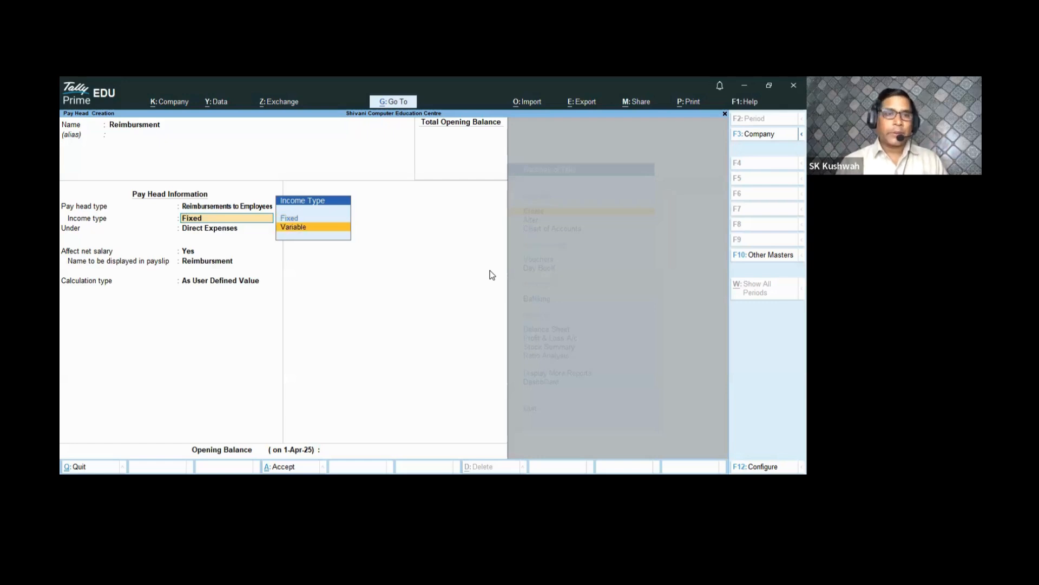
{"action": "key", "text": "Return"}
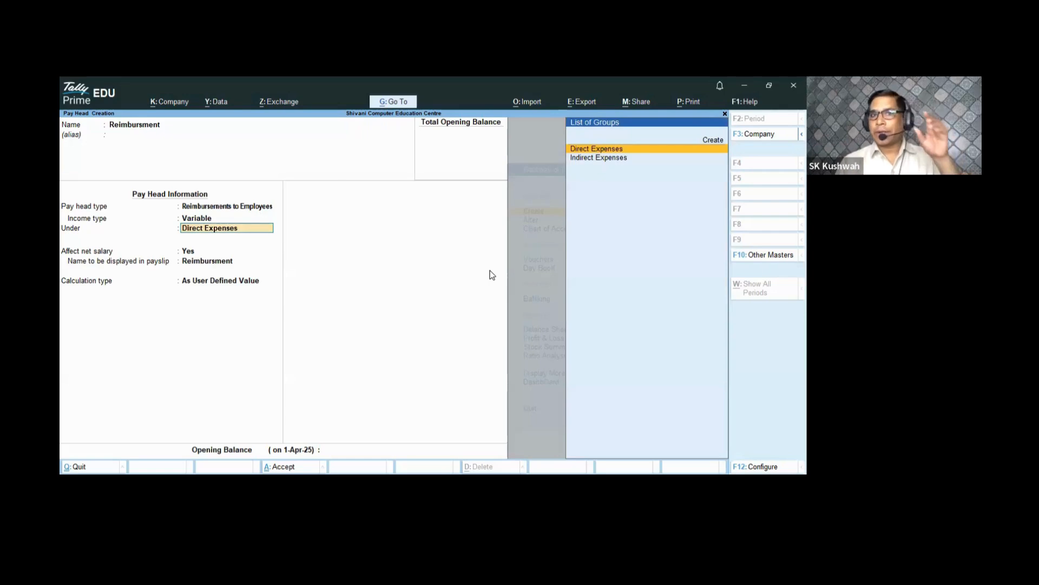
{"action": "key", "text": "Return"}
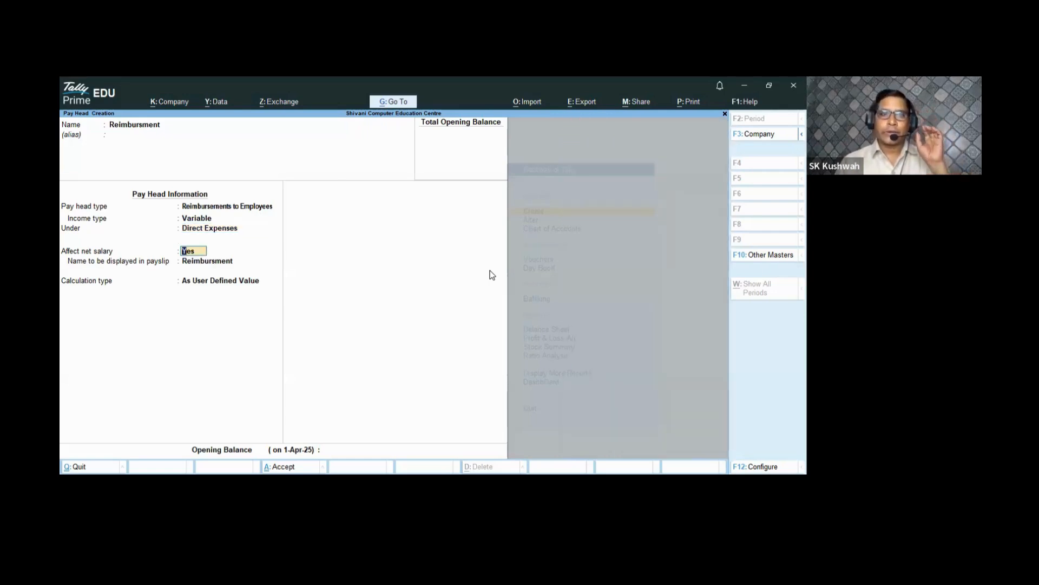
{"action": "key", "text": "Return"}
{"action": "key", "text": "Return"}
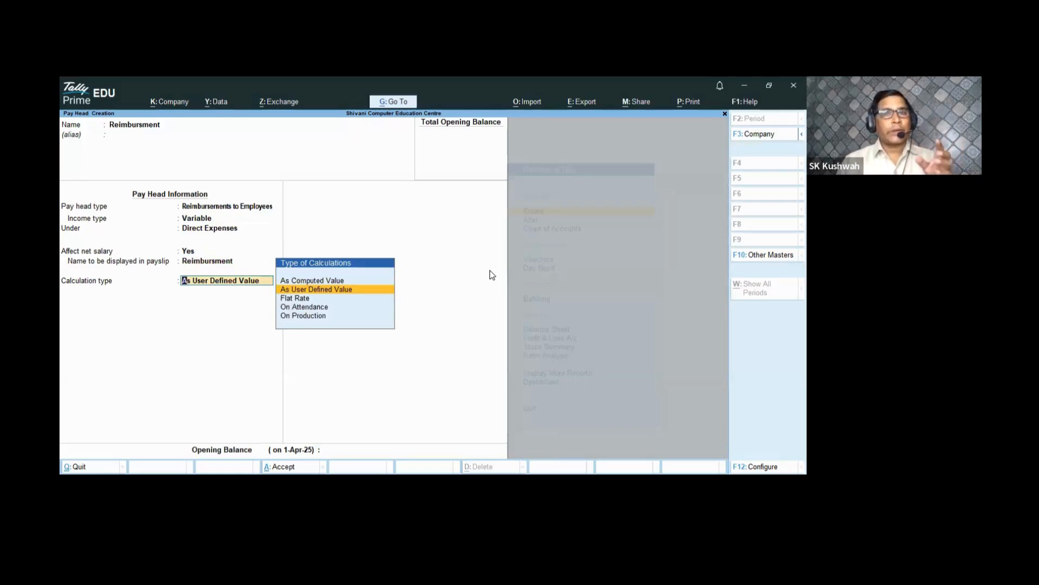
{"action": "key", "text": "Return"}
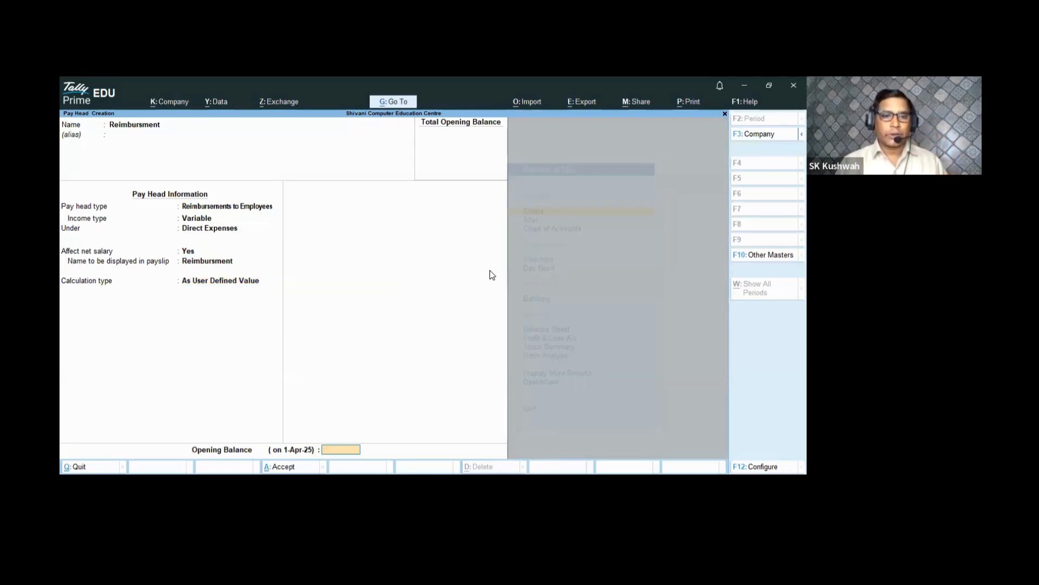
{"action": "key", "text": "Return"}
{"action": "key", "text": "Return"}
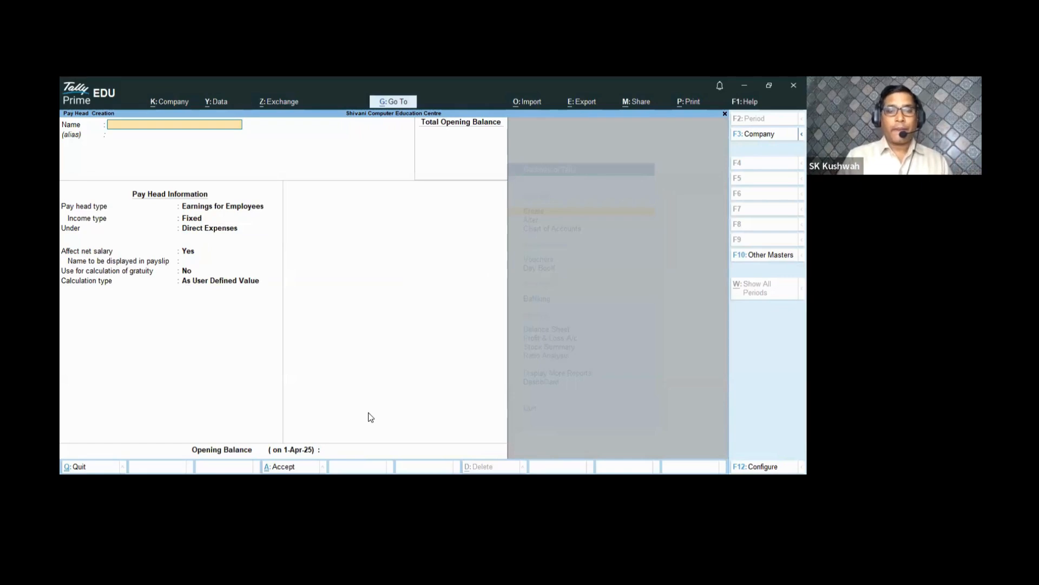
{"action": "key", "text": "alt+Tab"}
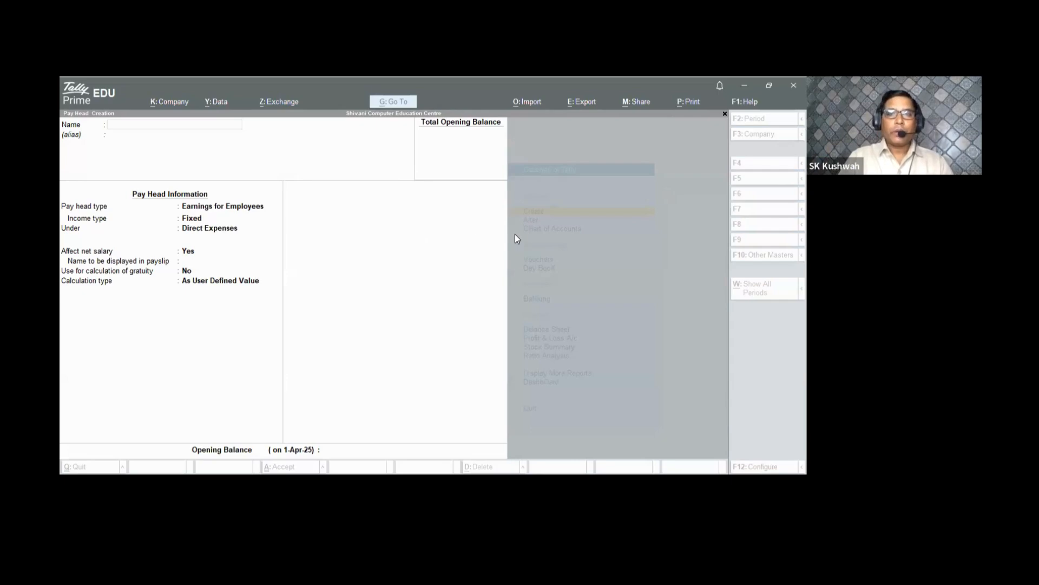
- Quit the blank Pay Head Creation form without saving
{"action": "key", "text": "Escape"}
{"action": "key", "text": "Return"}
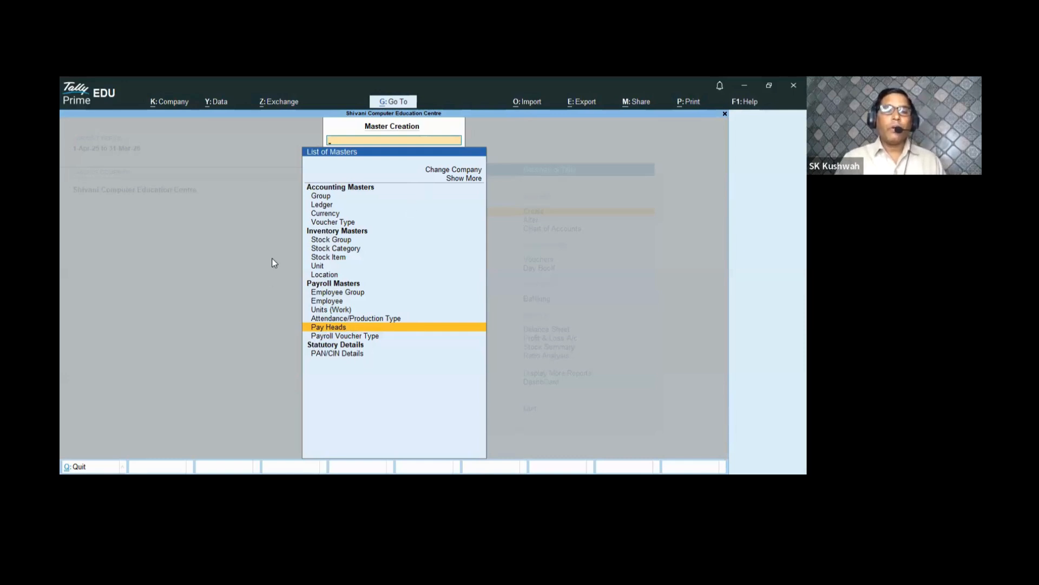
- Create a Payroll voucher type 'Salary Slip' (Pyrl) with a class named Salary Slip
{"action": "left_click", "coordinate": [350, 336]}
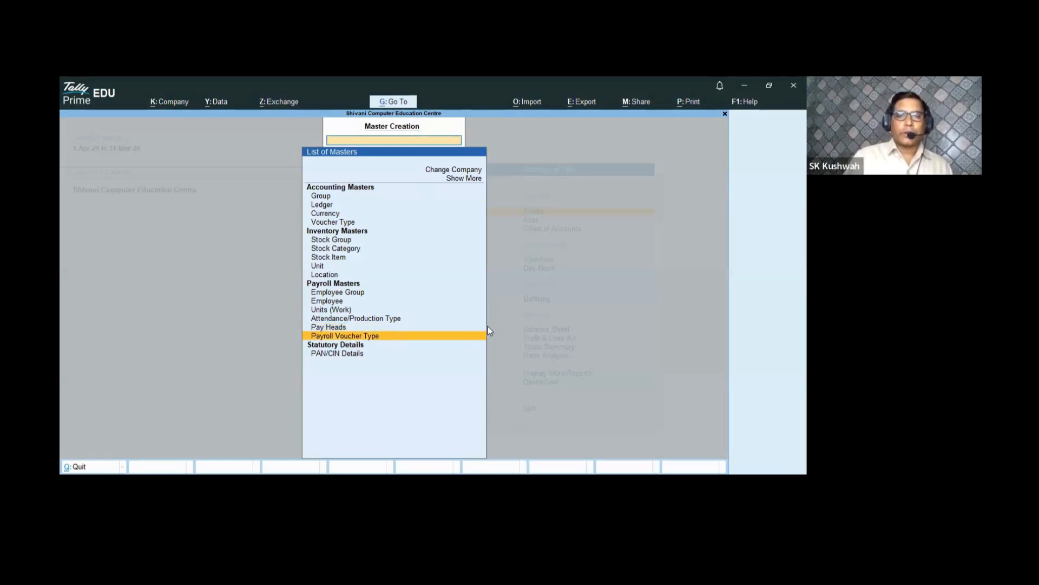
{"action": "key", "text": "Return"}
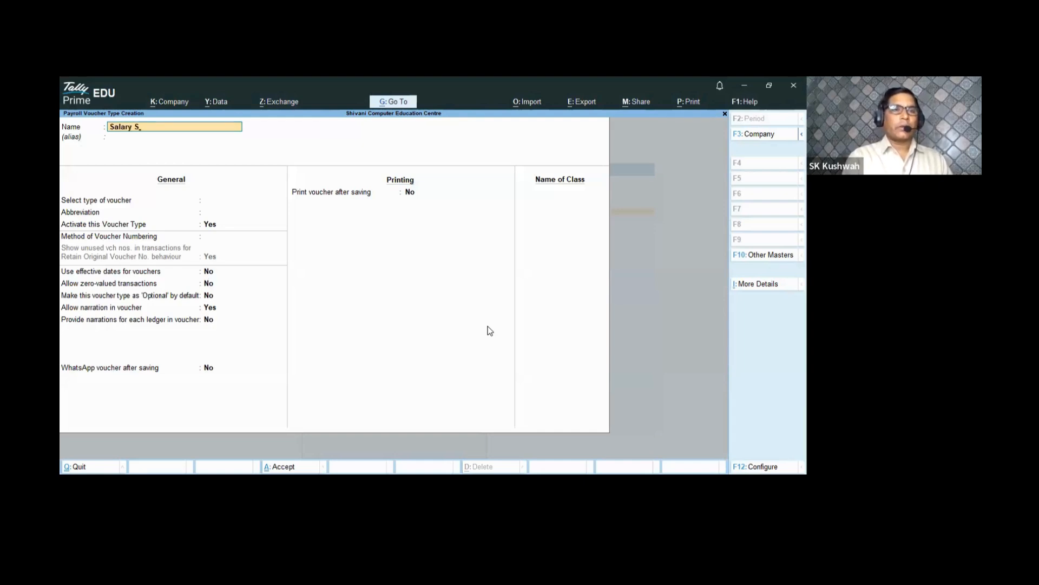
{"action": "key", "text": "Return"}
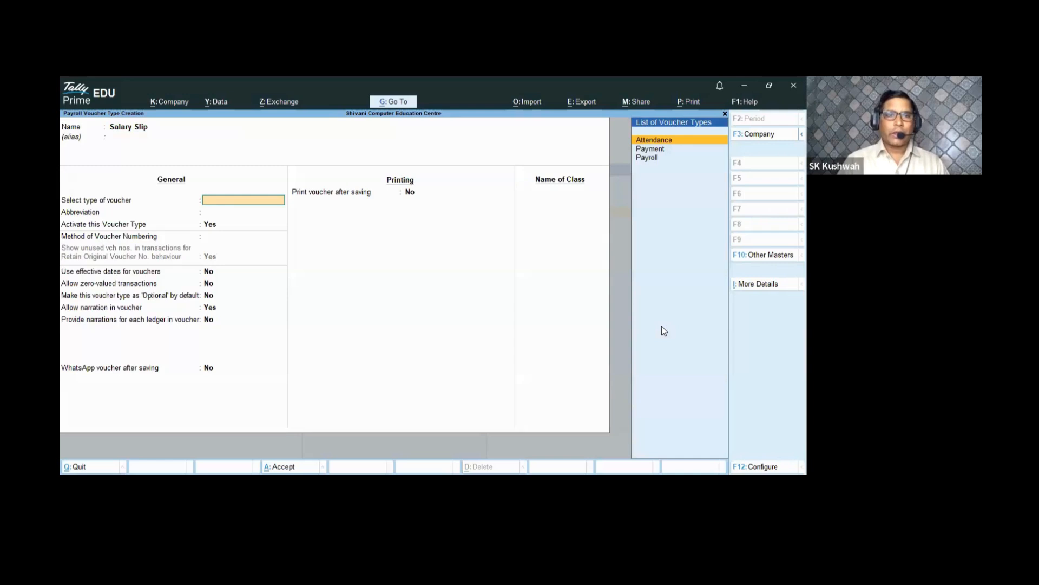
{"action": "key", "text": "Down"}
{"action": "key", "text": "Down"}
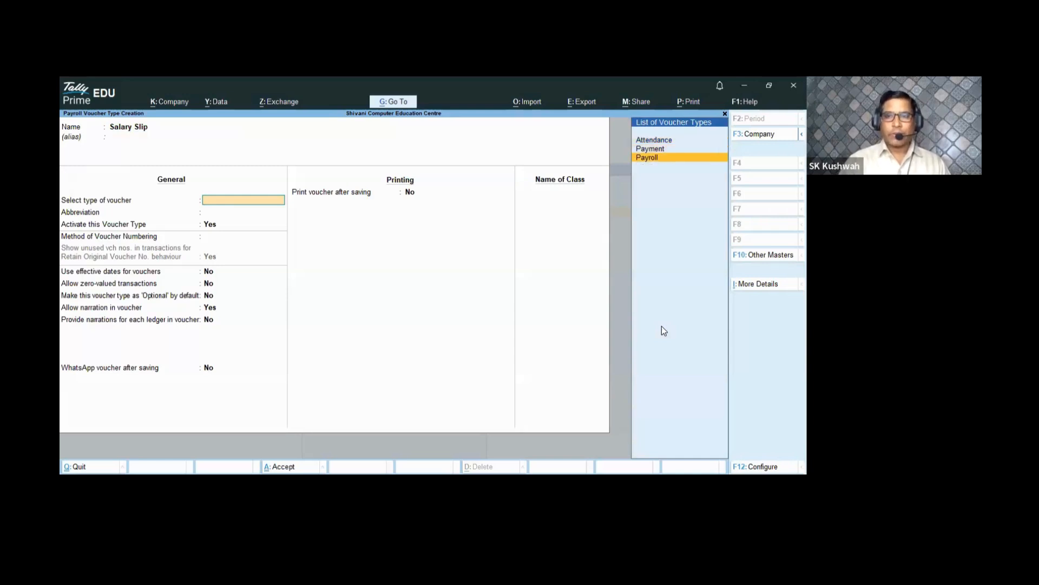
{"action": "key", "text": "Return"}
{"action": "key", "text": "Return"}
{"action": "key", "text": "Return"}
{"action": "key", "text": "Return"}
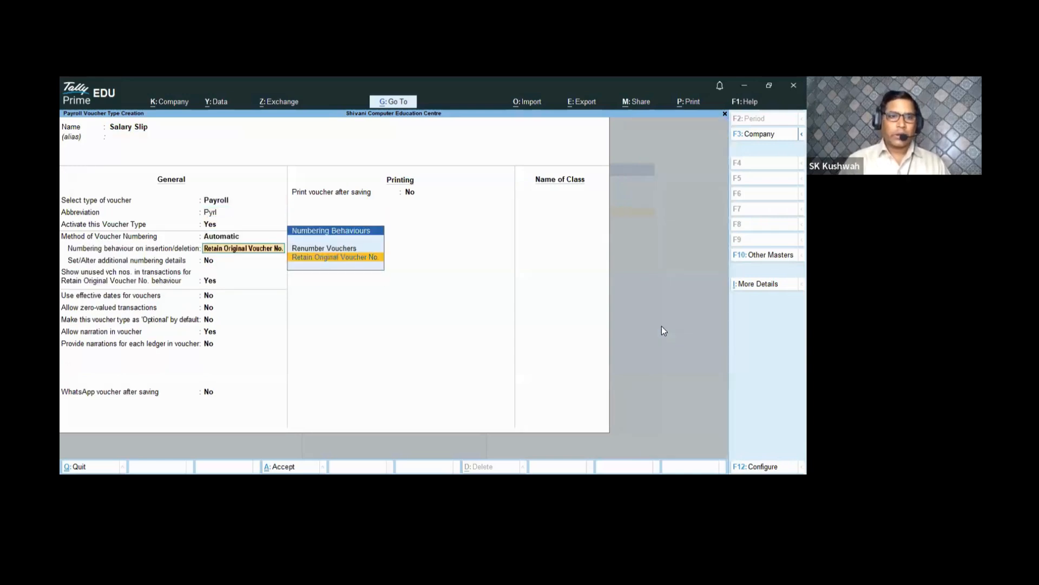
{"action": "key", "text": "Return"}
{"action": "key", "text": "Return"}
{"action": "key", "text": "Return"}
{"action": "key", "text": "Return"}
{"action": "key", "text": "Return"}
{"action": "key", "text": "Return"}
{"action": "key", "text": "Return"}
{"action": "key", "text": "Return"}
{"action": "key", "text": "Return"}
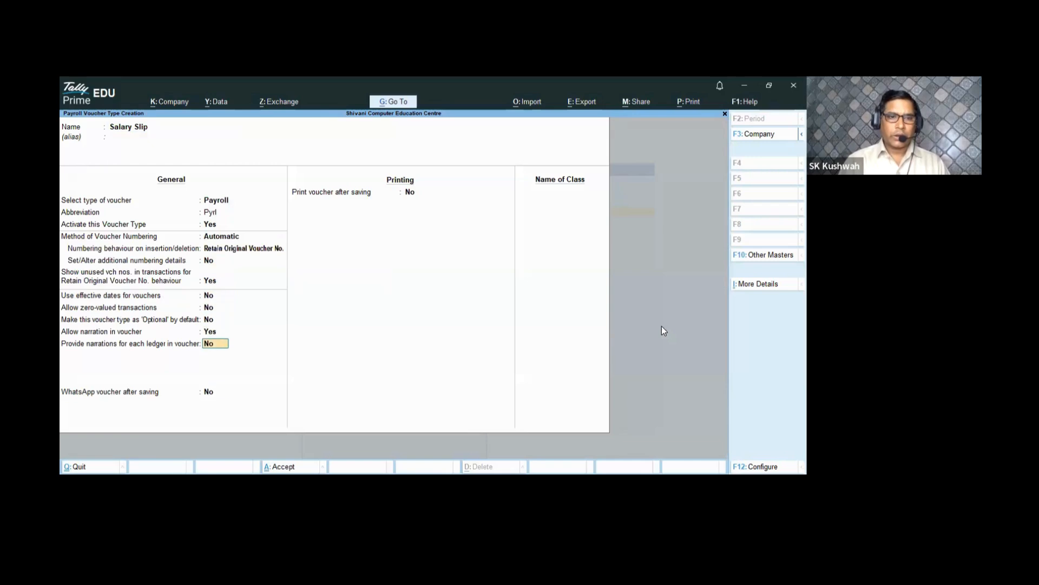
{"action": "key", "text": "Return"}
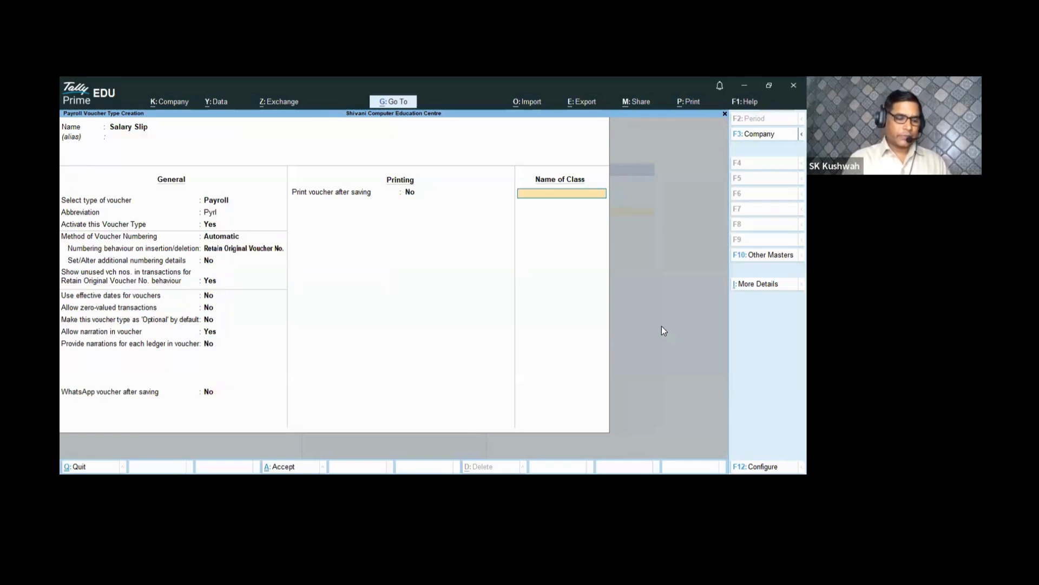
{"action": "type", "text": "Sala"}
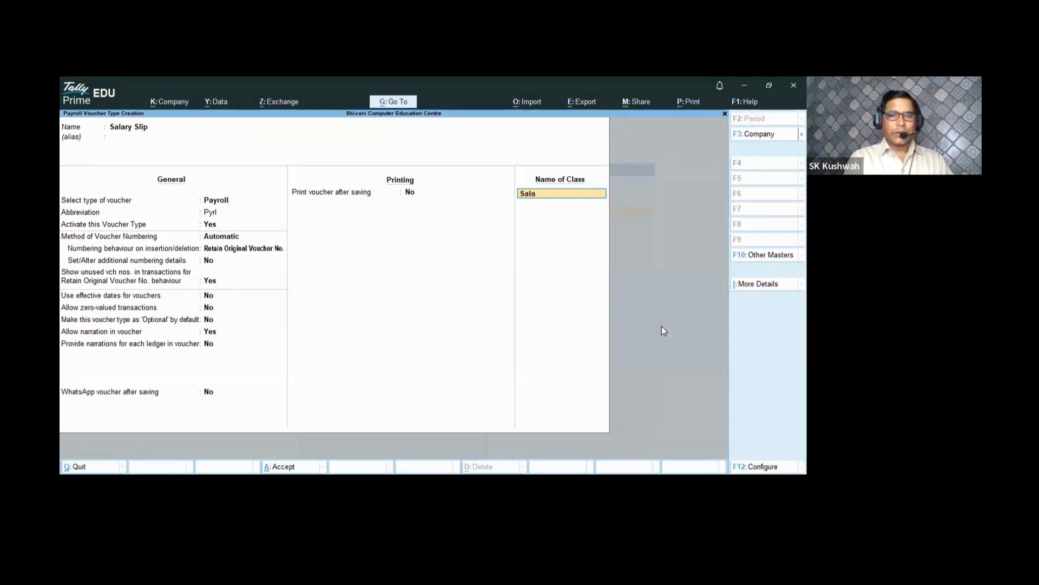
{"action": "type", "text": "ry S"}
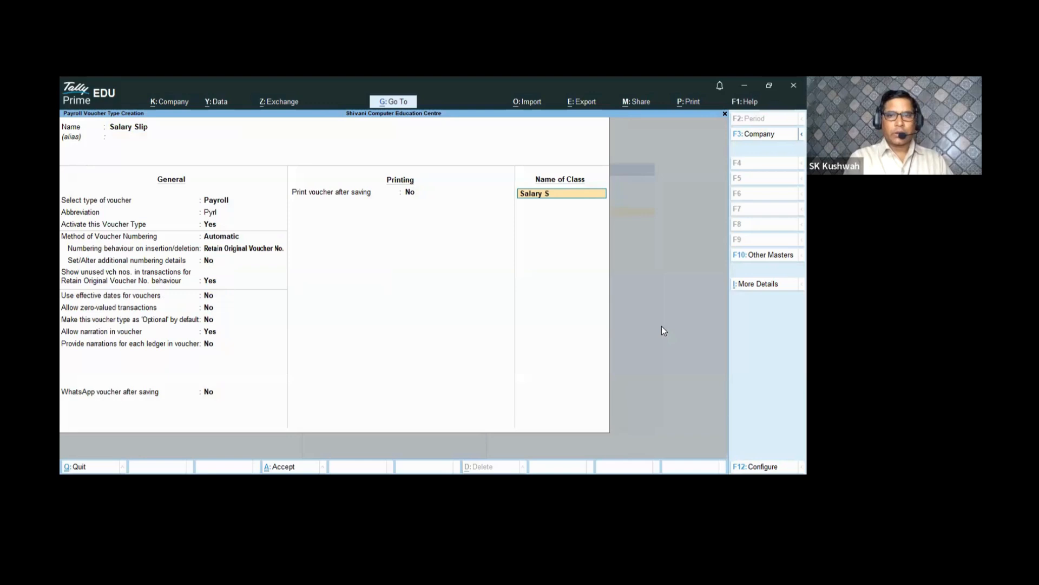
{"action": "type", "text": "lip"}
{"action": "key", "text": "Return"}
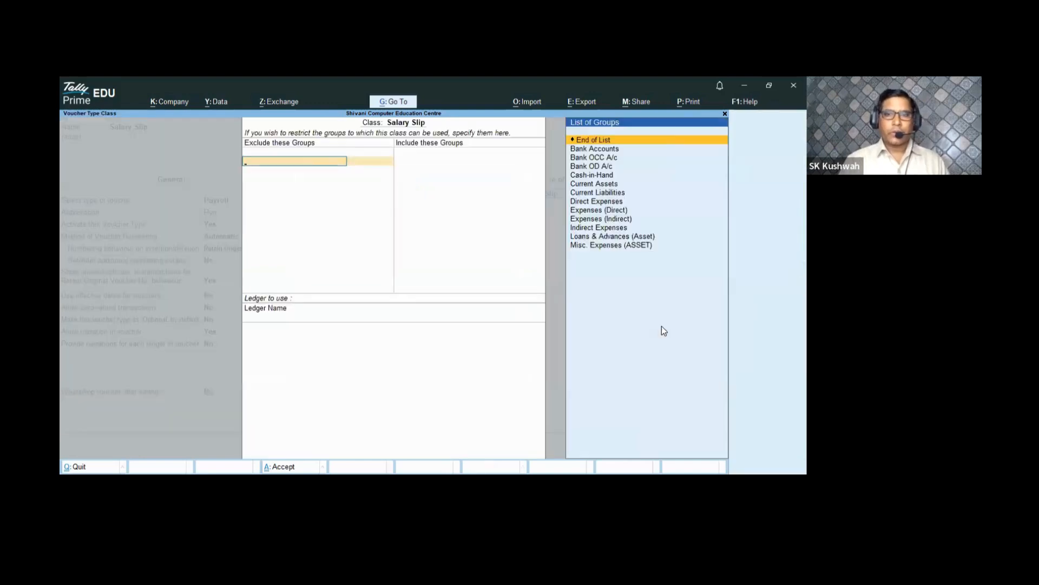
- Leave the Salary Slip class with no excluded or included groups and save the voucher type
{"action": "key", "text": "Return"}
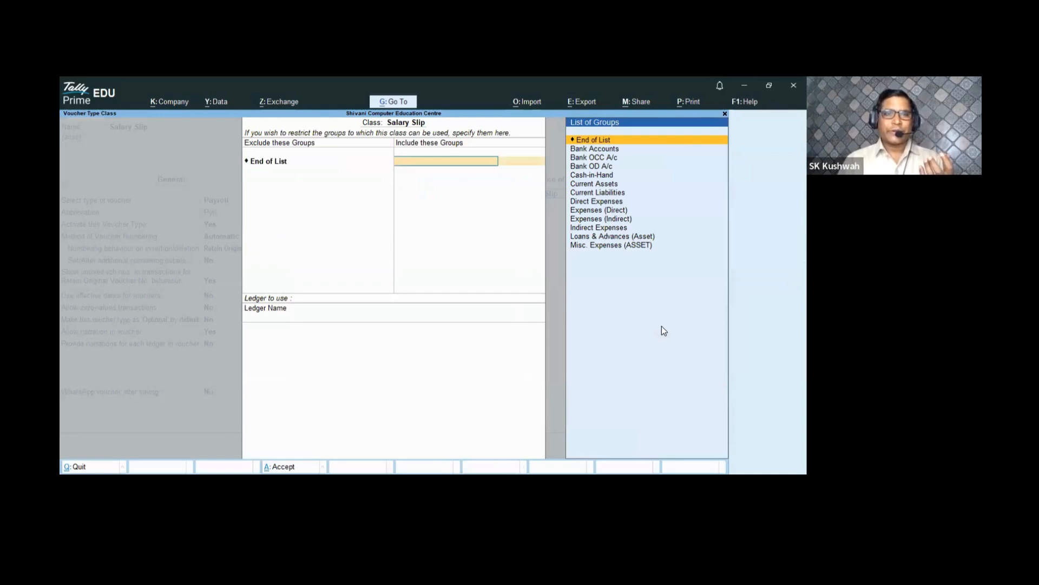
{"action": "key", "text": "Return"}
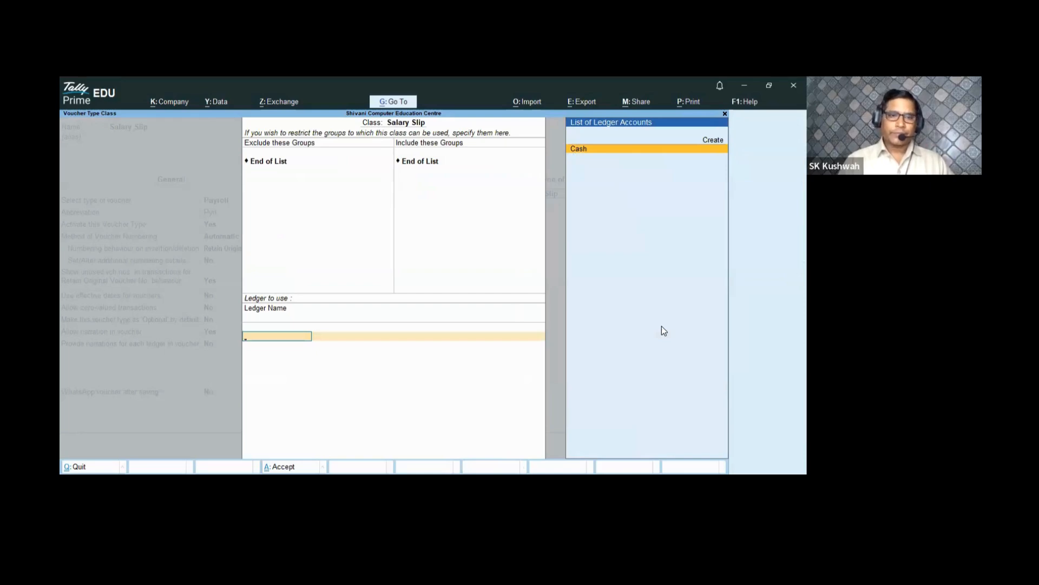
{"action": "key", "text": "ctrl+a"}
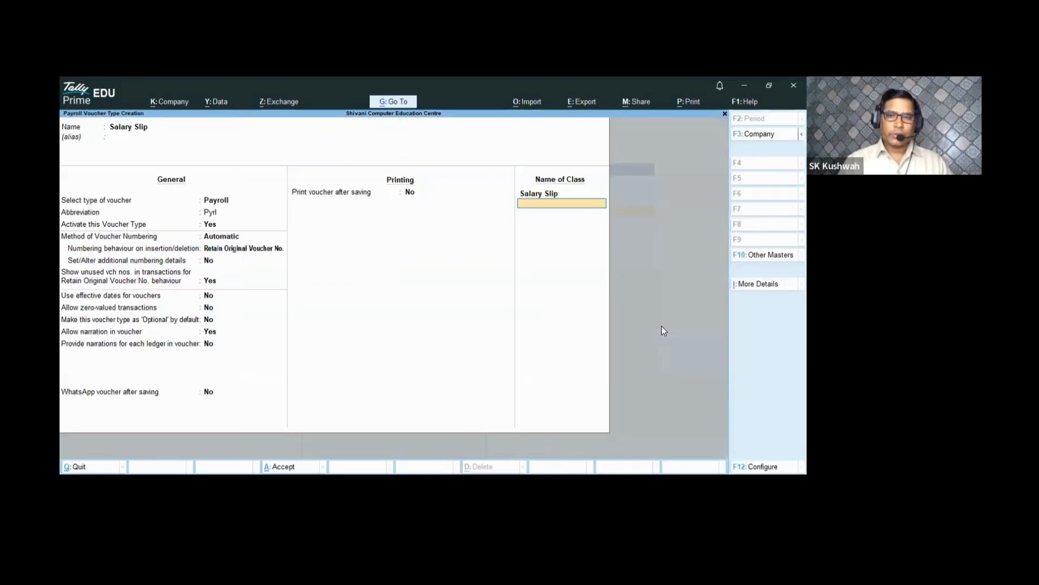
{"action": "key", "text": "Return"}
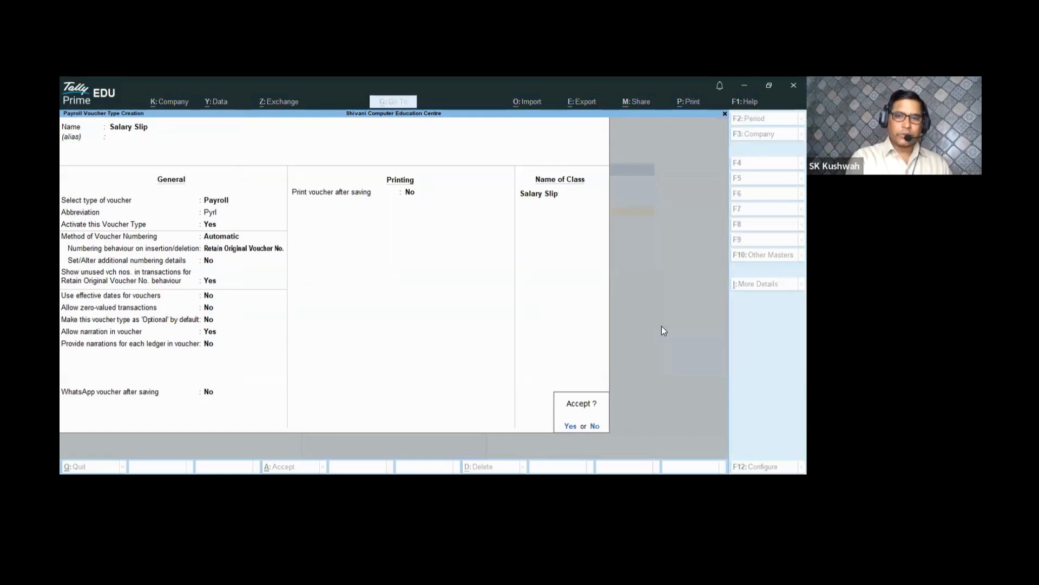
{"action": "key", "text": "Return"}
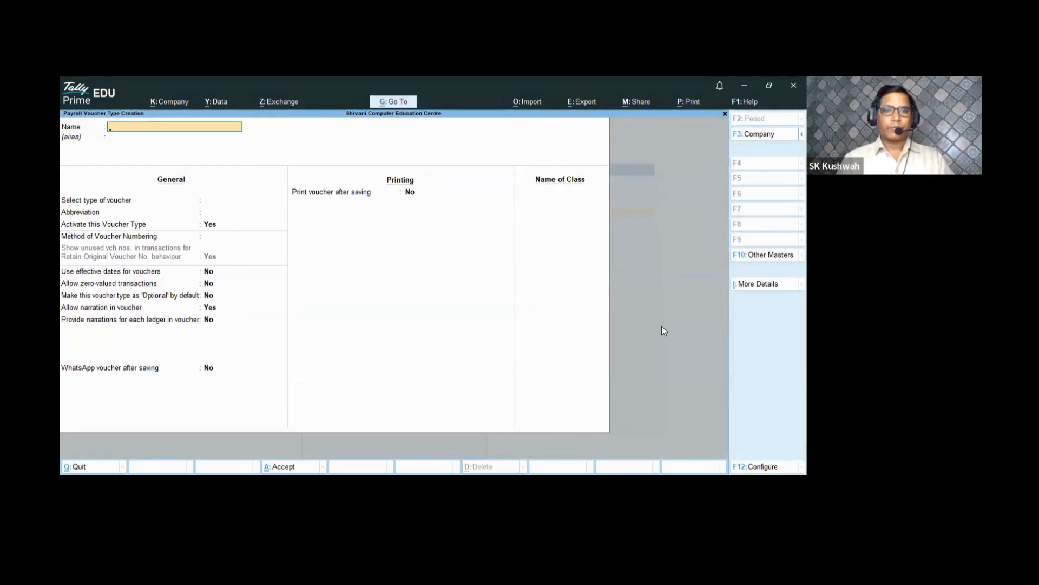
- Discard the blank voucher type form and close the list of masters
{"action": "key", "text": "Escape"}
{"action": "key", "text": "Return"}
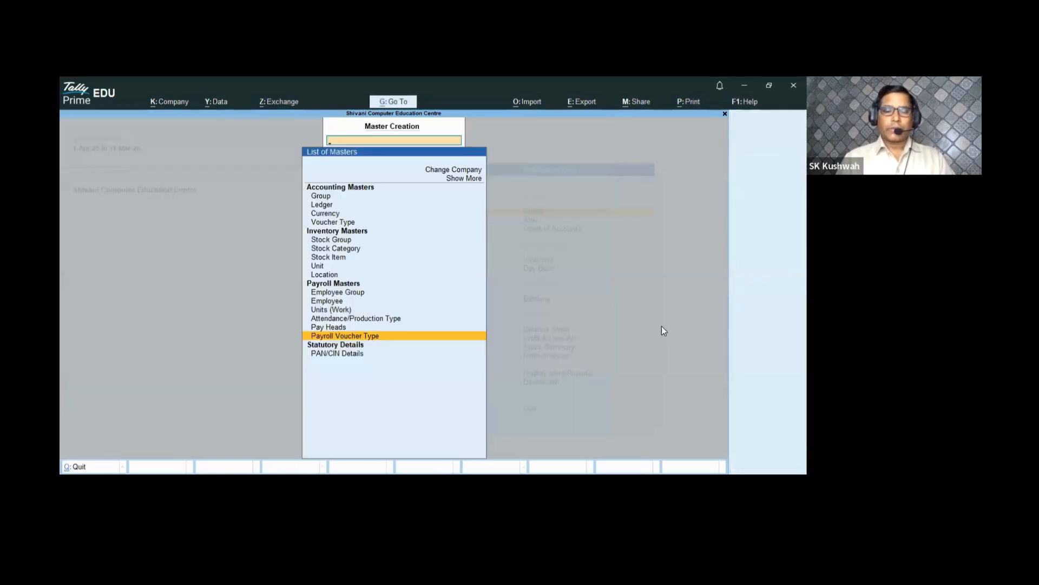
{"action": "key", "text": "Escape"}
{"action": "key", "text": "Escape"}
- From Gateway of Tally, go to Create and pick Employee from the list of masters
{"action": "key", "text": "n"}
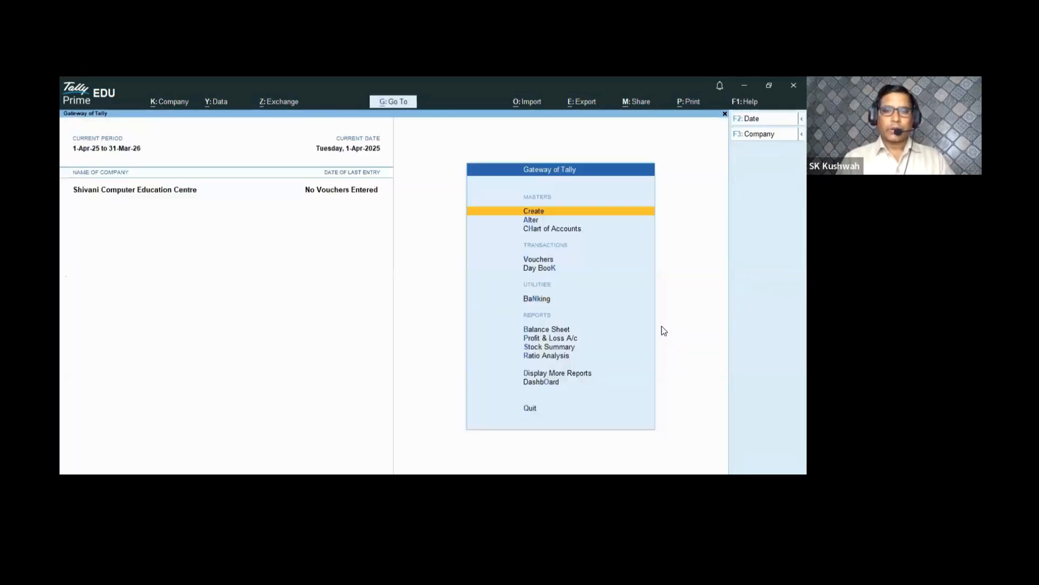
{"action": "key", "text": "Return"}
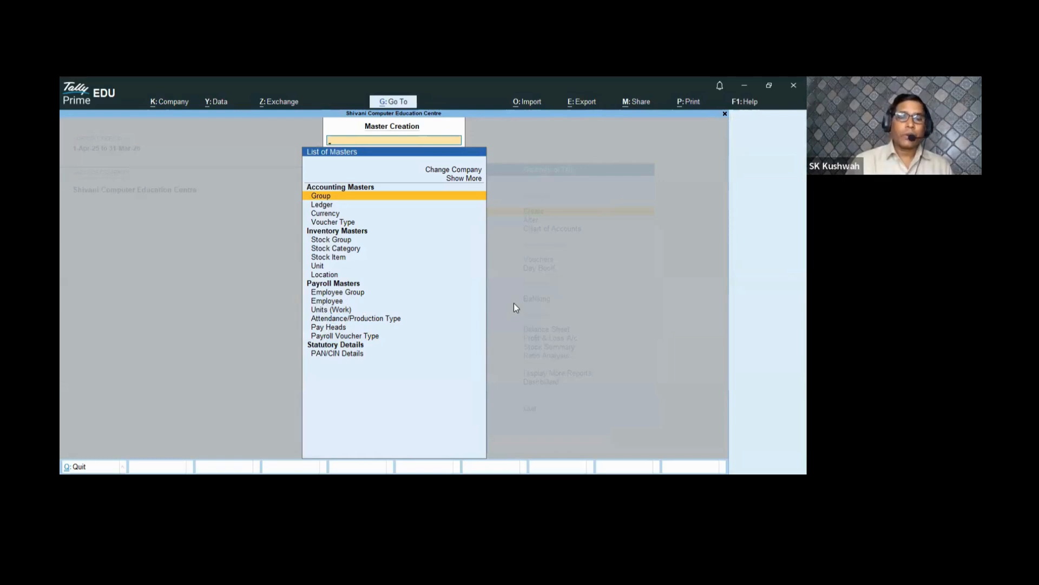
{"action": "left_click", "coordinate": [322, 301]}
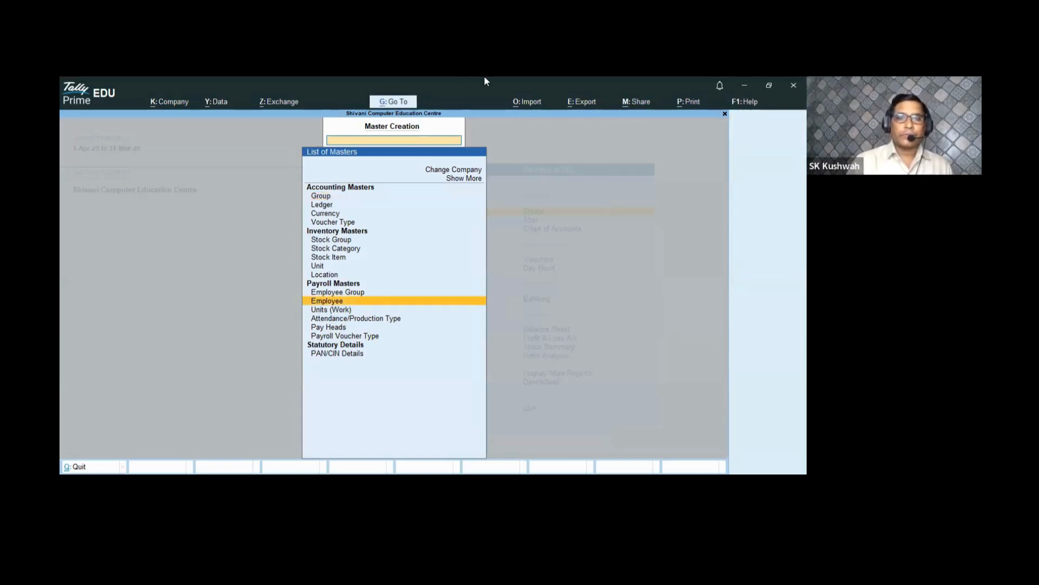
- Enter the employee's full name under Teacher, joining 1-Apr-2025, and enable salary details
{"action": "key", "text": "Return"}
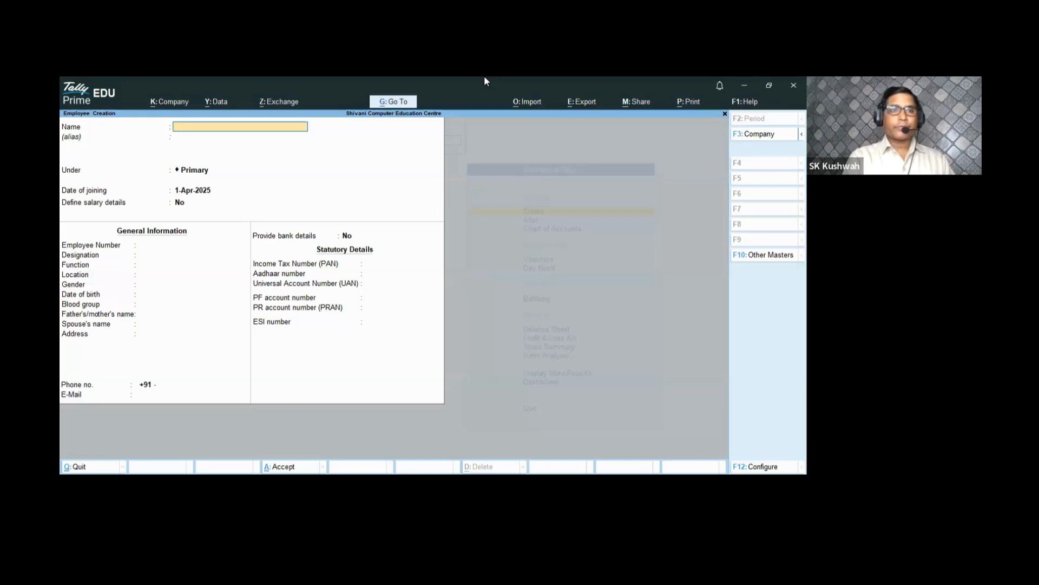
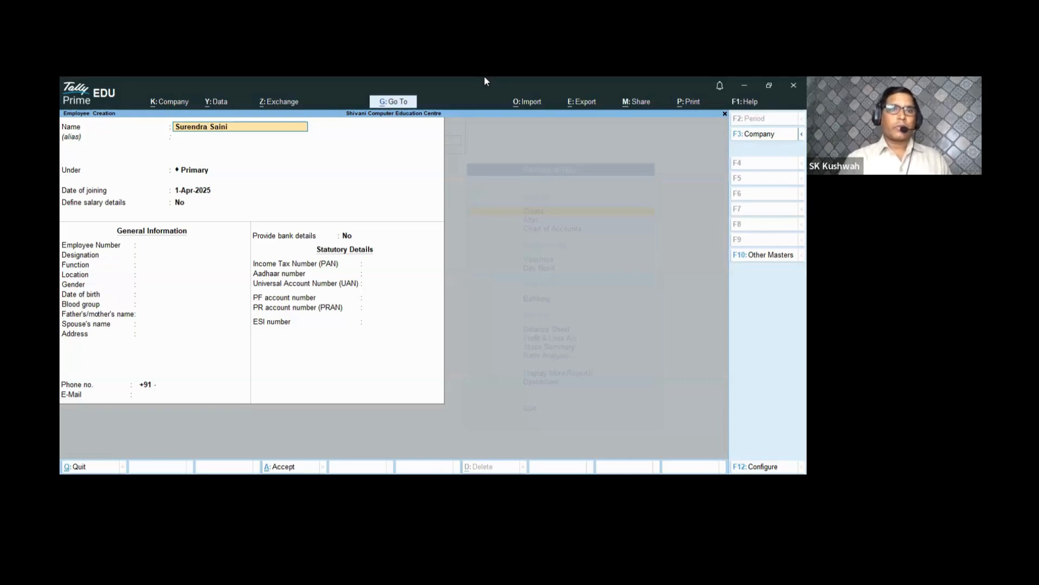
{"action": "key", "text": "Return"}
{"action": "key", "text": "Return"}
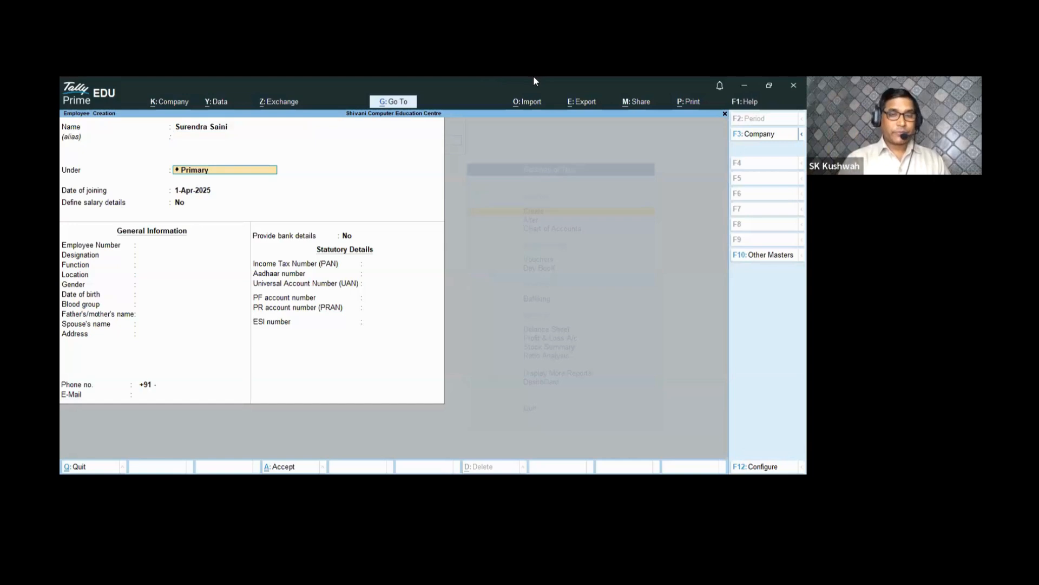
{"action": "key", "text": "BackSpace"}
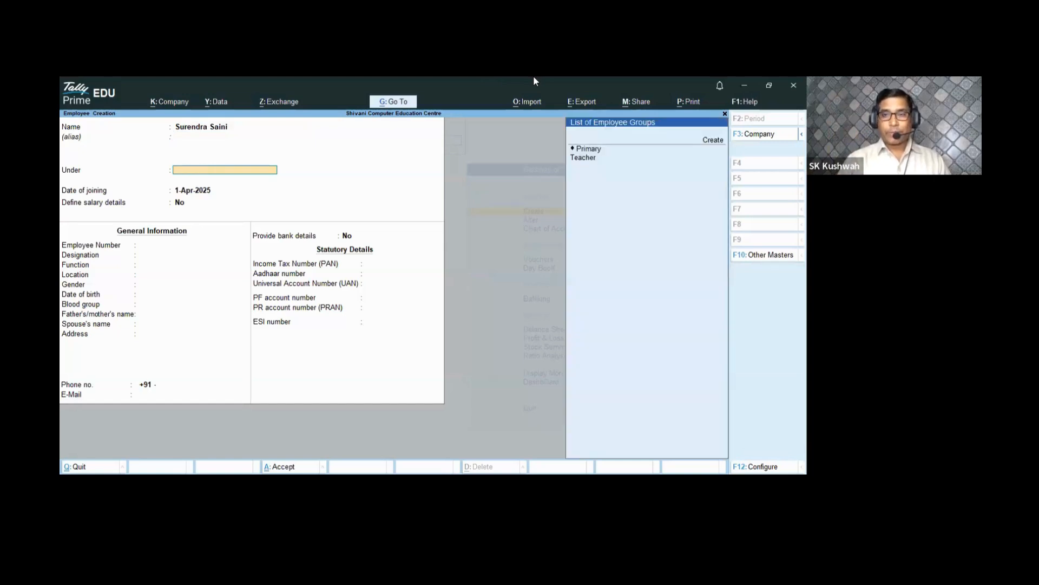
{"action": "key", "text": "Down"}
{"action": "key", "text": "Down"}
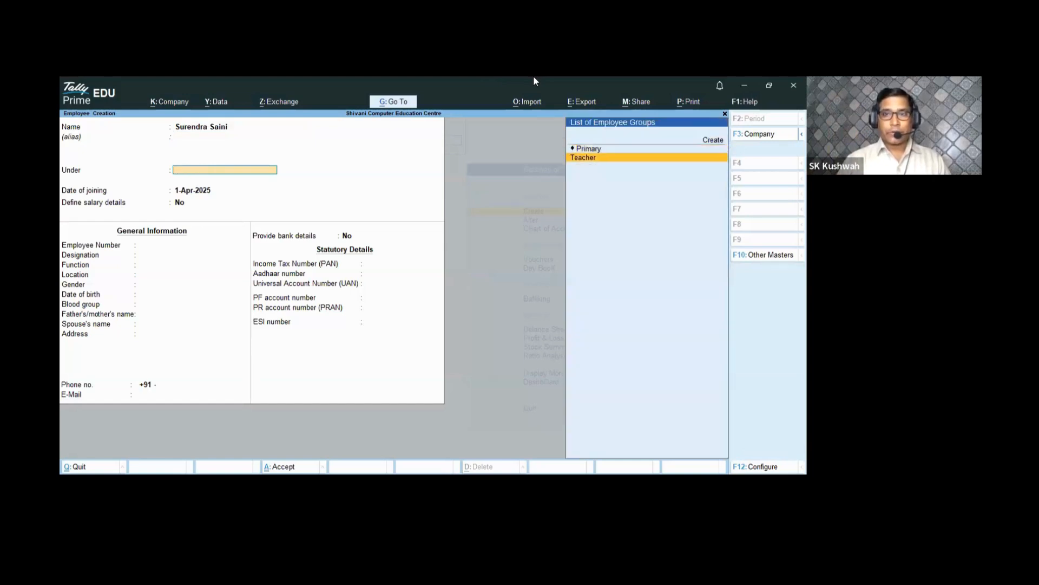
{"action": "key", "text": "Return"}
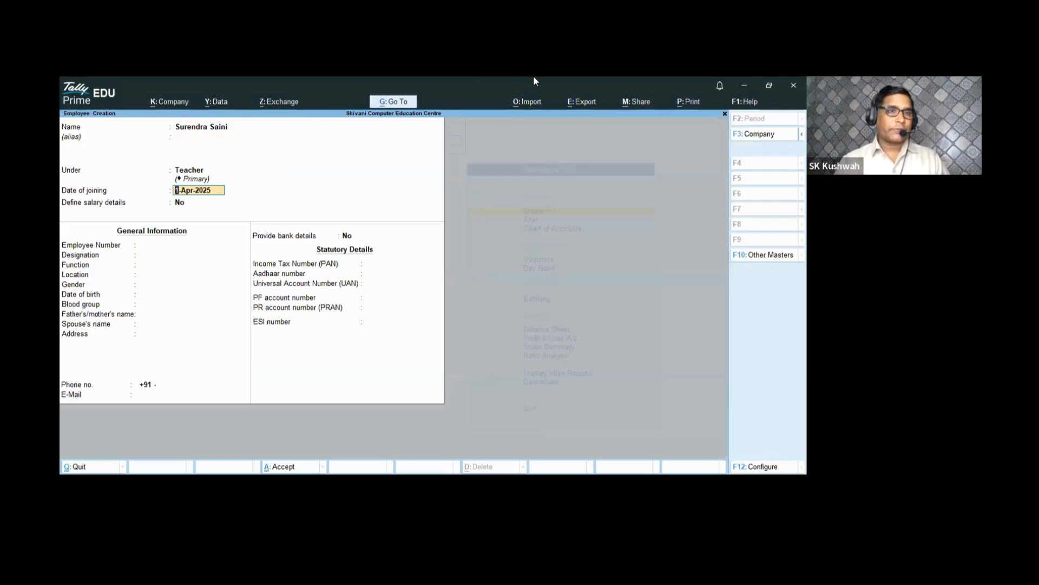
{"action": "key", "text": "Return"}
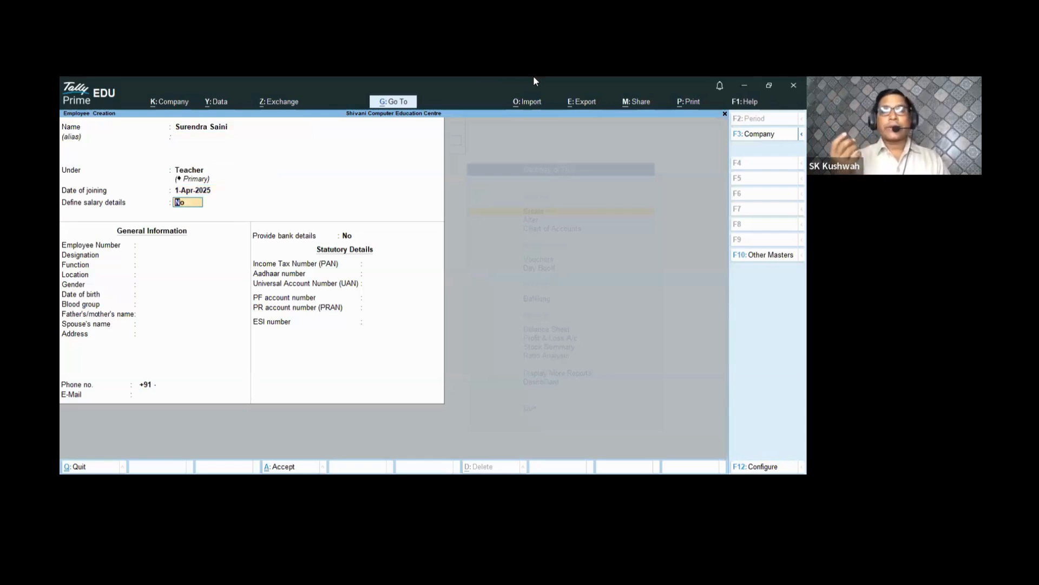
{"action": "type", "text": "y"}
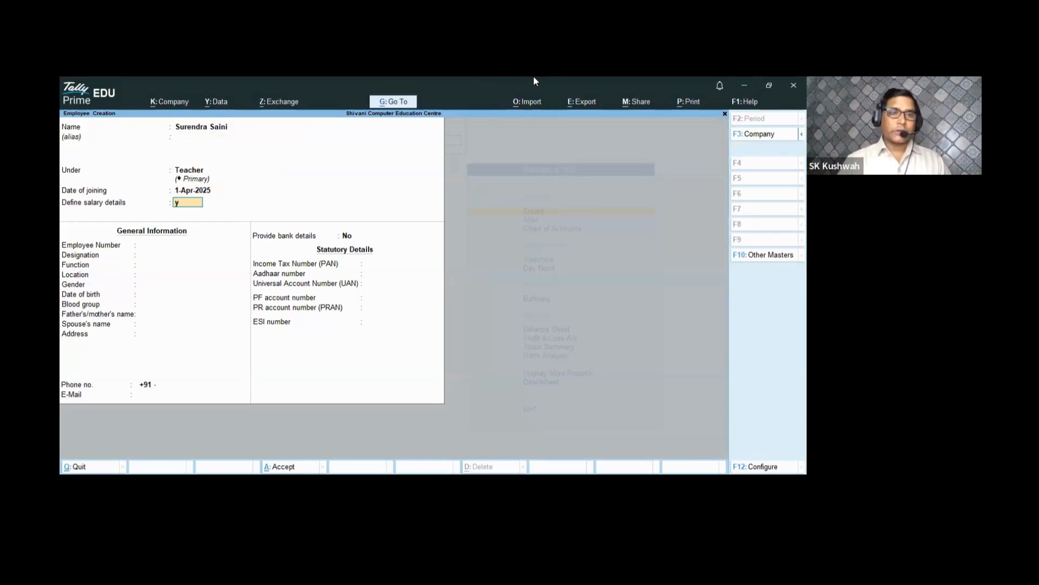
{"action": "key", "text": "Return"}
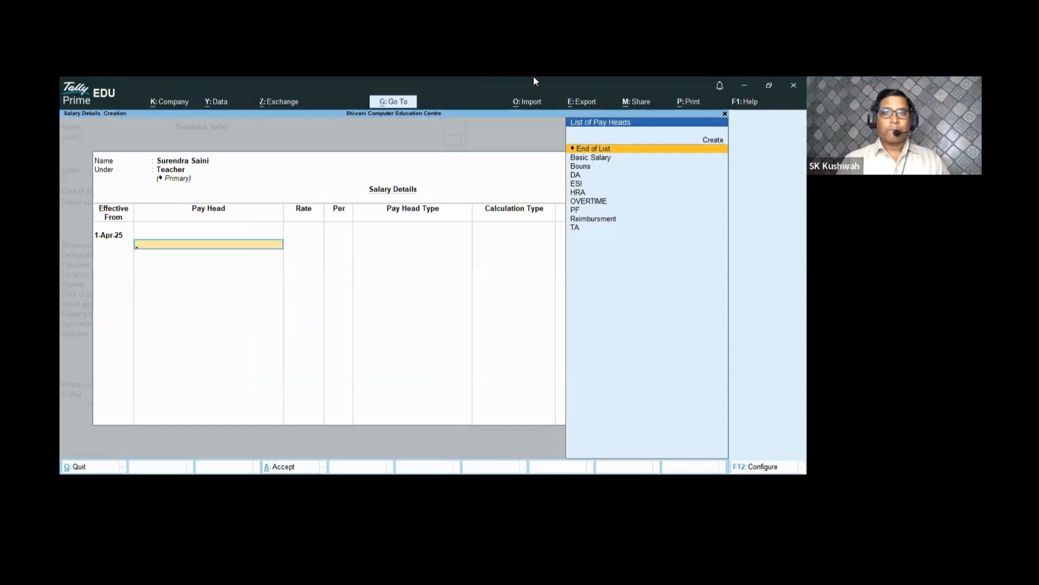
- Add Basic Salary, DA, TA, HRA, PF and ESI pay heads to the salary details
{"action": "key", "text": "Down"}
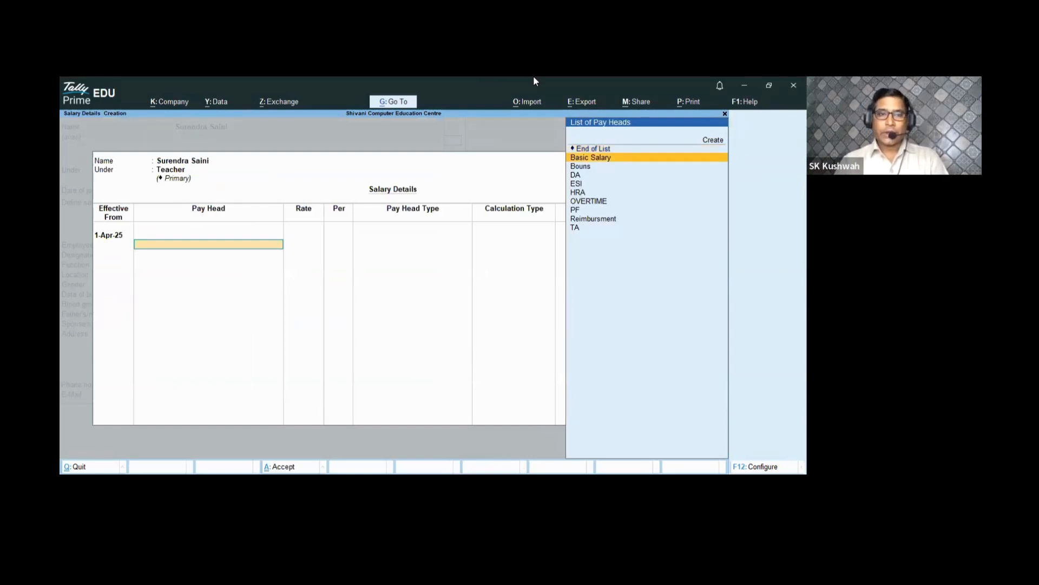
{"action": "key", "text": "Return"}
{"action": "key", "text": "Down"}
{"action": "key", "text": "Down"}
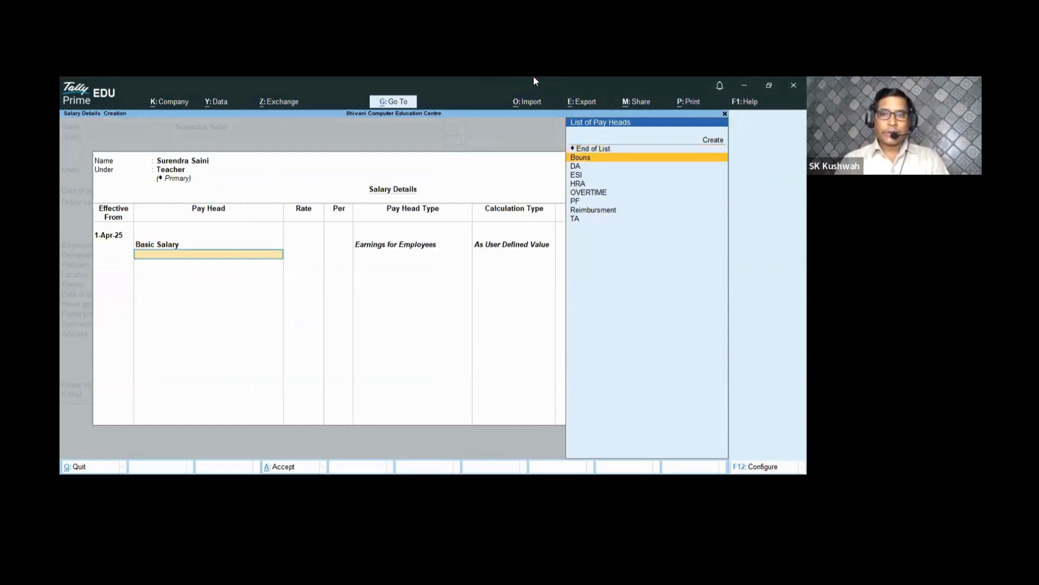
{"action": "key", "text": "Return"}
{"action": "key", "text": "Down"}
{"action": "key", "text": "Down"}
{"action": "key", "text": "Down"}
{"action": "key", "text": "Down"}
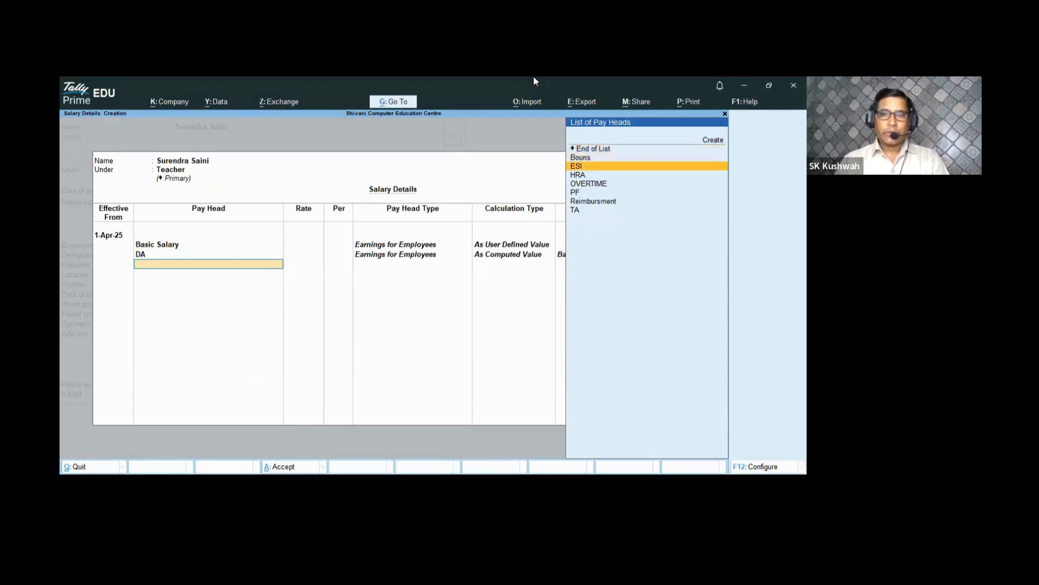
{"action": "key", "text": "Down"}
{"action": "key", "text": "Down"}
{"action": "key", "text": "Down"}
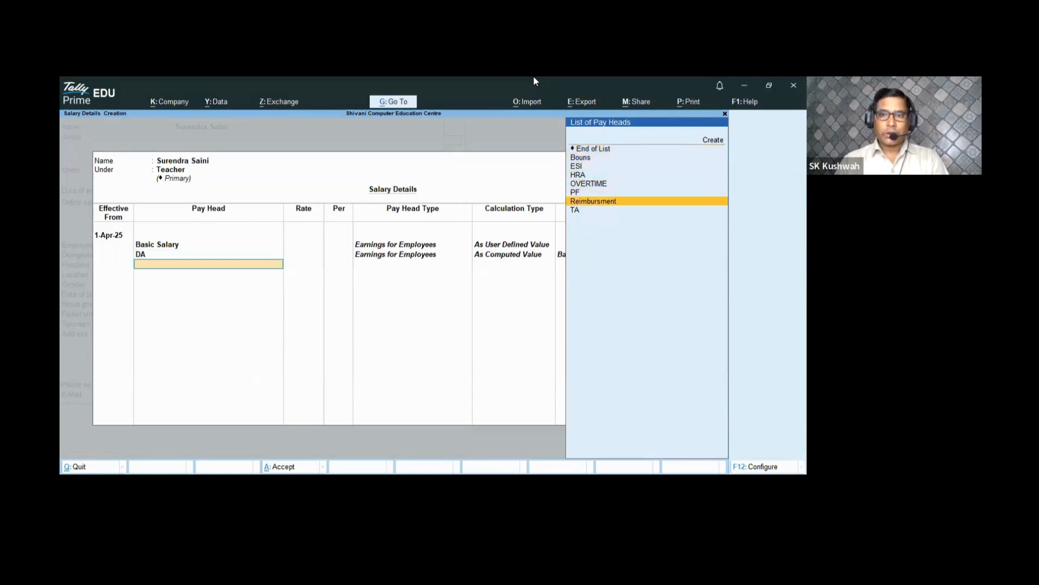
{"action": "key", "text": "Return"}
{"action": "key", "text": "Down"}
{"action": "key", "text": "Down"}
{"action": "key", "text": "Down"}
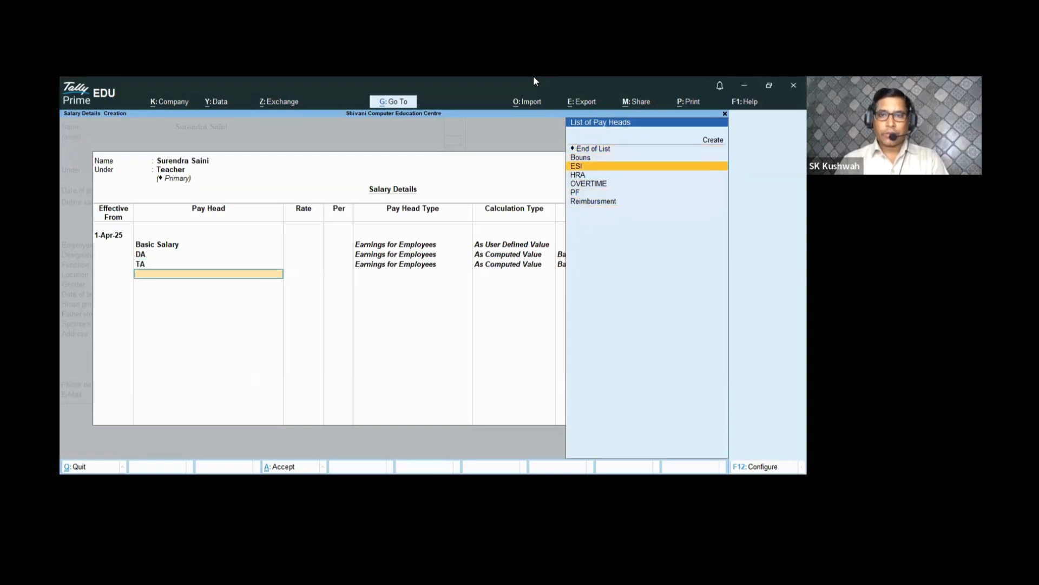
{"action": "key", "text": "Return"}
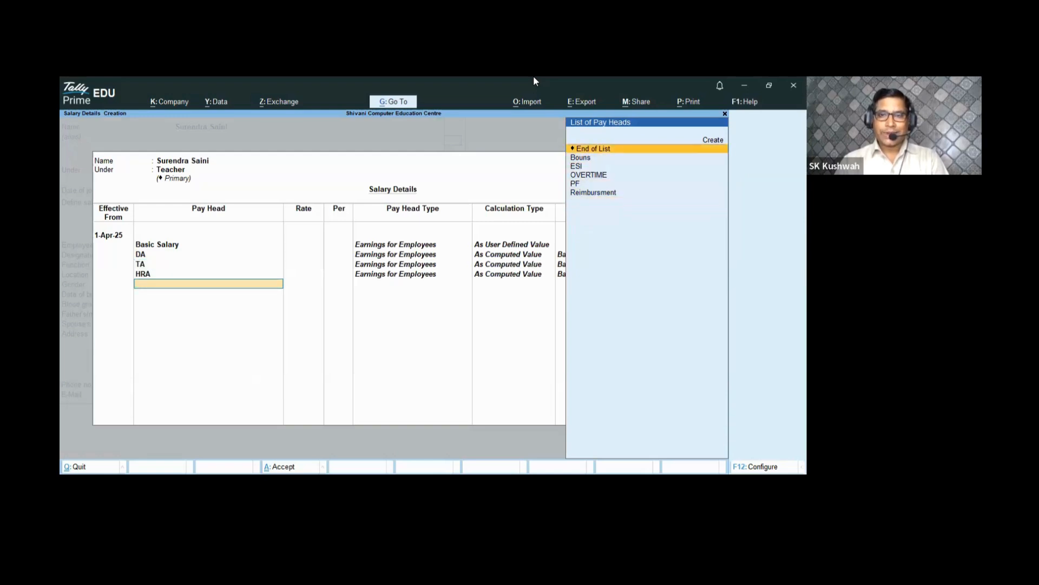
{"action": "key", "text": "Down"}
{"action": "key", "text": "Down"}
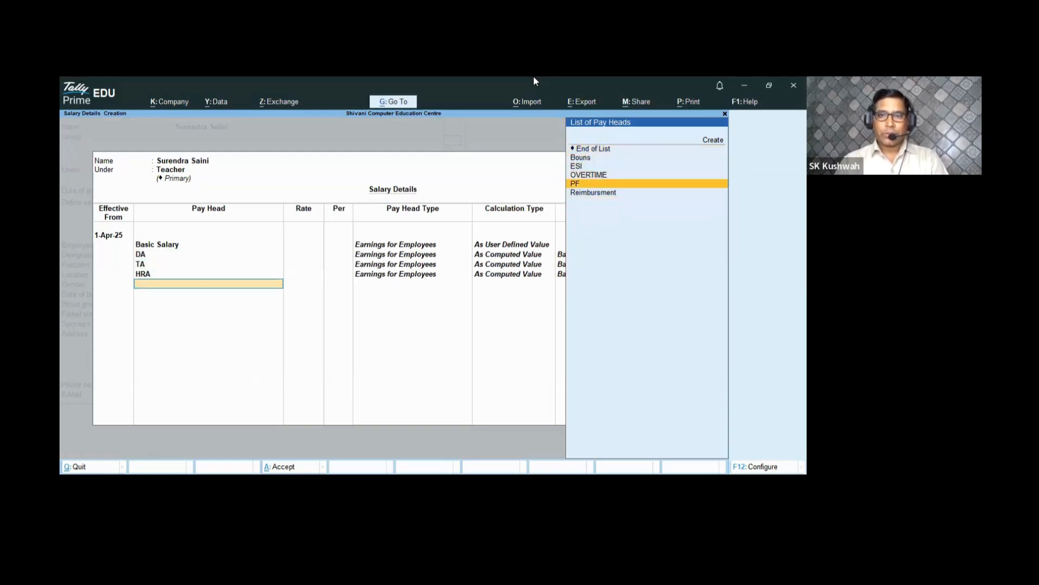
{"action": "key", "text": "Return"}
{"action": "key", "text": "Down"}
{"action": "key", "text": "Down"}
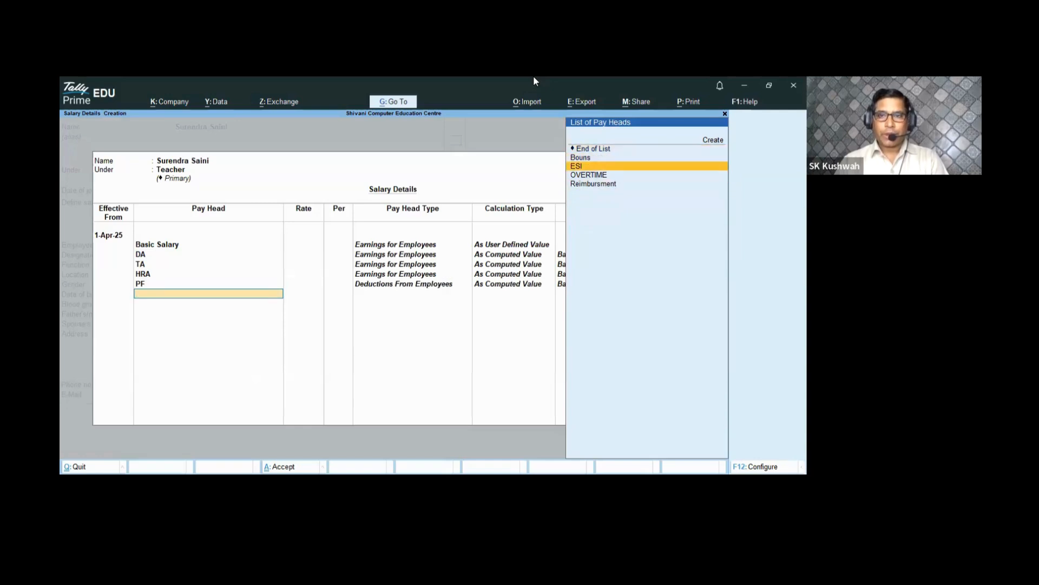
{"action": "key", "text": "Return"}
{"action": "key", "text": "Down"}
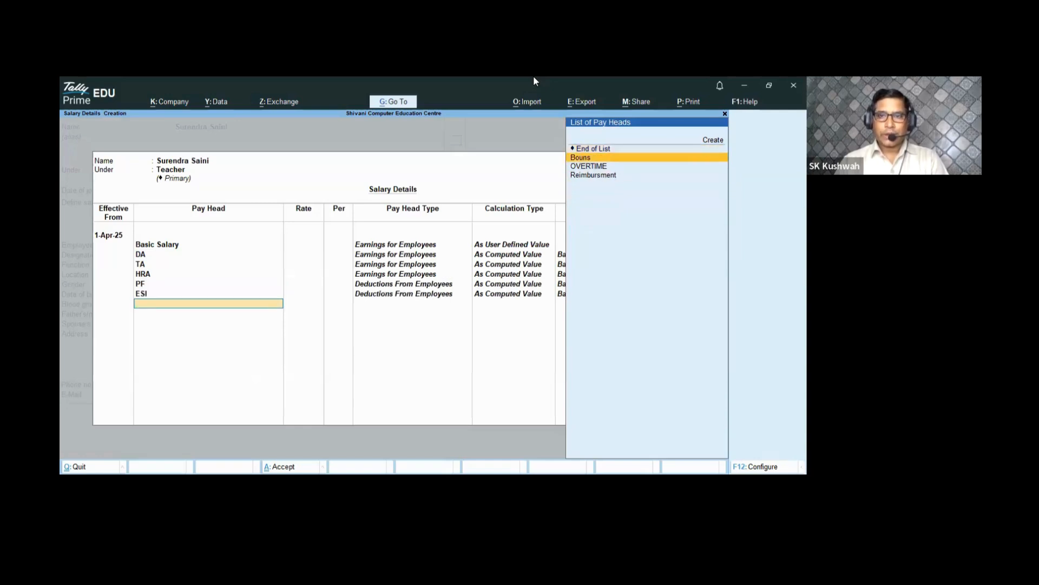
- Add Bouns at 2,100 per month, OVERTIME at 100 per hour, and Reimbursment, then end the list
{"action": "key", "text": "Return"}
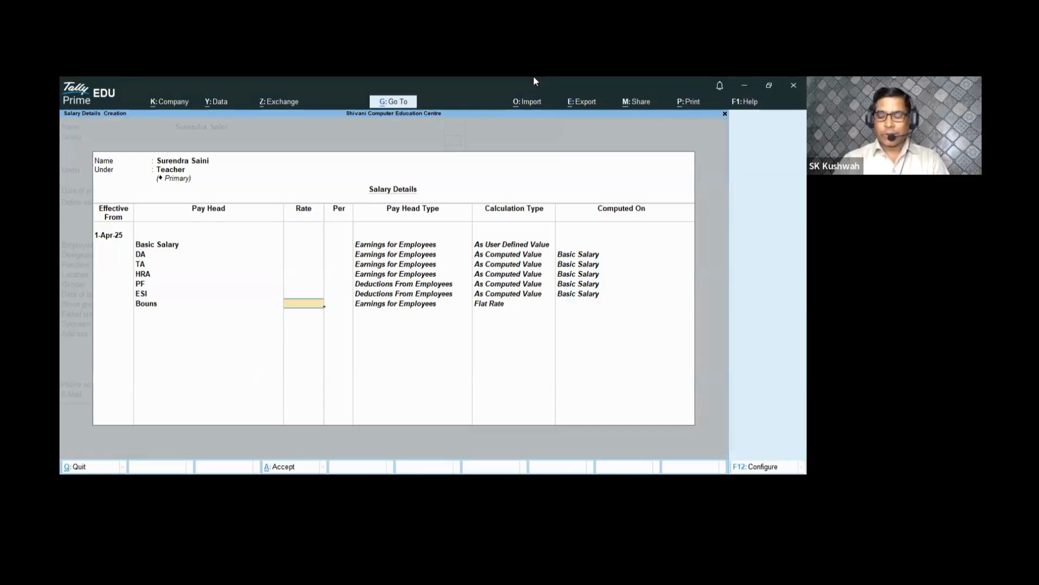
{"action": "type", "text": "2"}
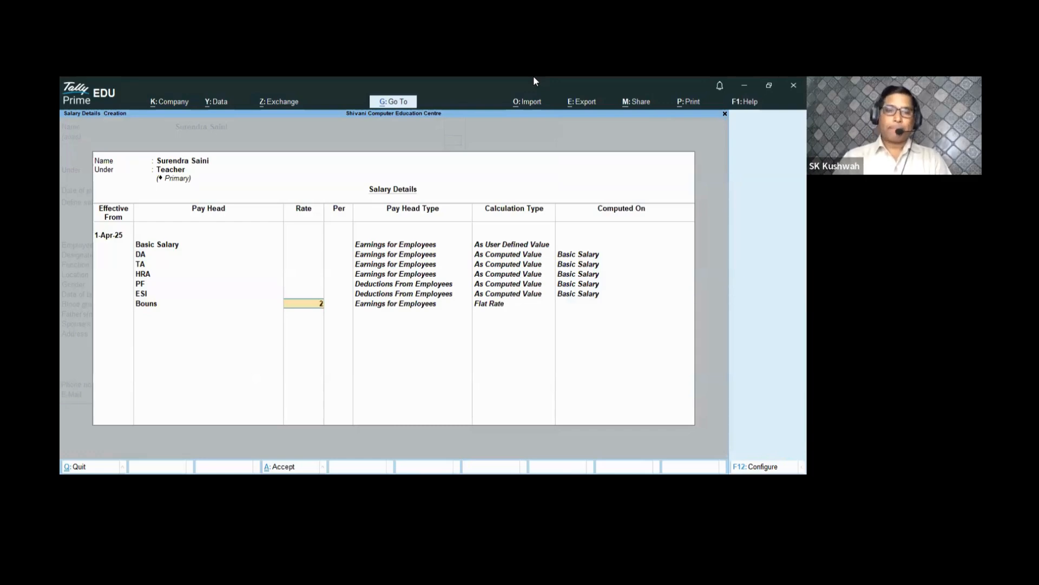
{"action": "type", "text": "100"}
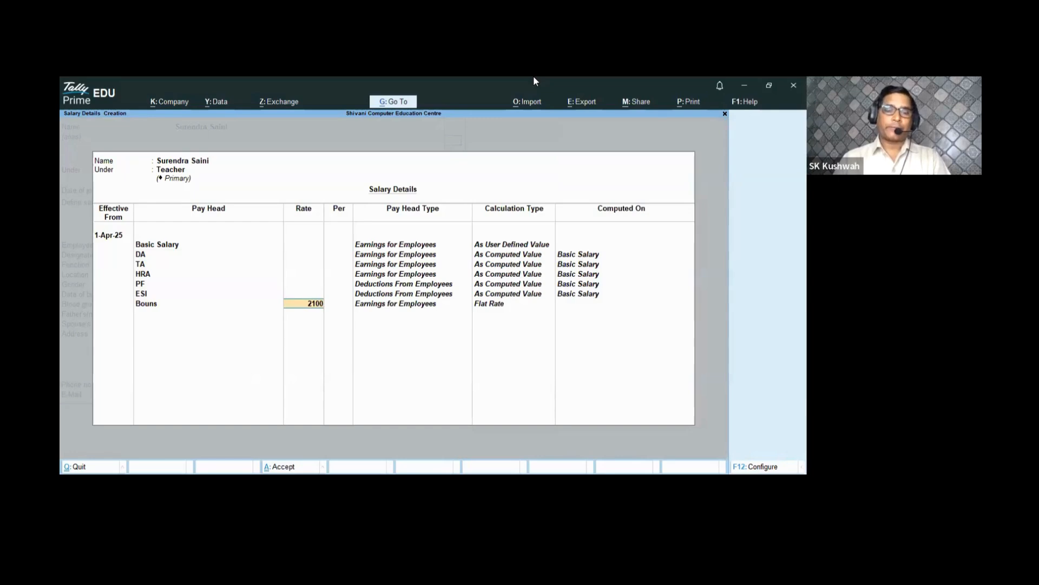
{"action": "key", "text": "Return"}
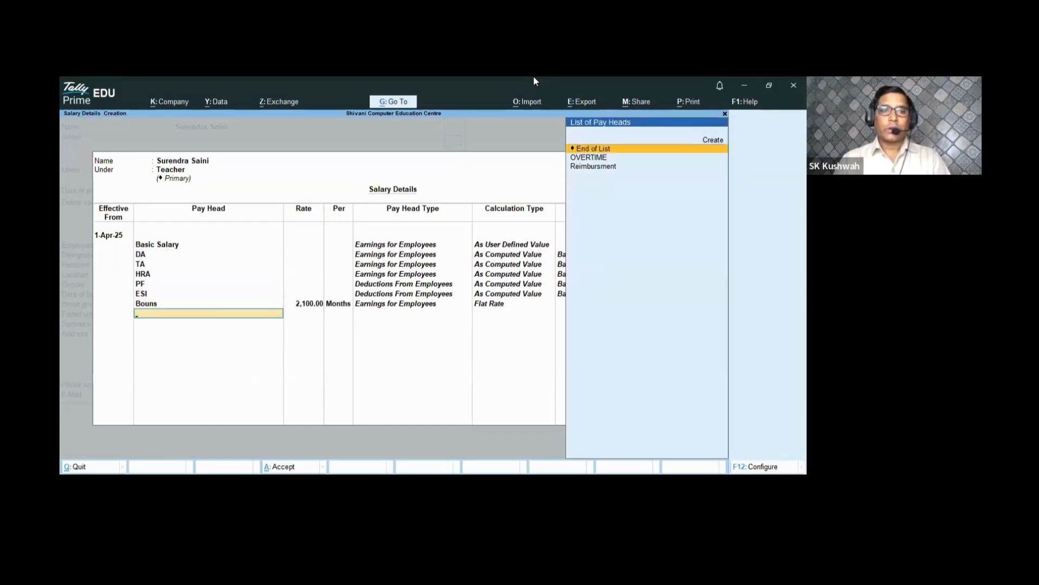
{"action": "key", "text": "Down"}
{"action": "key", "text": "Return"}
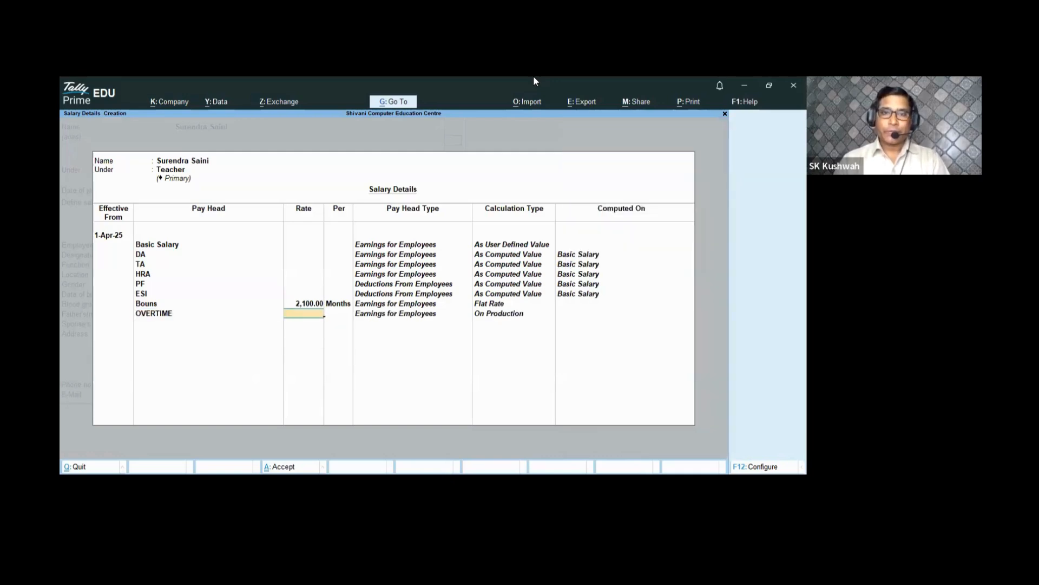
{"action": "type", "text": "100"}
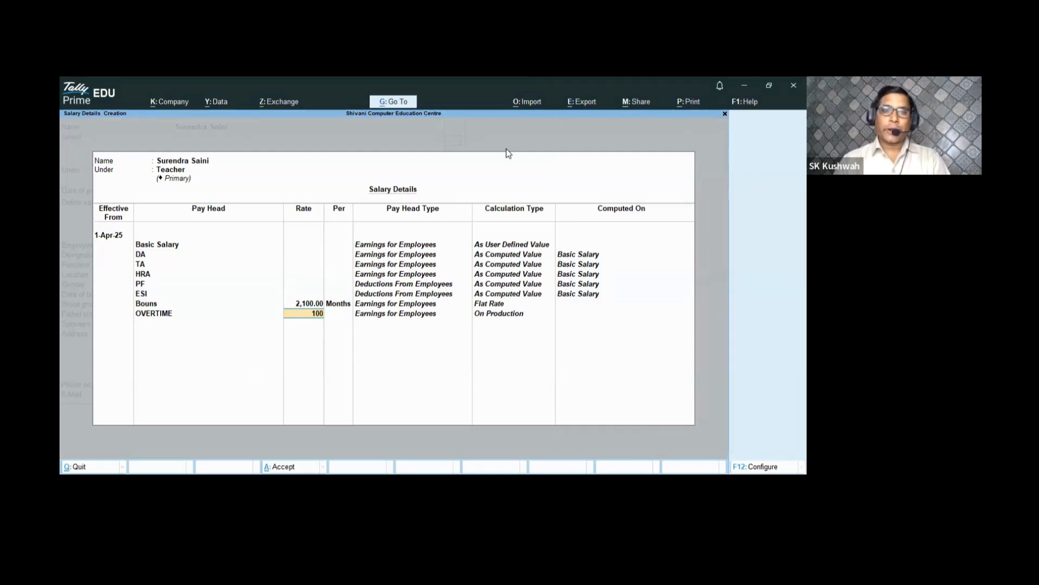
{"action": "key", "text": "Return"}
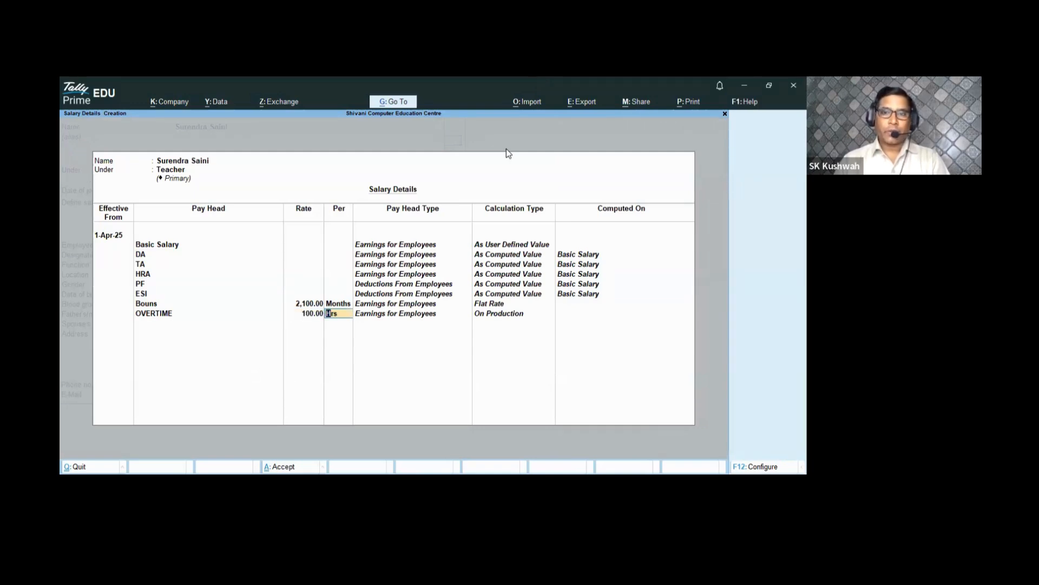
{"action": "key", "text": "Return"}
{"action": "key", "text": "Return"}
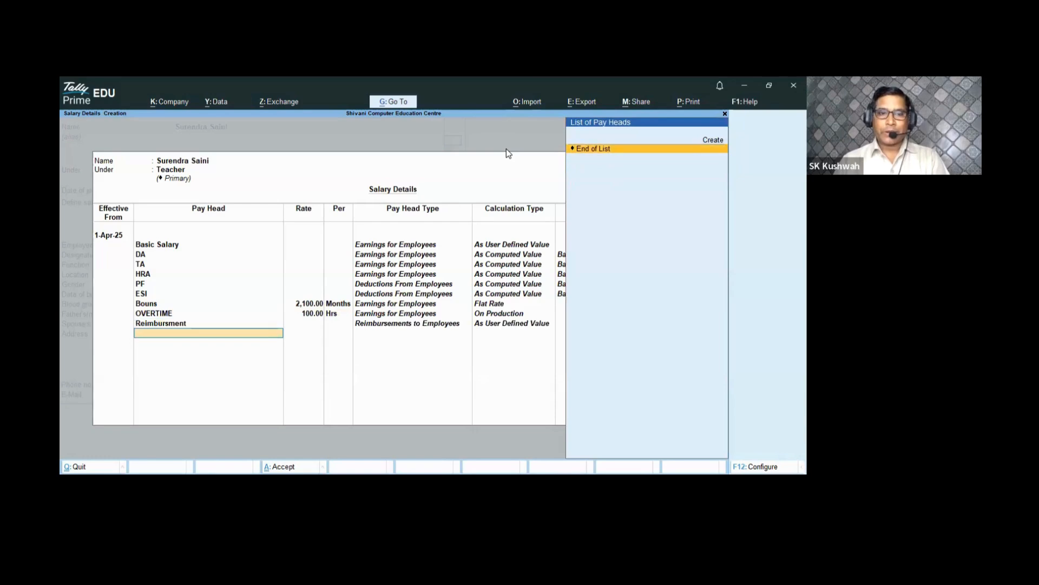
{"action": "key", "text": "Return"}
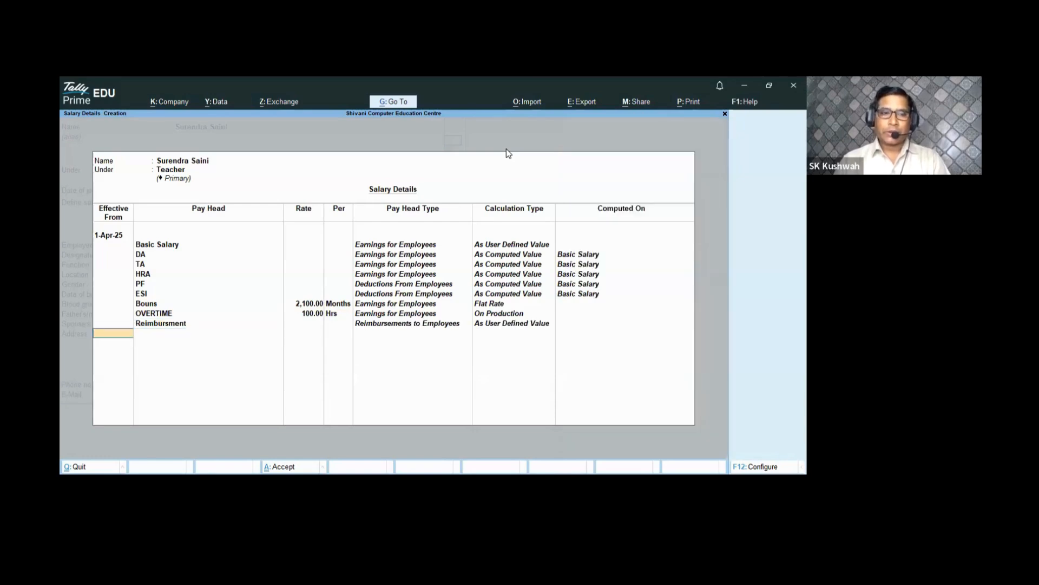
{"action": "key", "text": "Return"}
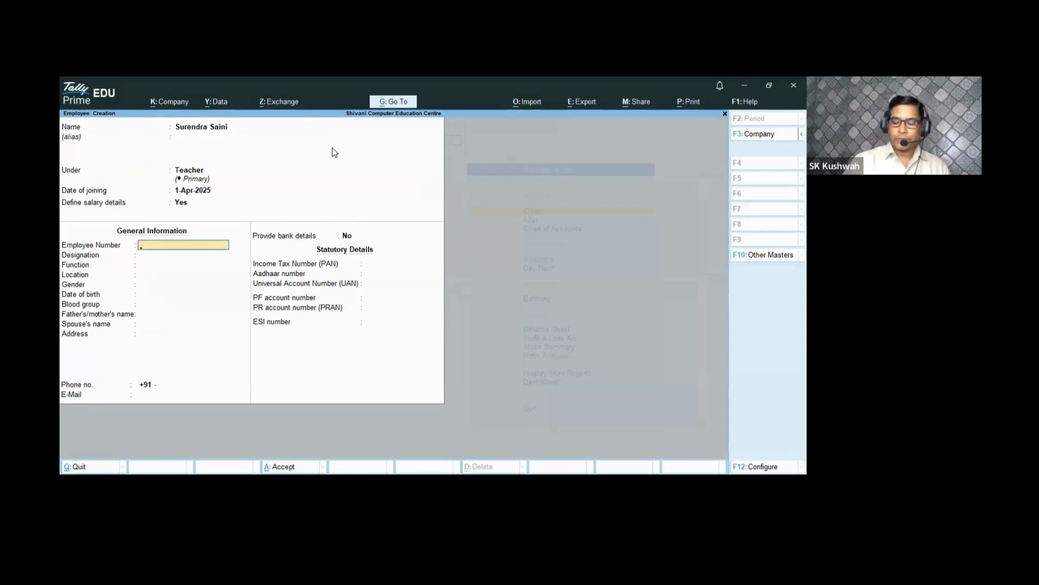
- Fill in the employee number, designation Teacher, function Teaching and location Haryana
{"action": "type", "text": "8"}
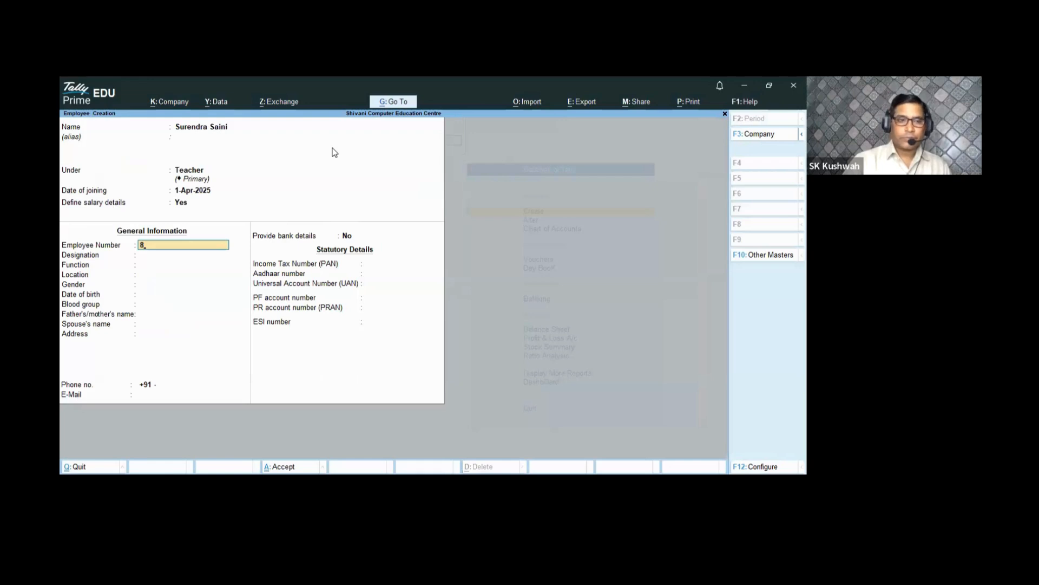
{"action": "key", "text": "BackSpace"}
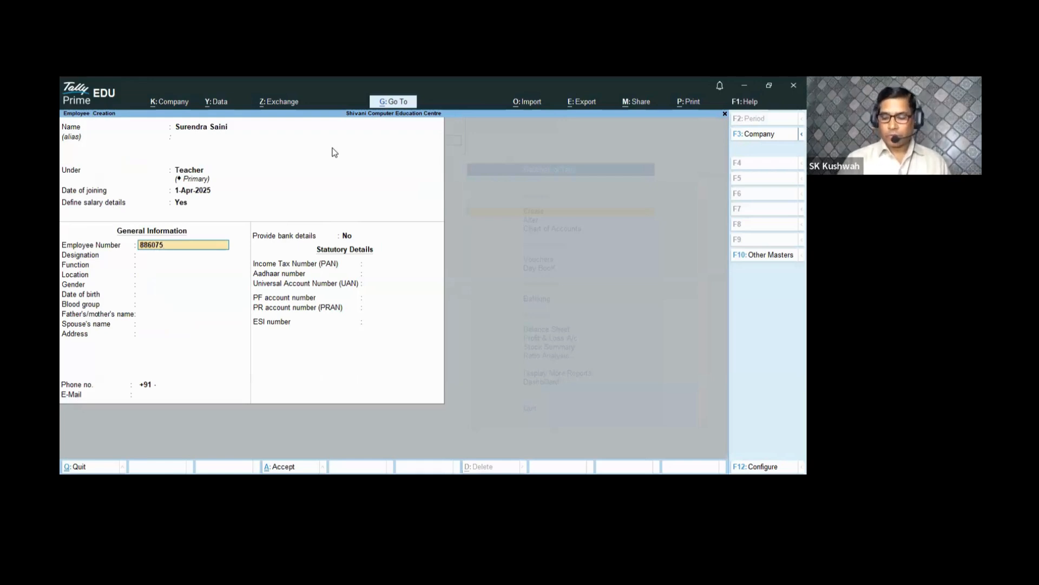
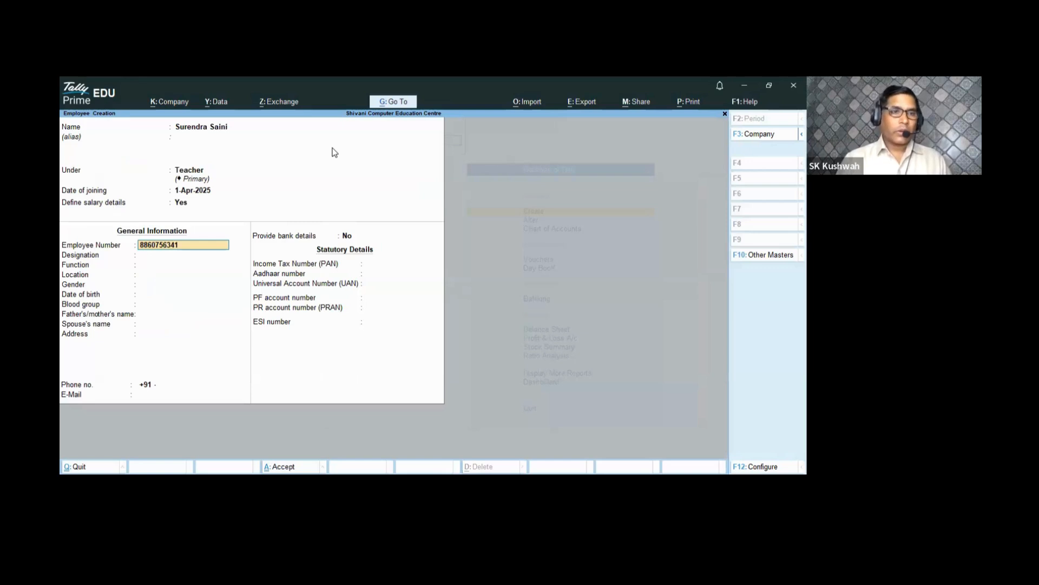
{"action": "key", "text": "Return"}
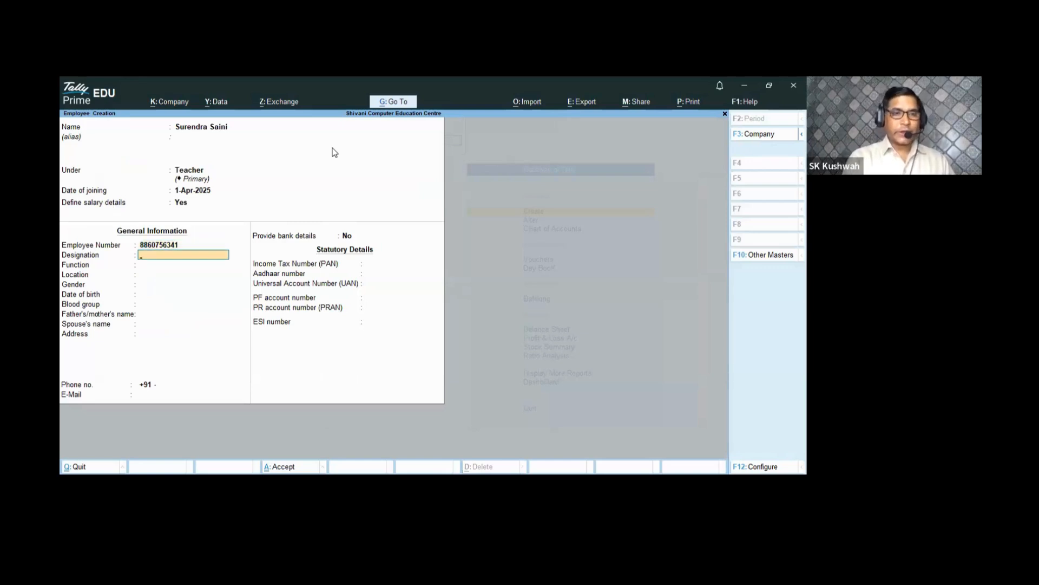
{"action": "type", "text": "Teacher"}
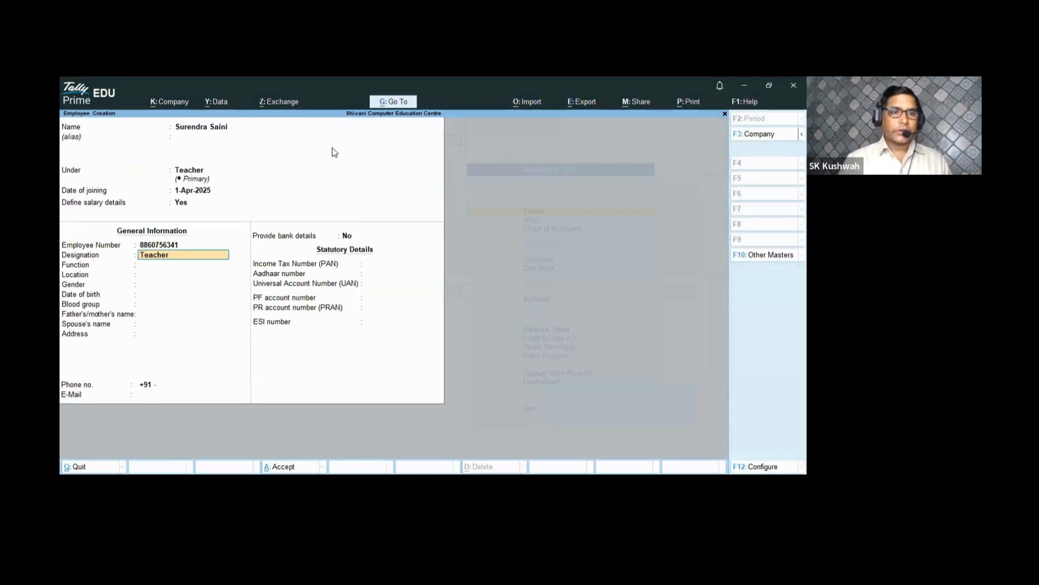
{"action": "key", "text": "Return"}
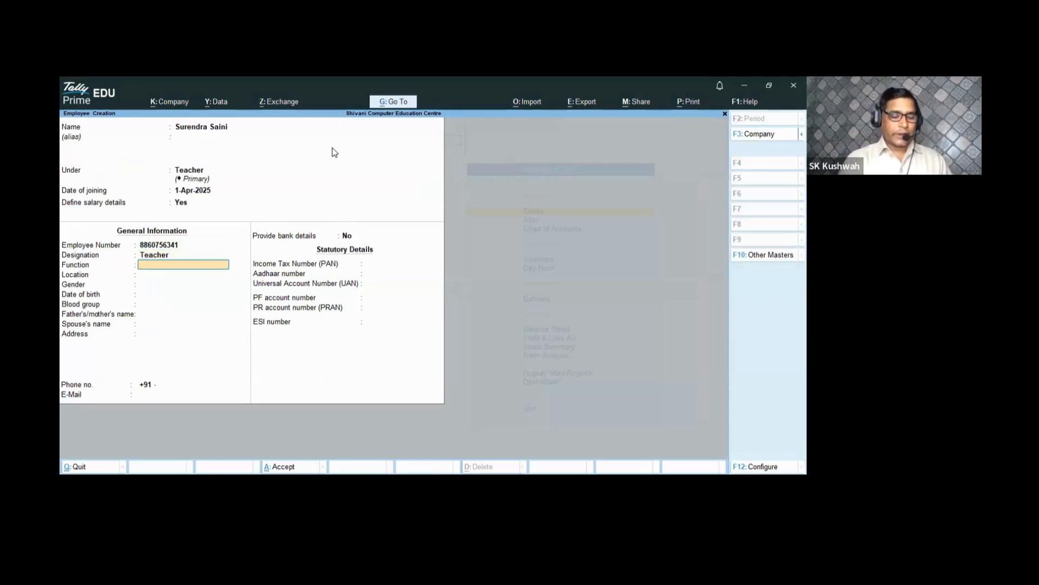
{"action": "type", "text": "Teaching"}
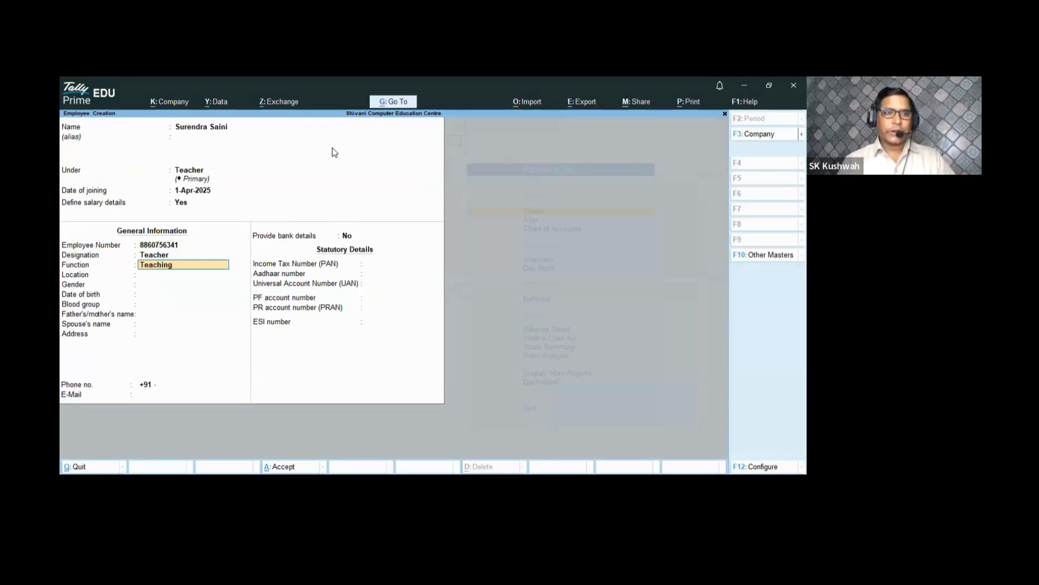
{"action": "key", "text": "Return"}
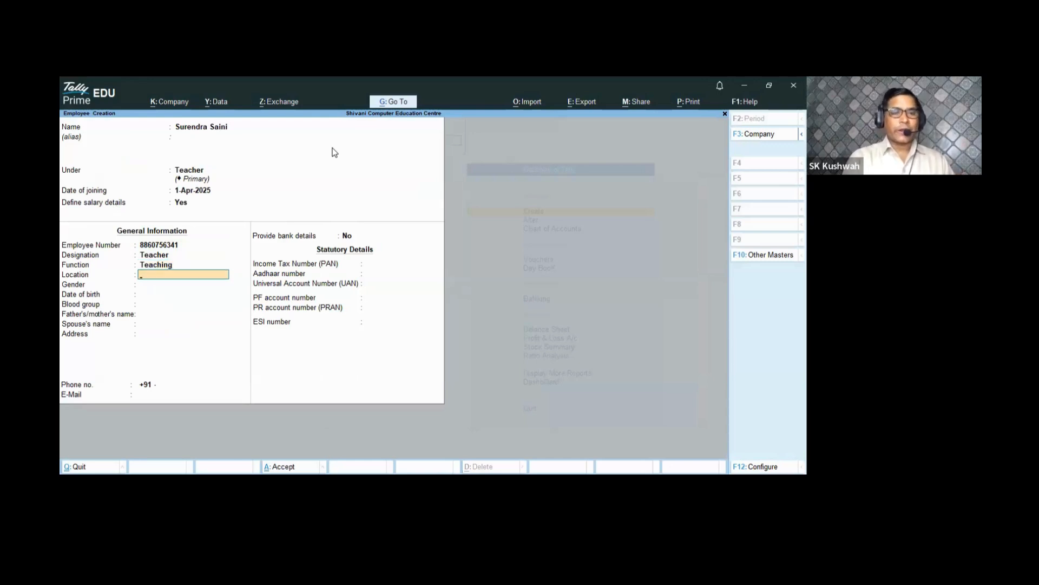
{"action": "type", "text": "Haryana"}
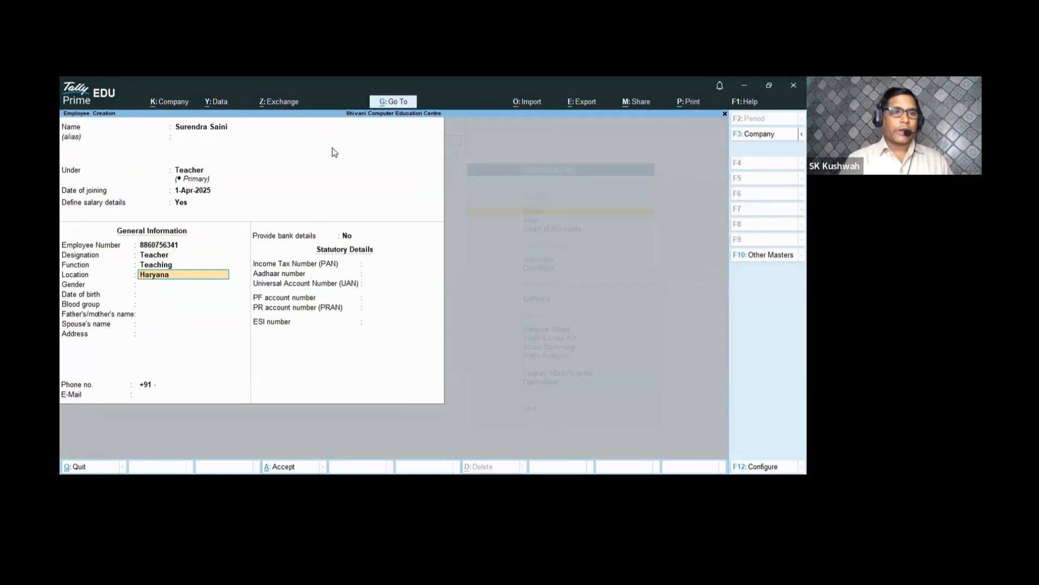
{"action": "key", "text": "Return"}
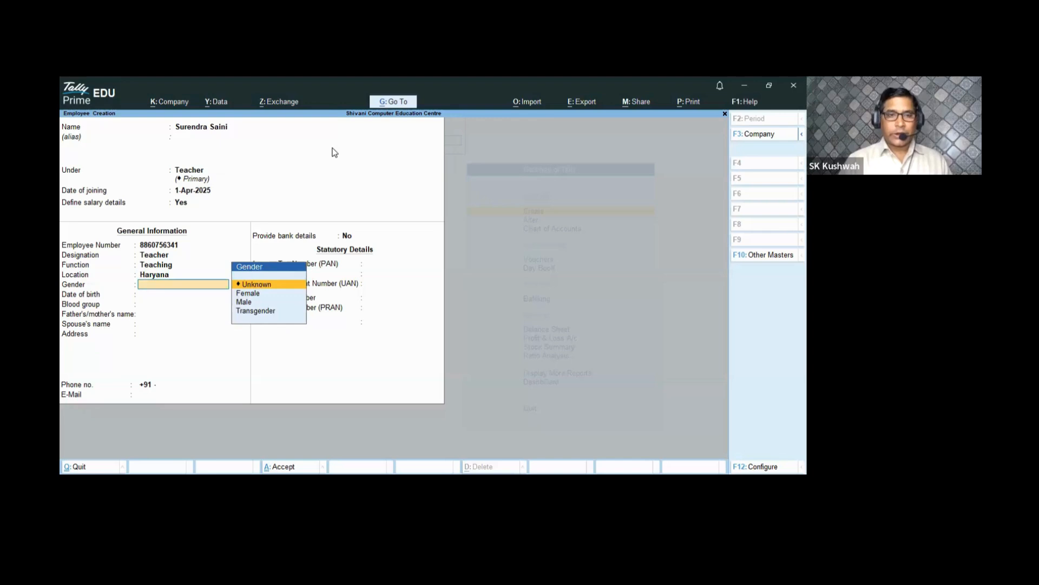
- Set gender Male, date of birth 1-Jan-1998 and blood group A1 Positive
{"action": "key", "text": "Down"}
{"action": "key", "text": "Down"}
{"action": "key", "text": "Return"}
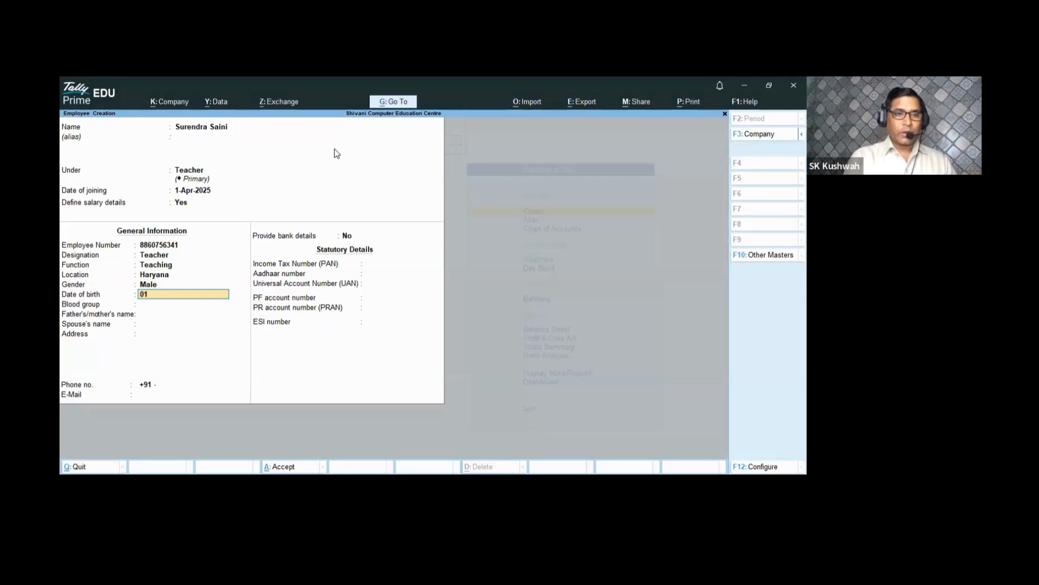
{"action": "type", "text": "Jan"}
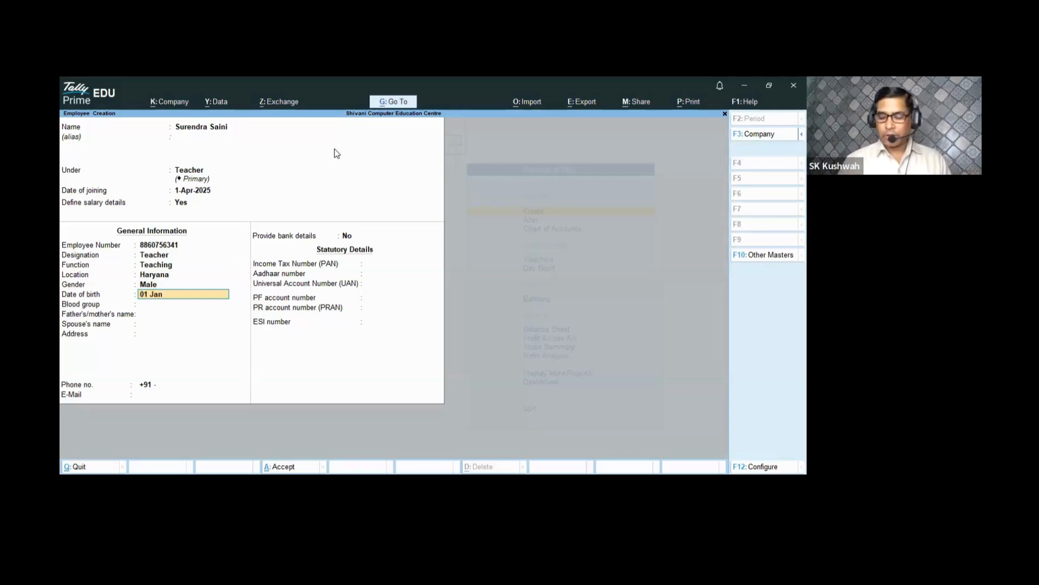
{"action": "type", "text": " 1"}
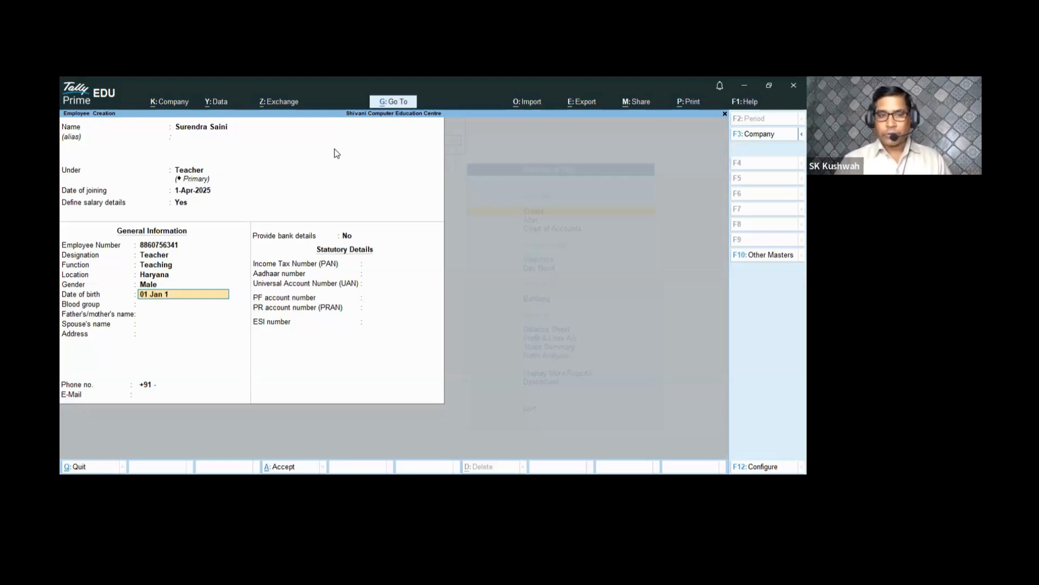
{"action": "type", "text": "99"}
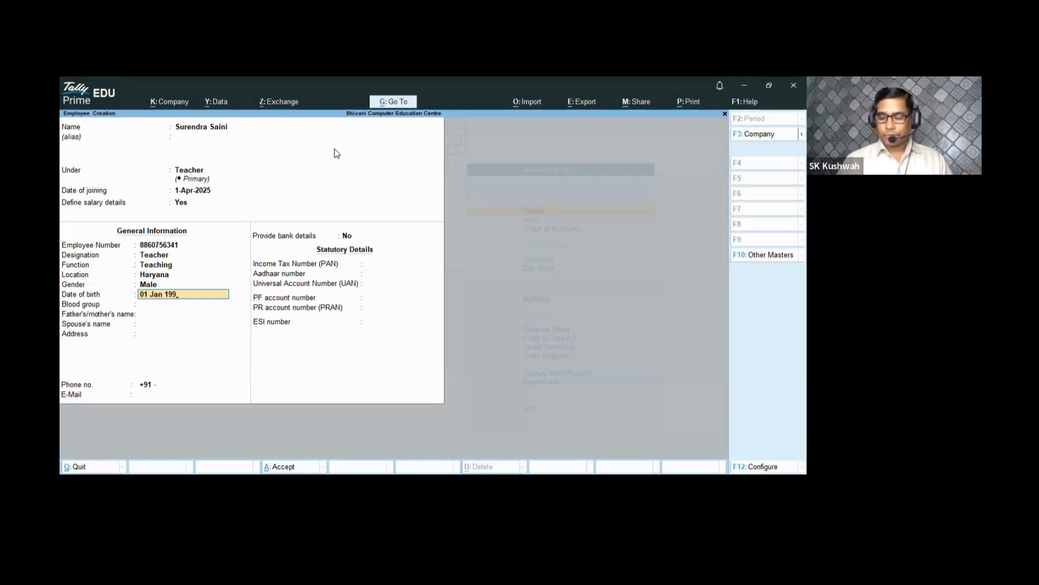
{"action": "type", "text": "8"}
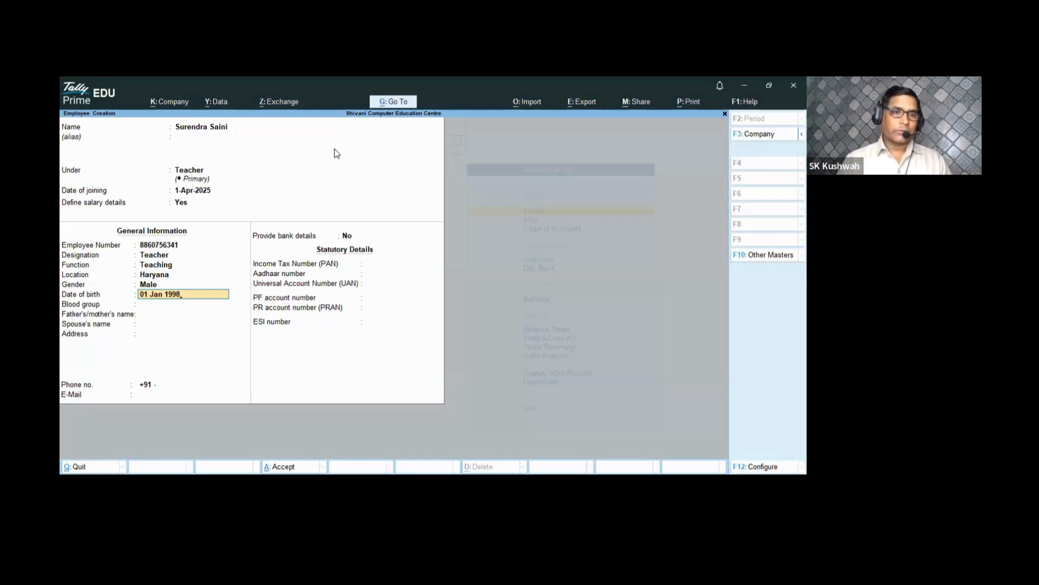
{"action": "key", "text": "Return"}
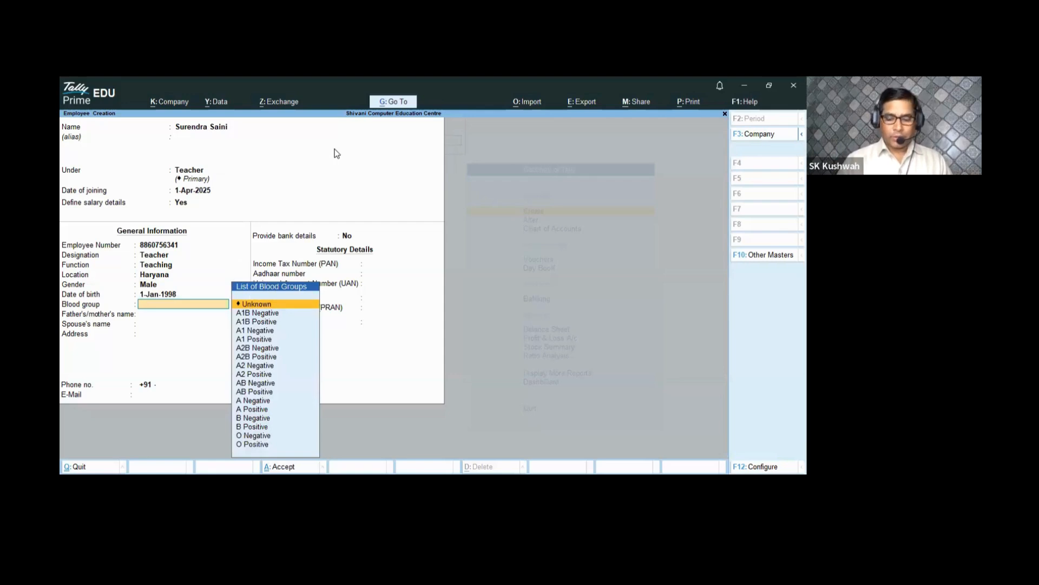
{"action": "key", "text": "Down"}
{"action": "key", "text": "Down"}
{"action": "key", "text": "Down"}
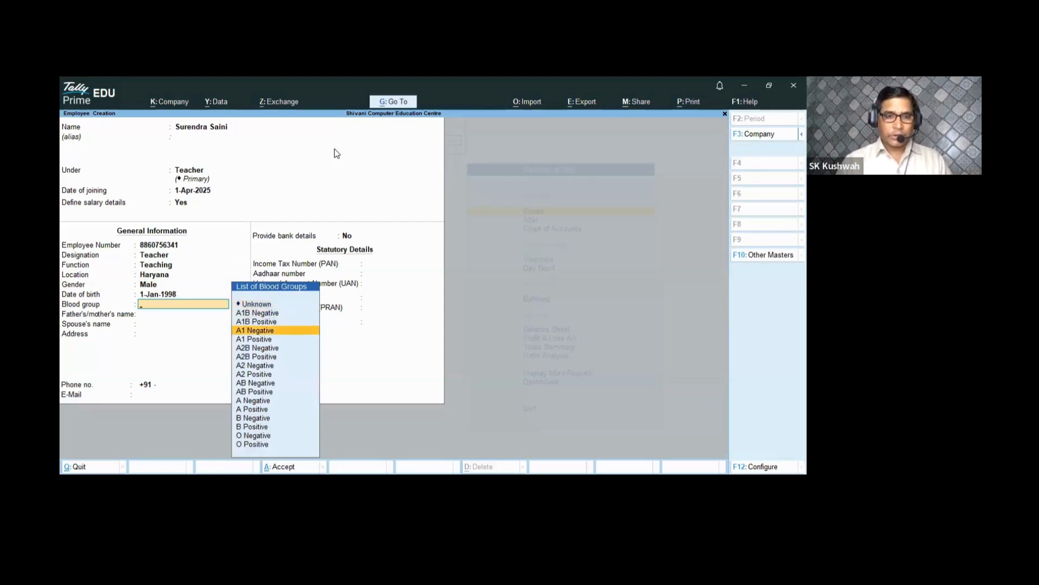
{"action": "key", "text": "Down"}
{"action": "key", "text": "Return"}
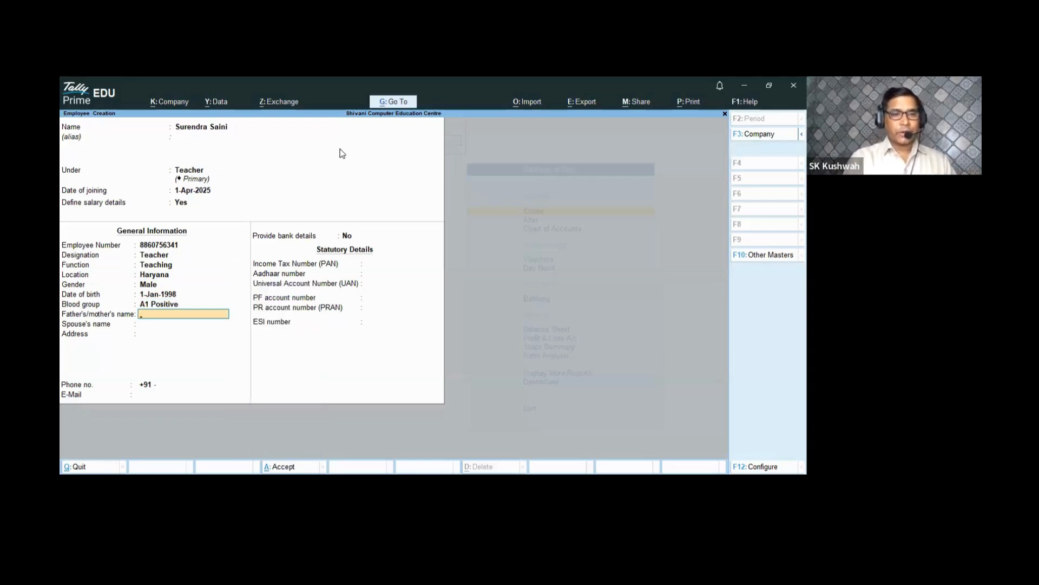
- Enter the parent's name, spouse field, address, phone number and e-mail address
{"action": "type", "text": "Mr."}
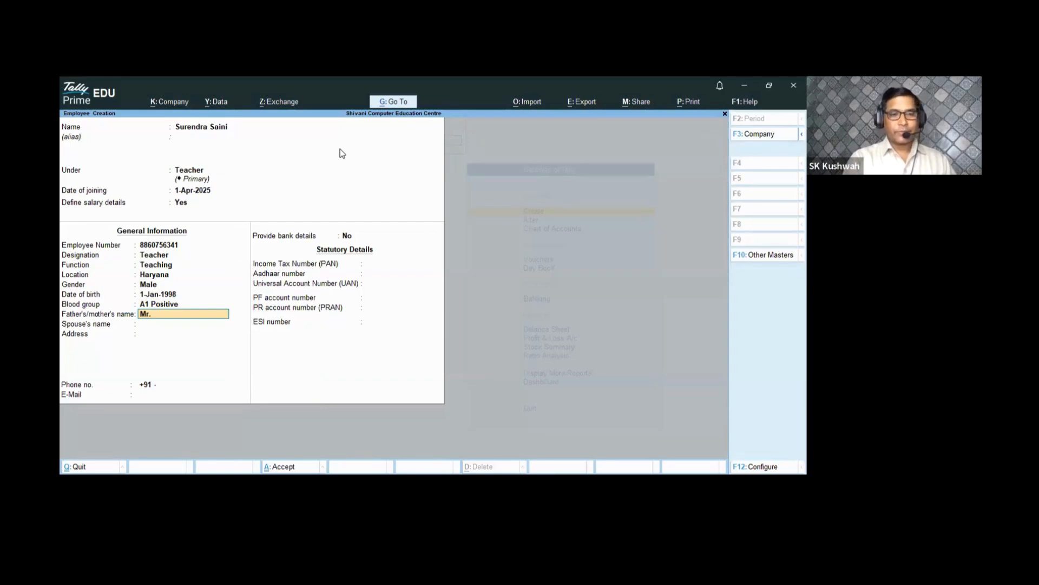
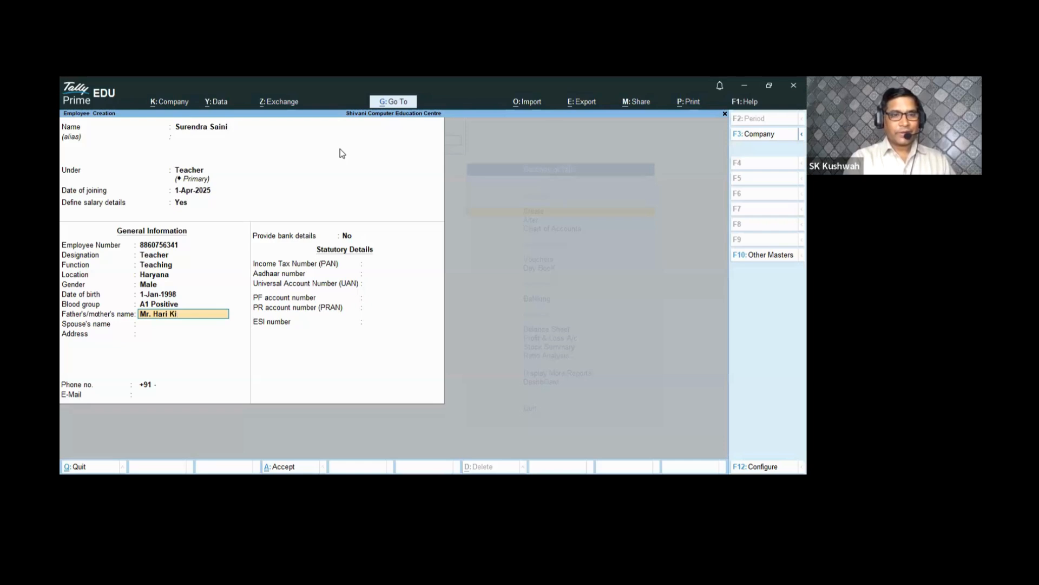
{"action": "key", "text": "Return"}
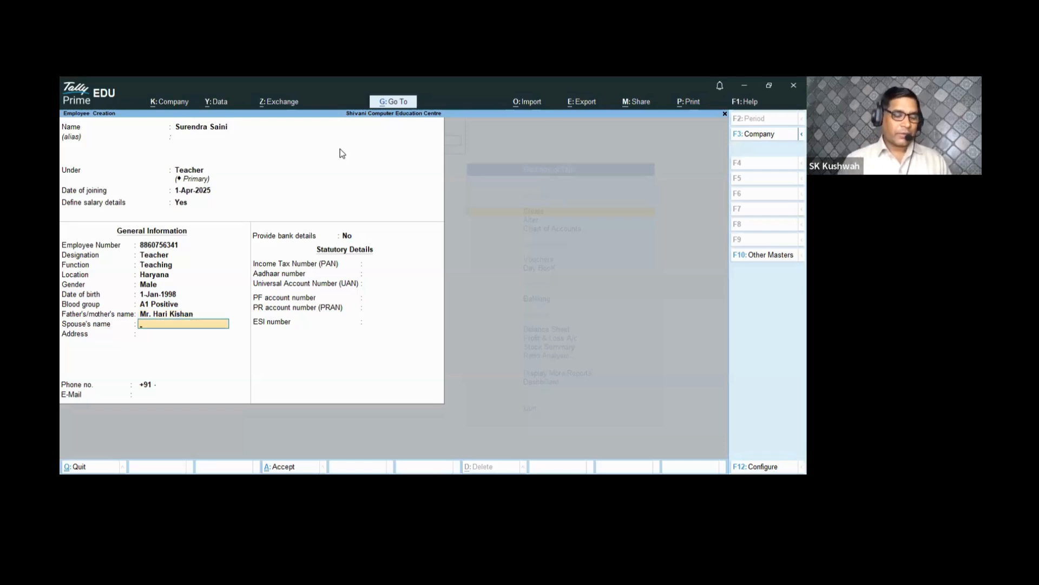
{"action": "type", "text": "Father"}
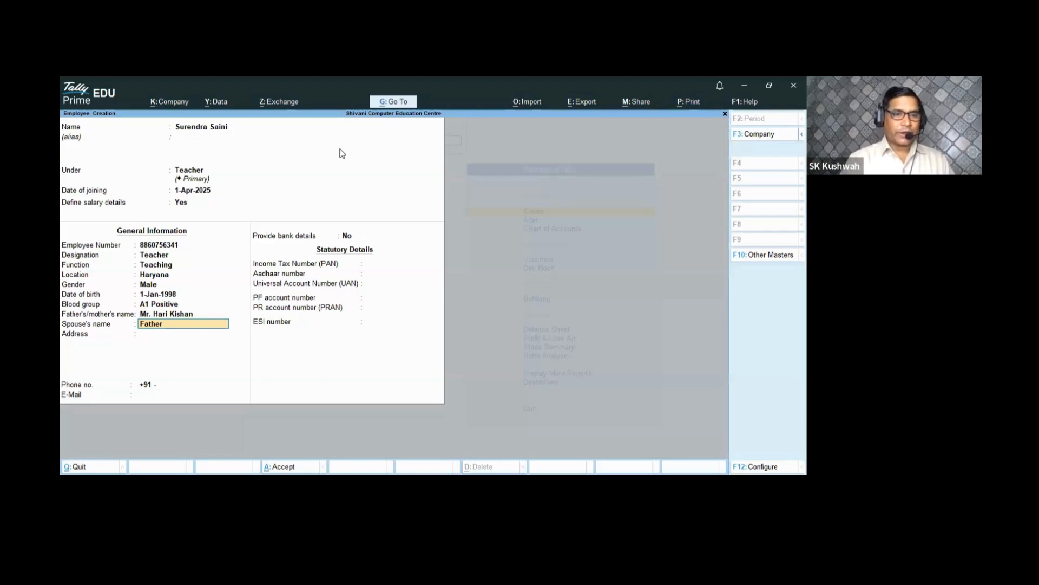
{"action": "key", "text": "Return"}
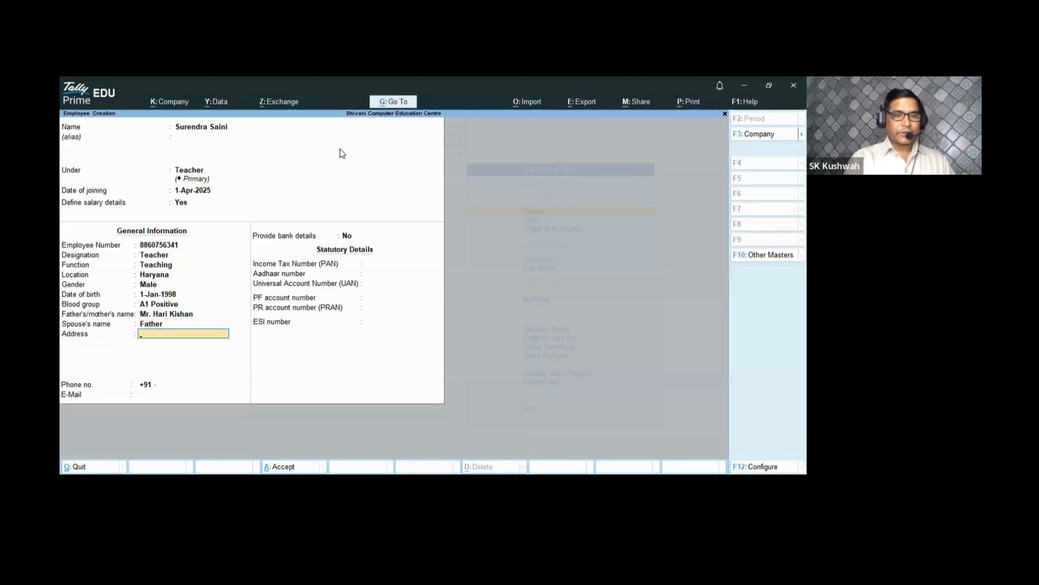
{"action": "type", "text": "Haryana"}
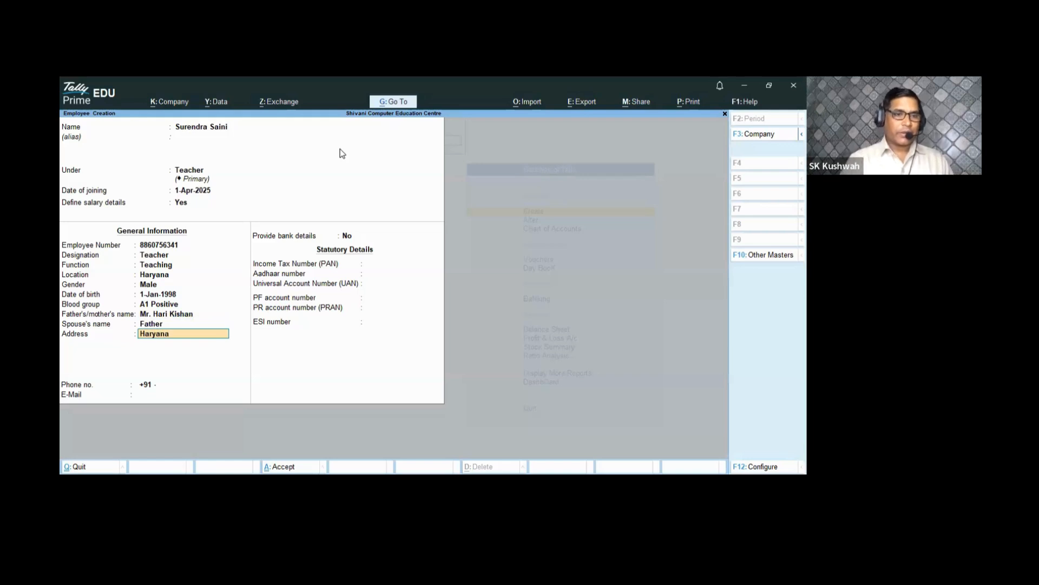
{"action": "key", "text": "Return"}
{"action": "key", "text": "Return"}
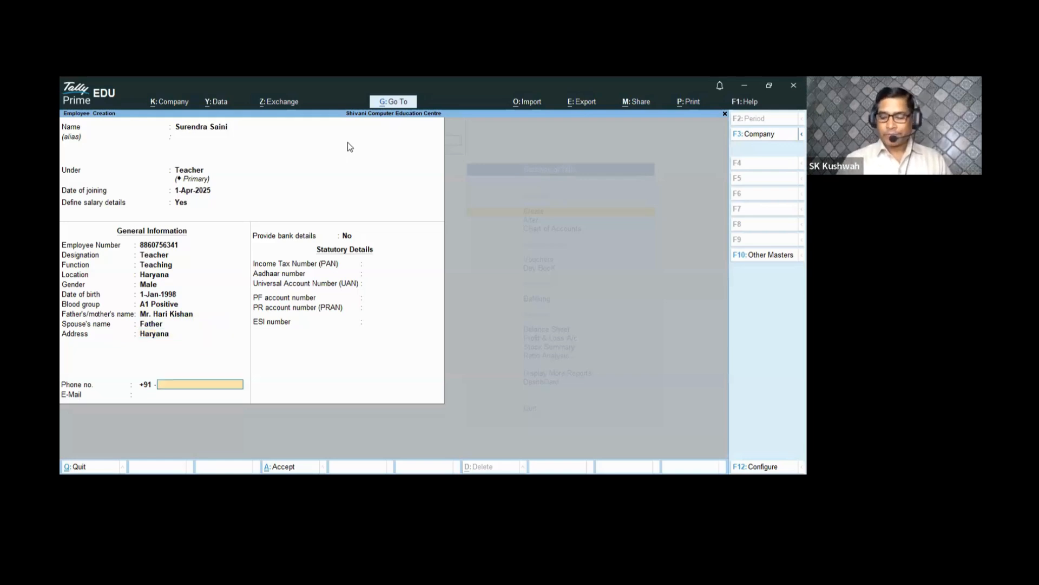
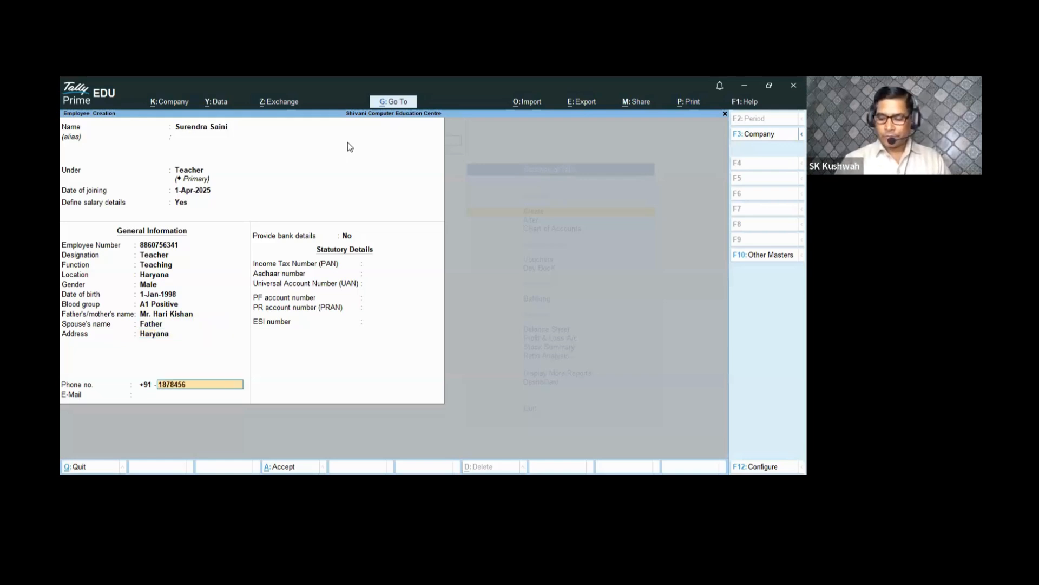
{"action": "key", "text": "Return"}
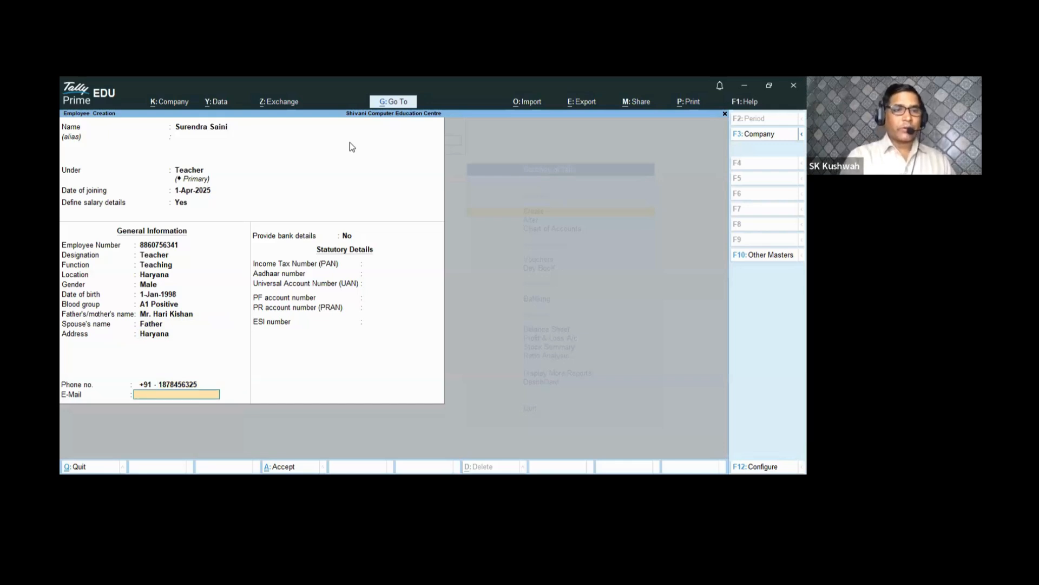
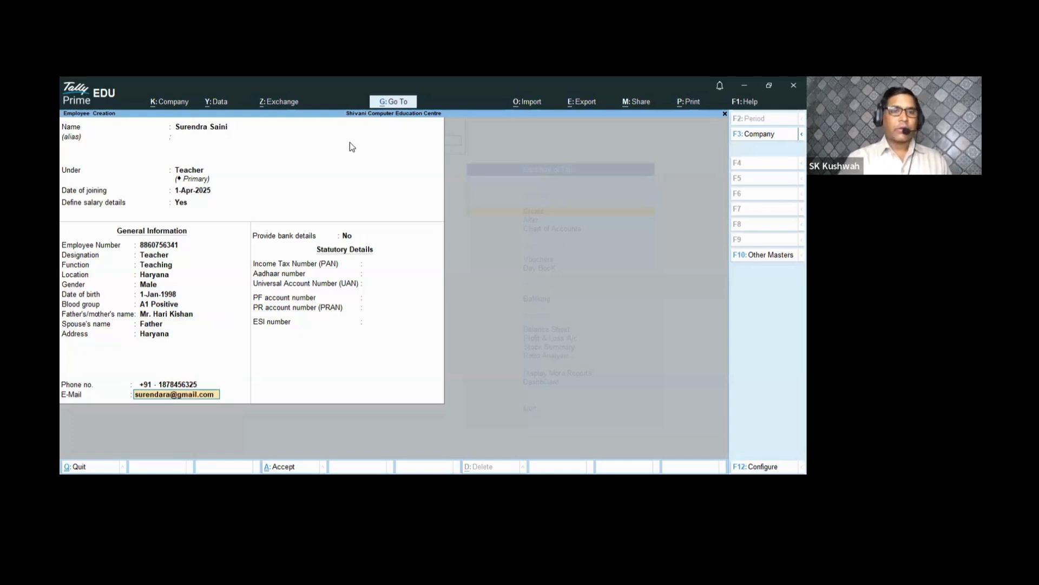
{"action": "key", "text": "Return"}
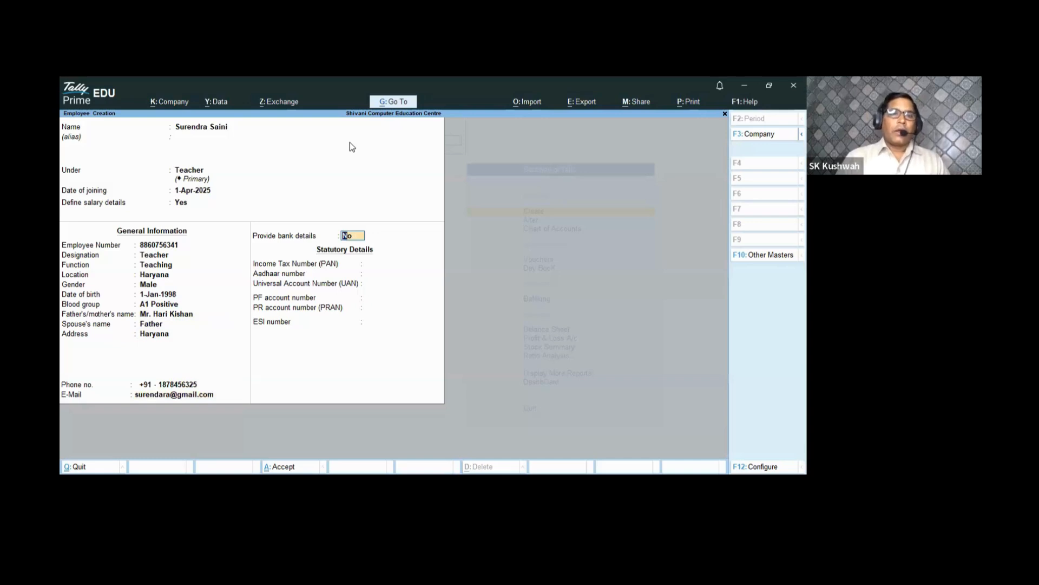
- Enter the employee's bank account number, IFS Code HDFC0000088, bank HDFC BANK and branch NOIDA
{"action": "type", "text": "y"}
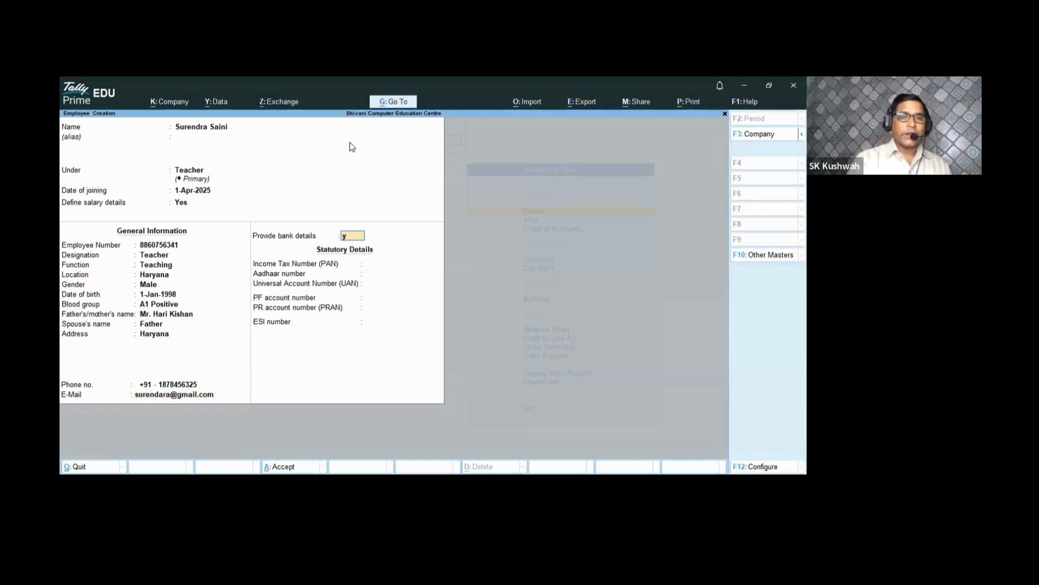
{"action": "key", "text": "Return"}
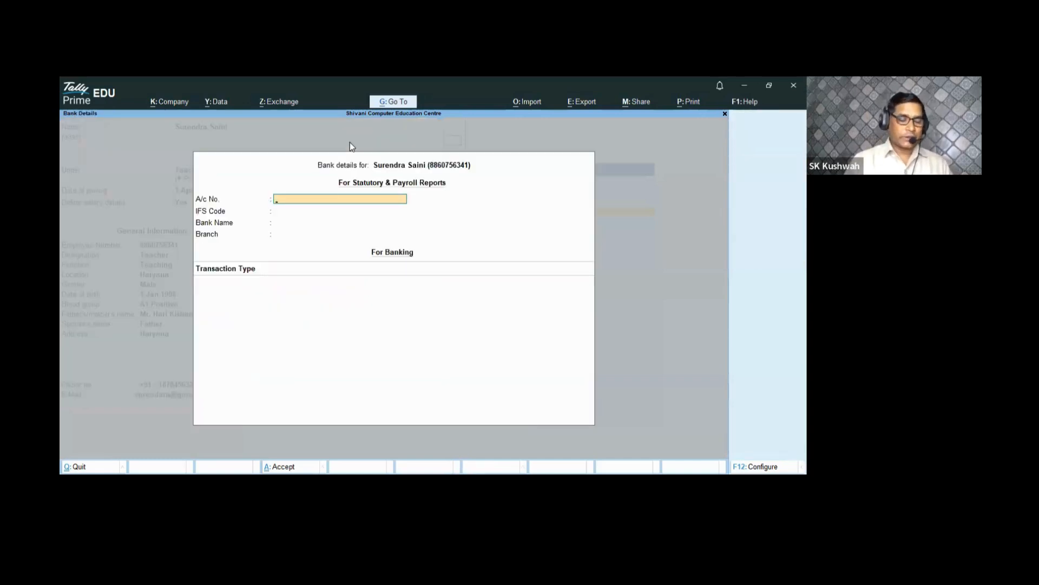
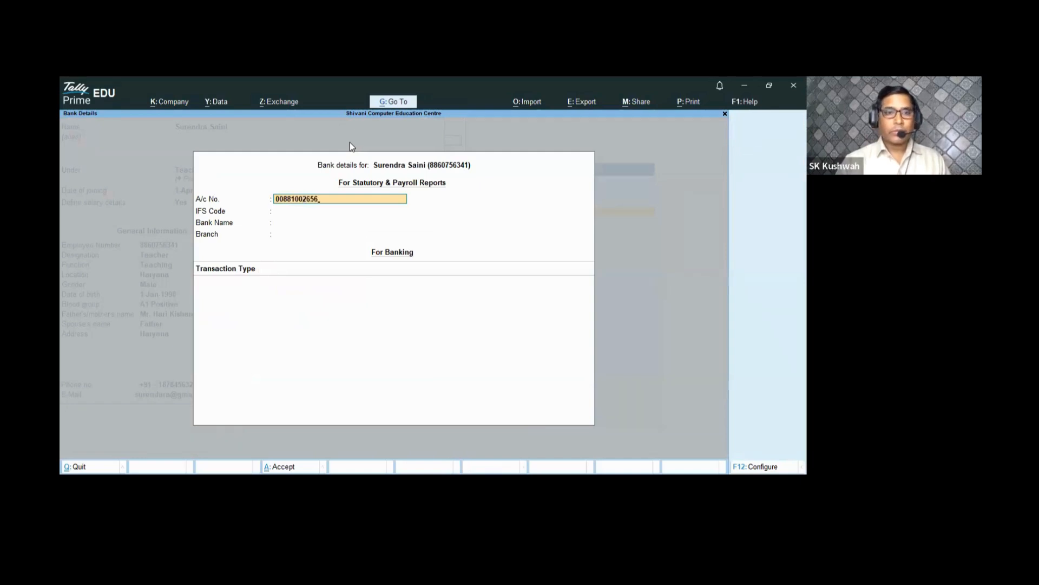
{"action": "key", "text": "Return"}
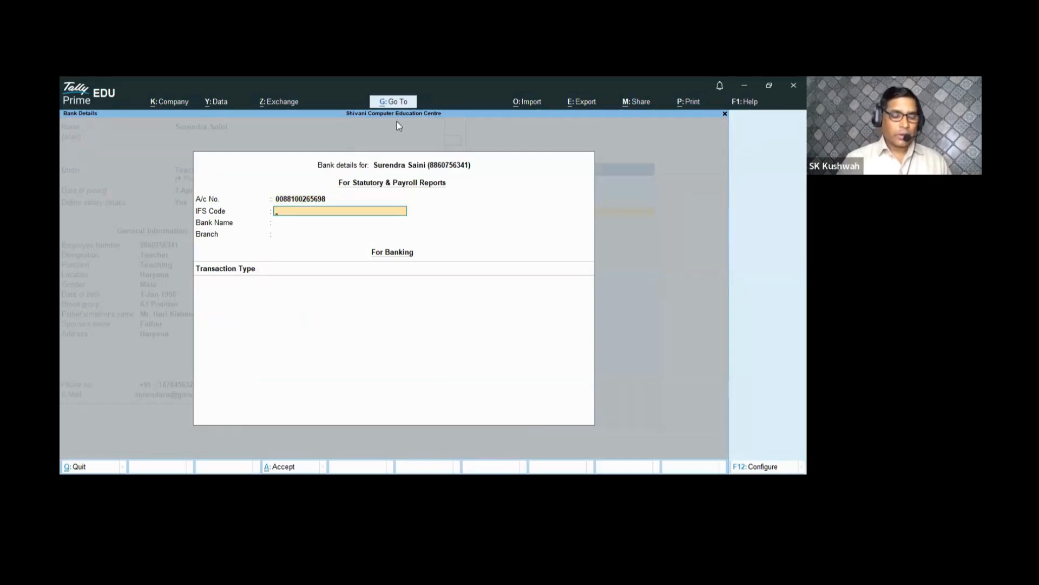
{"action": "type", "text": "HDFC"}
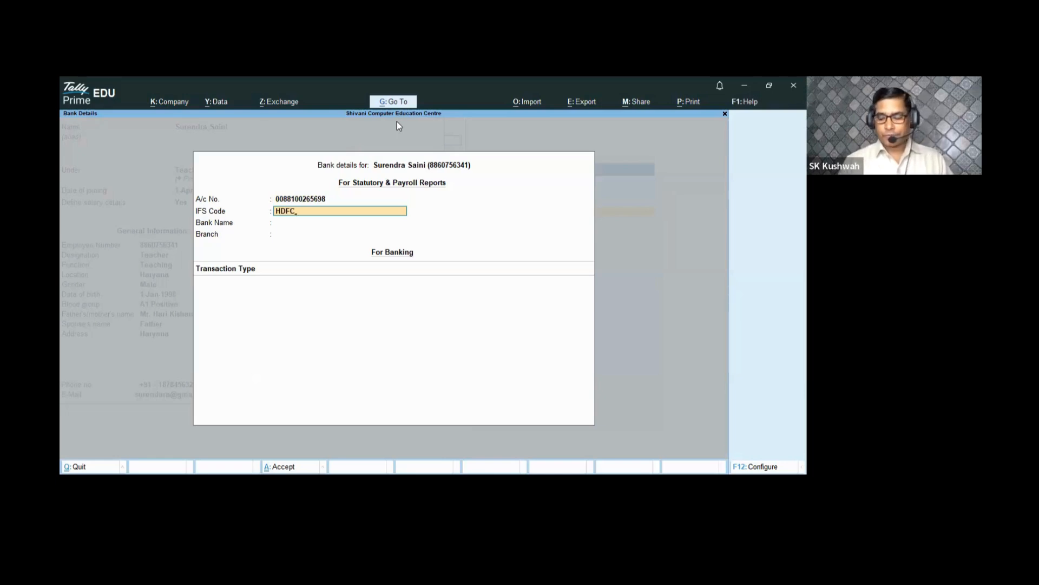
{"action": "type", "text": "000008"}
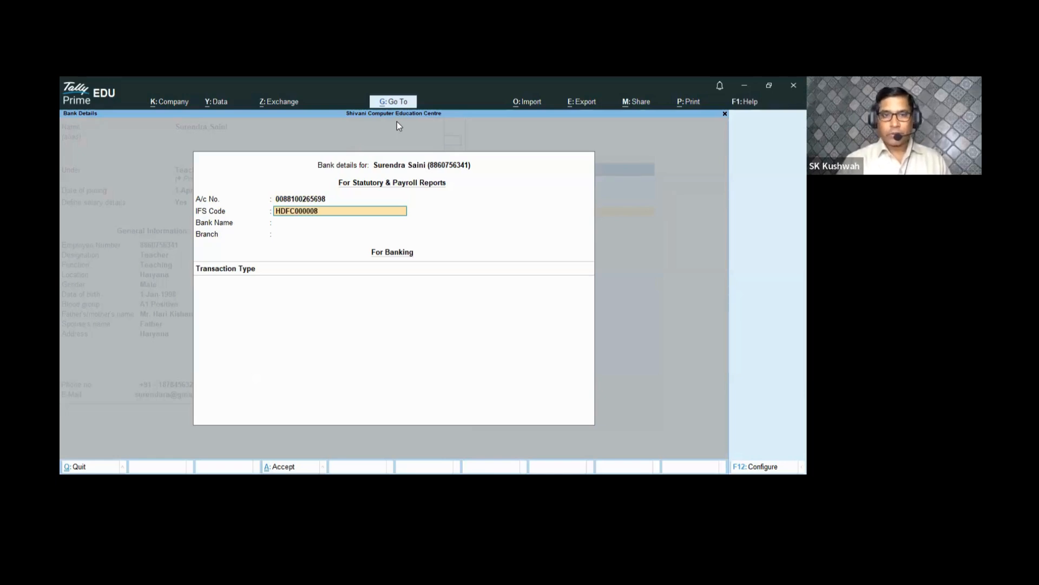
{"action": "type", "text": "8"}
{"action": "key", "text": "Return"}
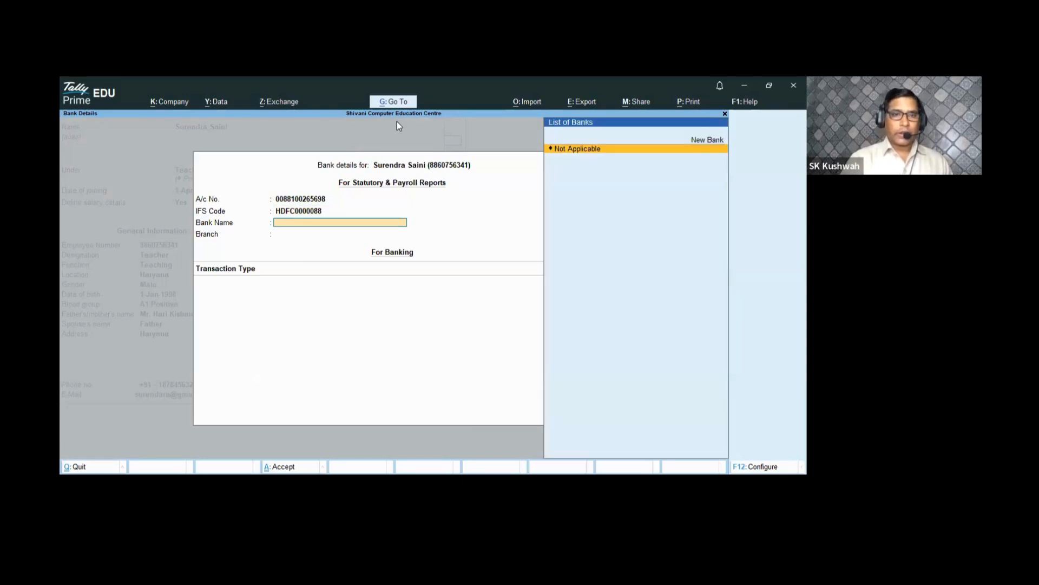
{"action": "type", "text": "Hd"}
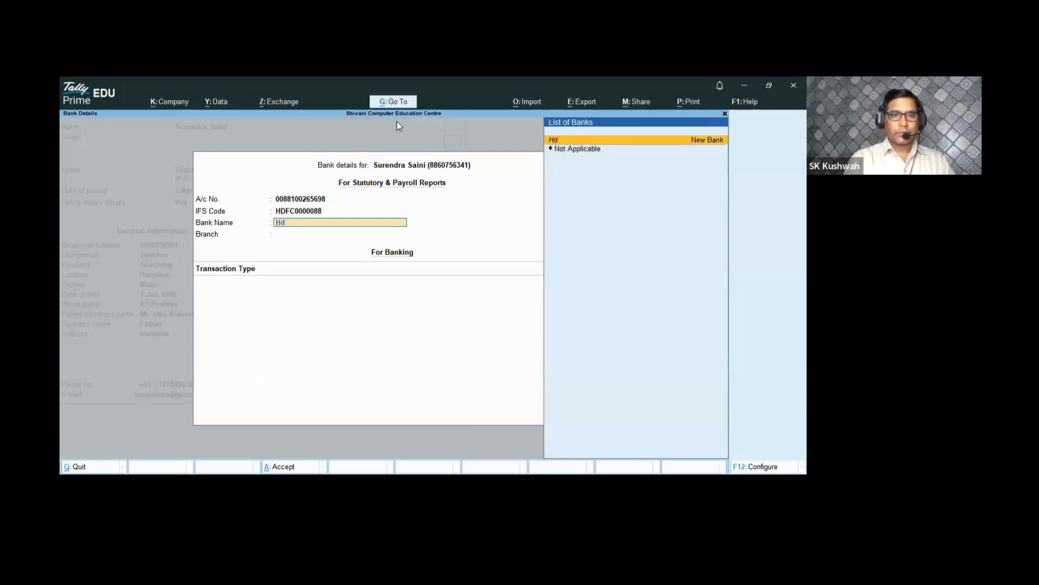
{"action": "key", "text": "BackSpace"}
{"action": "type", "text": "DFC BANK"}
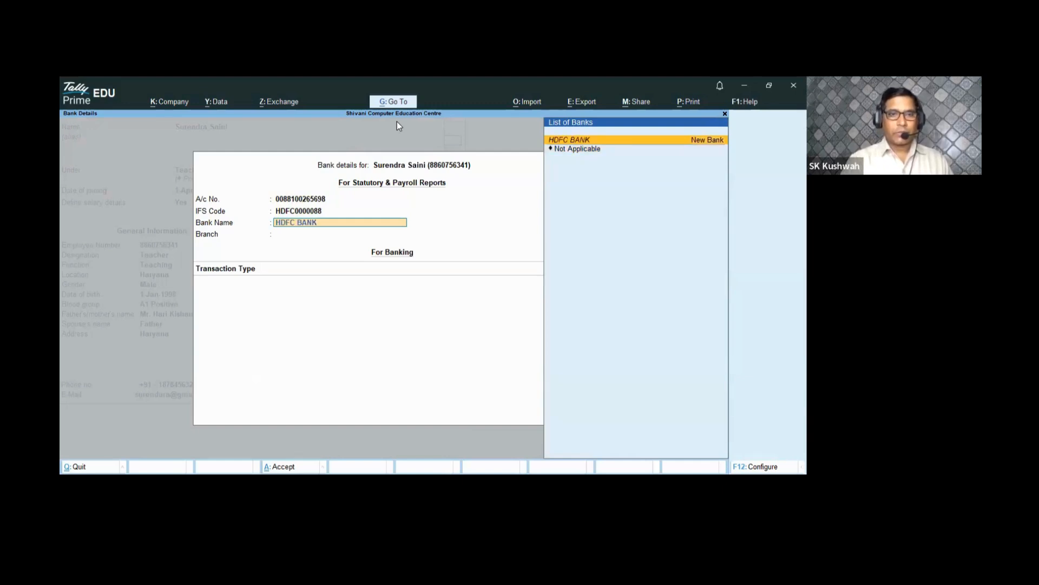
{"action": "key", "text": "Return"}
{"action": "key", "text": "Return"}
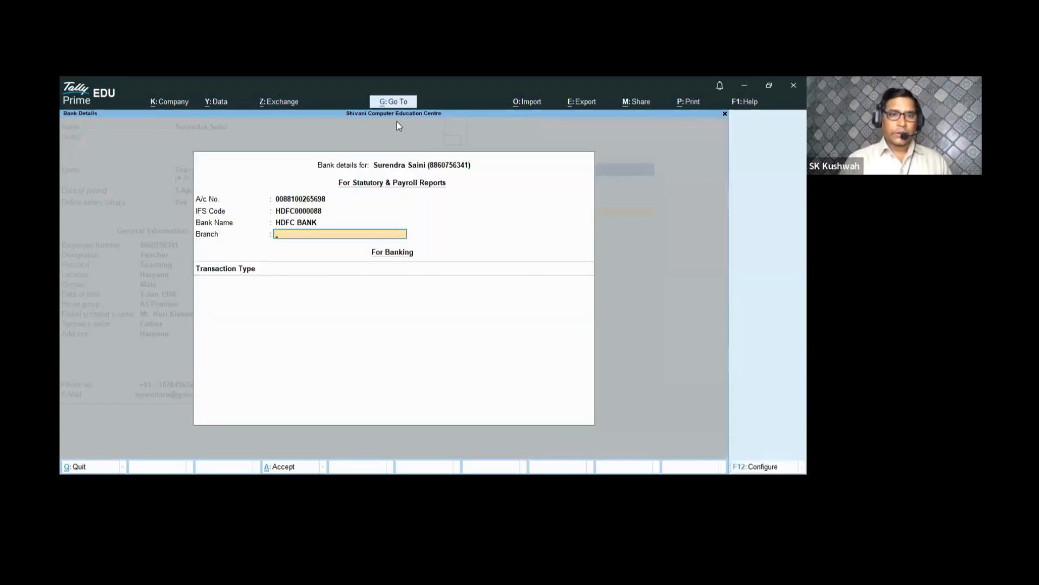
{"action": "type", "text": "NOIDA"}
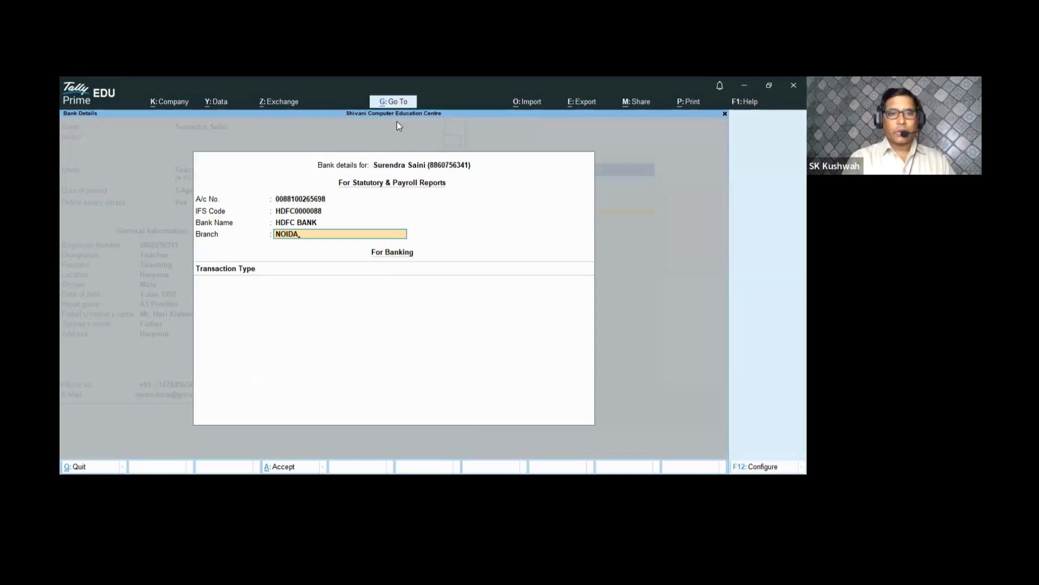
{"action": "key", "text": "Return"}
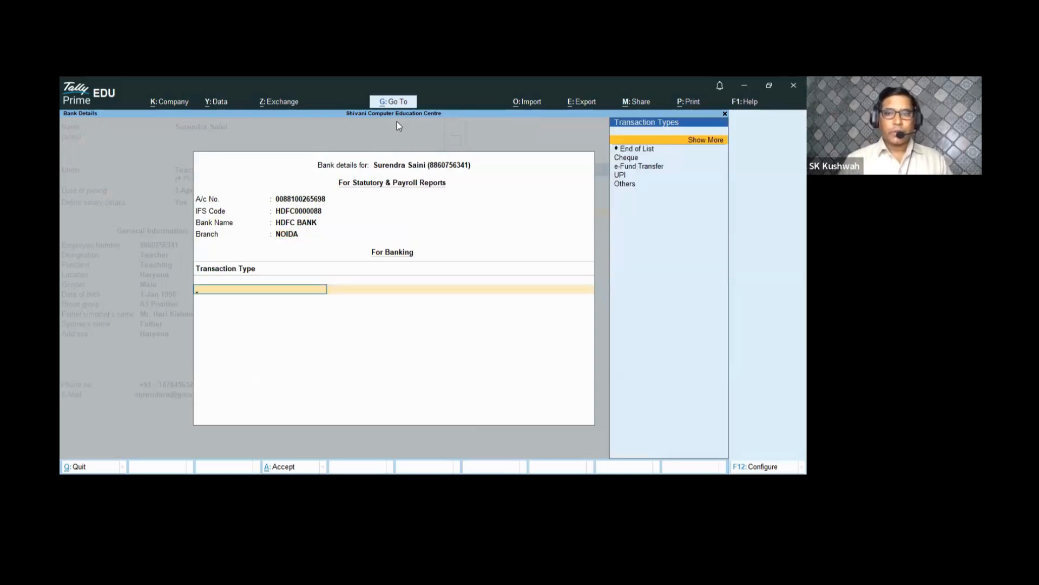
- Add an e-Fund Transfer entry with company bank All Items and the beneficiary code
{"action": "key", "text": "Down"}
{"action": "key", "text": "Down"}
{"action": "key", "text": "Down"}
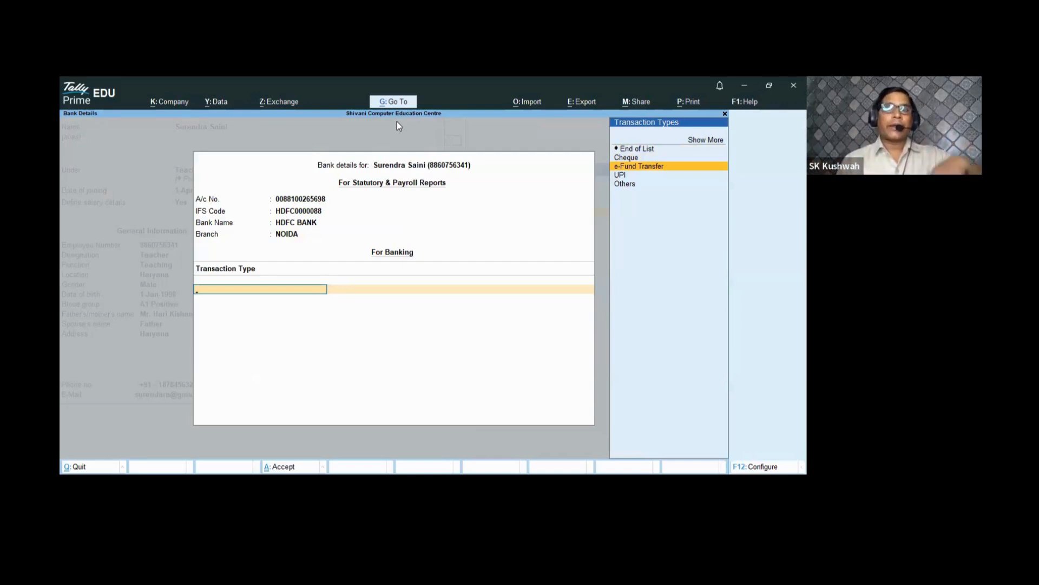
{"action": "key", "text": "Return"}
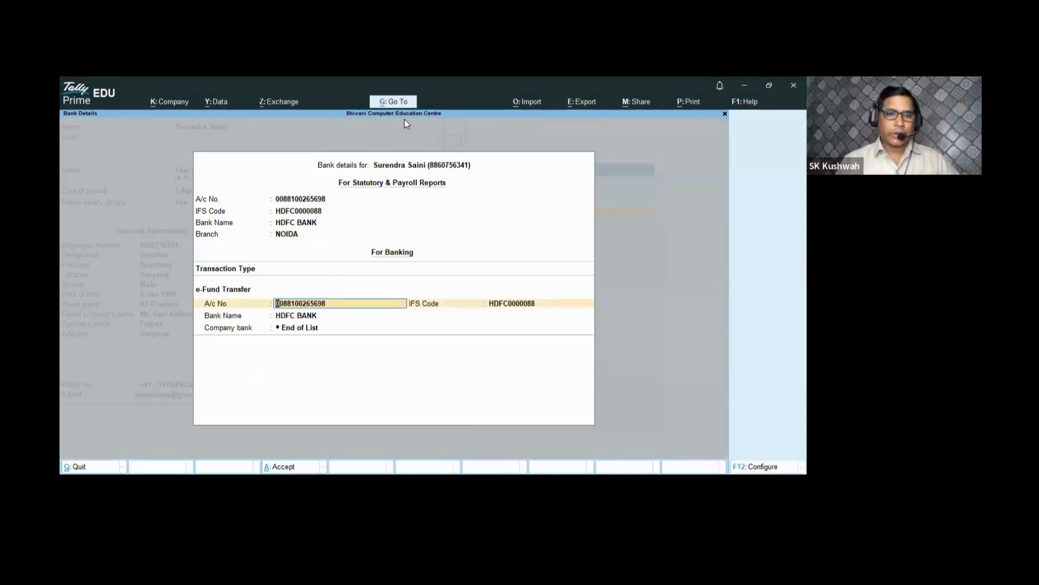
{"action": "key", "text": "Return"}
{"action": "key", "text": "Return"}
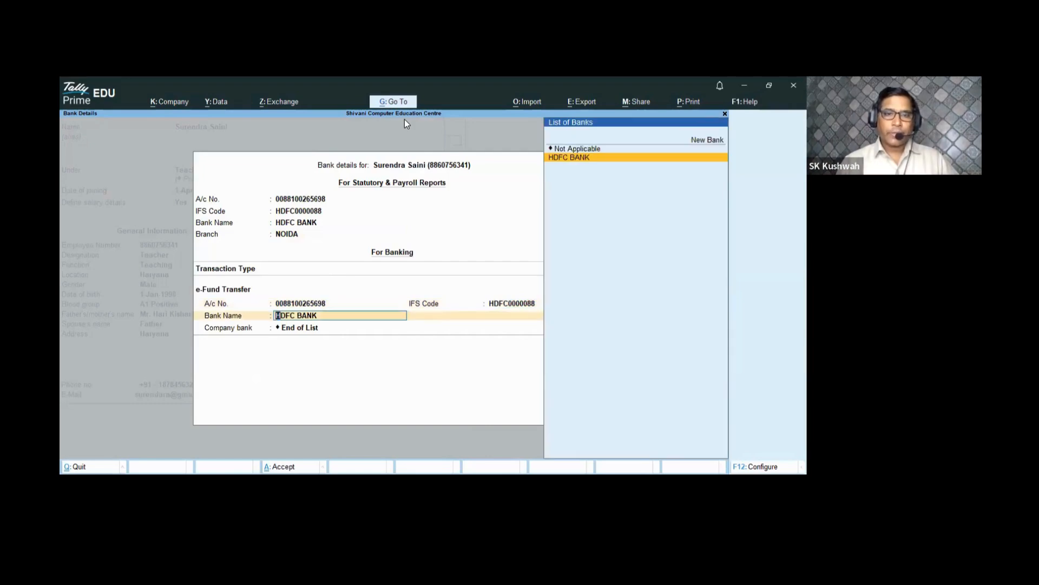
{"action": "key", "text": "Return"}
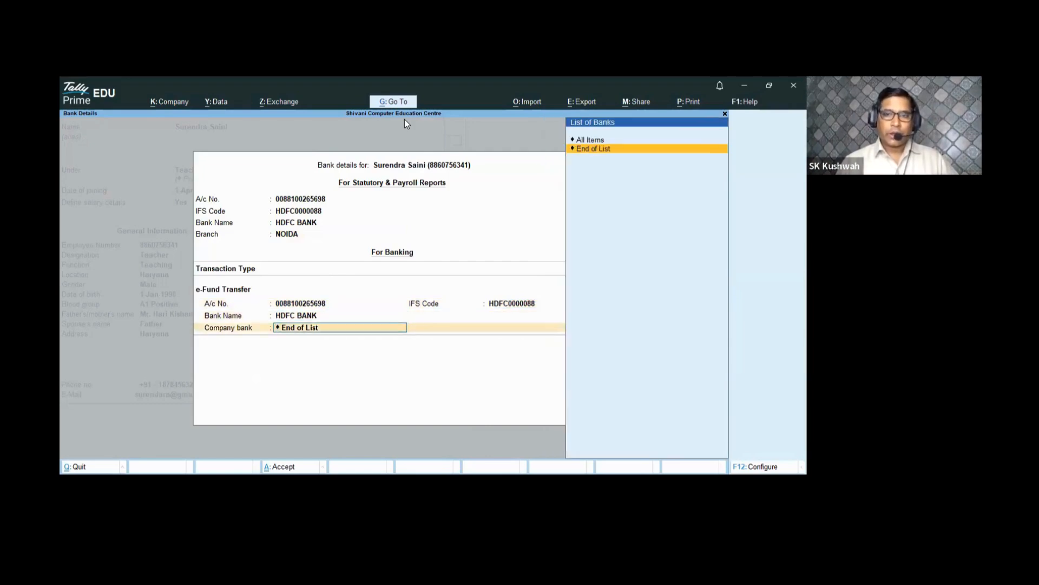
{"action": "key", "text": "Up"}
{"action": "key", "text": "Return"}
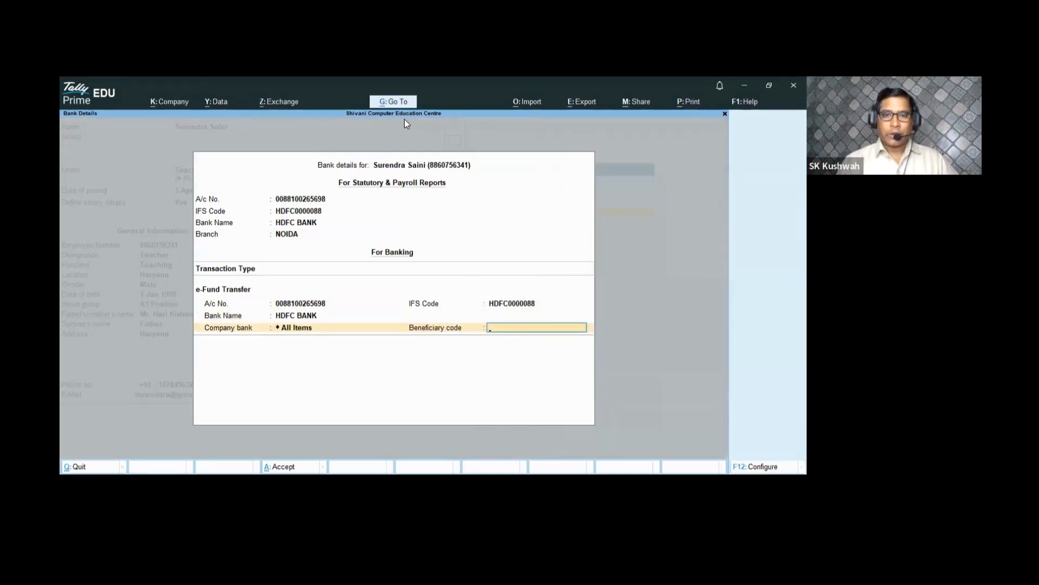
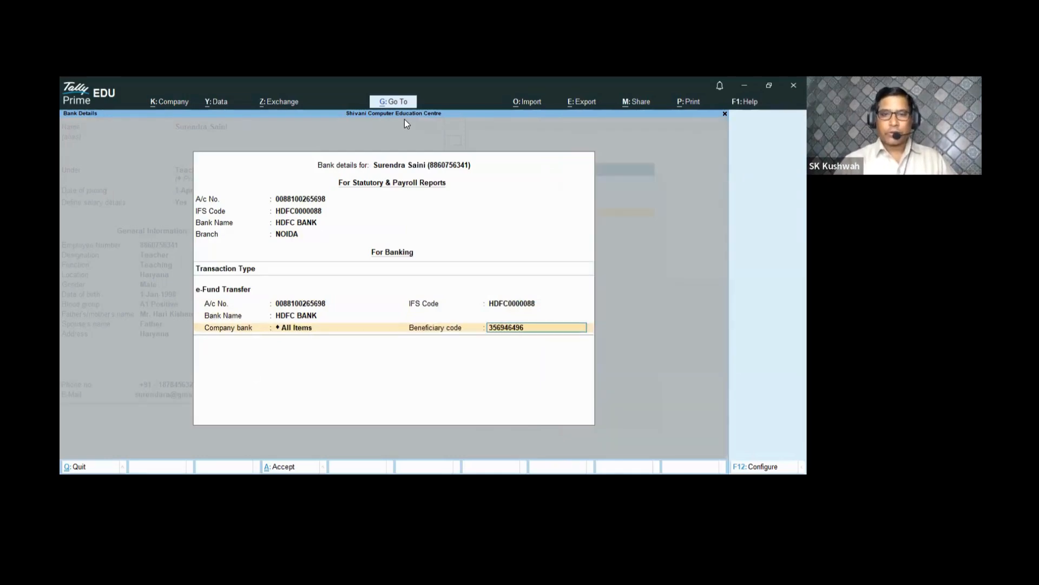
{"action": "key", "text": "Return"}
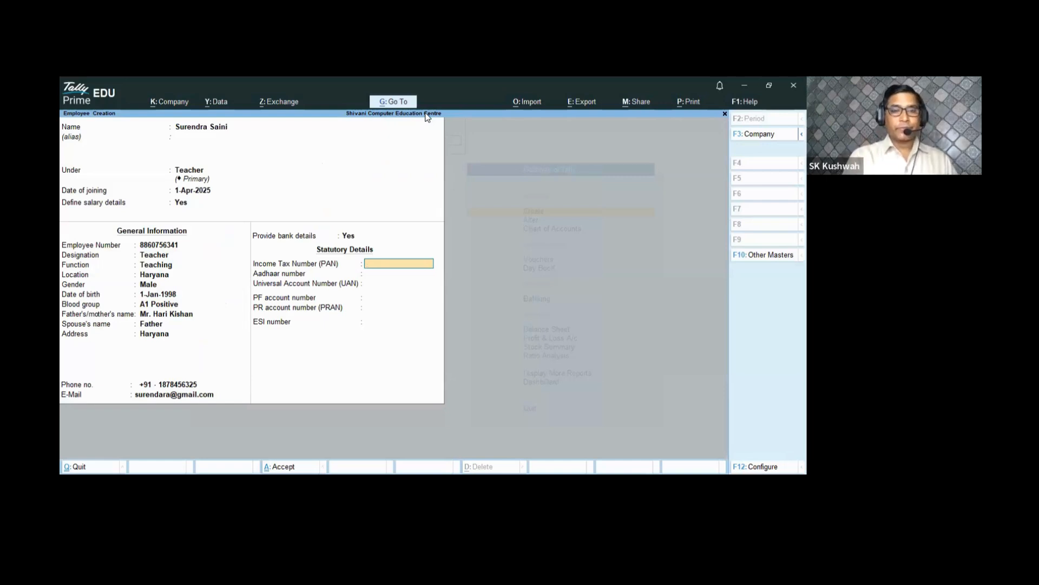
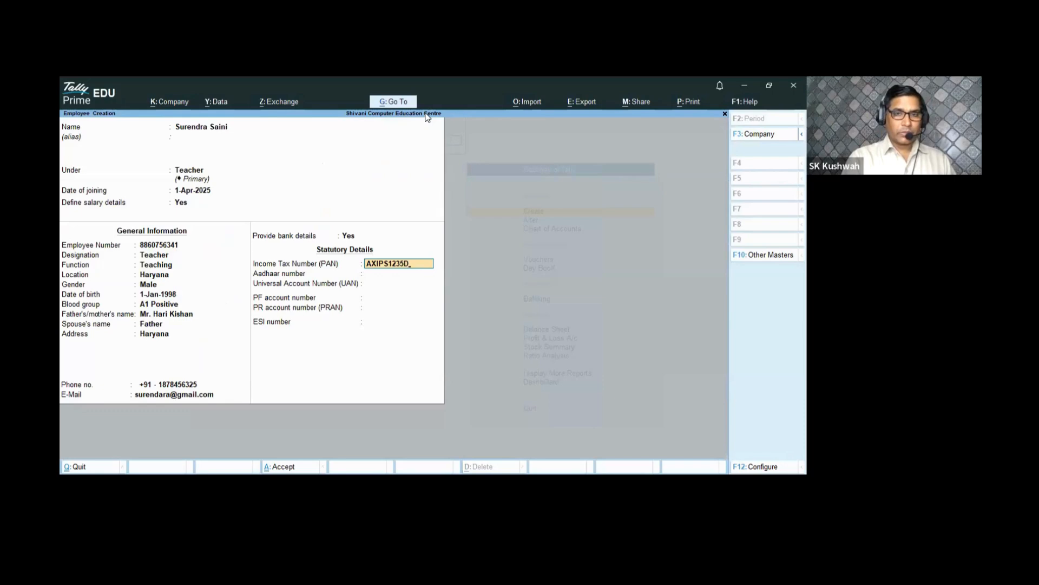
- Fill in the employee's PAN and Aadhaar numbers
{"action": "key", "text": "Return"}
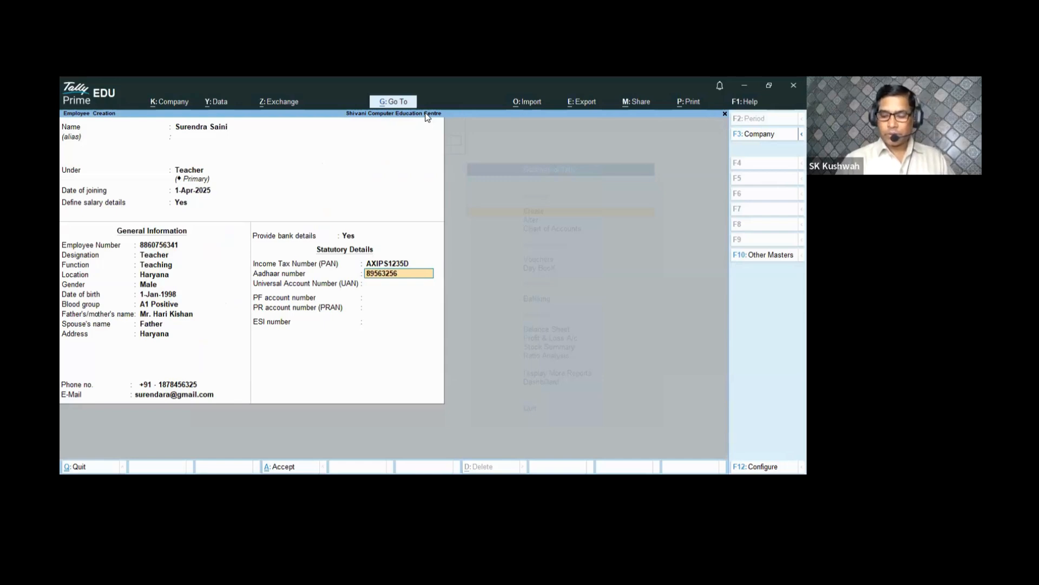
{"action": "key", "text": "Return"}
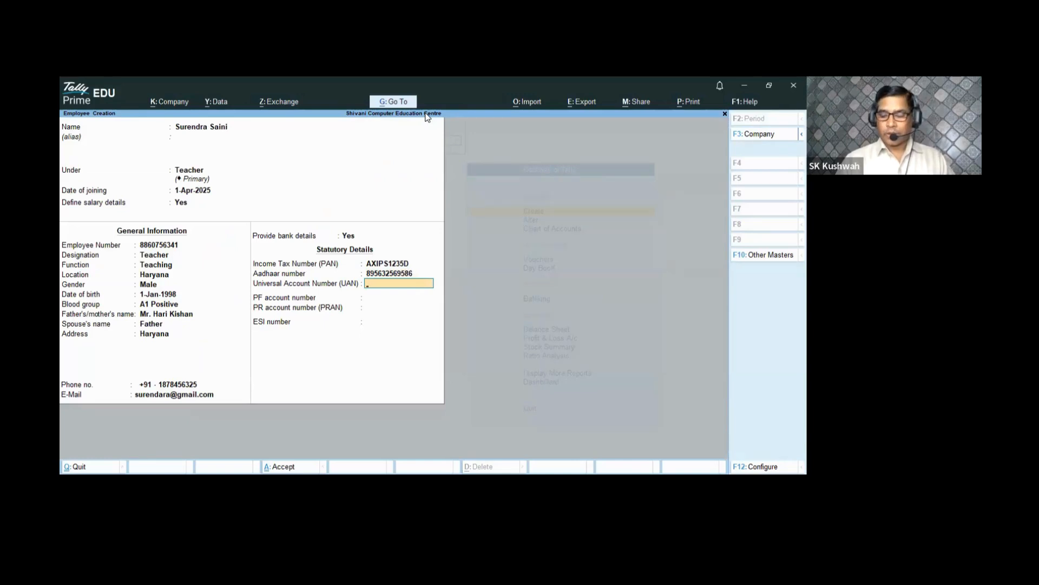
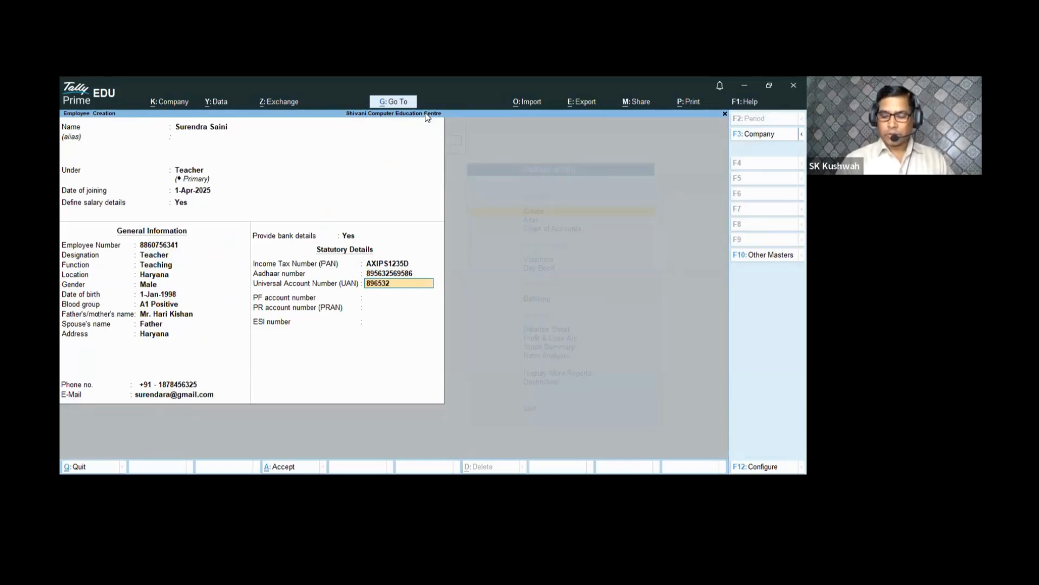
- Enter the employee's UAN, PF number, PRAN and ESI number
{"action": "key", "text": "Return"}
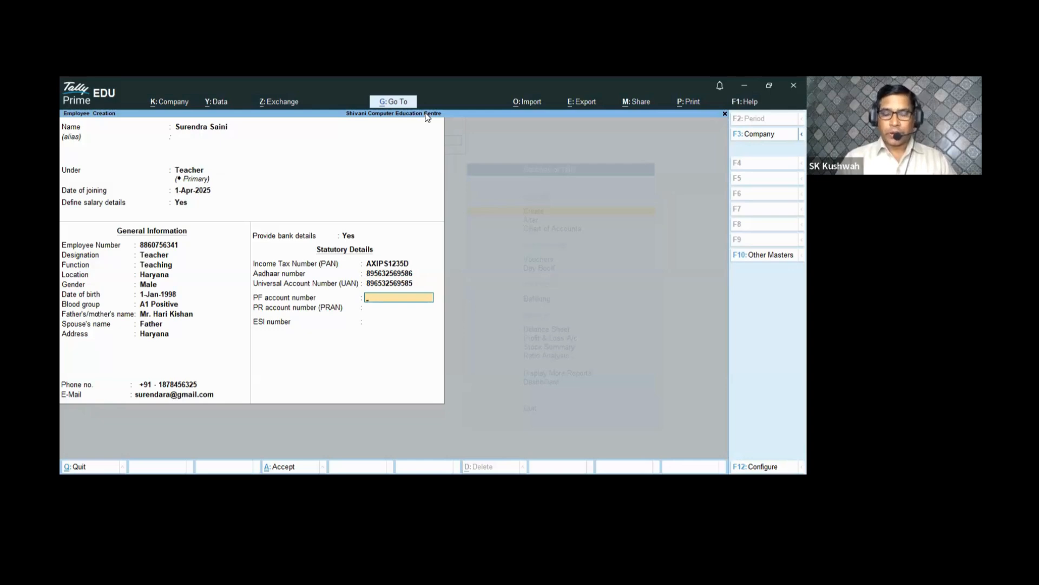
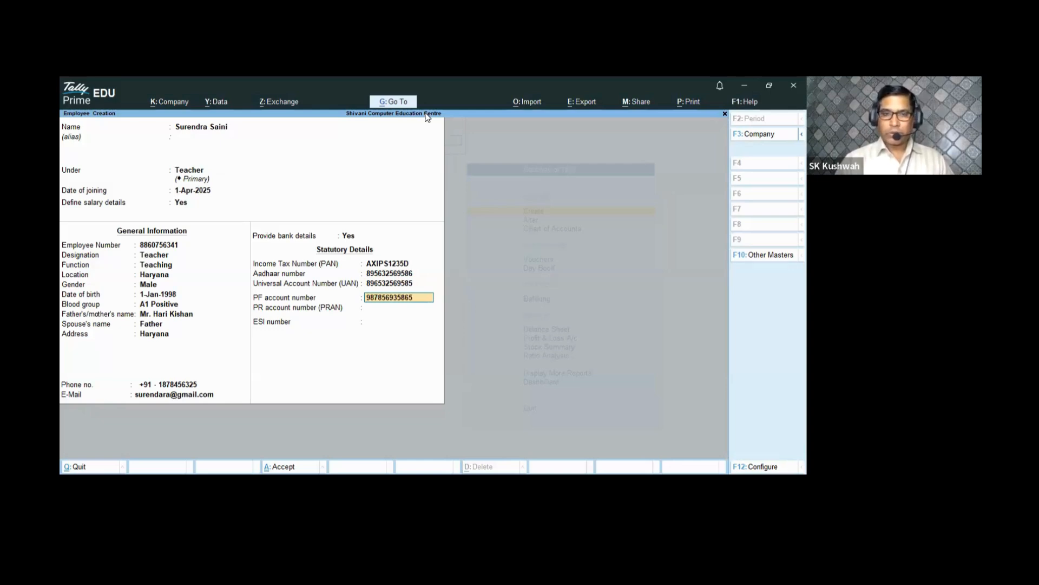
{"action": "key", "text": "Return"}
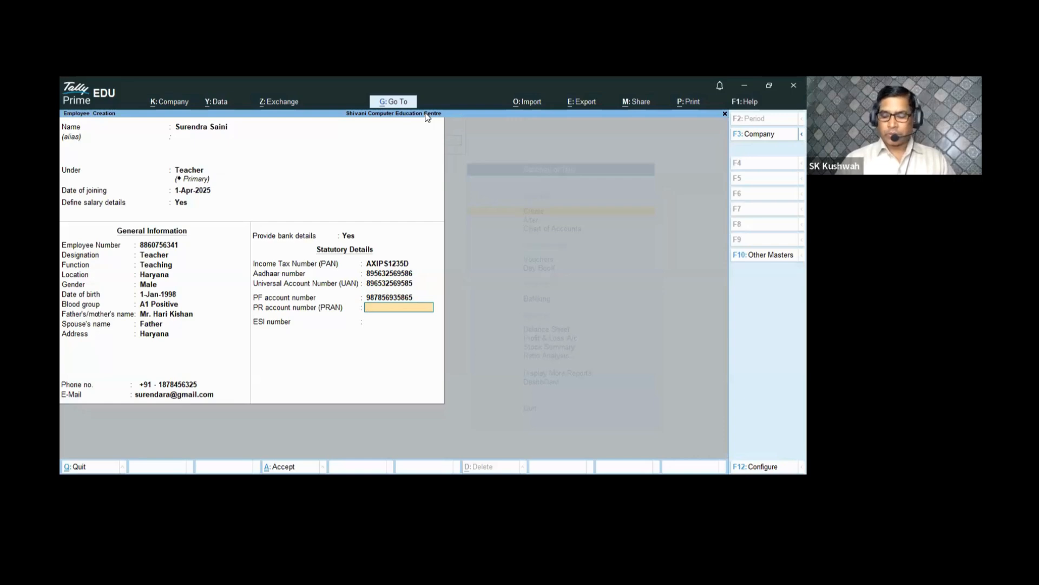
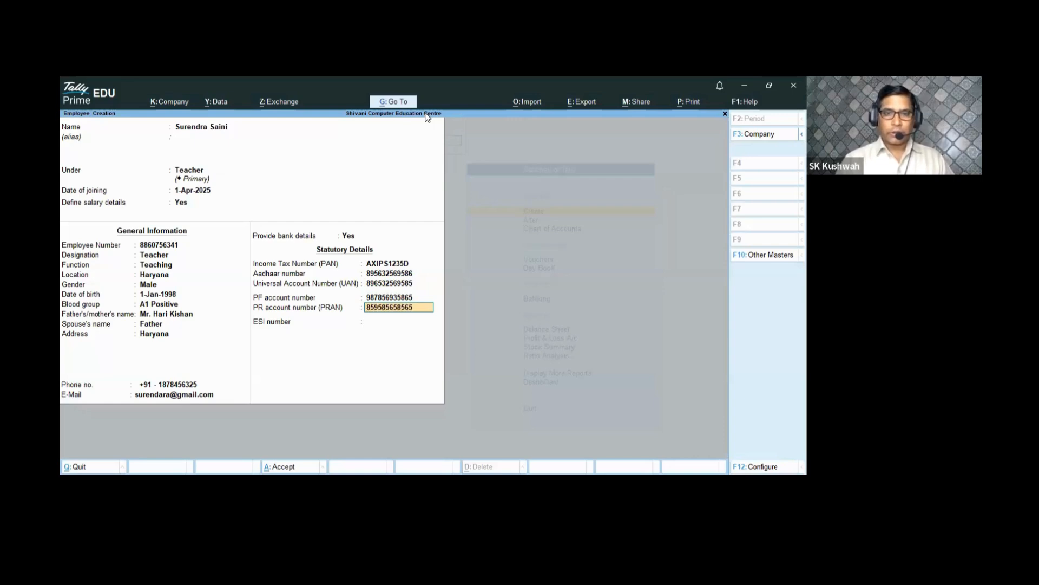
{"action": "key", "text": "Return"}
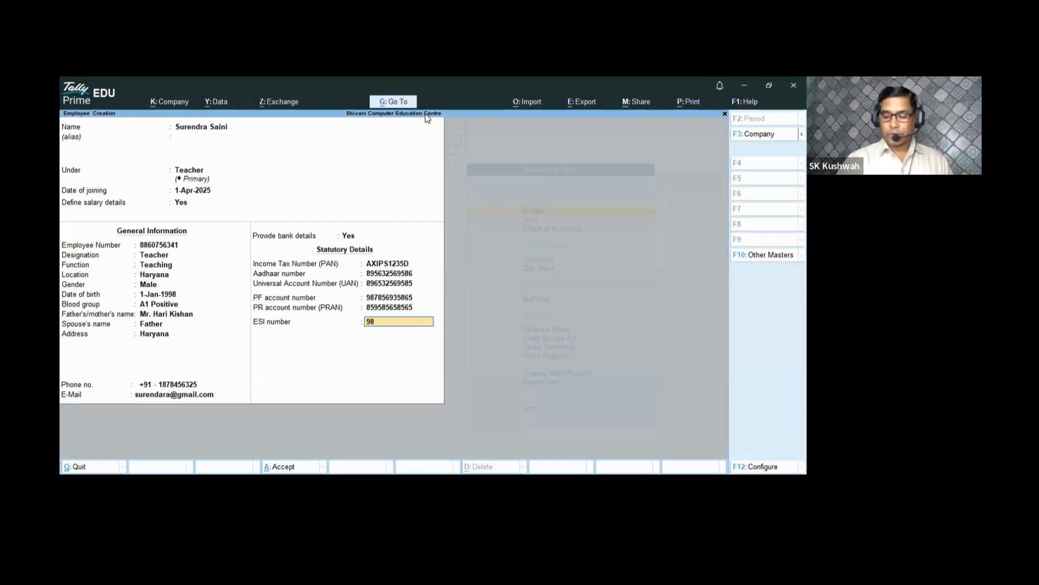
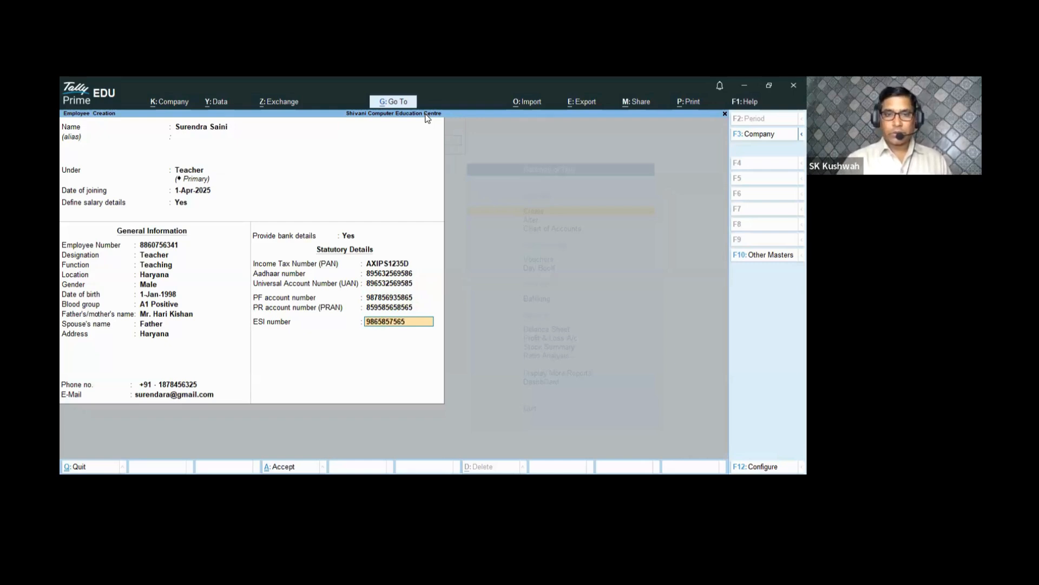
{"action": "key", "text": "Return"}
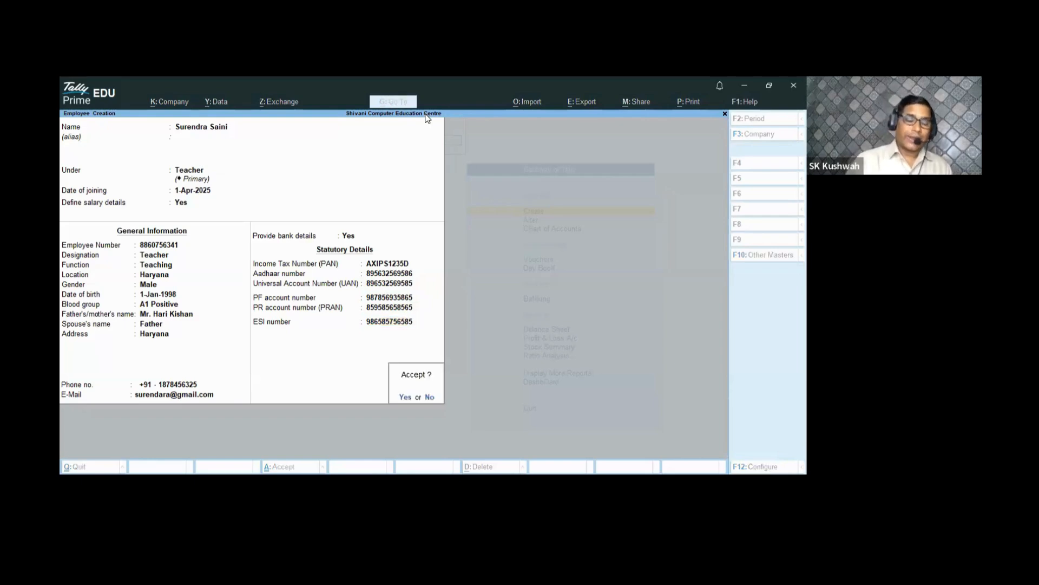
- Save the employee master and return to the Gateway of Tally
{"action": "key", "text": "Return"}
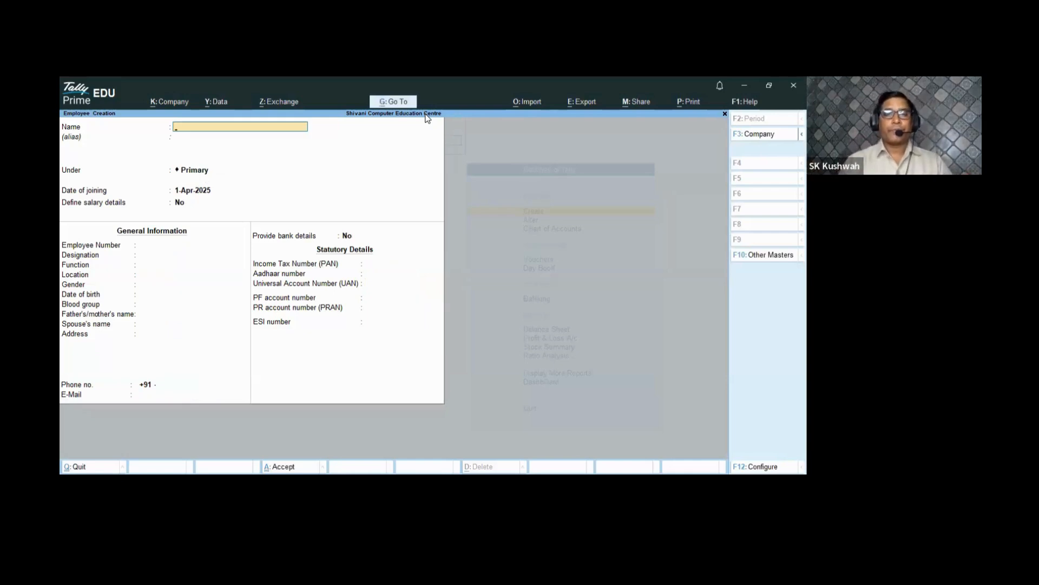
{"action": "key", "text": "Escape"}
{"action": "key", "text": "Return"}
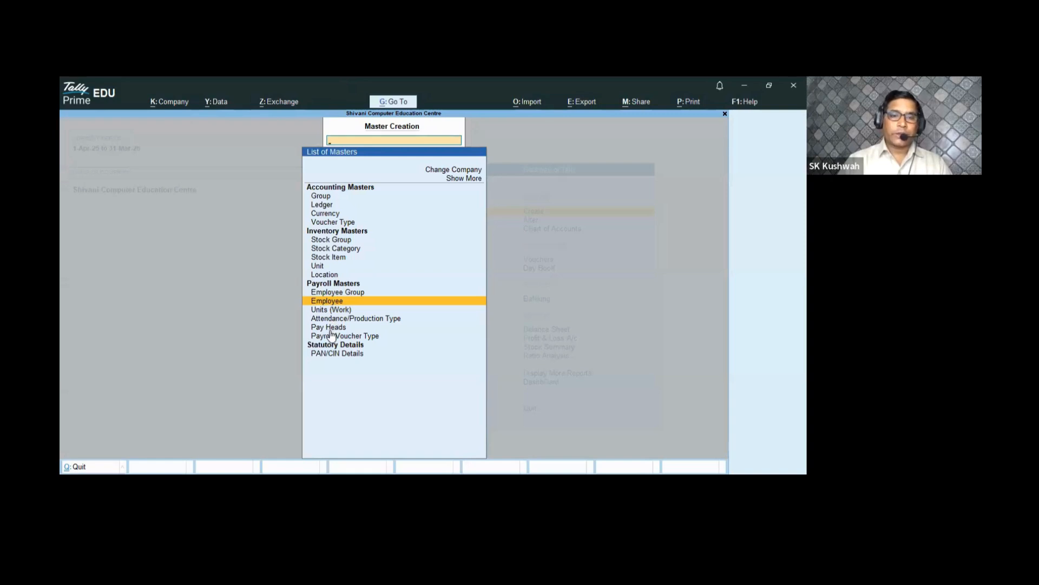
{"action": "key", "text": "Escape"}
{"action": "key", "text": "Escape"}
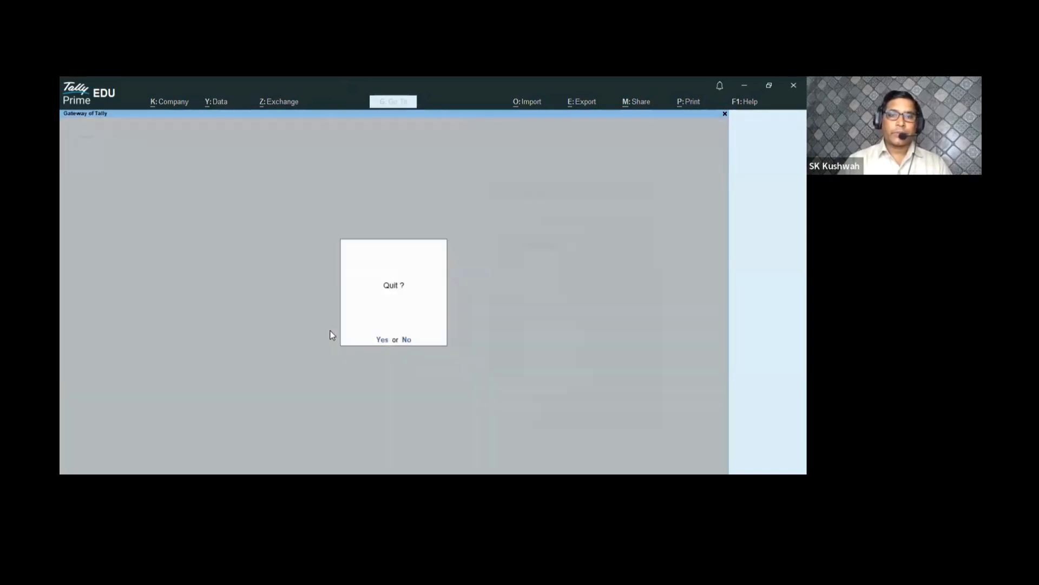
{"action": "key", "text": "Escape"}
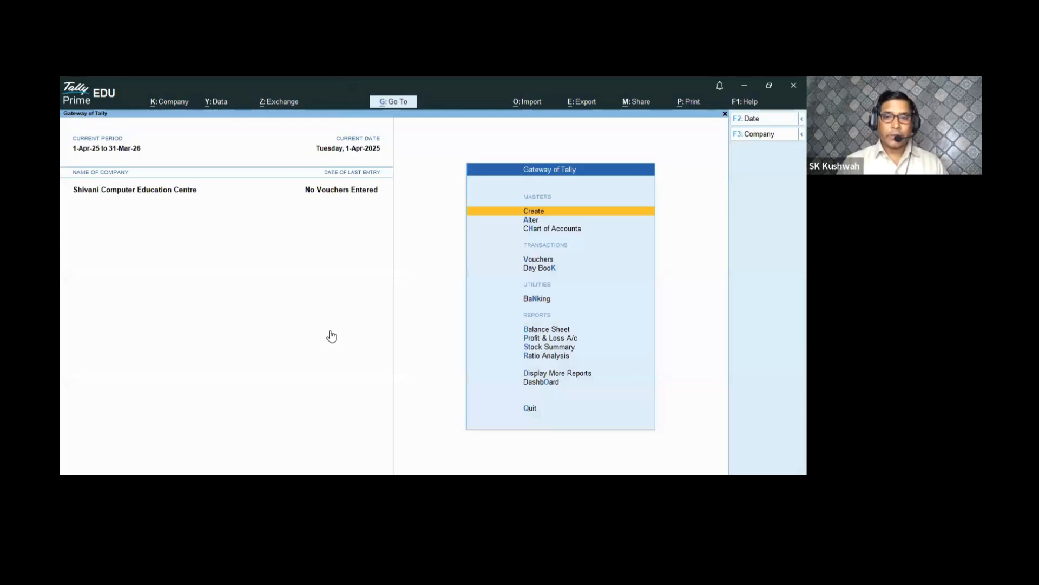
- Start a new Payroll voucher with Ctrl+F4 and bring up the voucher type list
{"action": "key", "text": "ctrl+F4"}
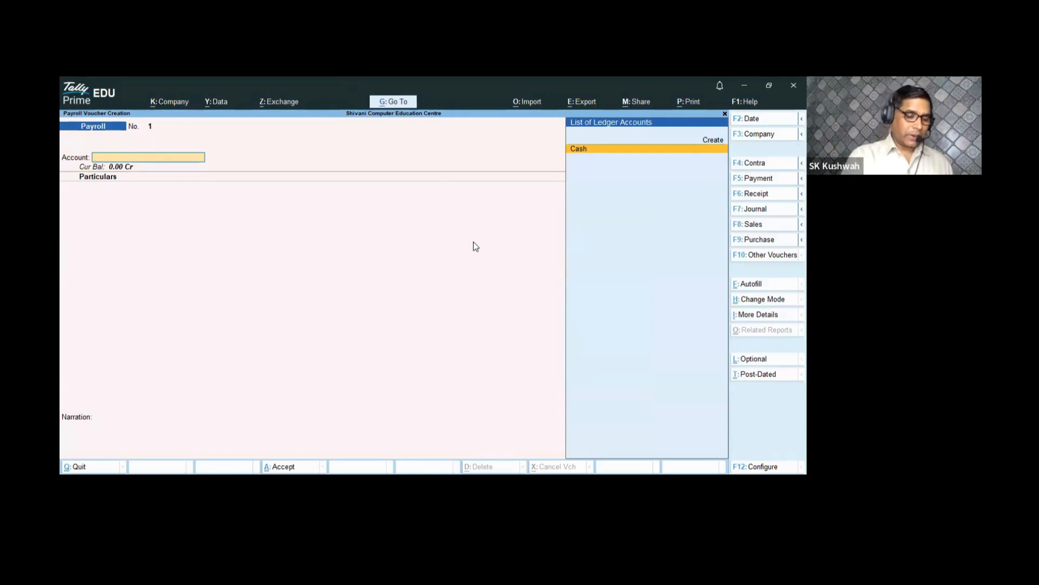
{"action": "key", "text": "ctrl"}
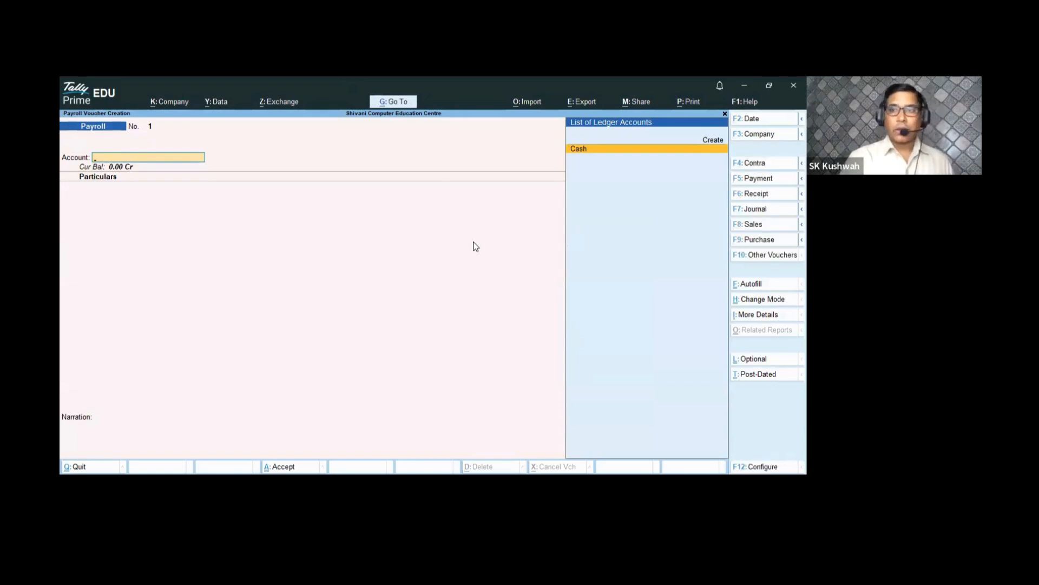
{"action": "key", "text": "ctrl"}
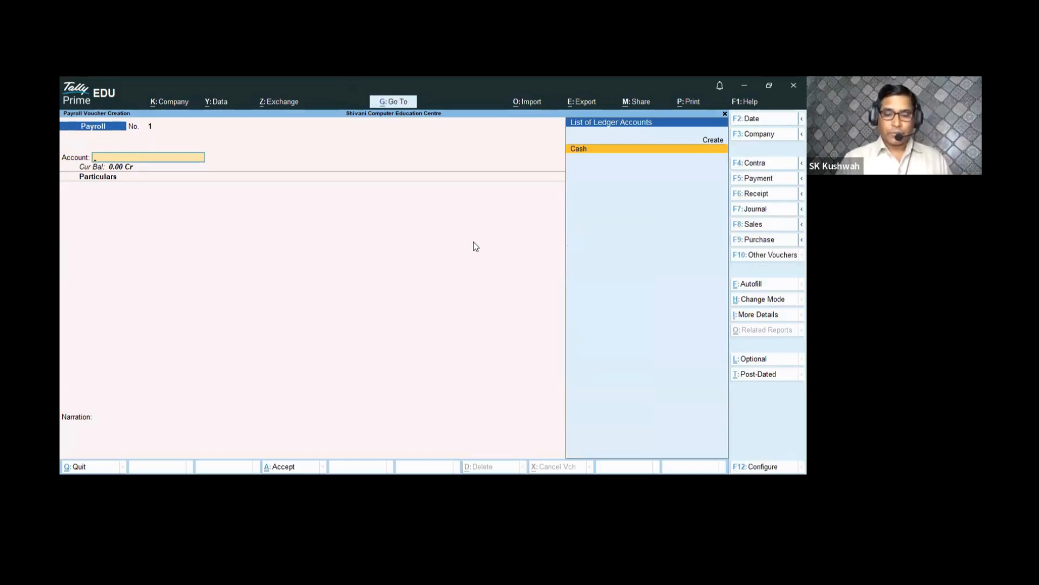
{"action": "key", "text": "F10"}
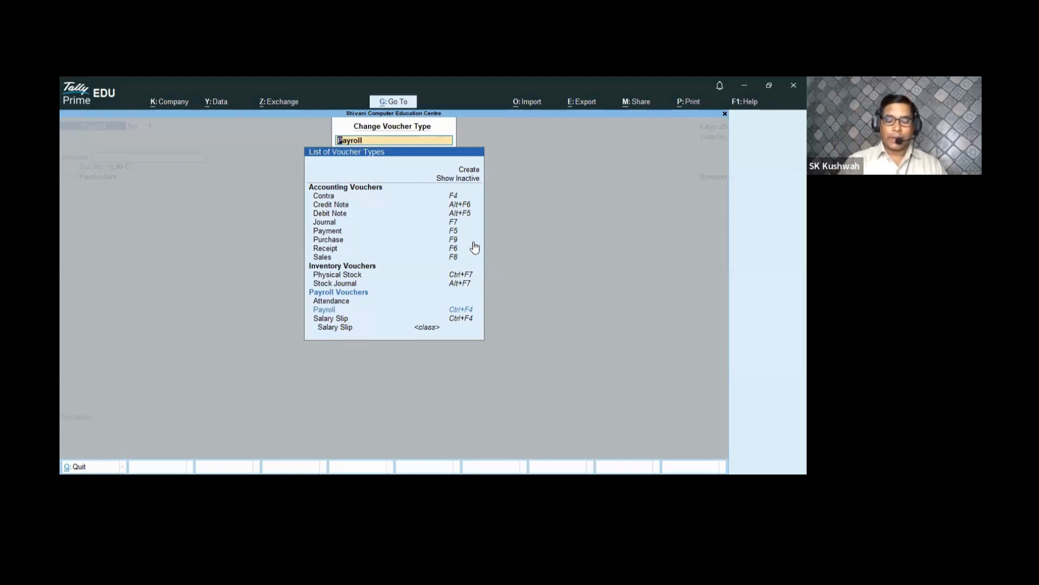
- Switch to an Attendance voucher and record 5 days of Leave for the employee
{"action": "key", "text": "Up"}
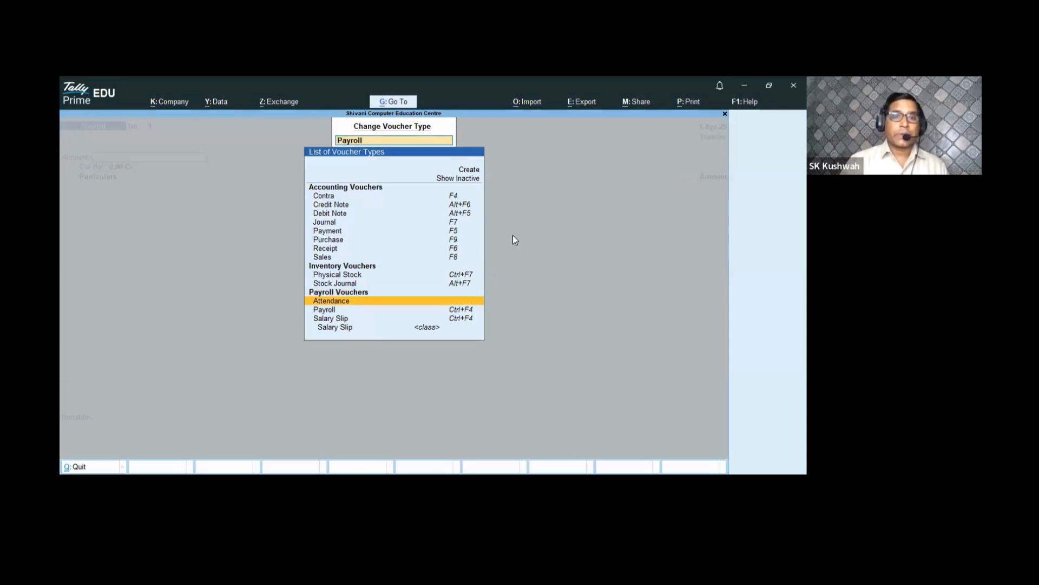
{"action": "key", "text": "Return"}
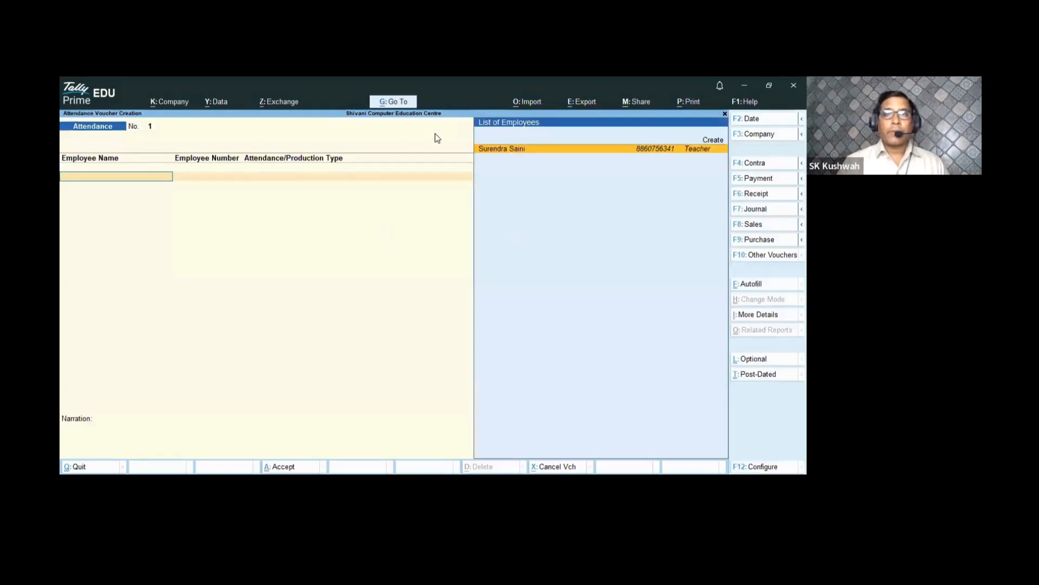
{"action": "left_click", "coordinate": [560, 157]}
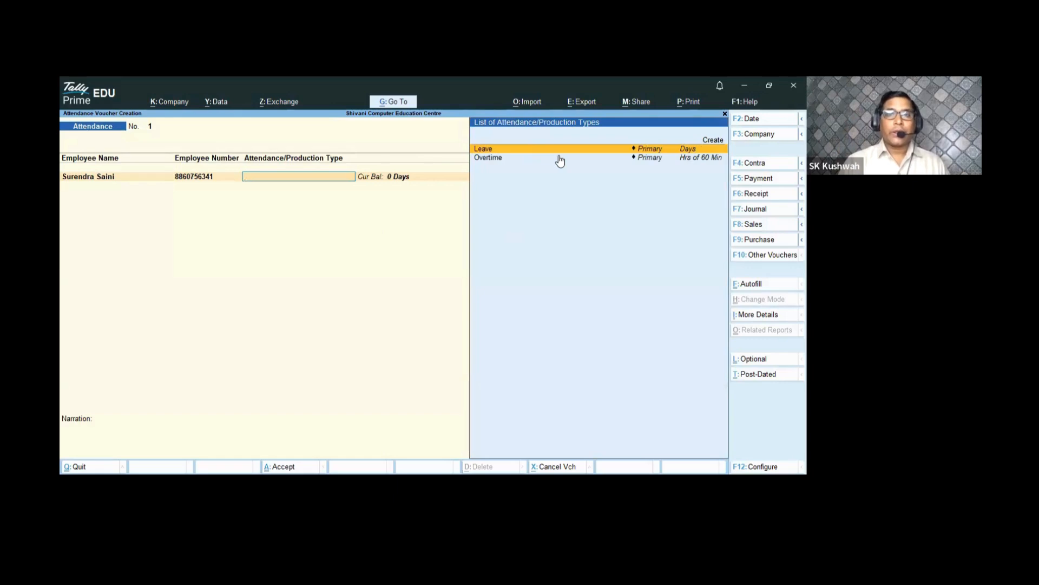
{"action": "key", "text": "Return"}
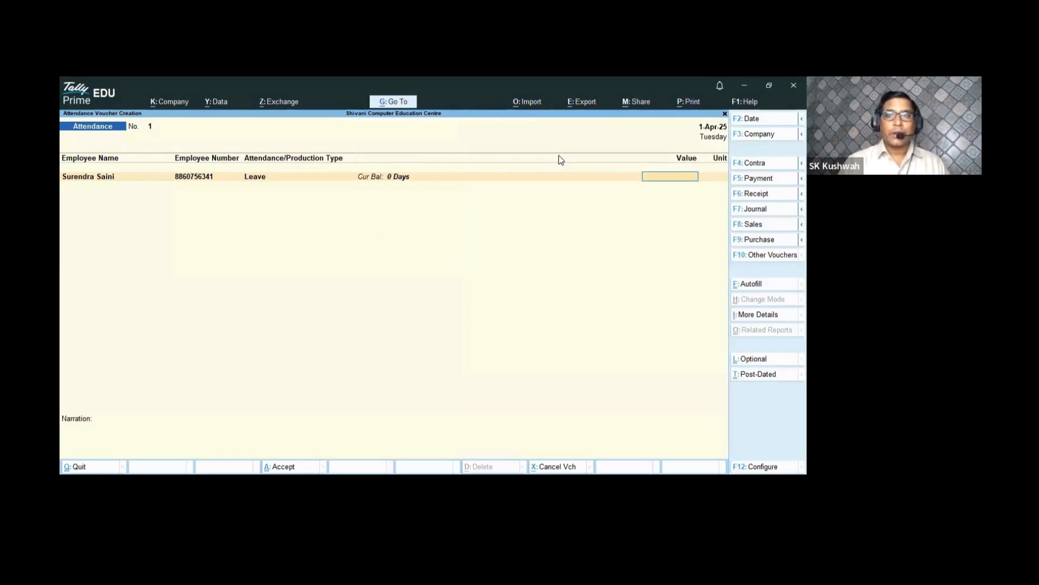
{"action": "type", "text": "5"}
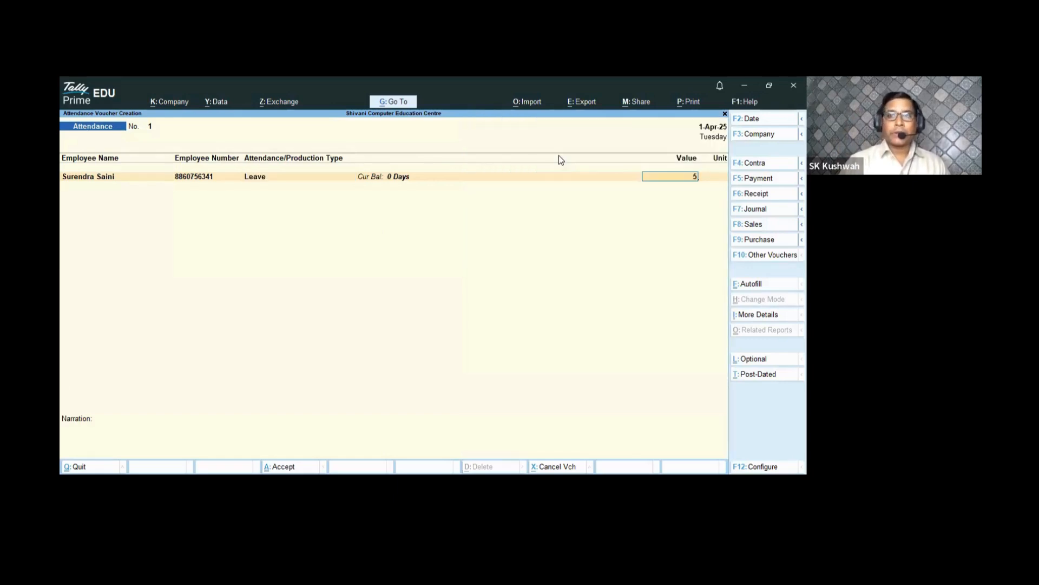
{"action": "key", "text": "Return"}
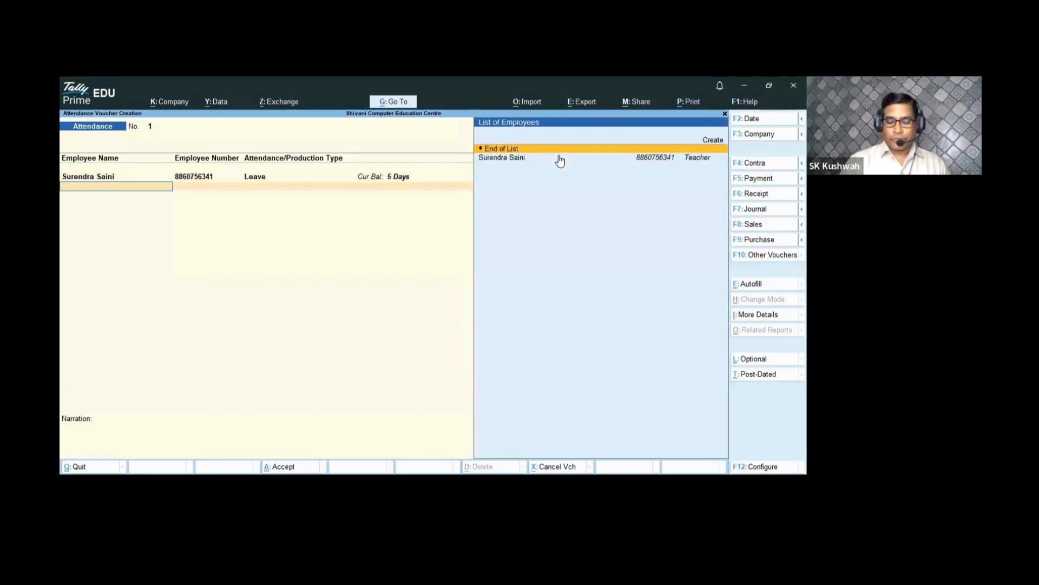
- Add 12 hours of Overtime for the same employee and save attendance voucher 1
{"action": "left_click", "coordinate": [560, 158]}
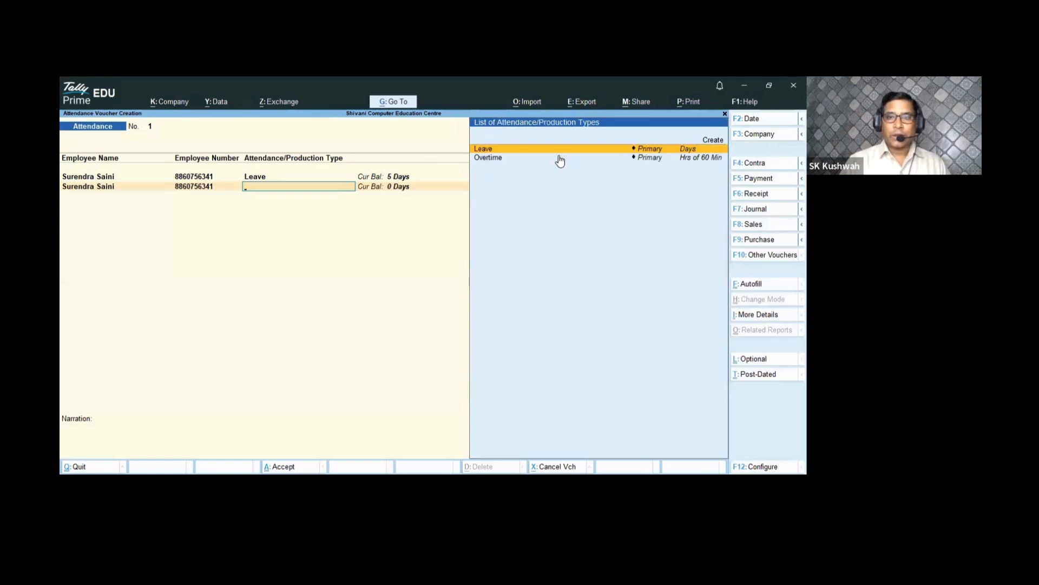
{"action": "left_click", "coordinate": [561, 158]}
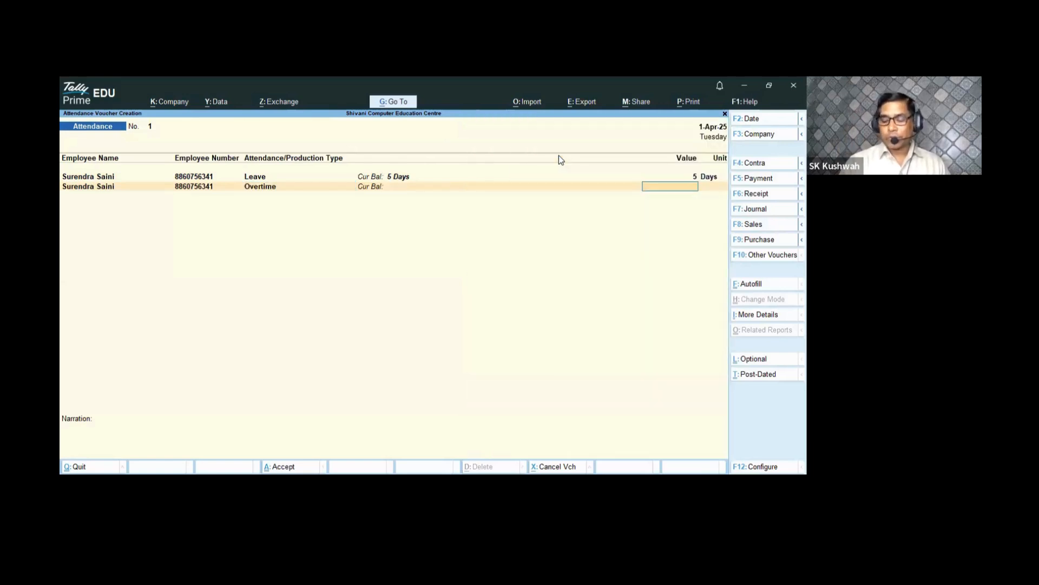
{"action": "type", "text": "12"}
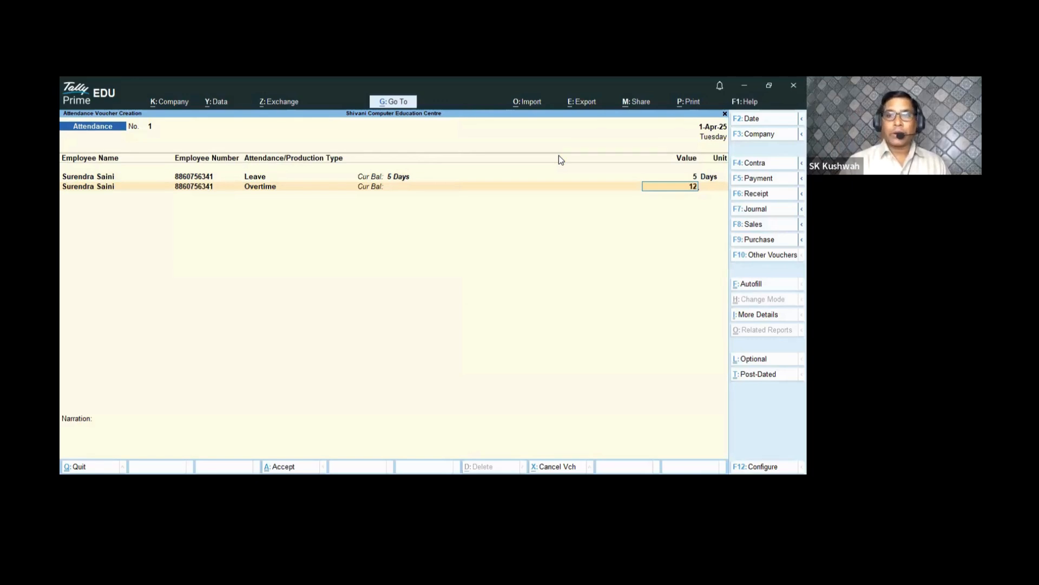
{"action": "key", "text": "Return"}
{"action": "key", "text": "Return"}
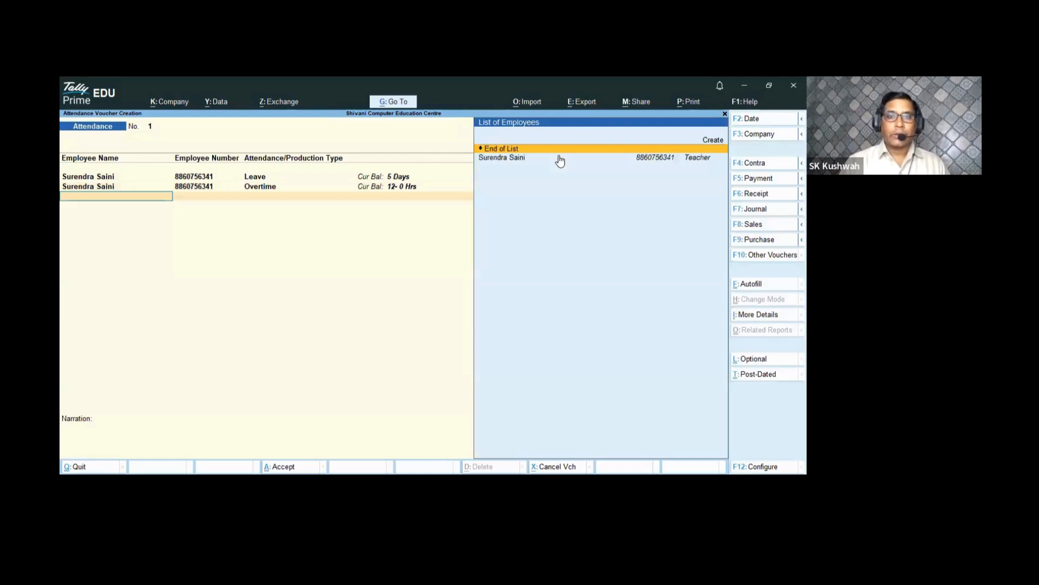
{"action": "key", "text": "Return"}
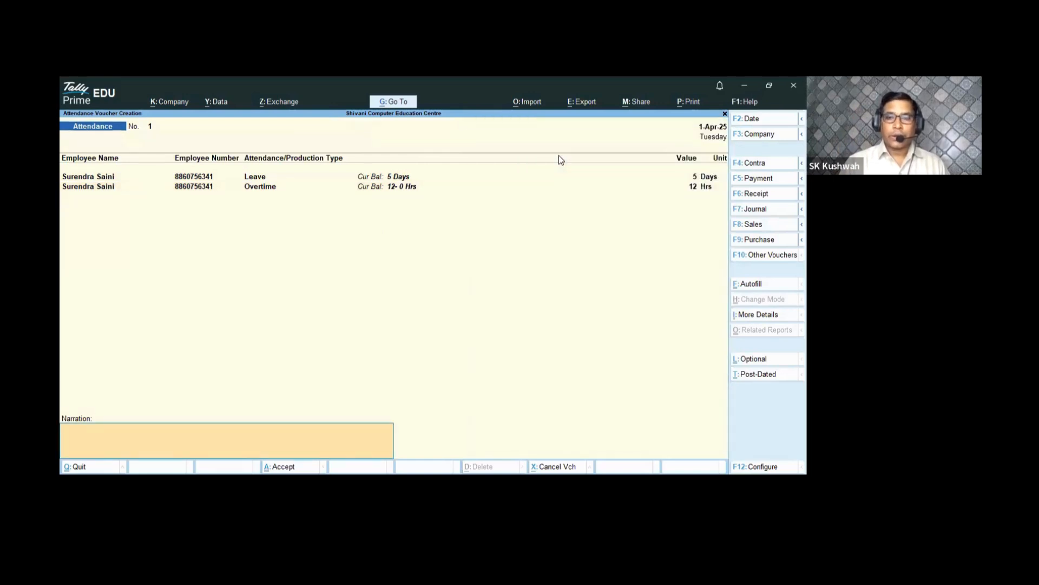
{"action": "key", "text": "Return"}
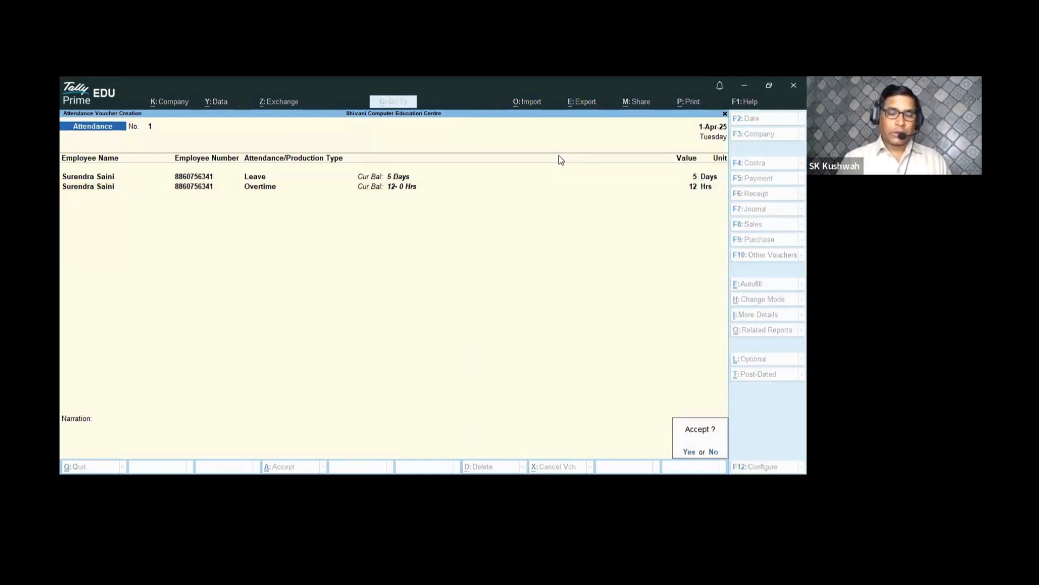
{"action": "key", "text": "y"}
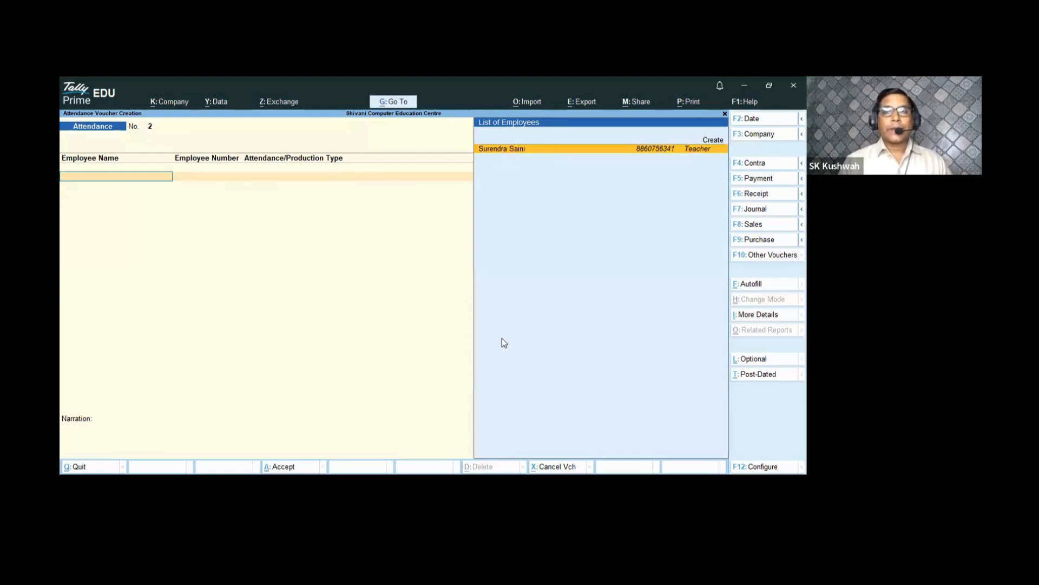
{"action": "left_click", "coordinate": [749, 285]}
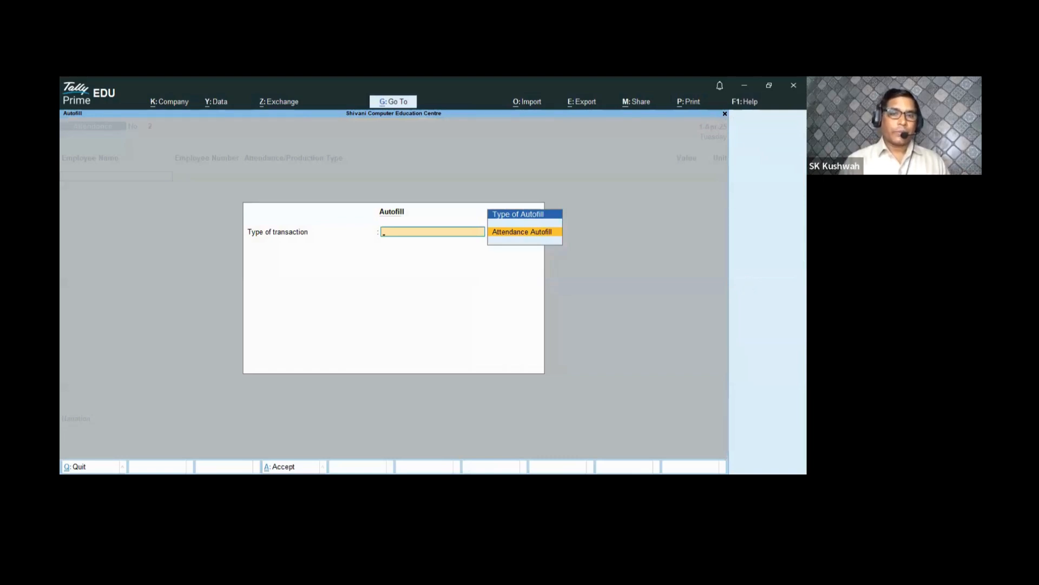
{"action": "key", "text": "Return"}
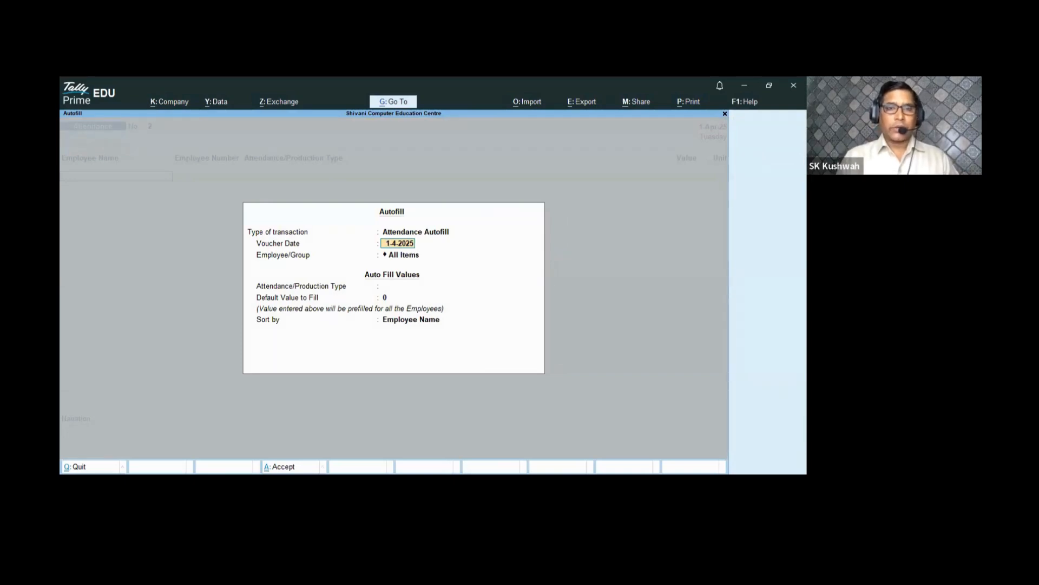
{"action": "key", "text": "Escape"}
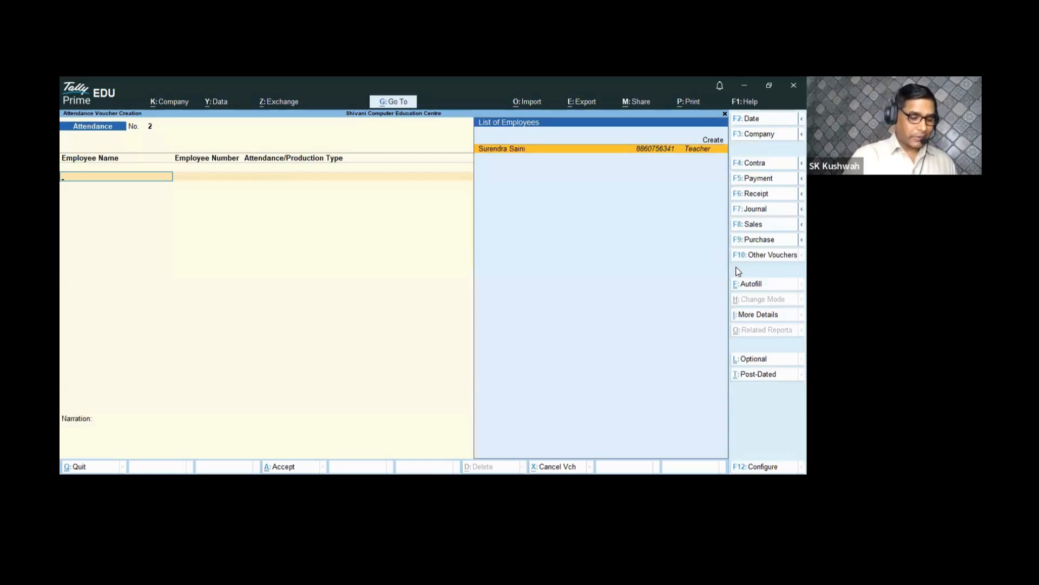
{"action": "key", "text": "ctrl"}
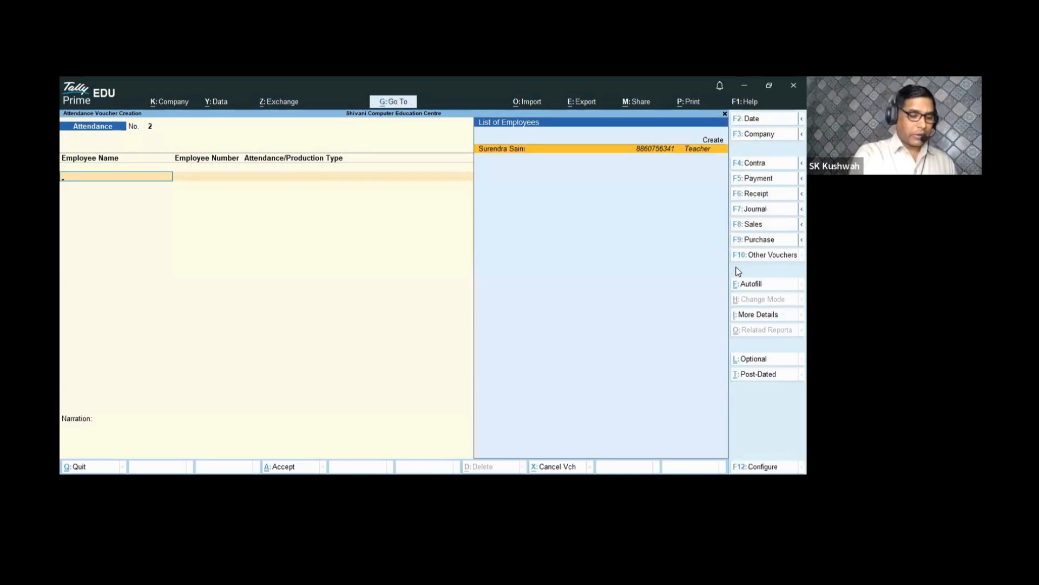
{"action": "key", "text": "alt+F2"}
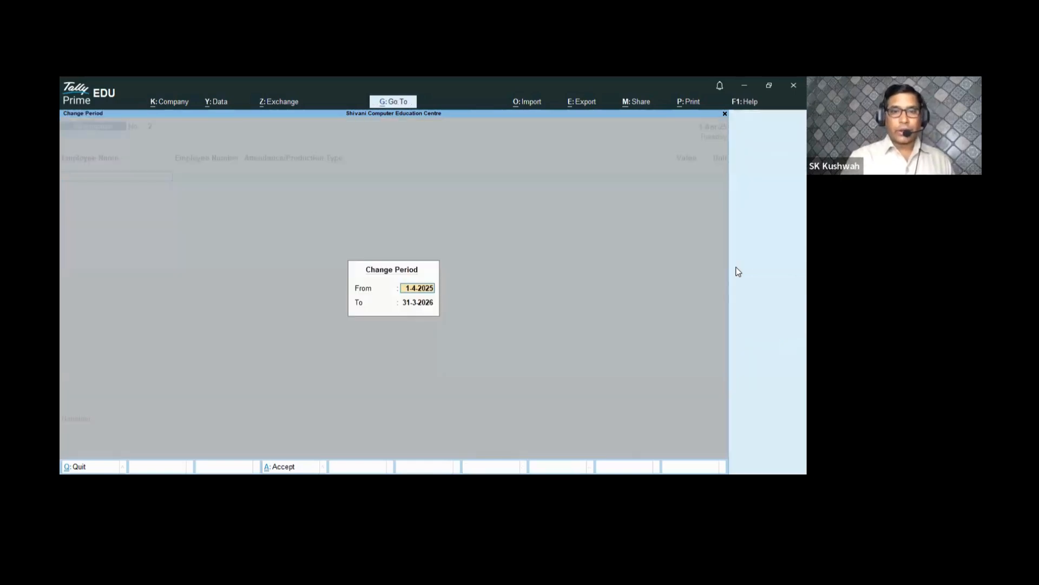
{"action": "key", "text": "Return"}
{"action": "key", "text": "Return"}
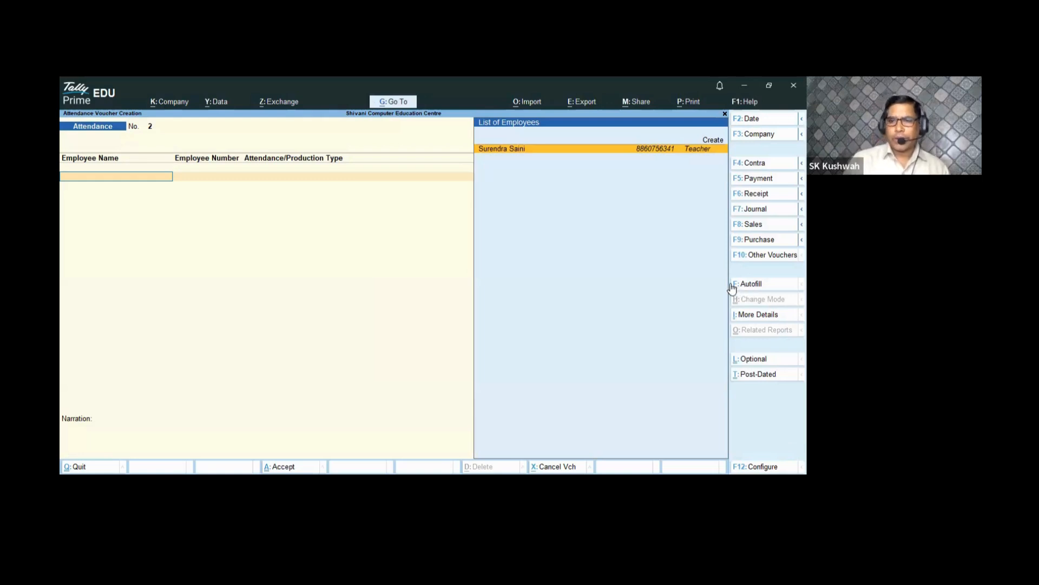
{"action": "left_click", "coordinate": [738, 286]}
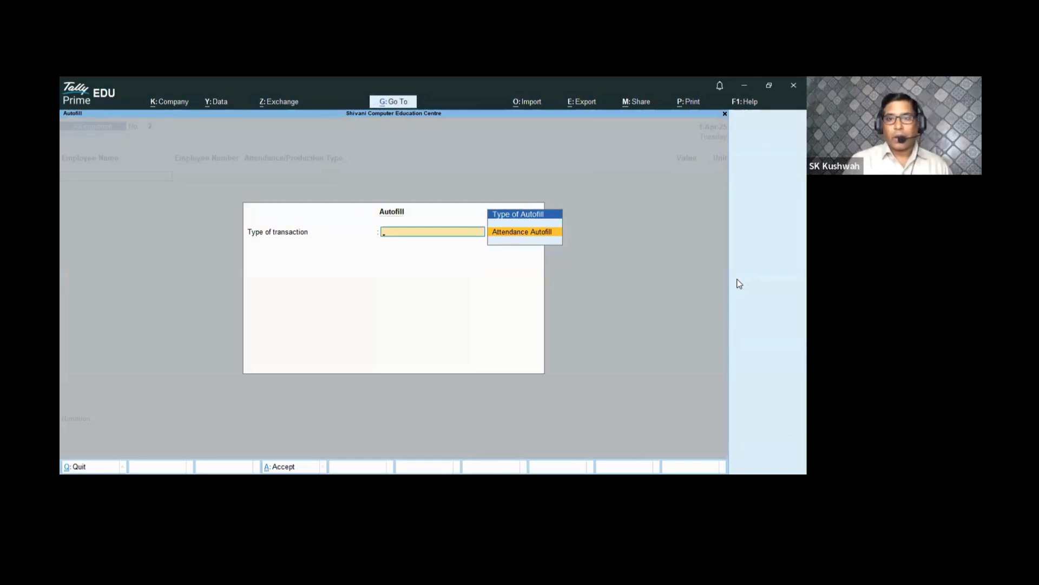
- Start Attendance Autofill for the single employee, then cancel it and quit the voucher
{"action": "key", "text": "Return"}
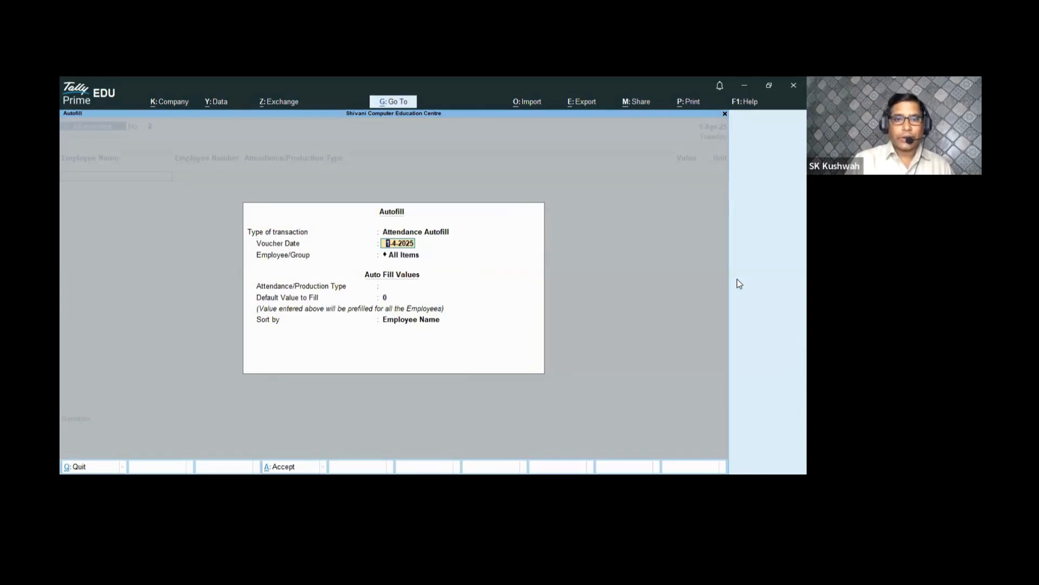
{"action": "key", "text": "Return"}
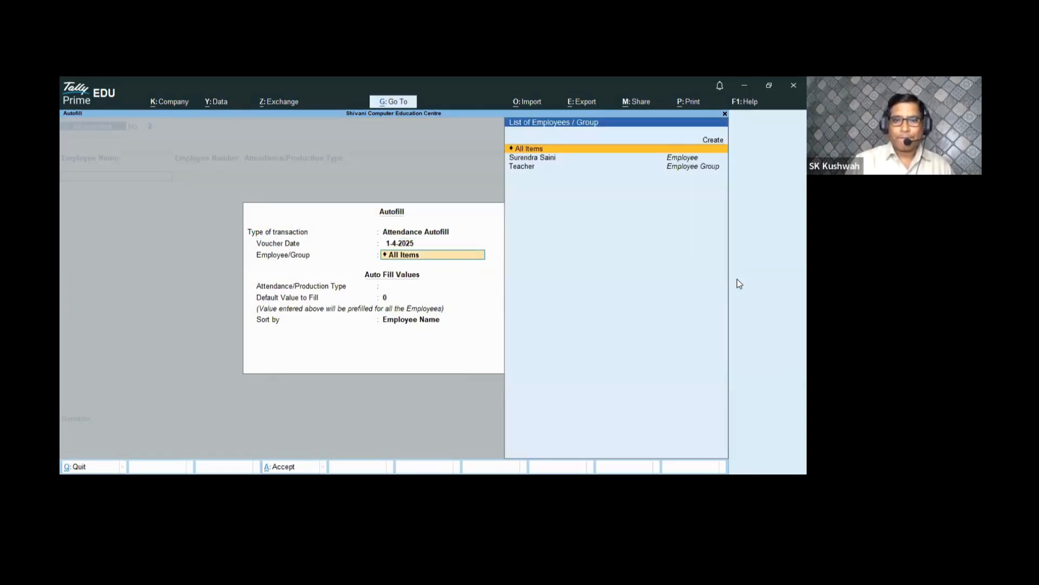
{"action": "key", "text": "Down"}
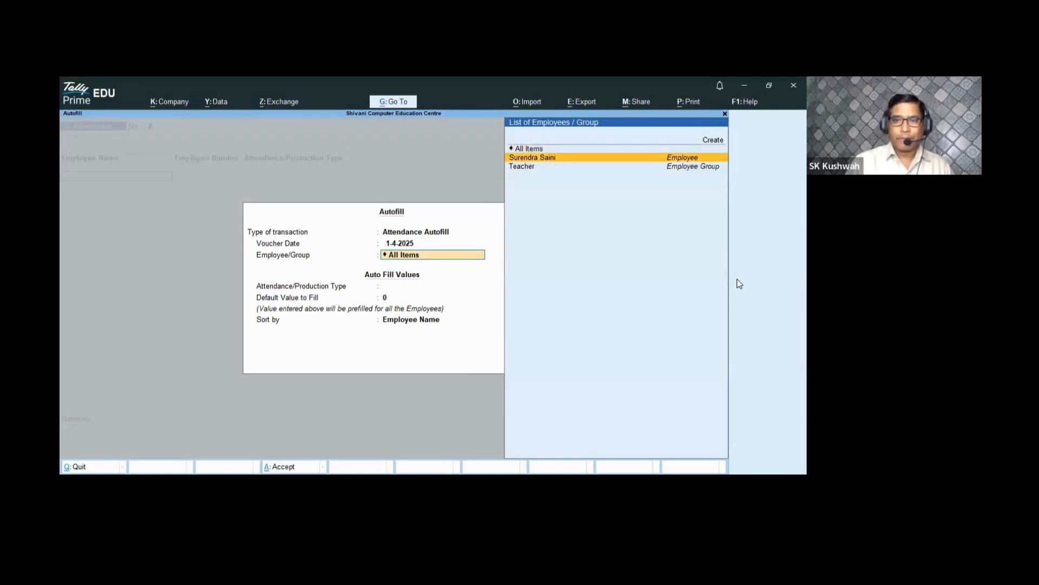
{"action": "key", "text": "Return"}
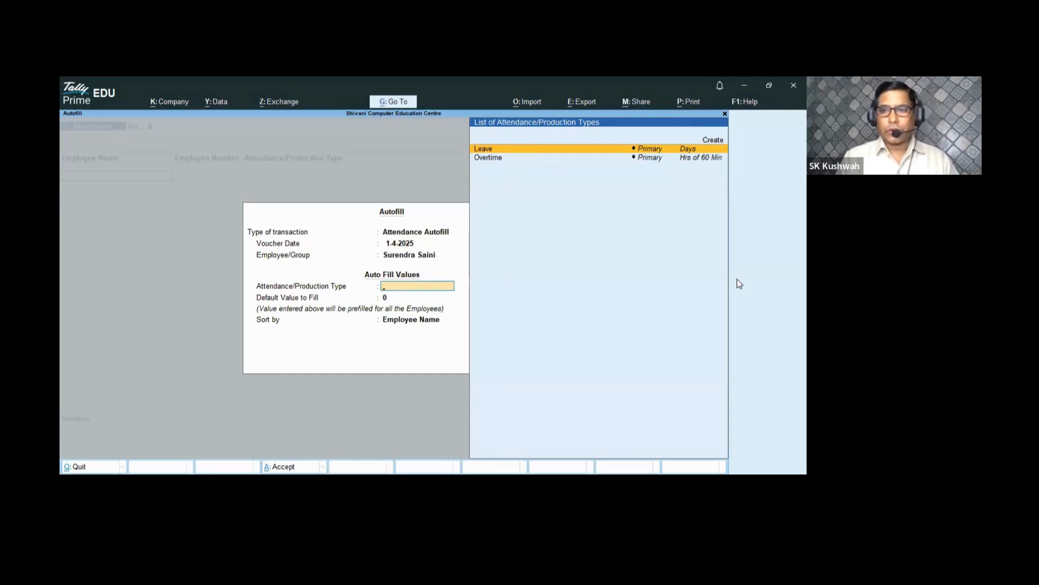
{"action": "key", "text": "Escape"}
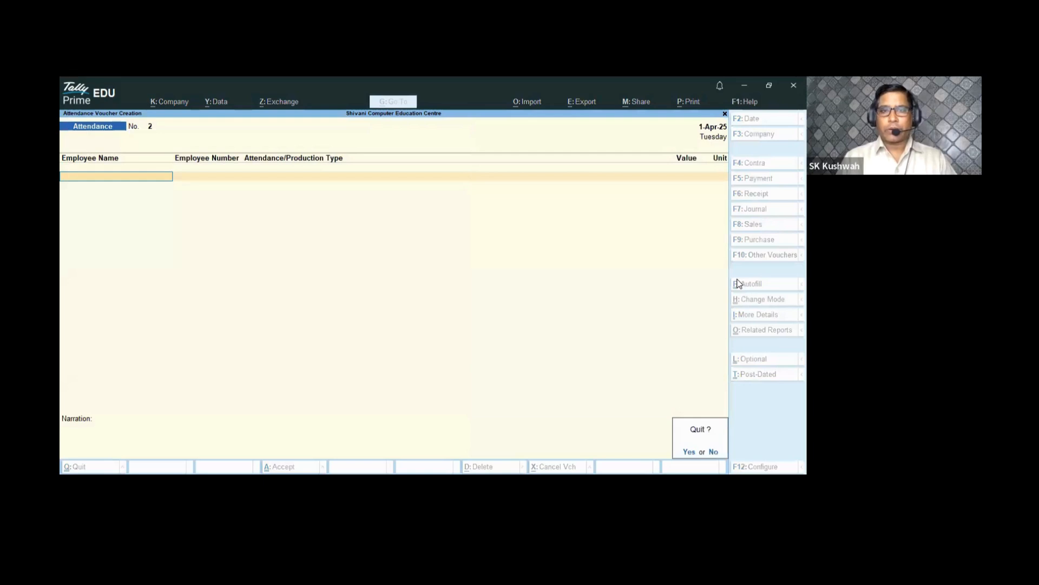
{"action": "key", "text": "y"}
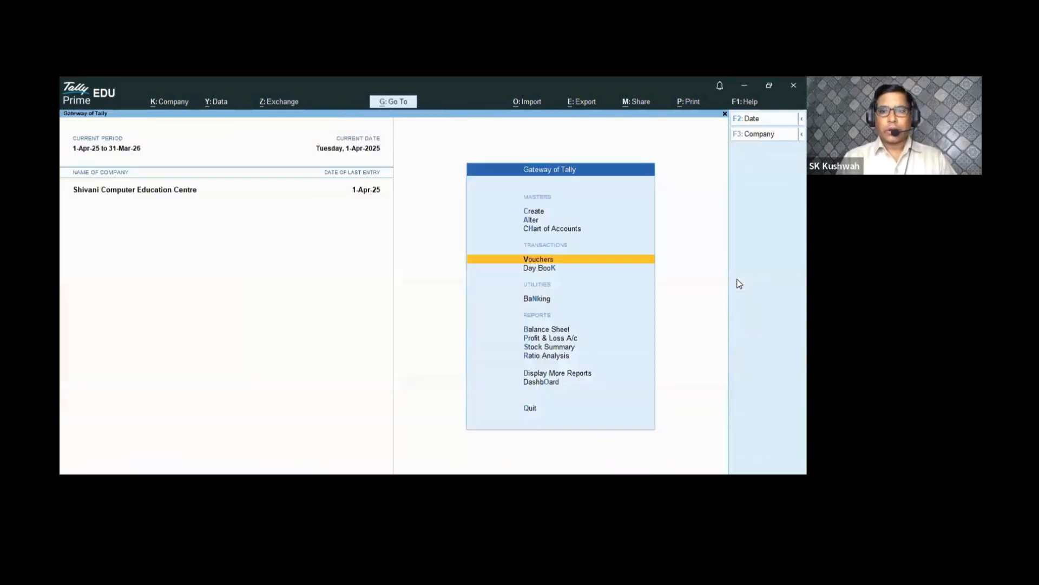
{"action": "key", "text": "Escape"}
{"action": "key", "text": "Escape"}
{"action": "key", "text": "Escape"}
{"action": "key", "text": "Escape"}
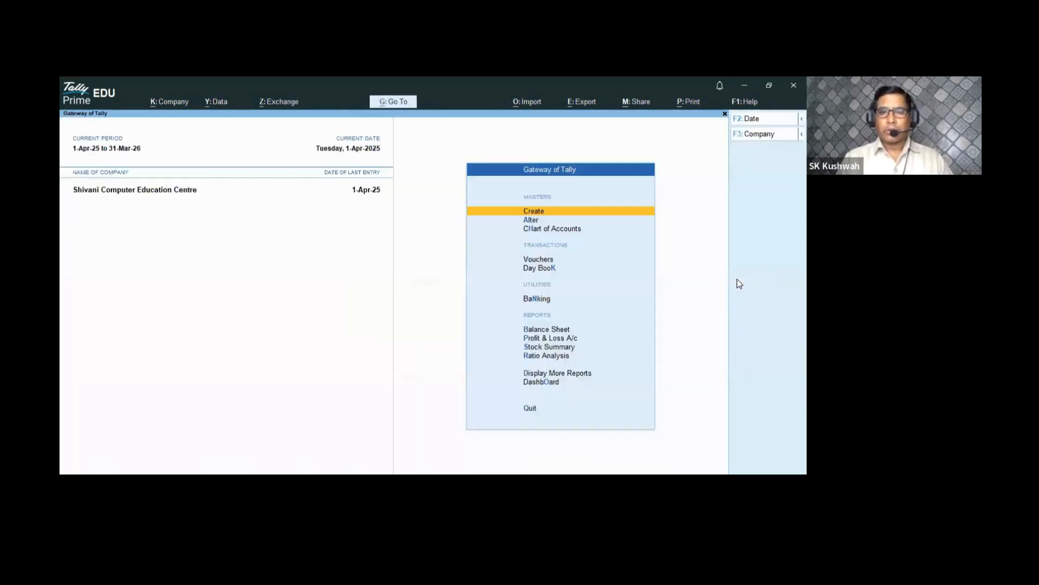
- Reopen Attendance voucher 2 and move to Payroll in the voucher type list
{"action": "key", "text": "v"}
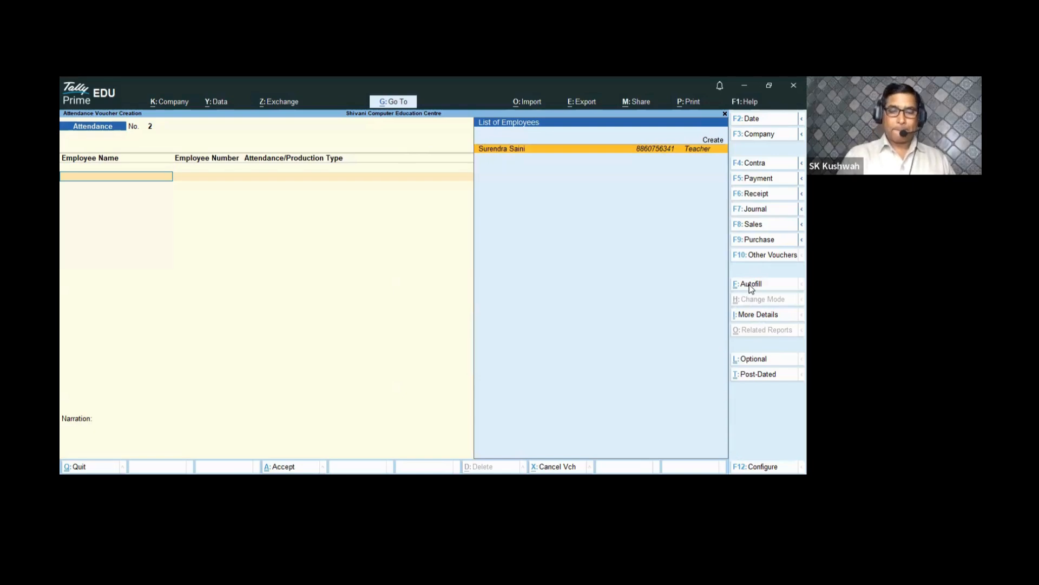
{"action": "key", "text": "F10"}
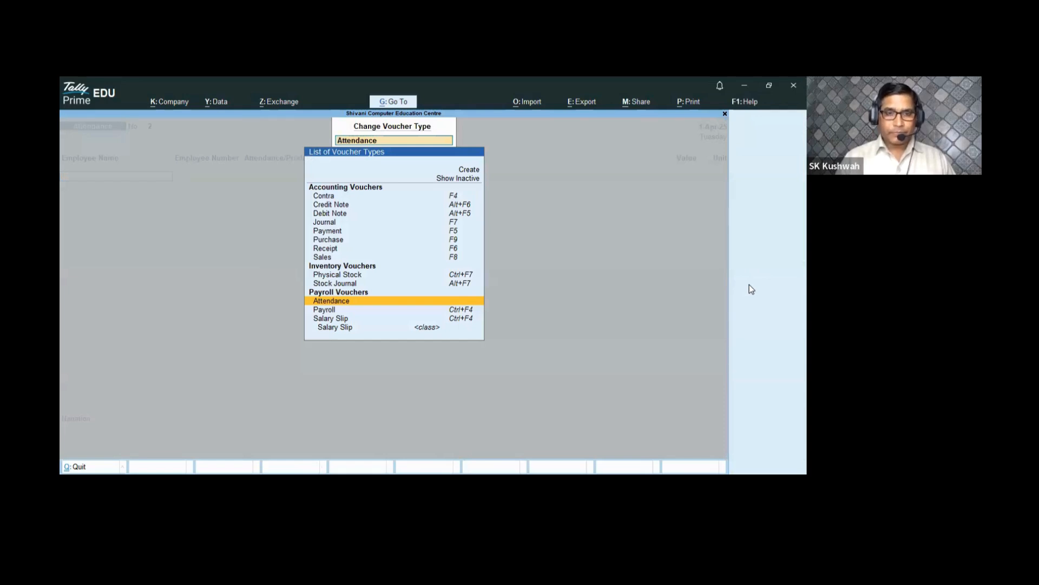
{"action": "key", "text": "Down"}
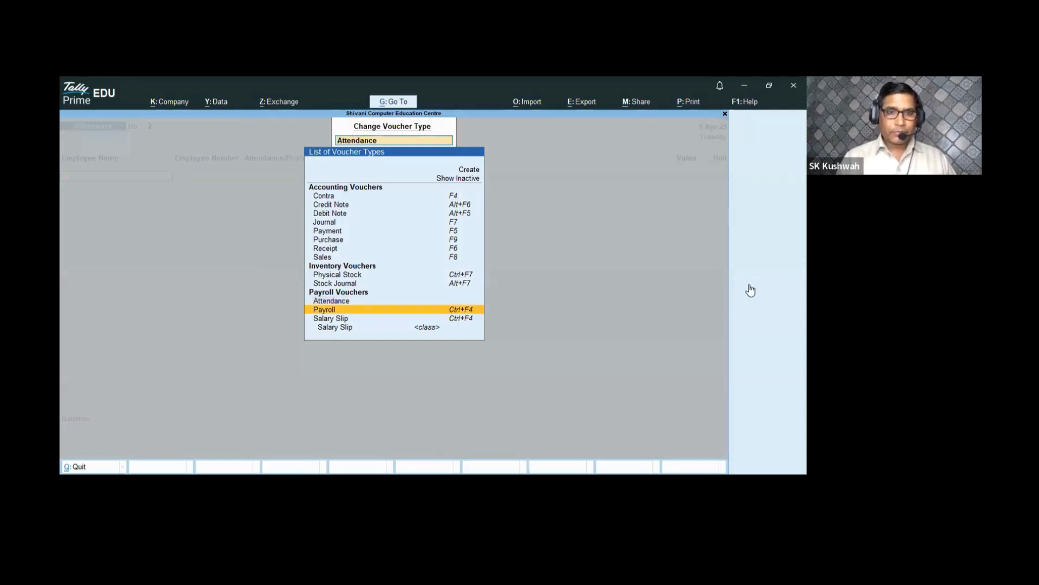
- Set Payroll Autofill to User Defined, 1-4-2025 to 1-4-2025, for the individual employee sorted by name
{"action": "key", "text": "Return"}
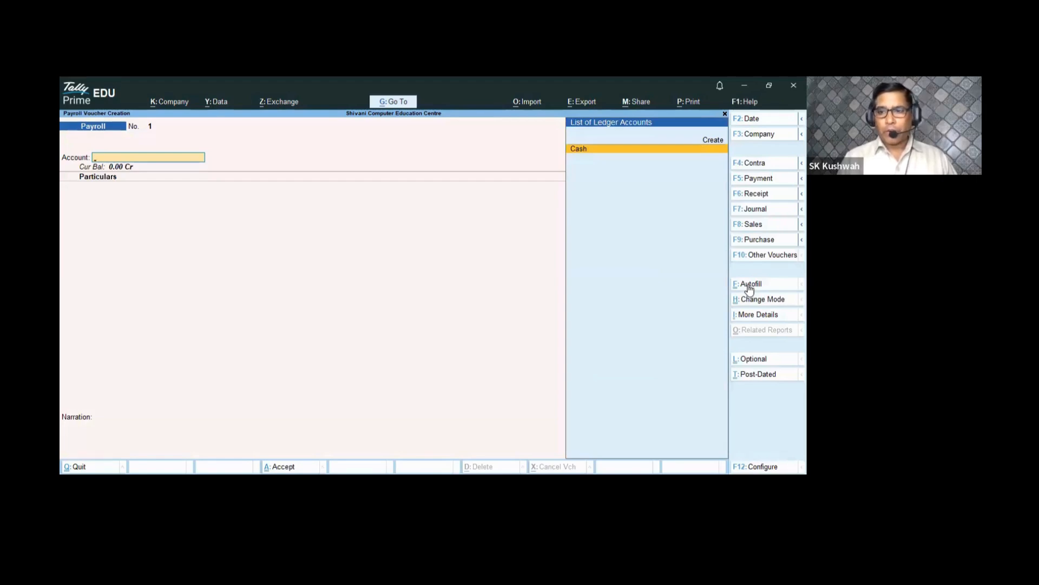
{"action": "left_click", "coordinate": [750, 288]}
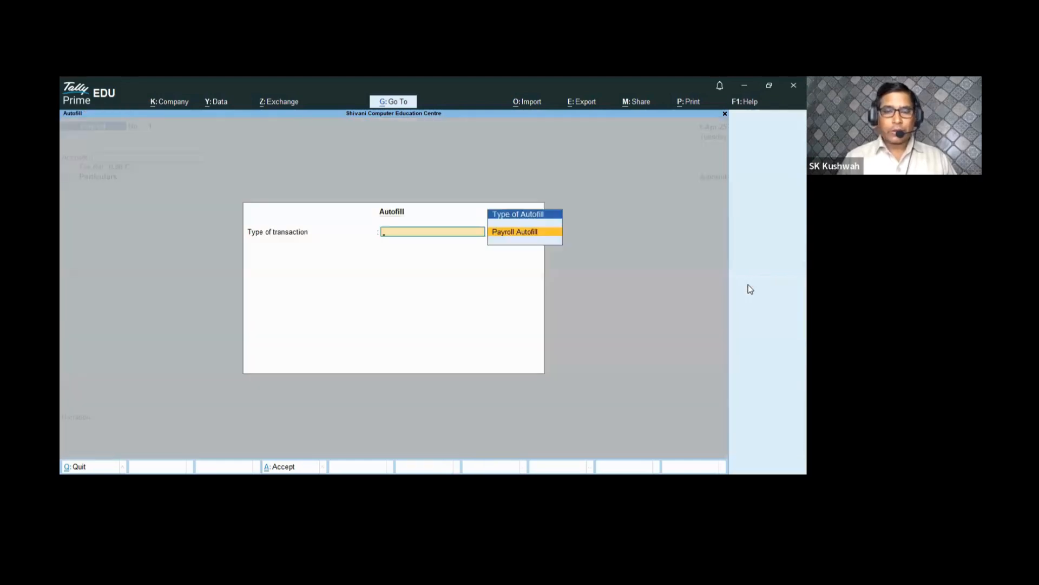
{"action": "key", "text": "Return"}
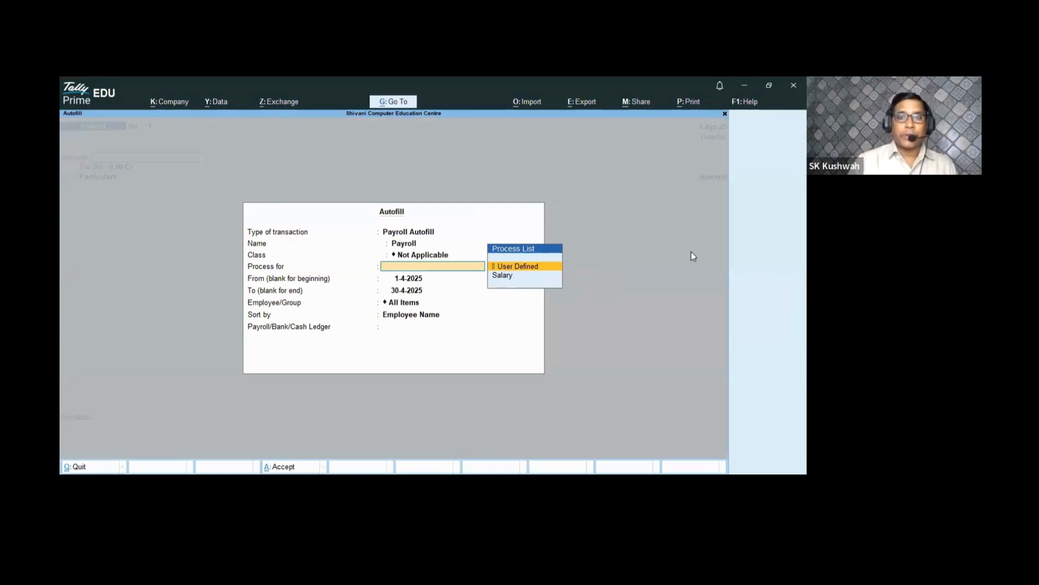
{"action": "key", "text": "Return"}
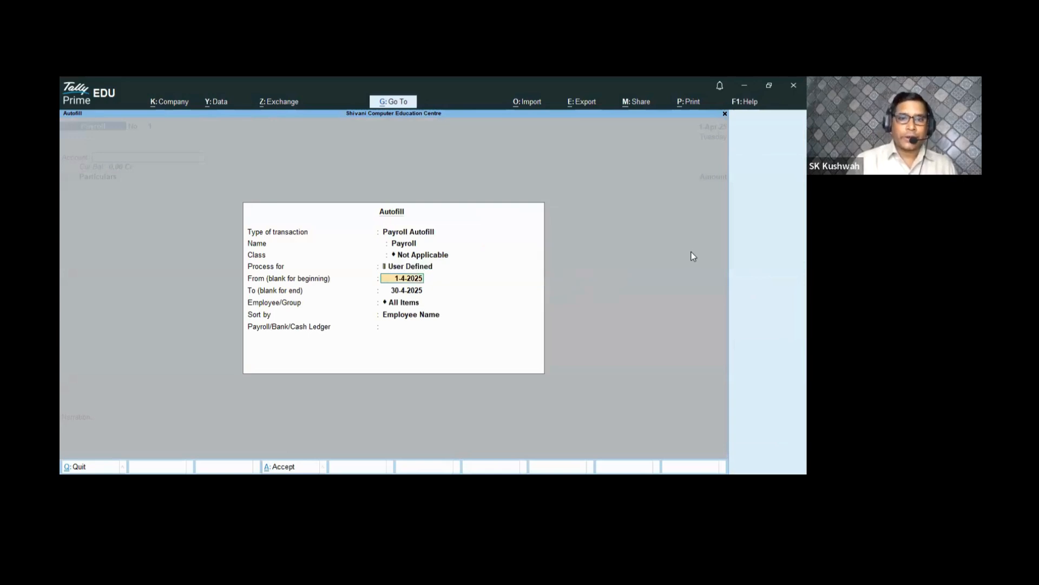
{"action": "key", "text": "Return"}
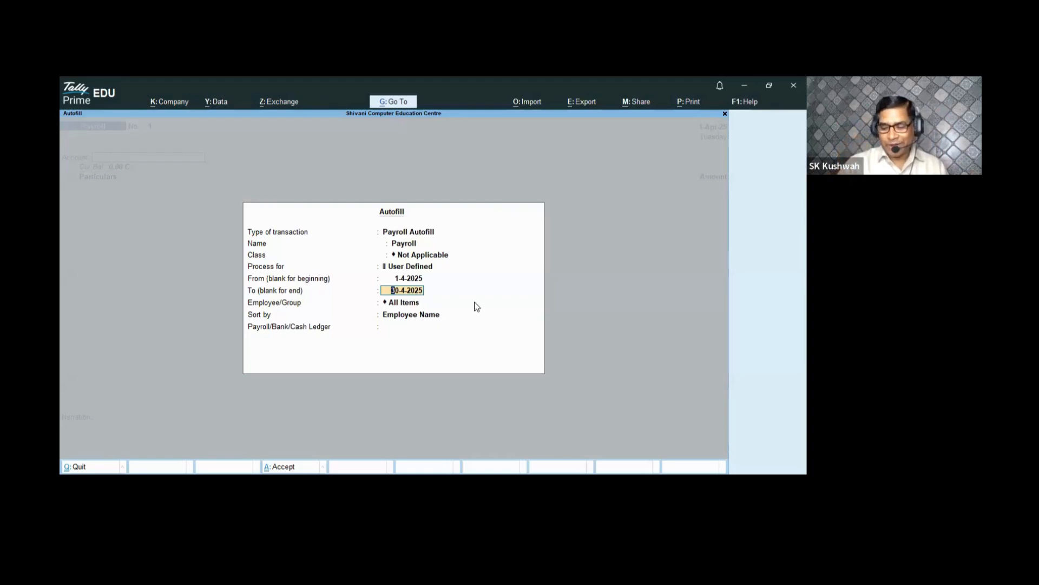
{"action": "type", "text": "1-4-2"}
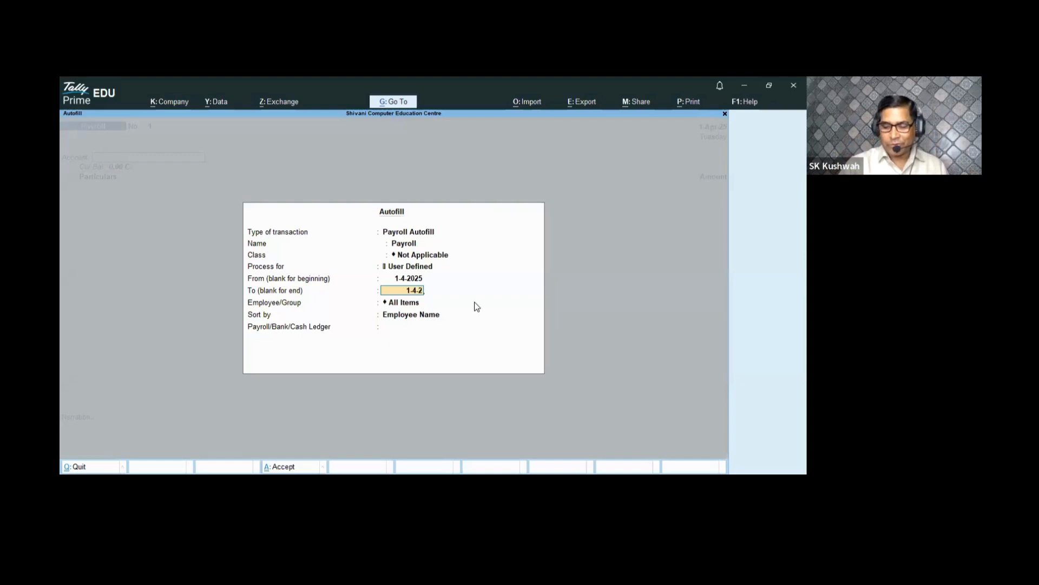
{"action": "type", "text": "025"}
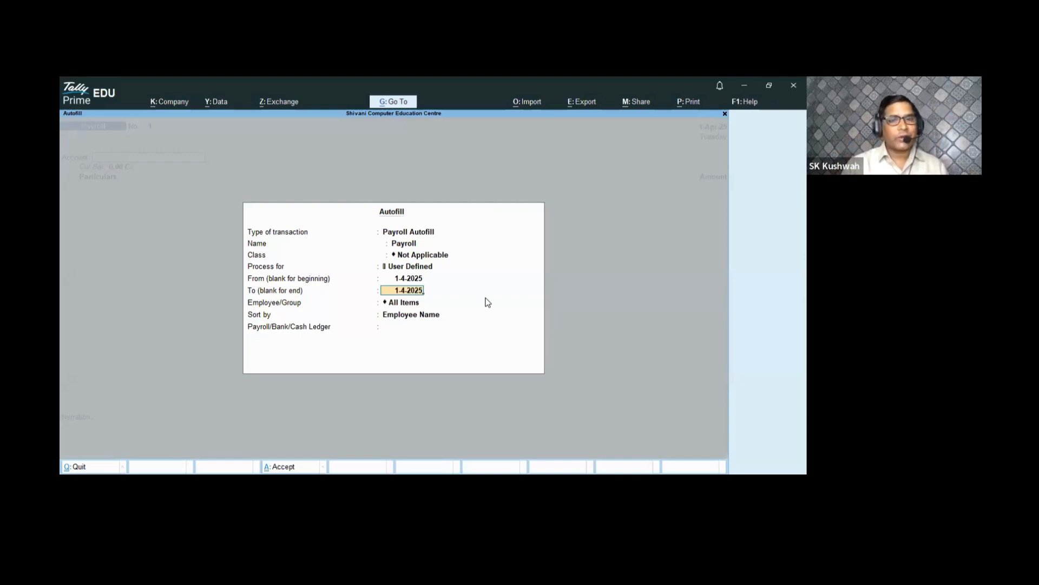
{"action": "key", "text": "Return"}
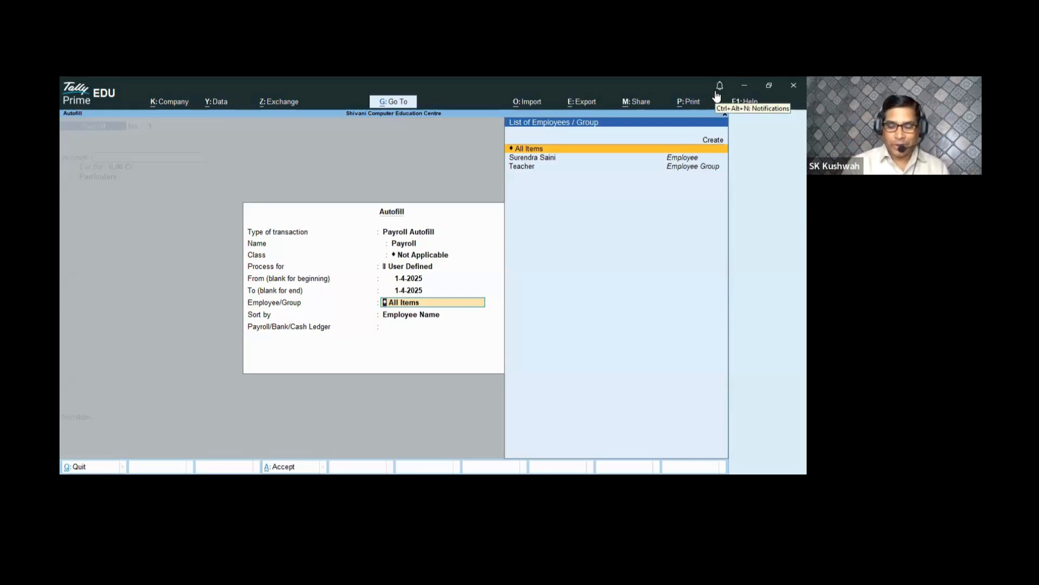
{"action": "key", "text": "Down"}
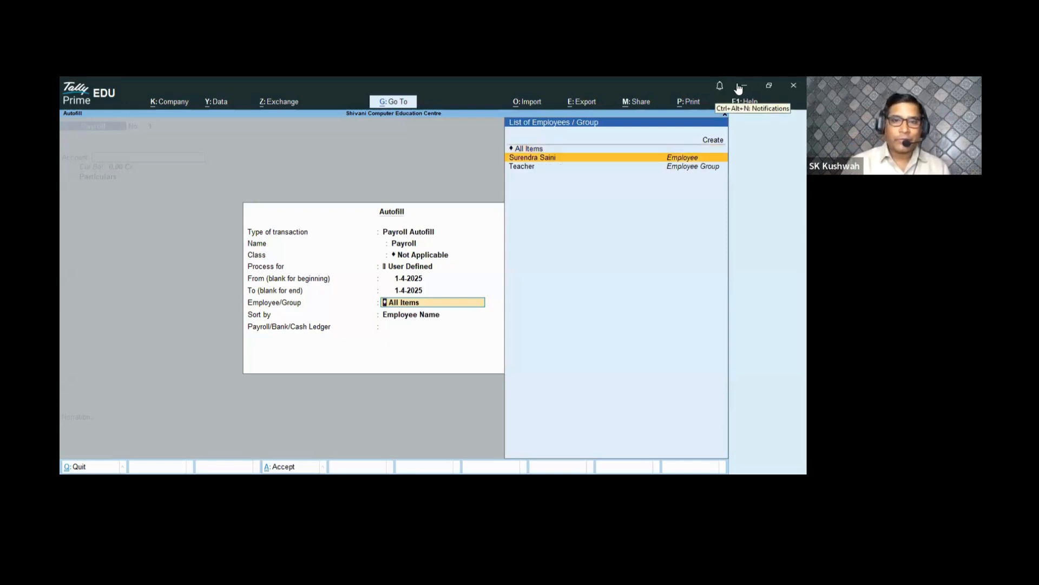
{"action": "key", "text": "Return"}
{"action": "key", "text": "Return"}
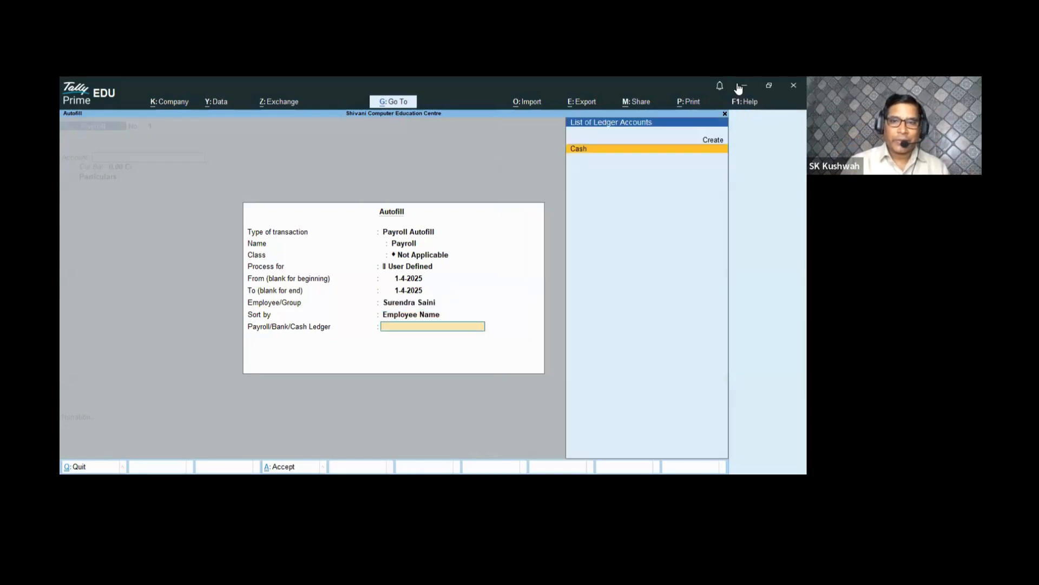
{"action": "key", "text": "Return"}
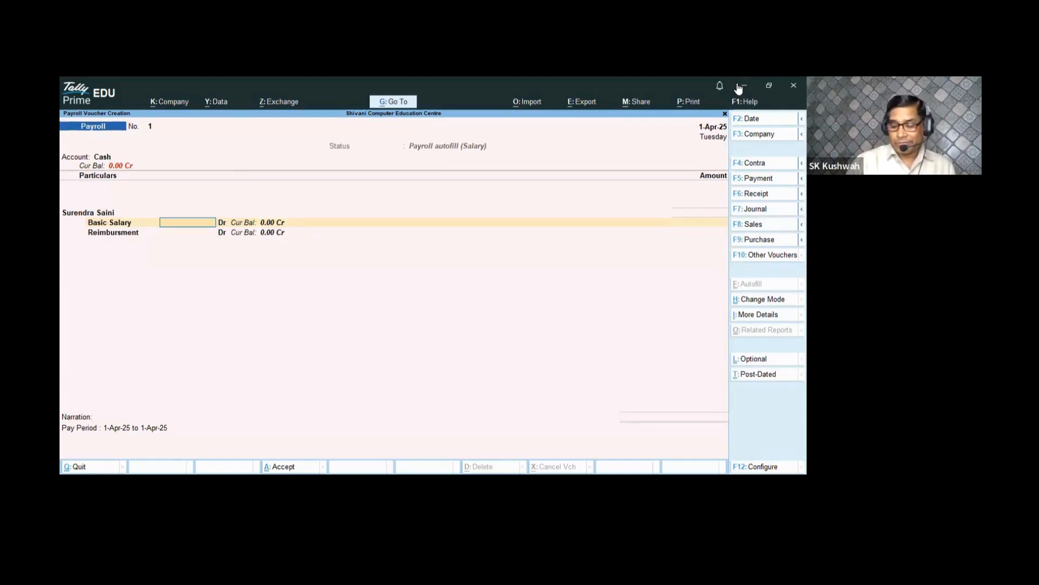
- Enter Basic Salary 28,000 and Reimbursment 4,000, bringing payroll voucher 1 to 32,000
{"action": "type", "text": "28,00"}
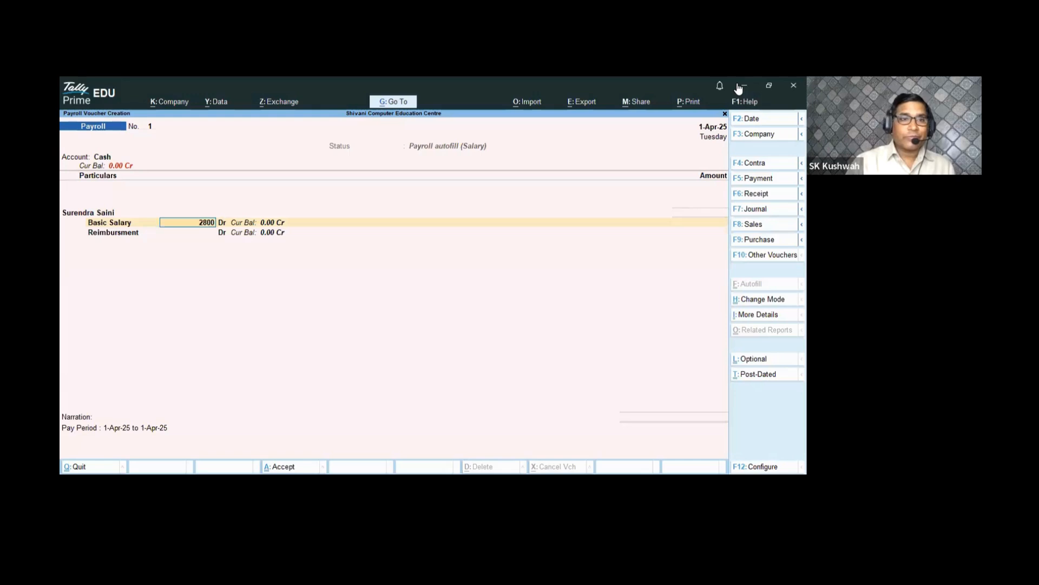
{"action": "type", "text": "0"}
{"action": "key", "text": "Return"}
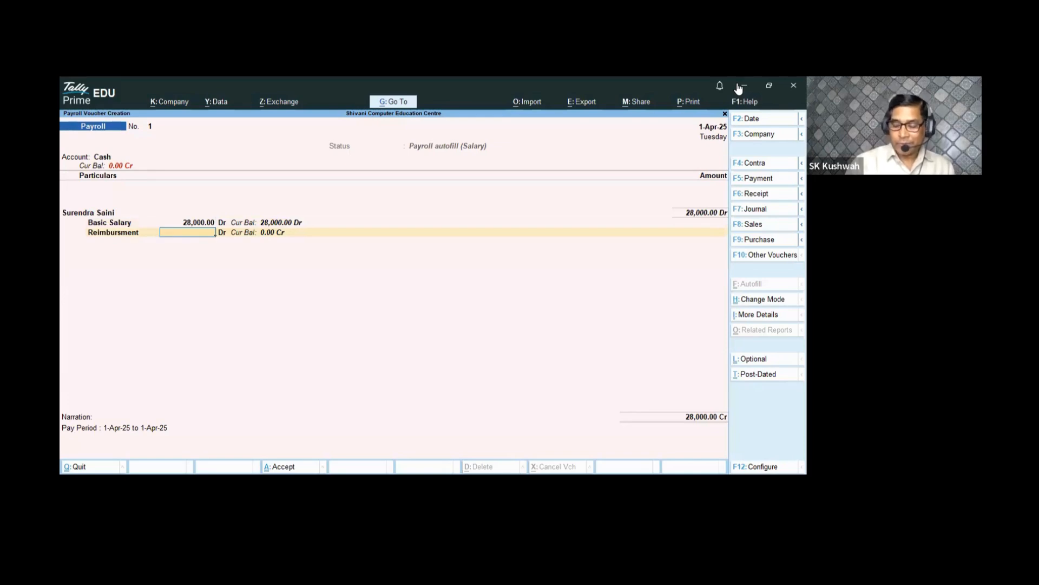
{"action": "type", "text": "4,000"}
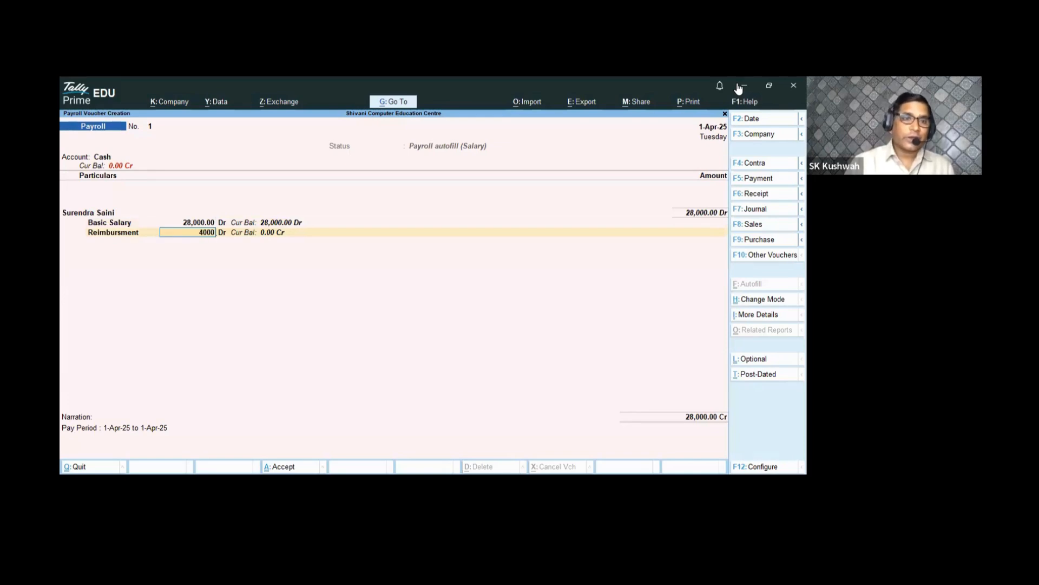
{"action": "key", "text": "Return"}
{"action": "key", "text": "Return"}
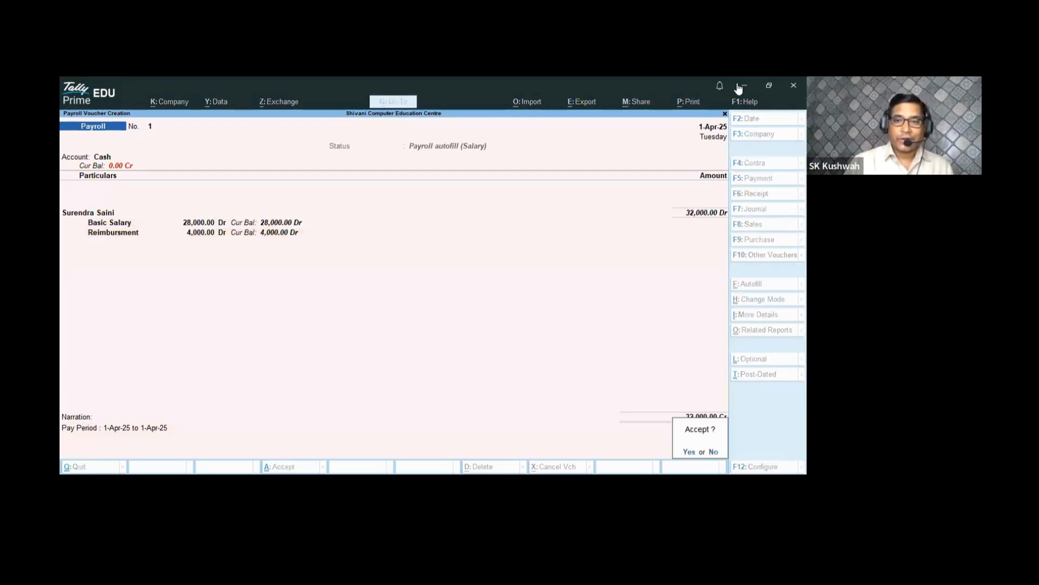
{"action": "key", "text": "Return"}
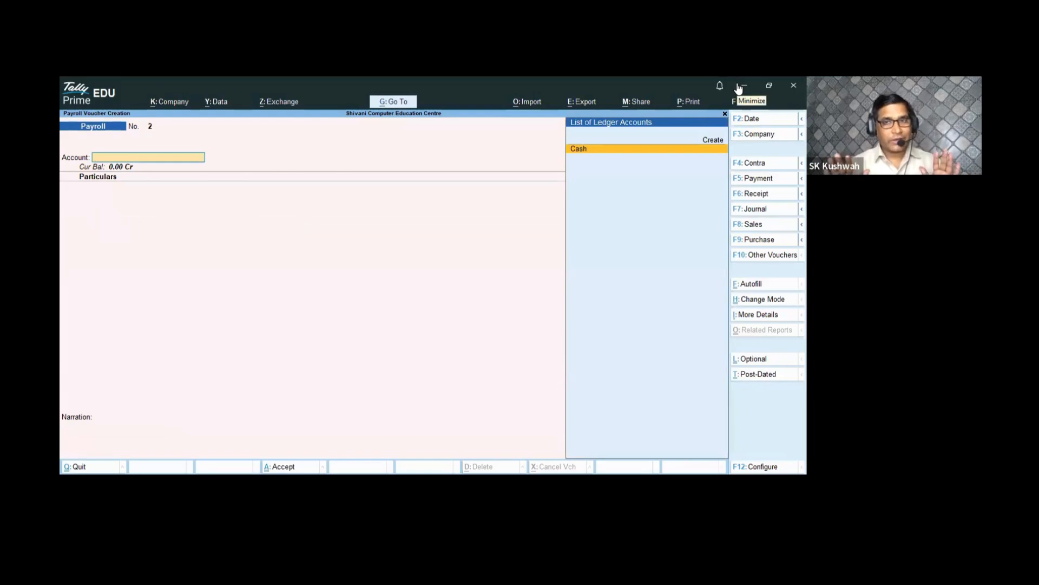
- Autofill payroll voucher 2 for Salary, 1-4-2025 to 1-4-2025, for the employee from Cash
{"action": "left_click", "coordinate": [750, 287]}
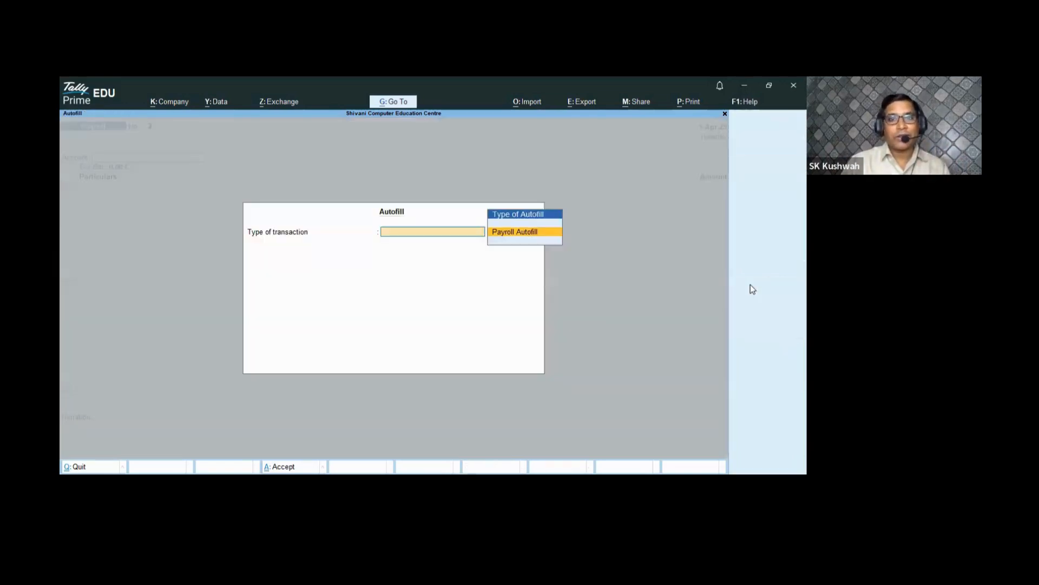
{"action": "key", "text": "Return"}
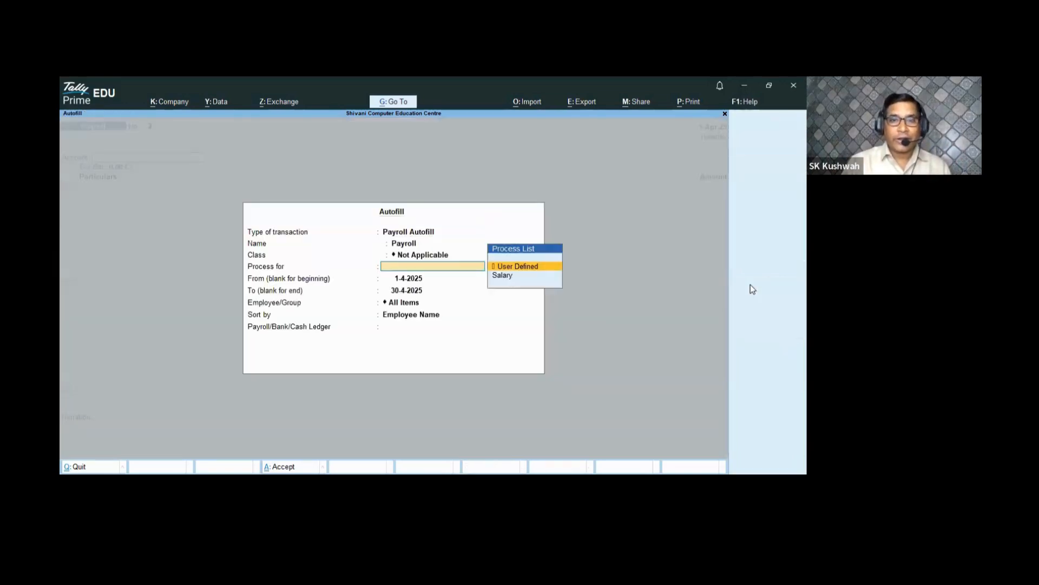
{"action": "key", "text": "Down"}
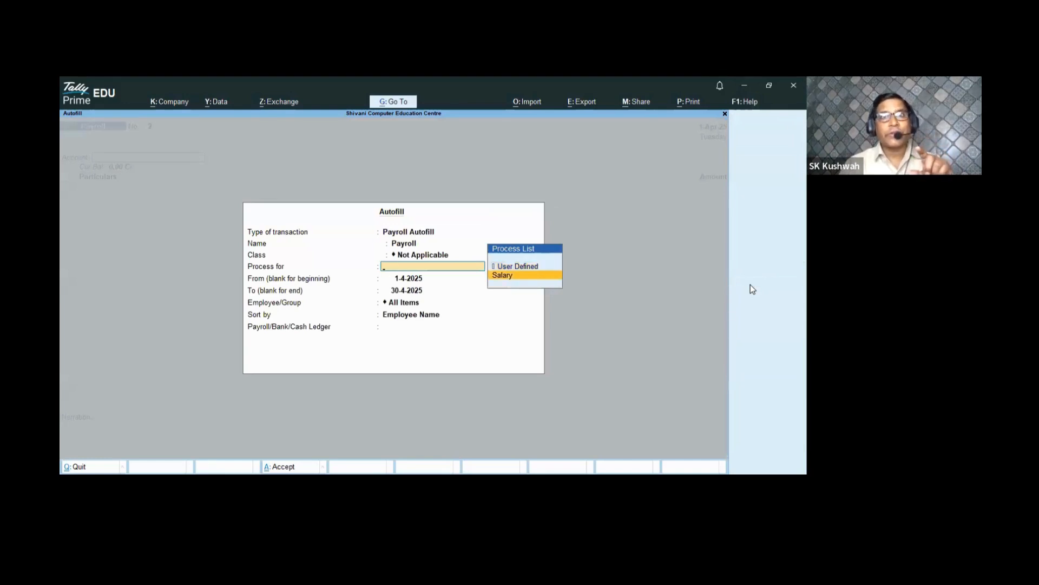
{"action": "key", "text": "Return"}
{"action": "key", "text": "Return"}
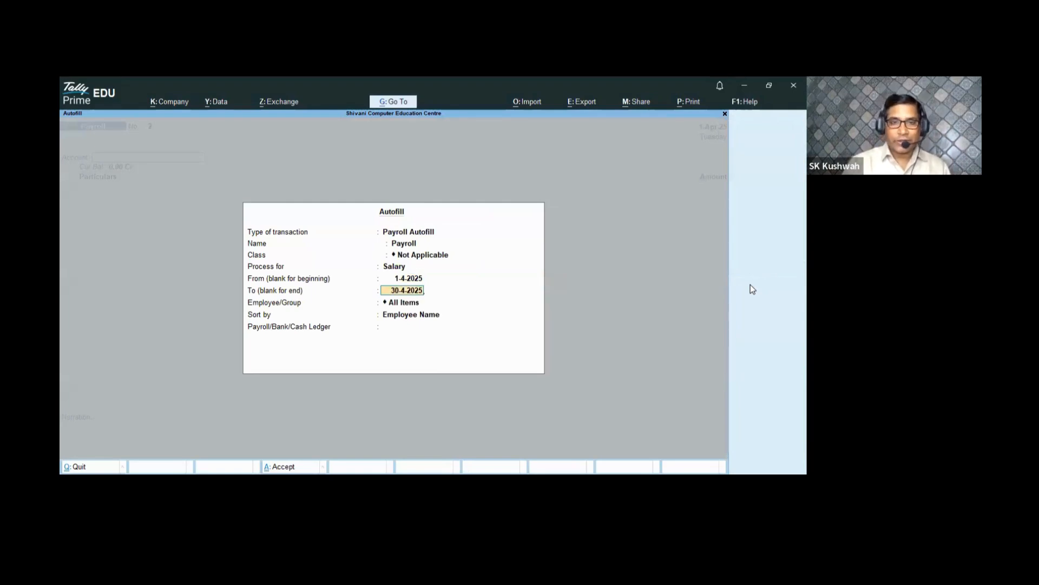
{"action": "type", "text": "1-"}
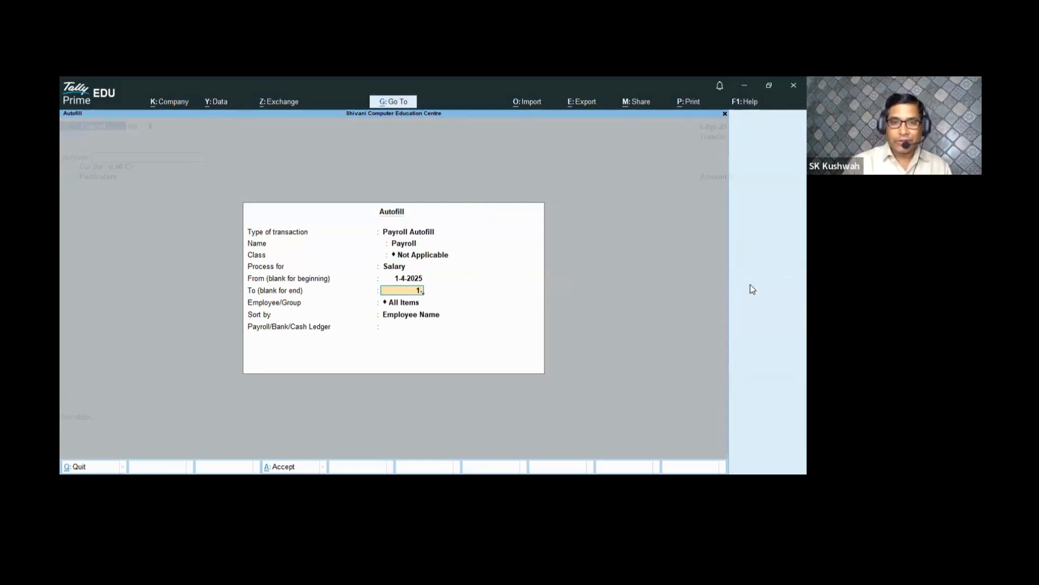
{"action": "type", "text": "4-20255"}
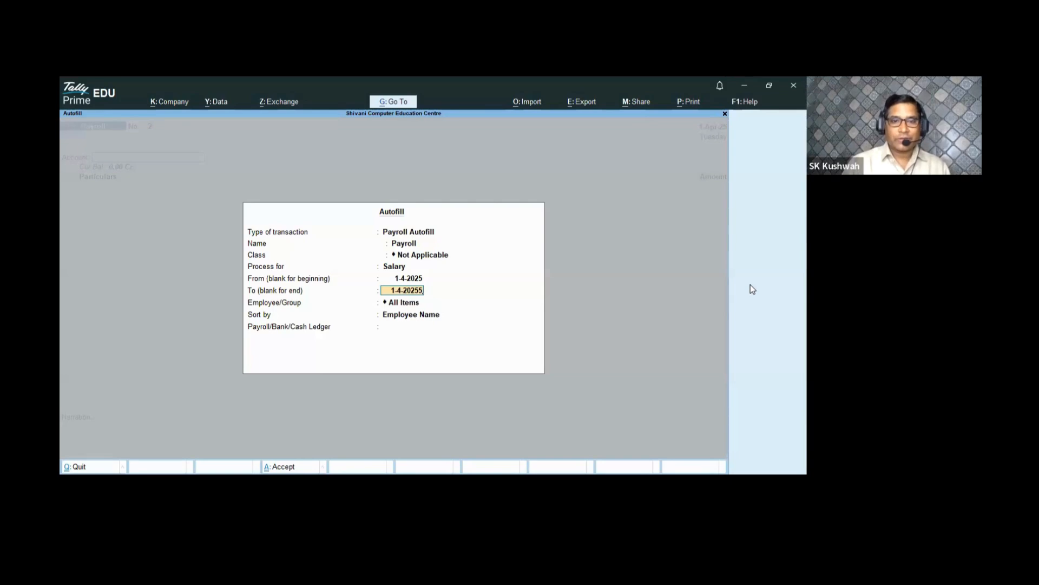
{"action": "key", "text": "BackSpace"}
{"action": "key", "text": "Return"}
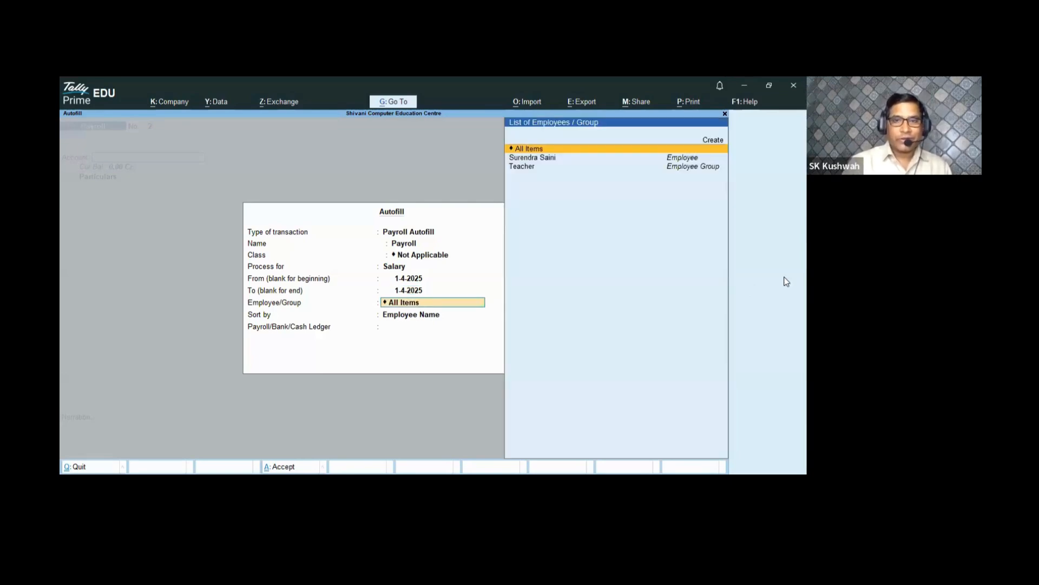
{"action": "key", "text": "Down"}
{"action": "key", "text": "Return"}
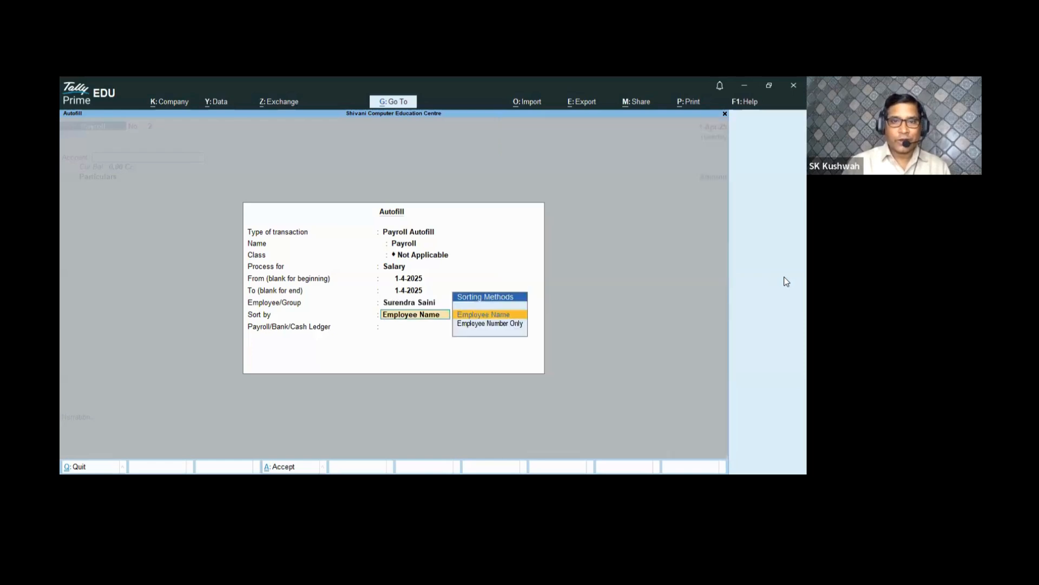
{"action": "key", "text": "Return"}
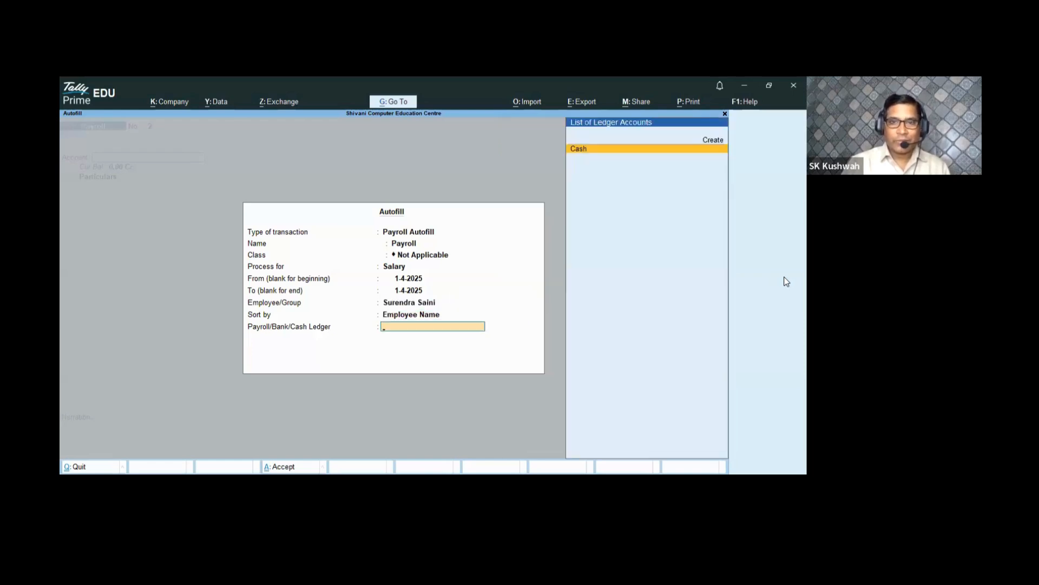
{"action": "key", "text": "Return"}
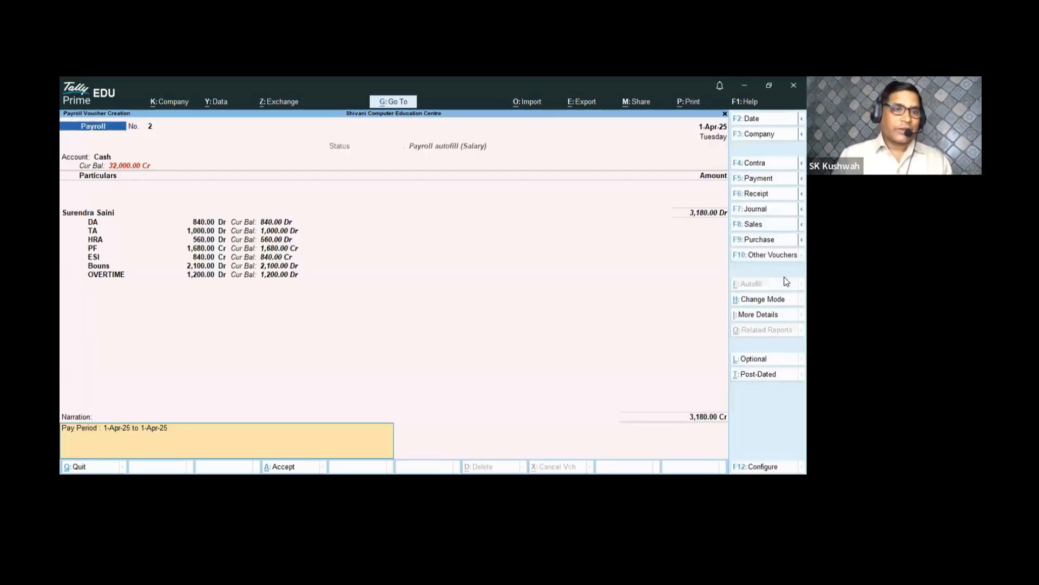
- Save payroll voucher 2 totalling 3,180 and exit voucher entry
{"action": "key", "text": "Return"}
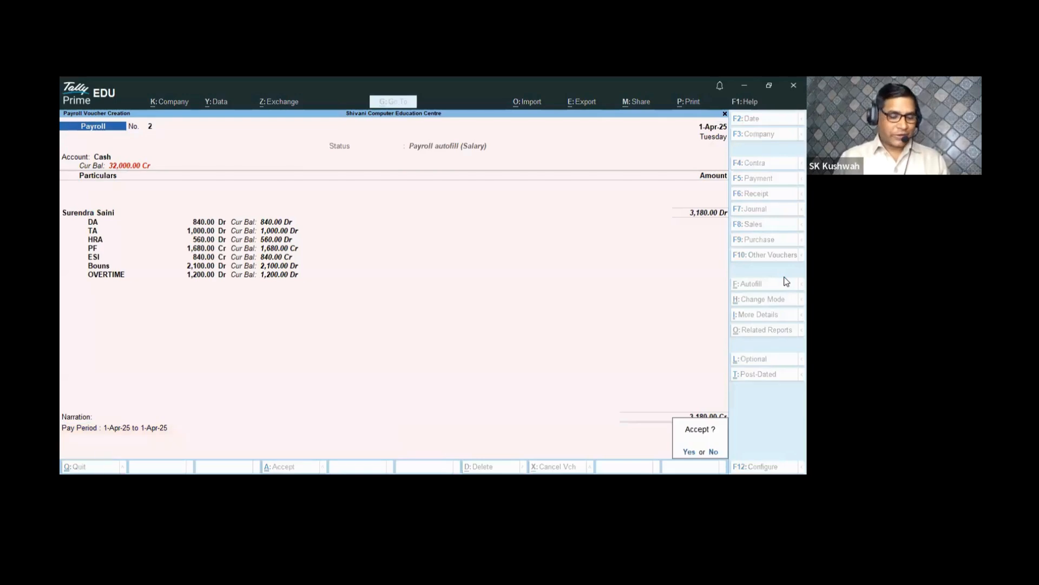
{"action": "key", "text": "y"}
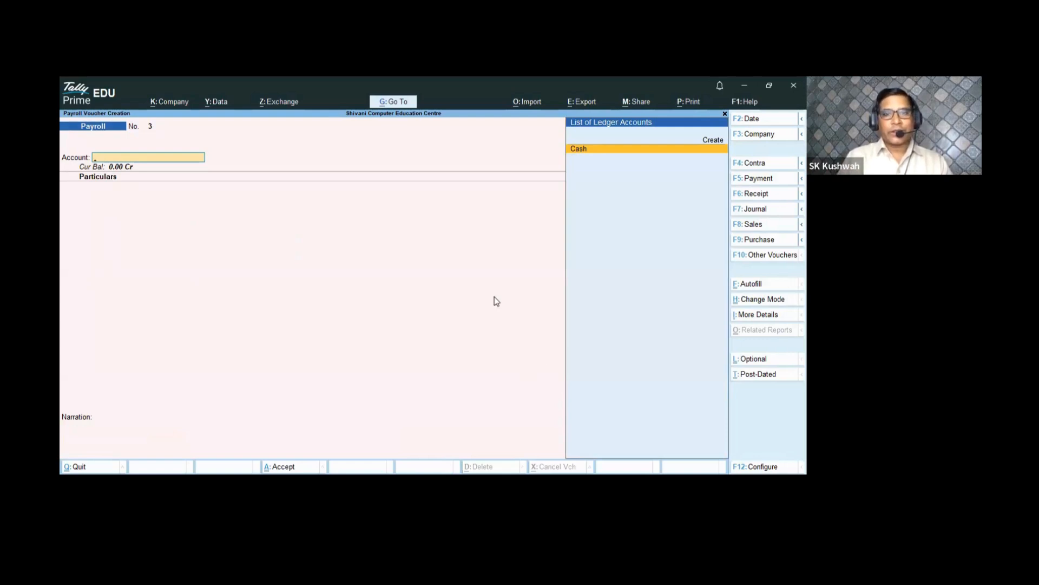
{"action": "key", "text": "Escape"}
{"action": "key", "text": "Return"}
- Display the employee's April 2025 Pay Slip via More Reports > Payroll Reports > Pay Slip
{"action": "key", "text": "Escape"}
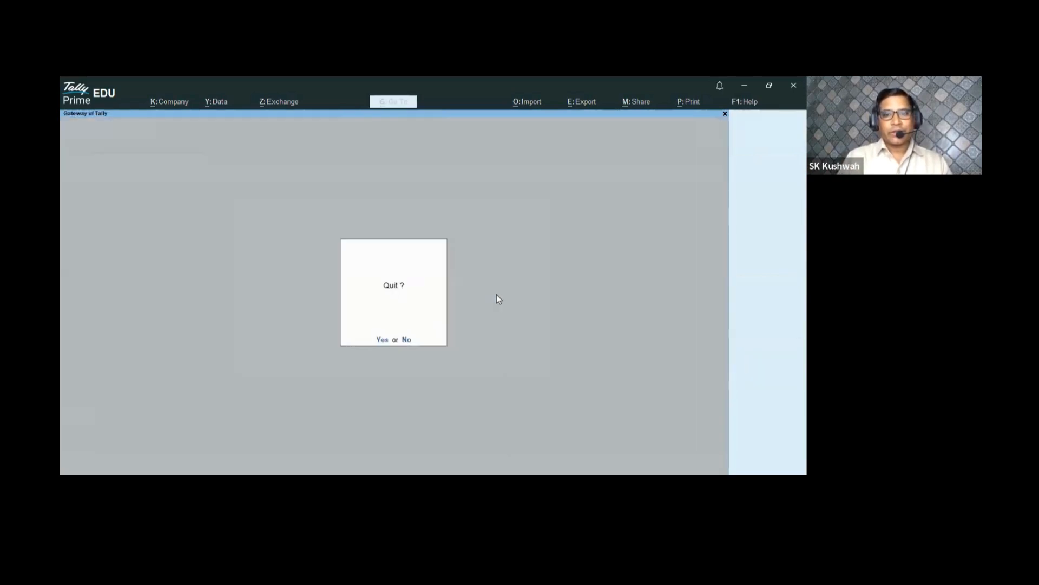
{"action": "key", "text": "Escape"}
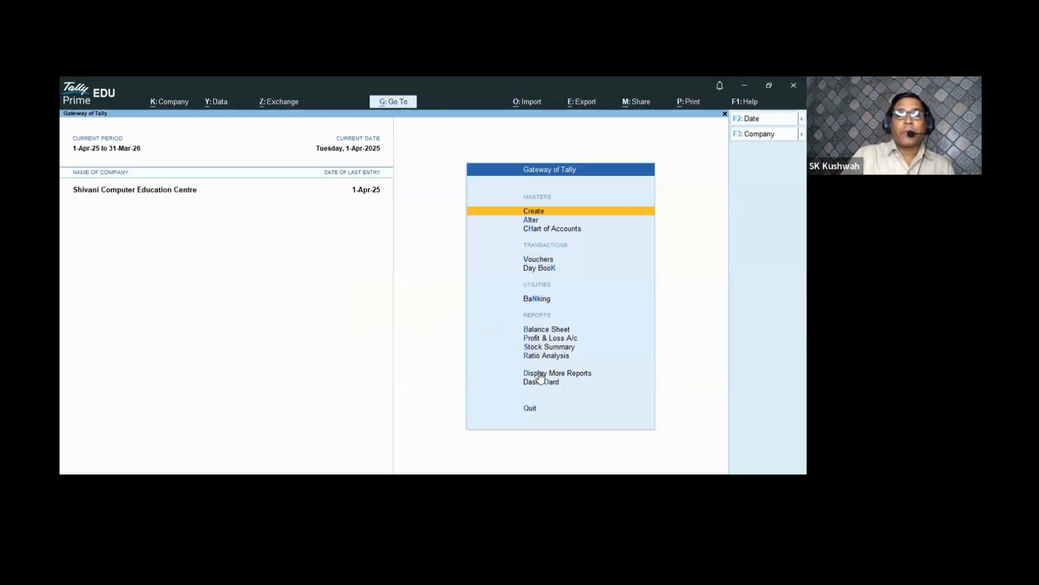
{"action": "left_click", "coordinate": [561, 374]}
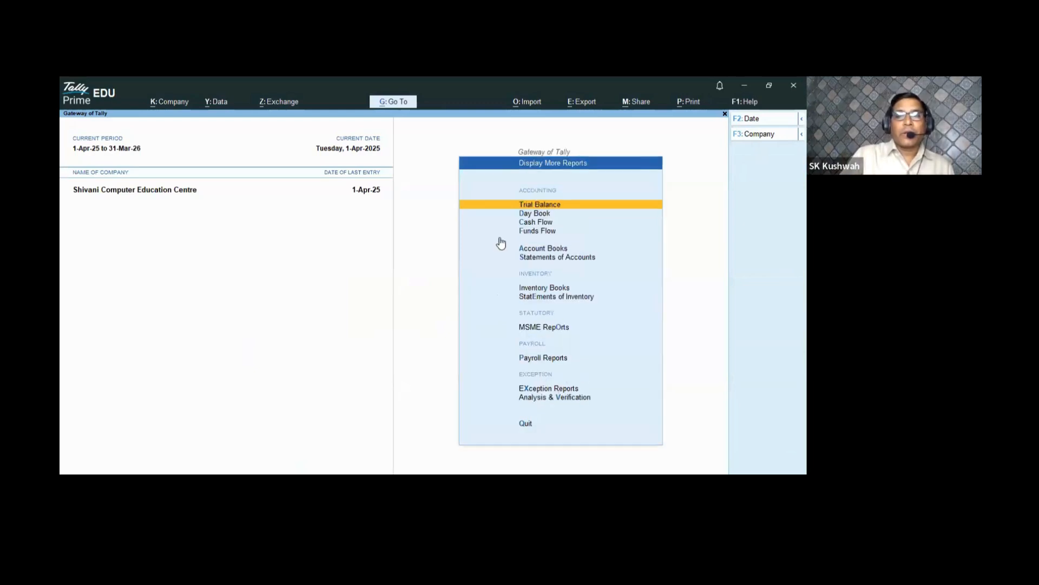
{"action": "left_click", "coordinate": [534, 358]}
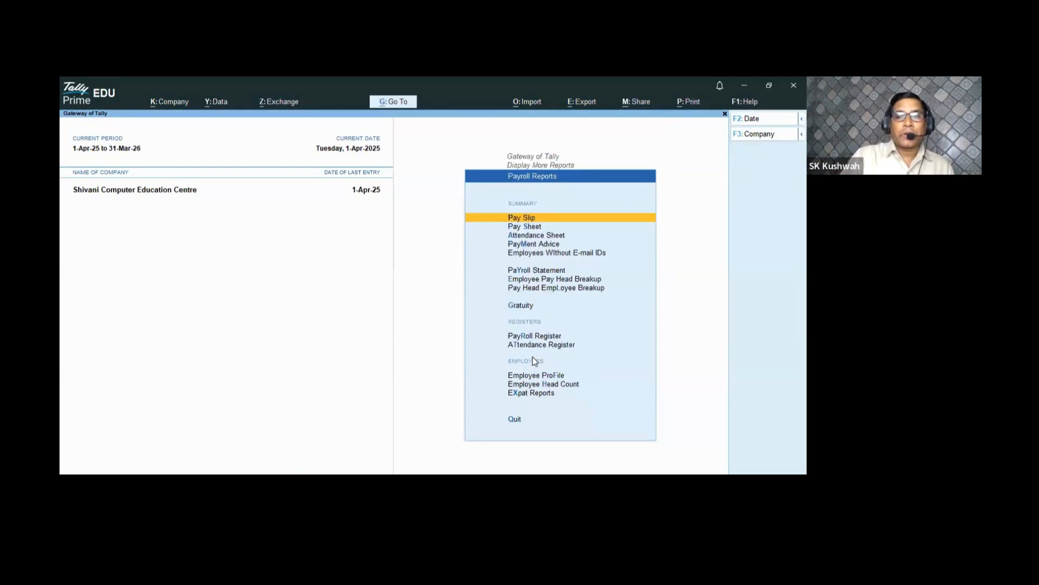
{"action": "left_click", "coordinate": [537, 219]}
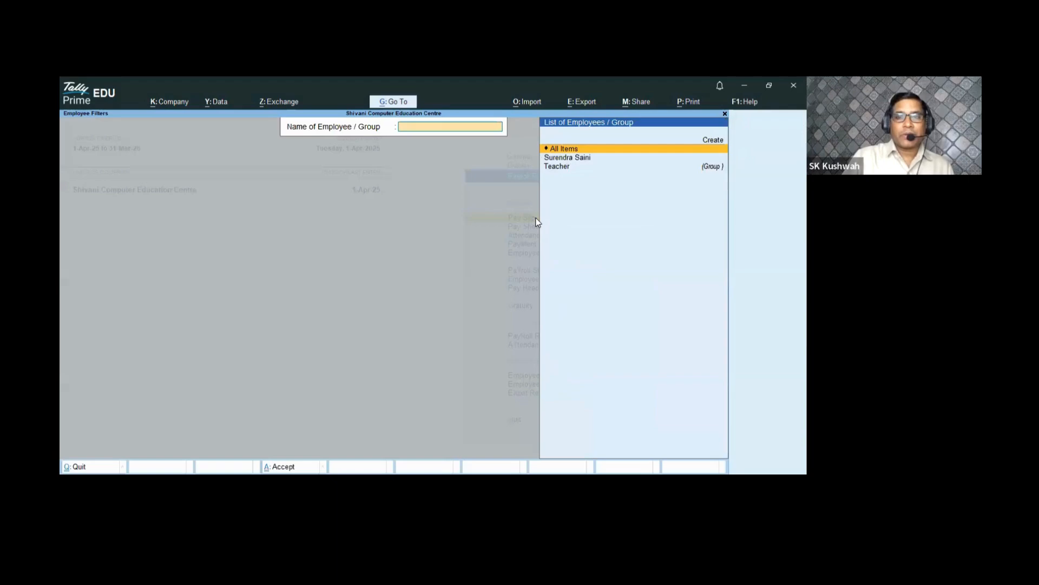
{"action": "left_click", "coordinate": [566, 160]}
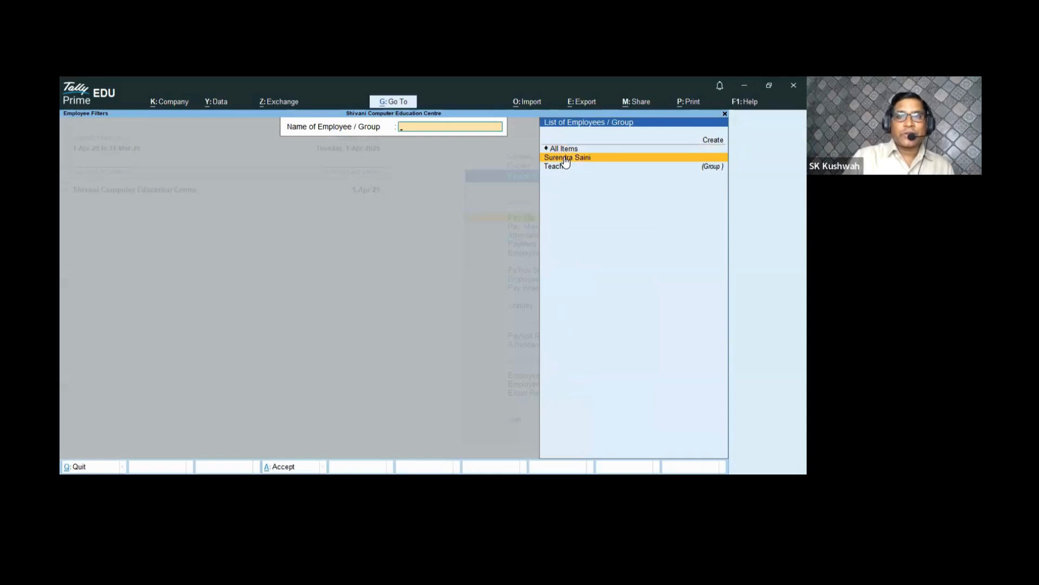
{"action": "left_click", "coordinate": [566, 158]}
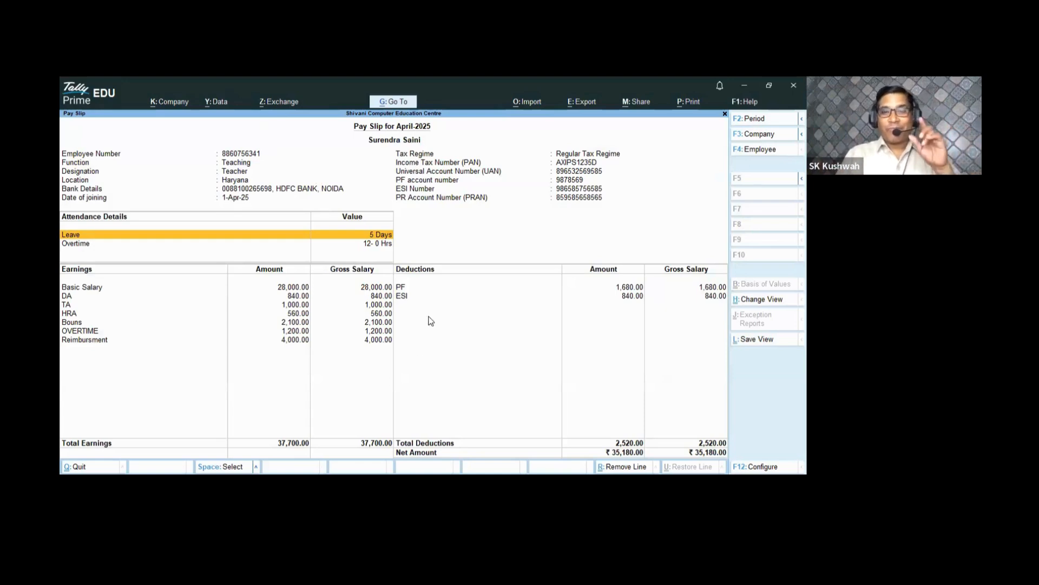
{"action": "key", "text": "Down"}
{"action": "key", "text": "Down"}
{"action": "key", "text": "Down"}
{"action": "key", "text": "Down"}
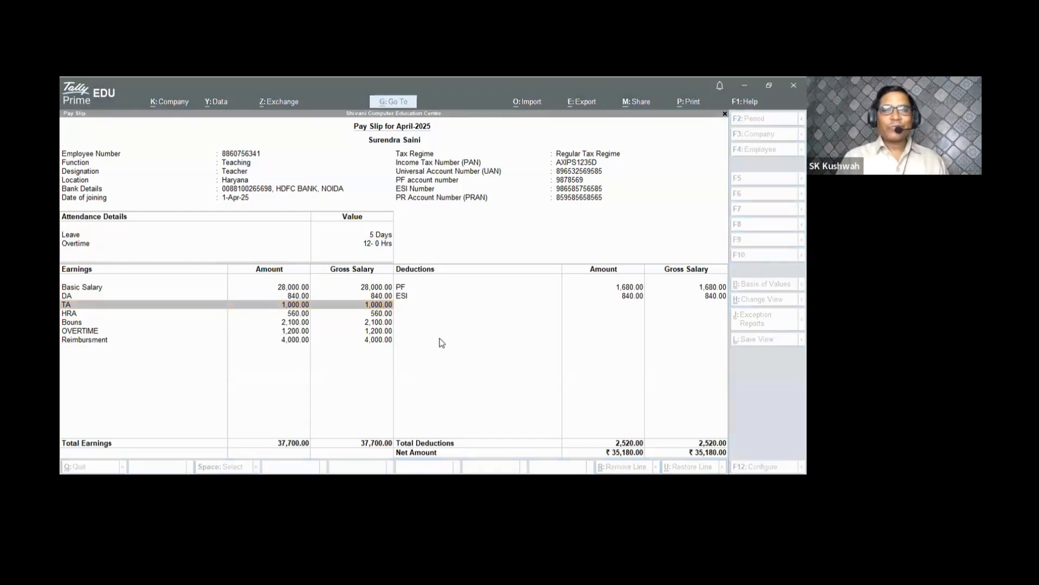
{"action": "left_click", "coordinate": [492, 370]}
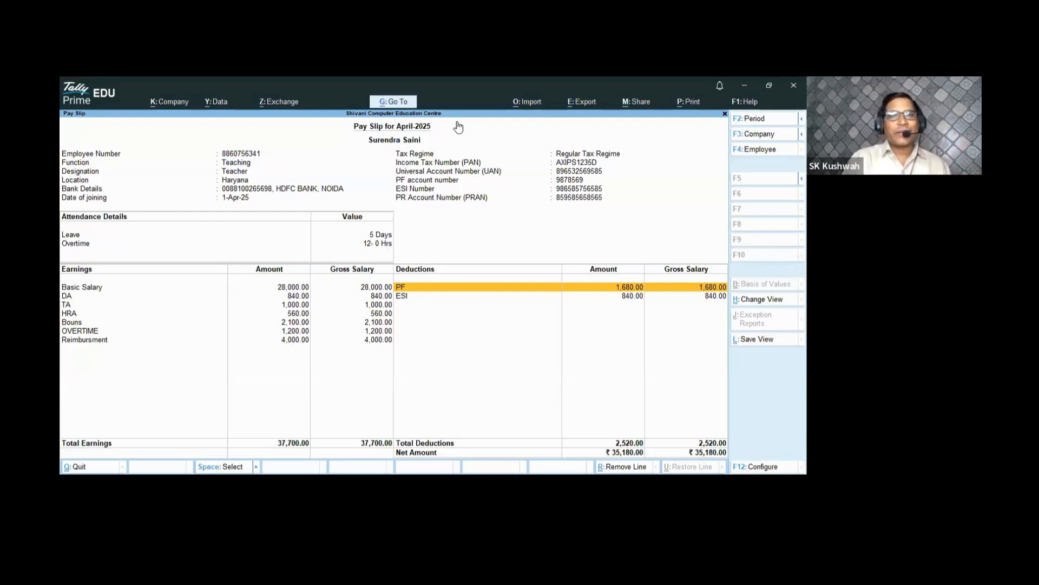
{"action": "key", "text": "Down"}
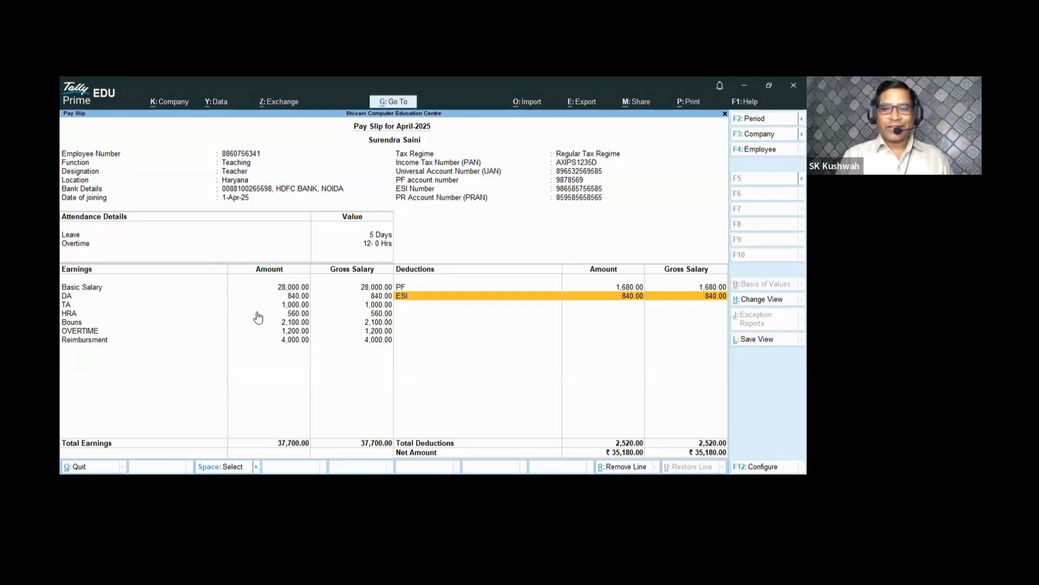
{"action": "key", "text": "alt+p"}
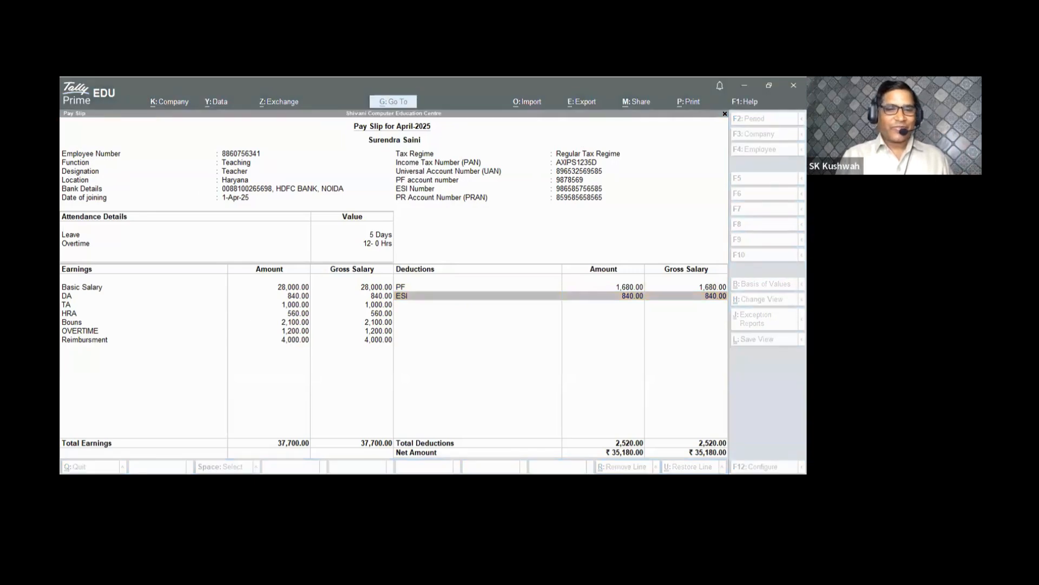
{"action": "key", "text": "Escape"}
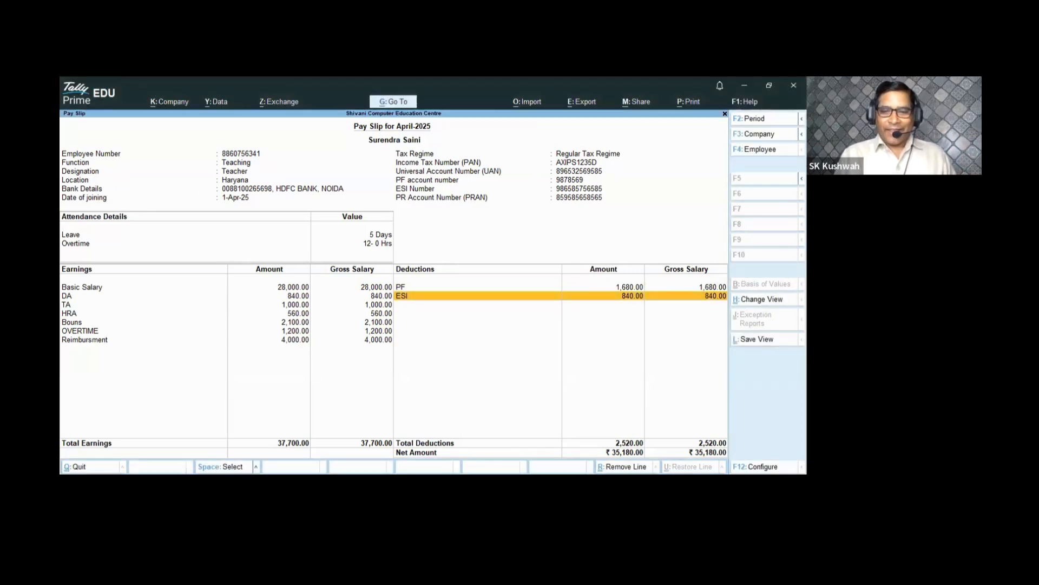